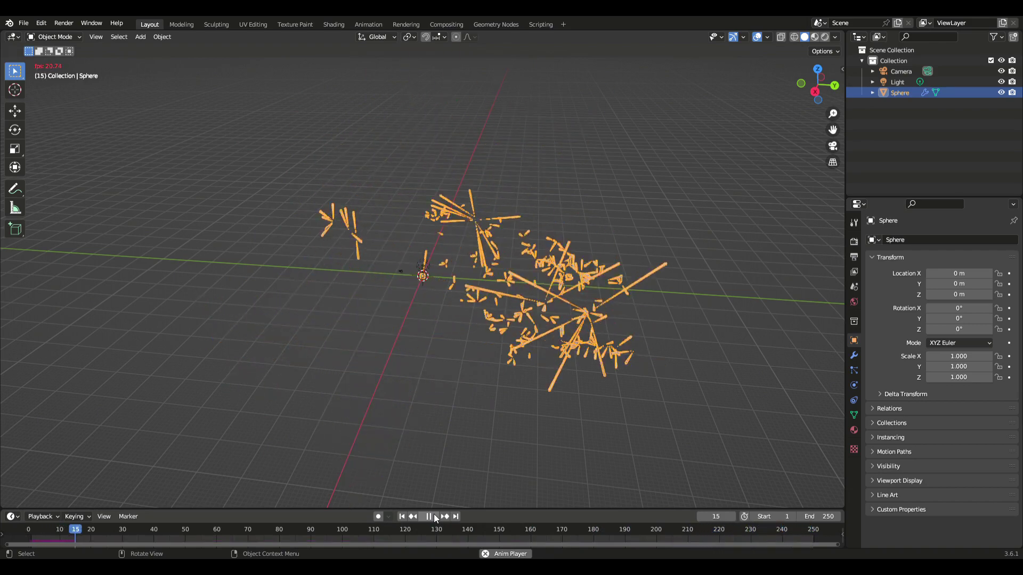
# Step: Stop the animation playback and examine the node layout inside the sphere's finished EmitNodes group
pyautogui.click(434, 516)
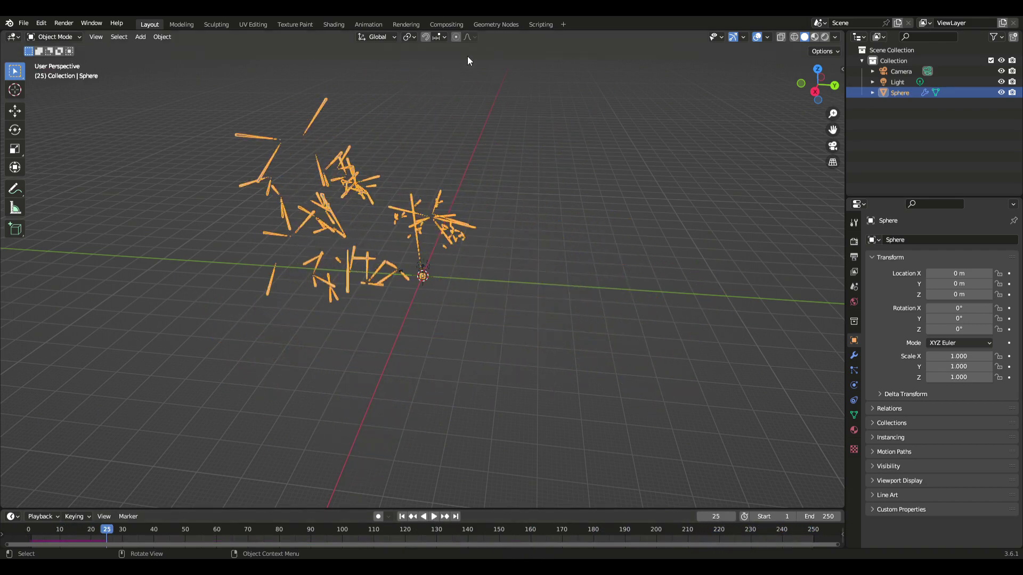
pyautogui.click(488, 24)
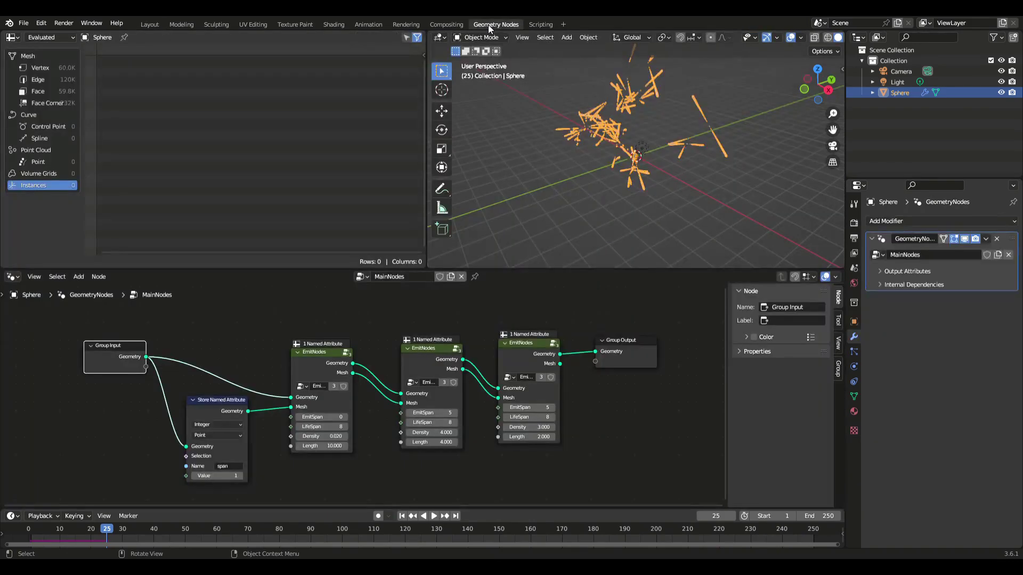
pyautogui.click(370, 276)
pyautogui.click(375, 295)
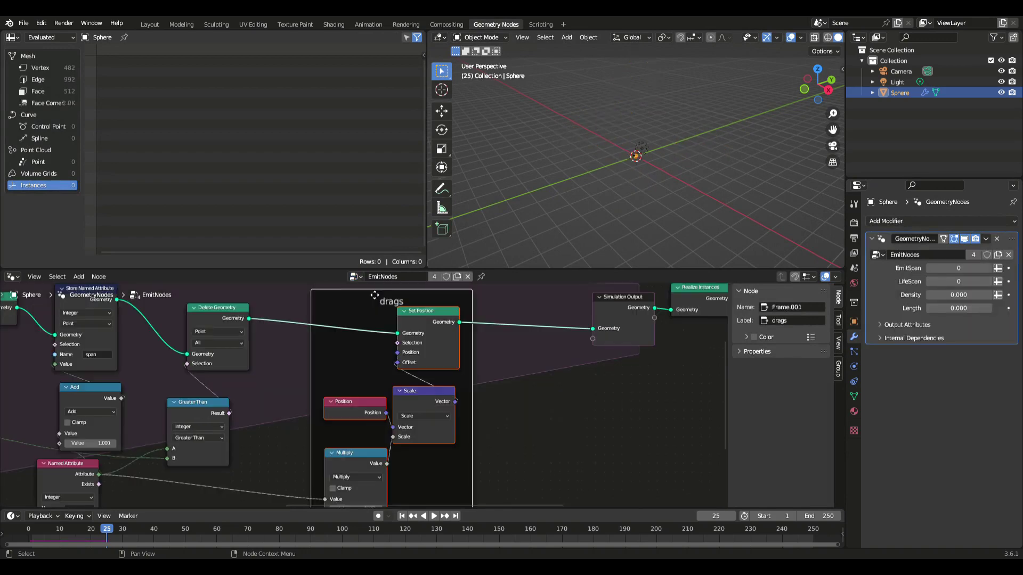
pyautogui.scroll(-4, 394, 360)
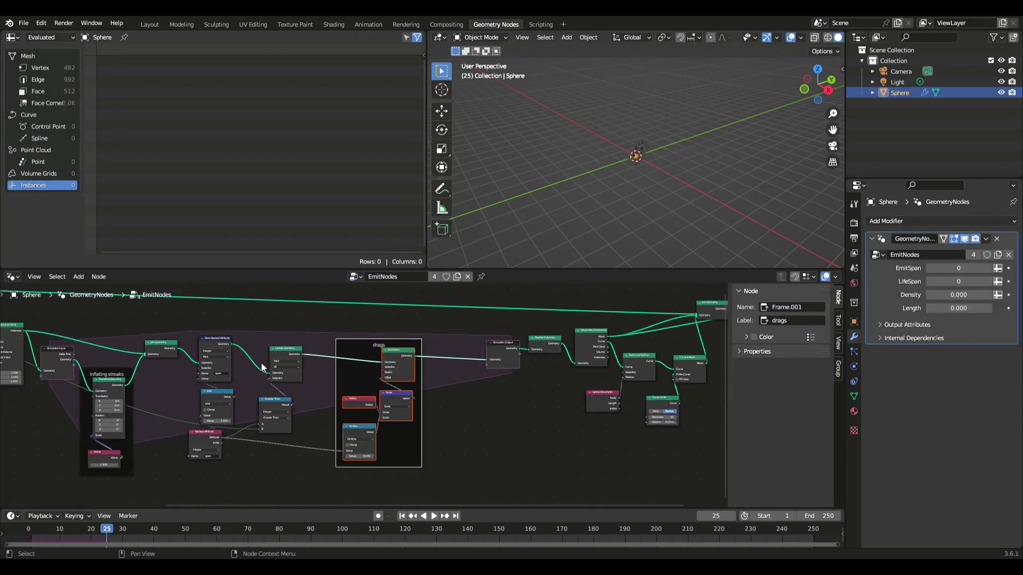
pyautogui.moveTo(262, 367); pyautogui.dragTo(614, 323, button='middle')
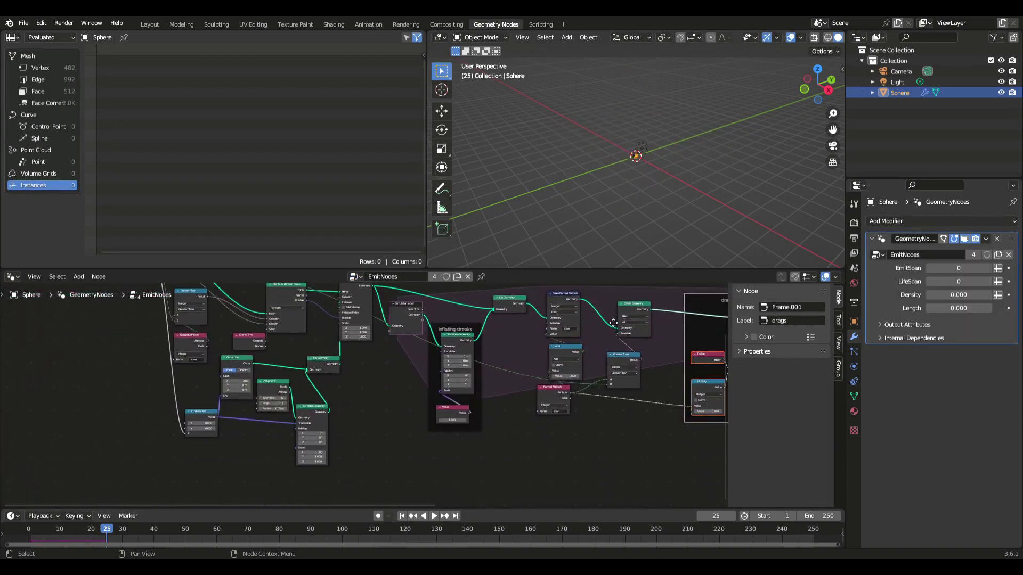
pyautogui.scroll(-2, 614, 323)
pyautogui.scroll(-1, 554, 368)
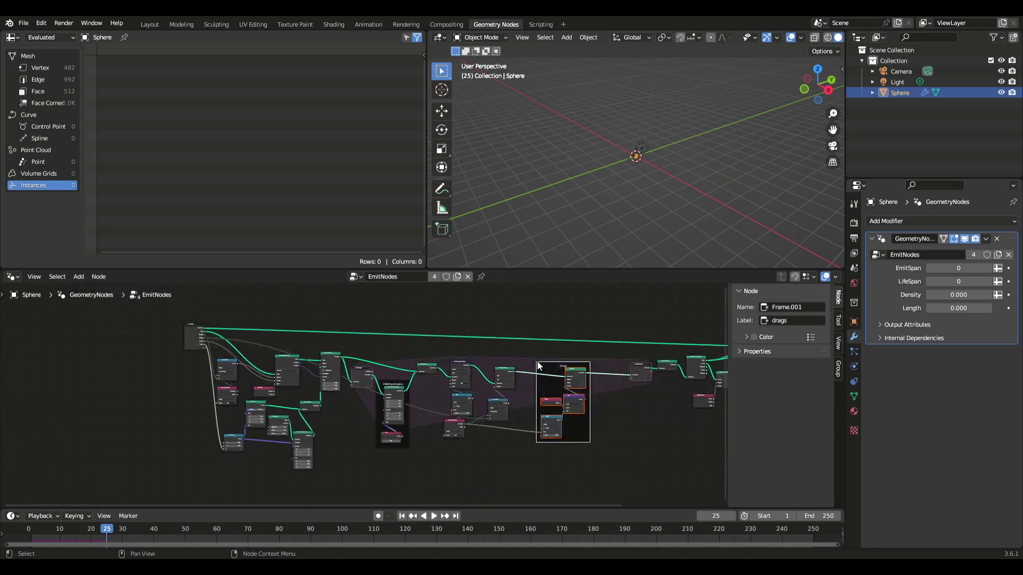
pyautogui.moveTo(538, 367); pyautogui.dragTo(442, 349, button='middle')
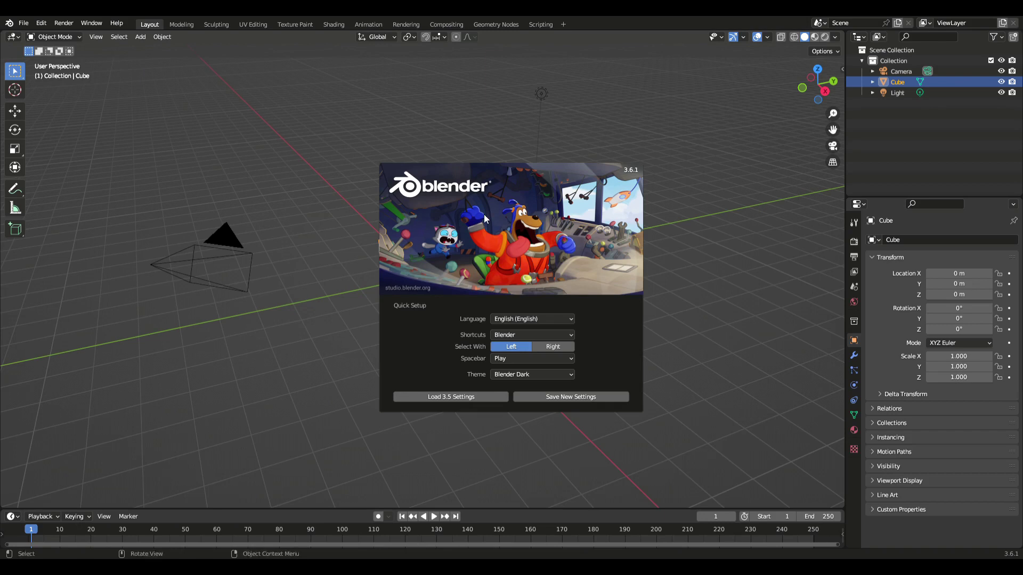
# Step: Dismiss the splash screen and replace the default cube with a UV sphere
pyautogui.click(347, 229)
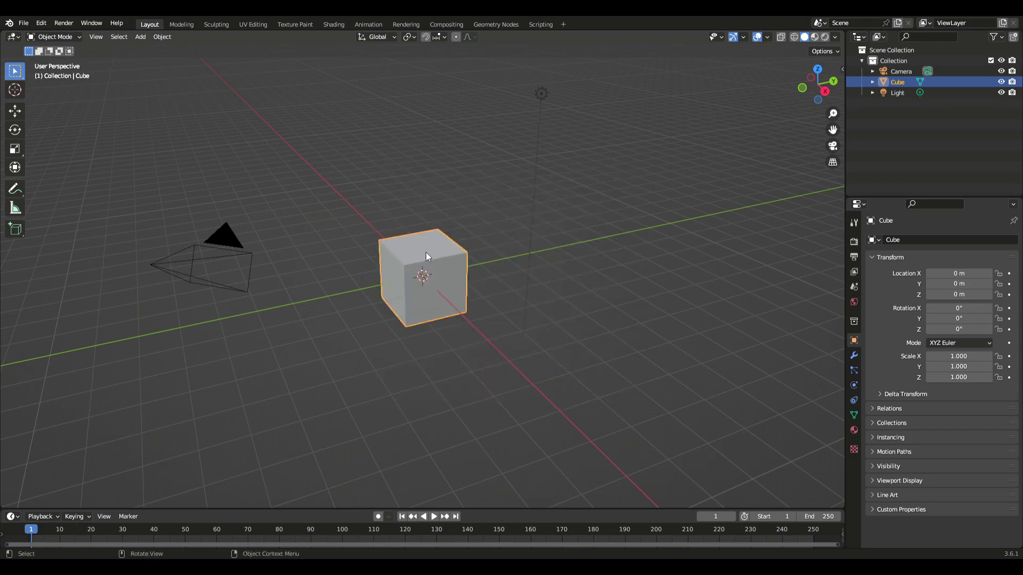
pyautogui.press('Delete')
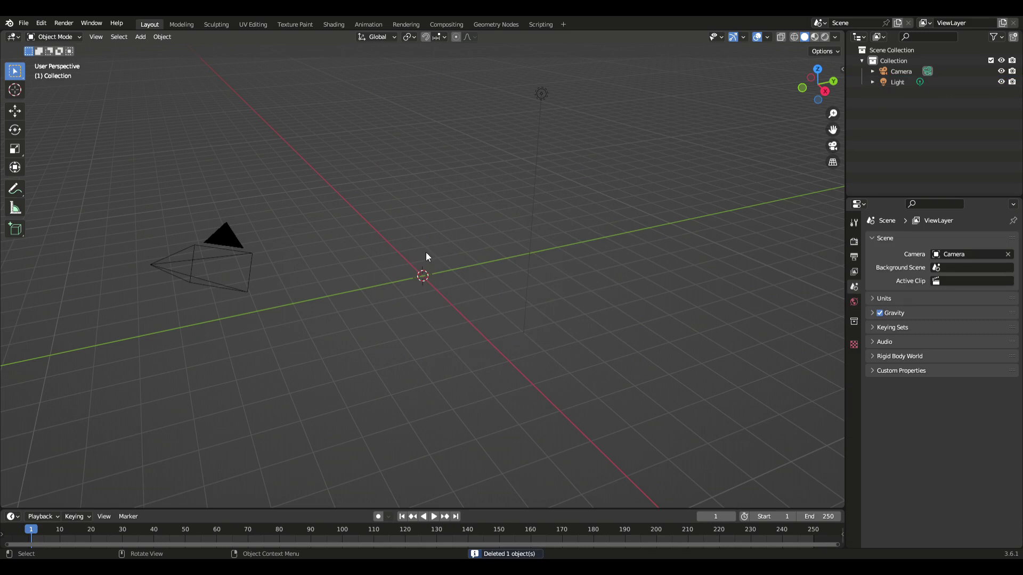
pyautogui.click(139, 37)
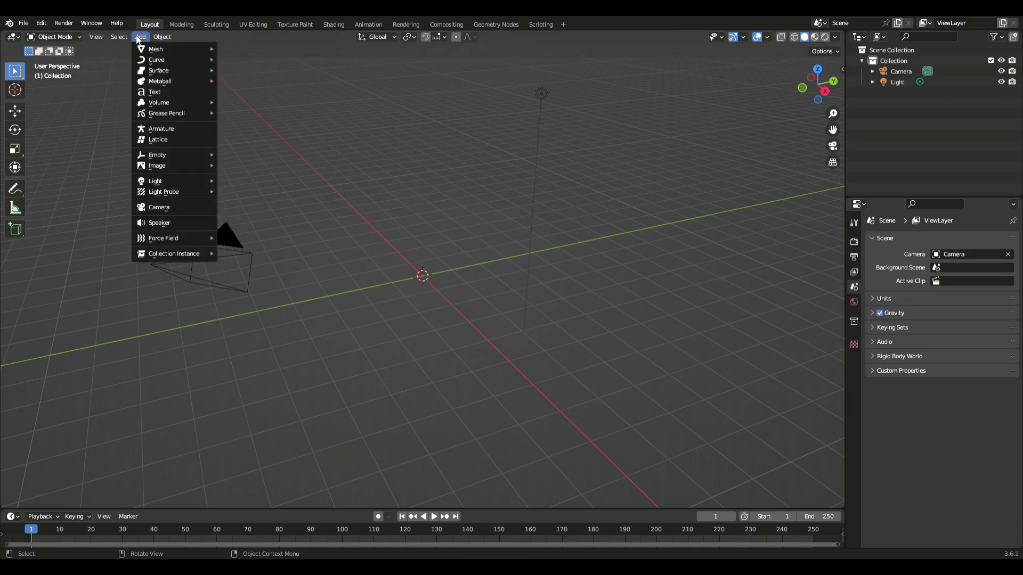
pyautogui.moveTo(176, 49)
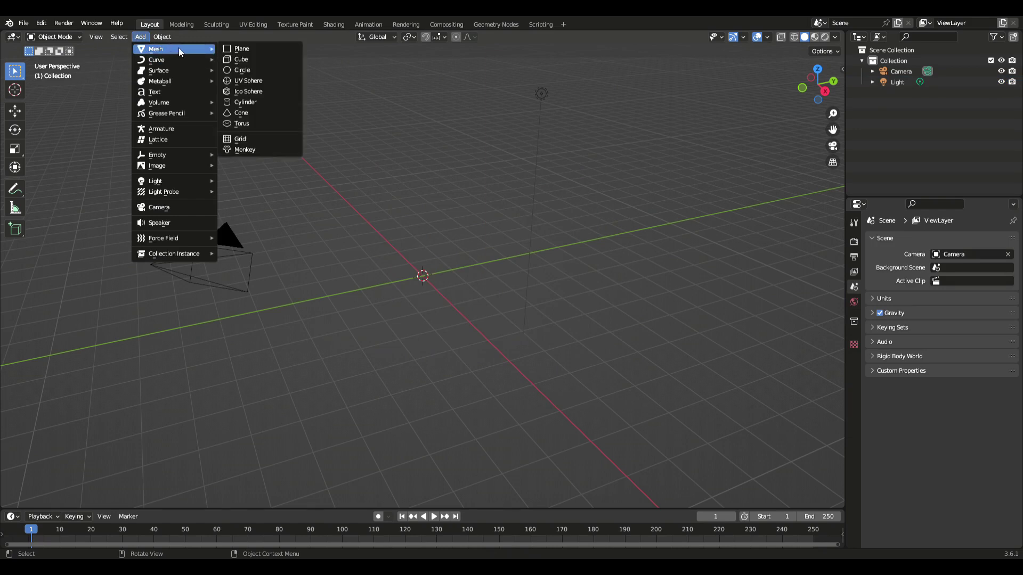
pyautogui.click(255, 81)
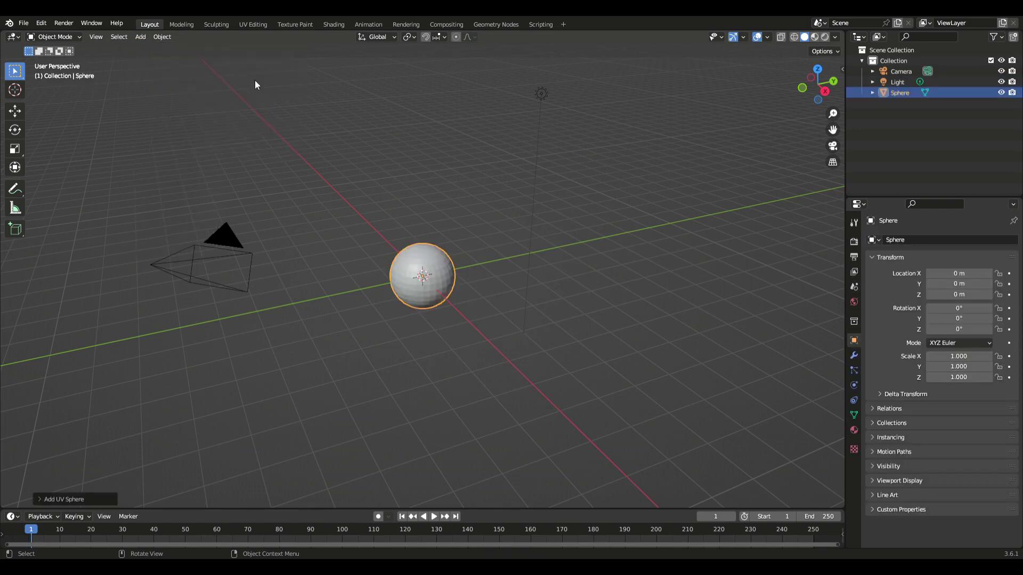
# Step: Switch to the Geometry Nodes workspace and create a new geometry node tree for the sphere
pyautogui.click(488, 24)
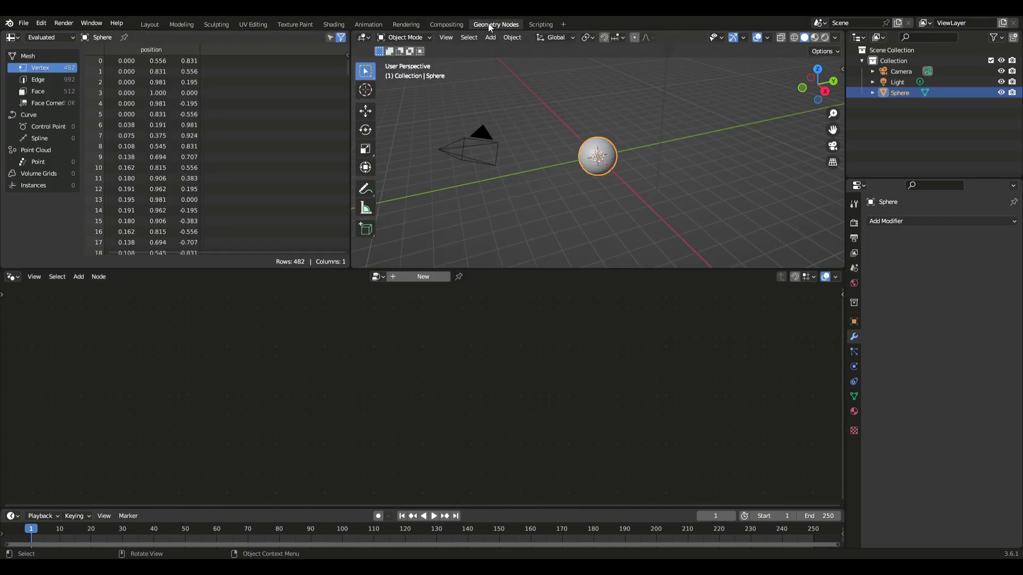
pyautogui.click(423, 276)
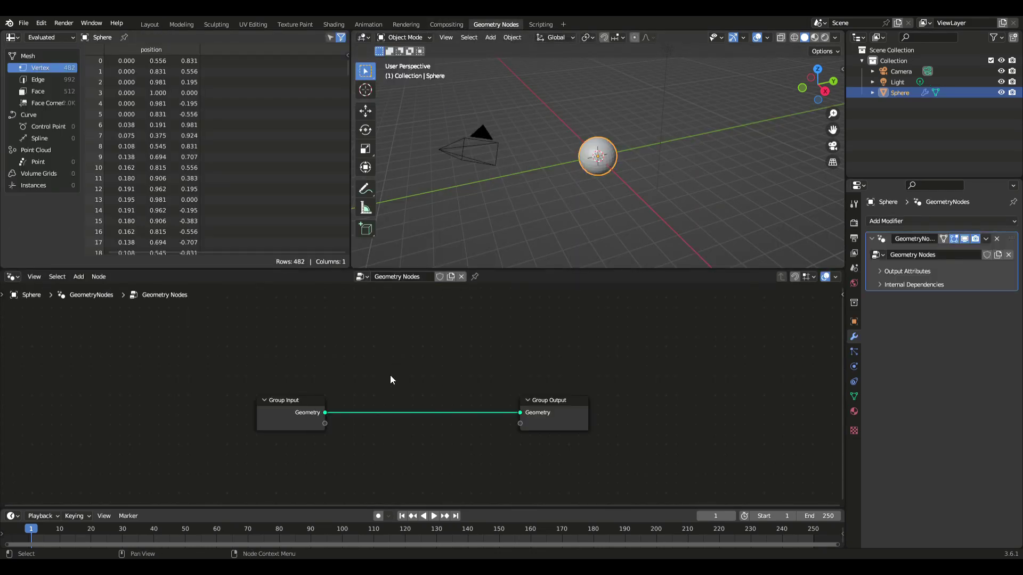
pyautogui.scroll(-3, 390, 375)
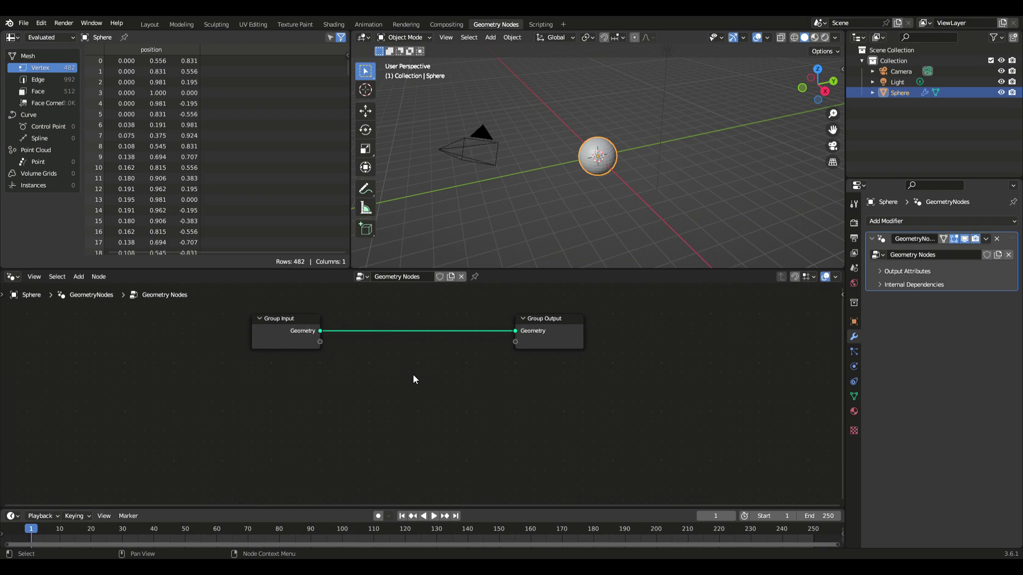
# Step: Insert a Join Geometry node on the link between Group Input and Group Output
pyautogui.click(80, 277)
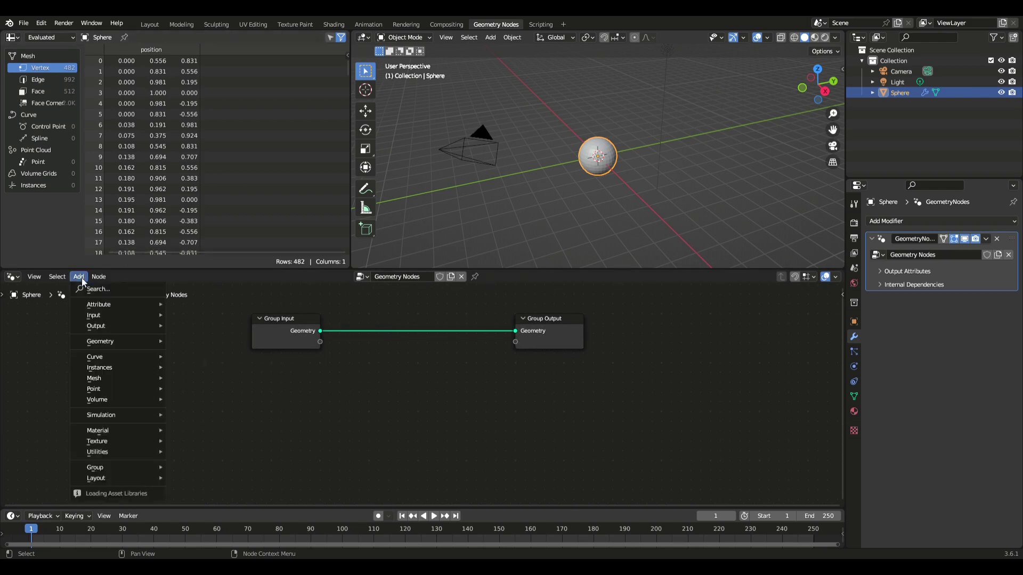
pyautogui.moveTo(97, 315)
pyautogui.moveTo(106, 342)
pyautogui.moveTo(209, 363)
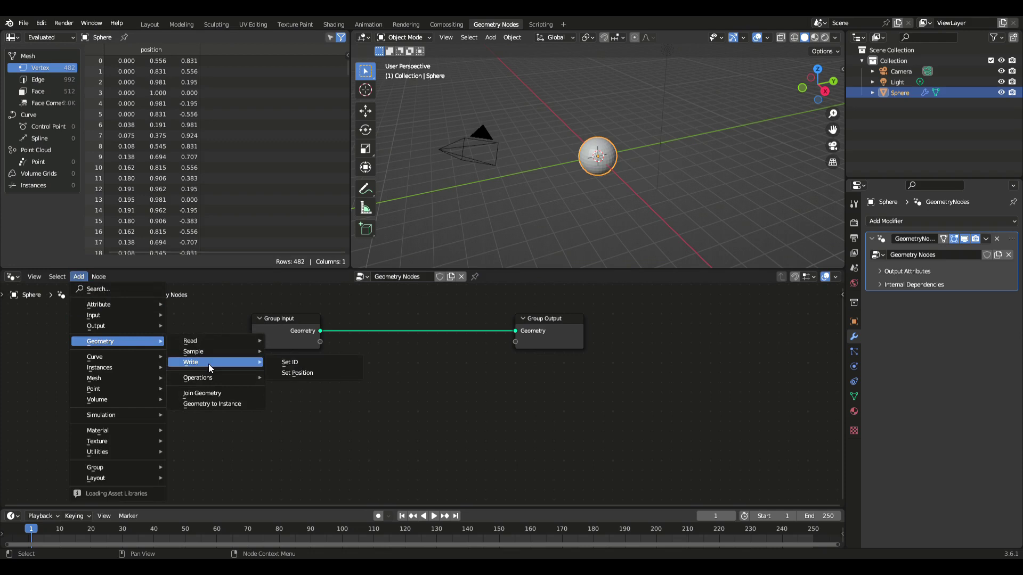
pyautogui.click(202, 393)
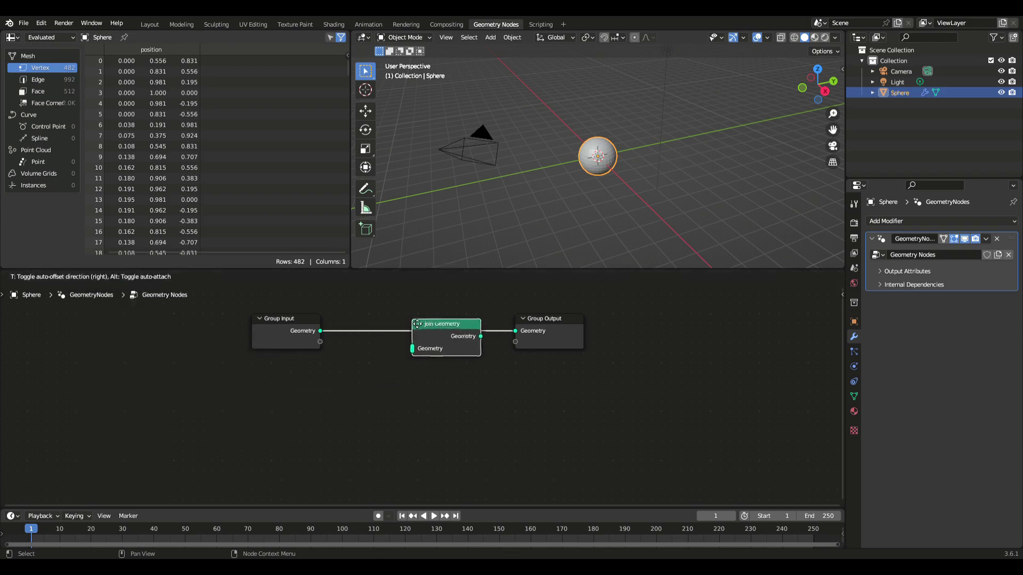
pyautogui.click(427, 321)
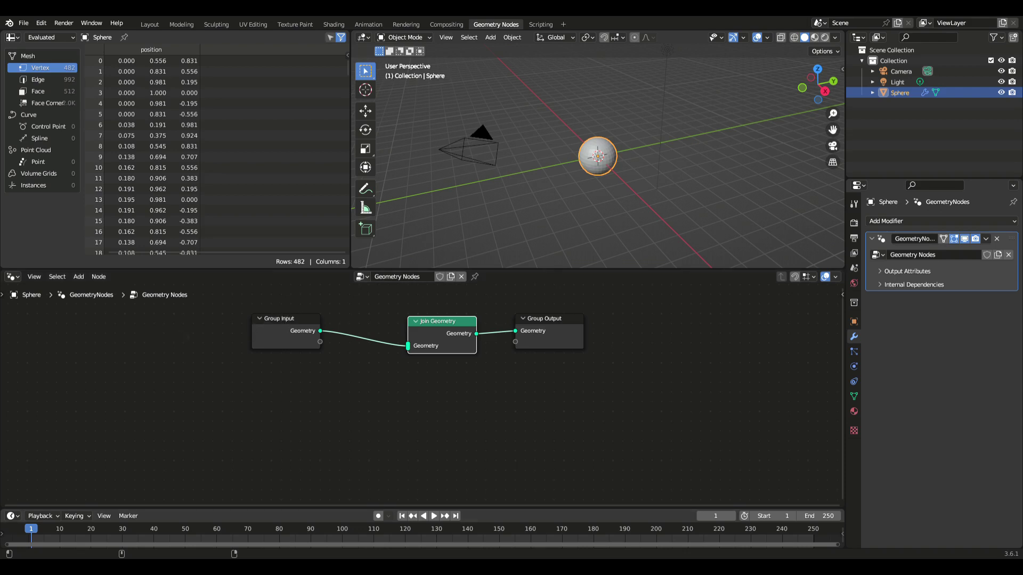
# Step: Make room in the node tree by moving Group Input away from Join Geometry and Group Output
pyautogui.moveTo(280, 319); pyautogui.dragTo(165, 328)
pyautogui.moveTo(410, 304); pyautogui.dragTo(704, 384)
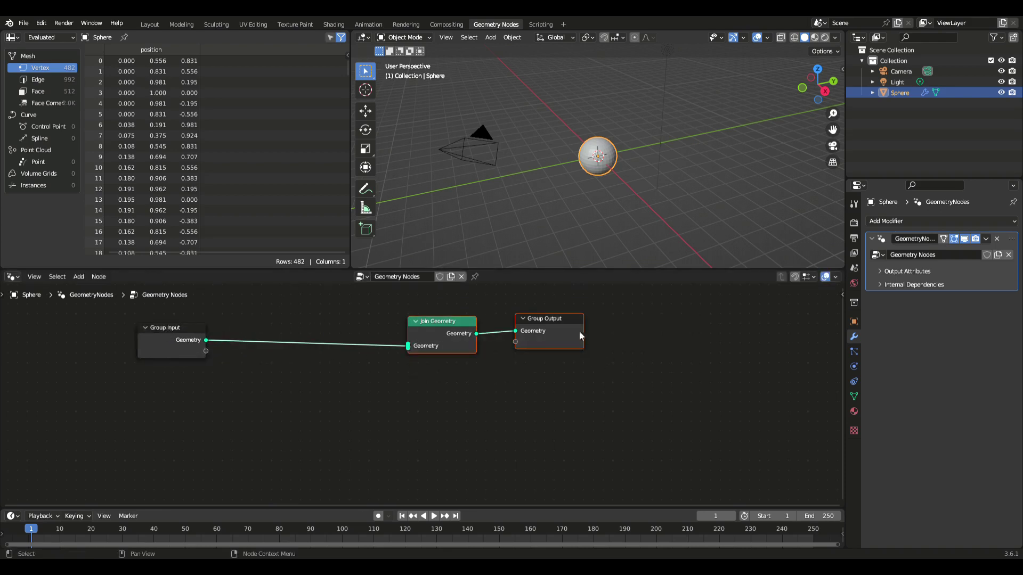
pyautogui.moveTo(568, 318); pyautogui.dragTo(707, 330)
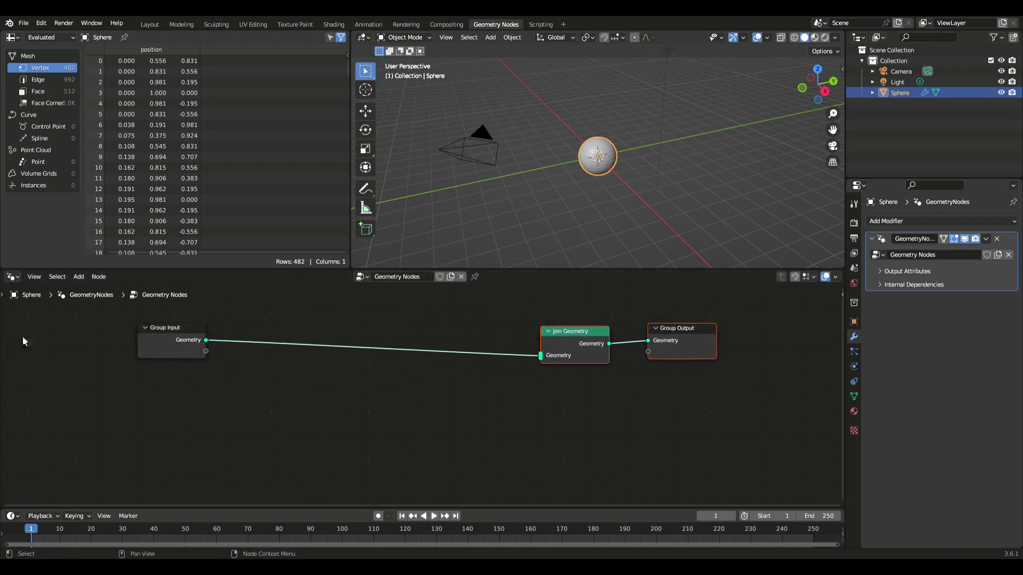
# Step: Insert a Distribute Points on Faces node after Group Input and disconnect its Points output from Join Geometry
pyautogui.click(86, 276)
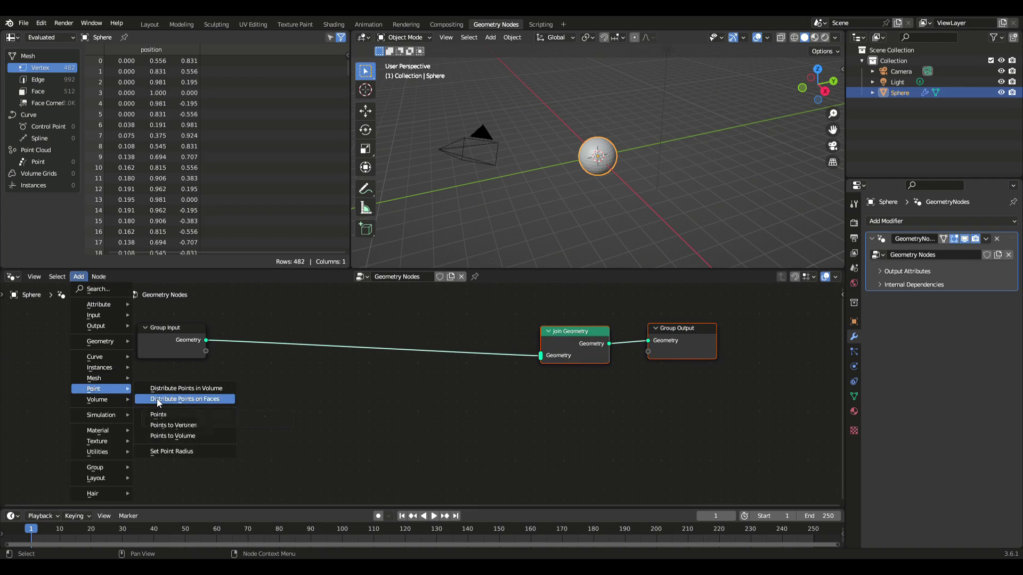
pyautogui.click(157, 399)
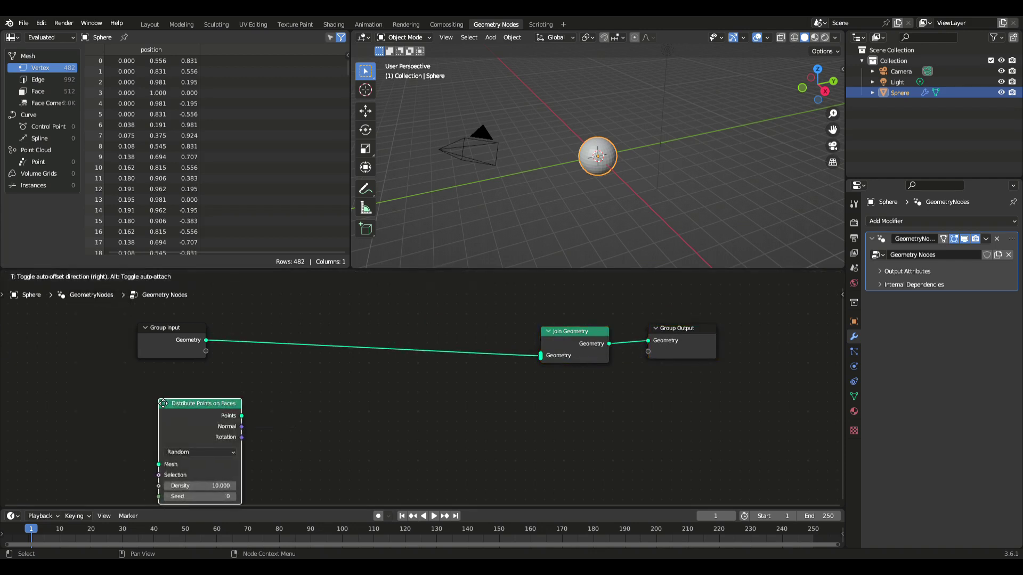
pyautogui.click(356, 391)
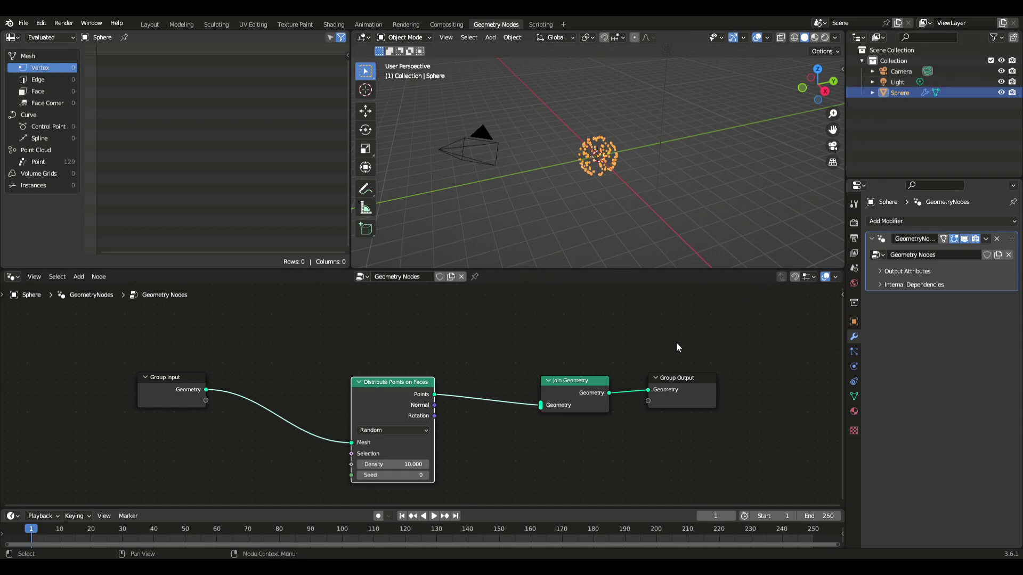
pyautogui.moveTo(406, 381); pyautogui.dragTo(403, 355)
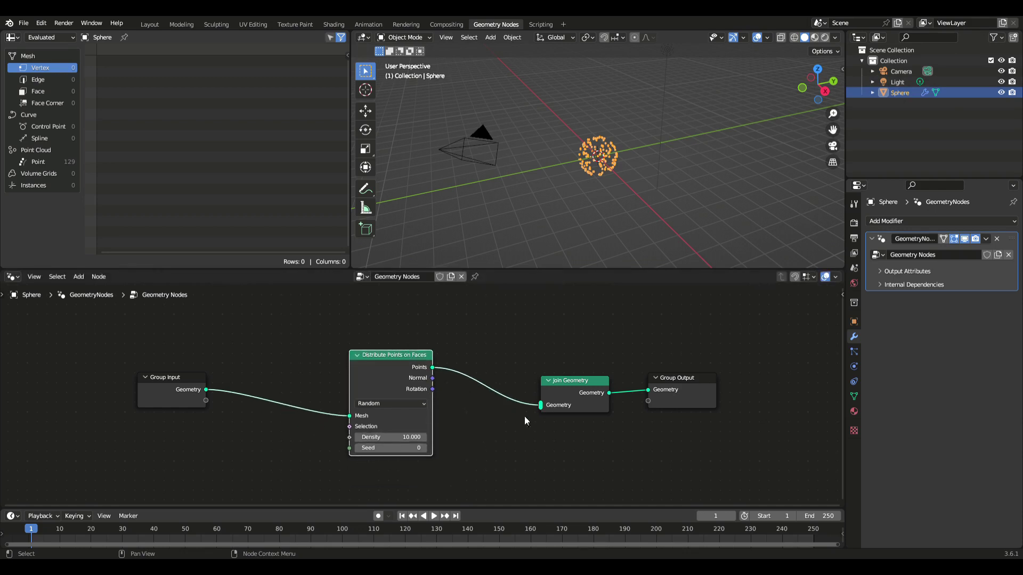
pyautogui.moveTo(540, 405); pyautogui.dragTo(511, 394)
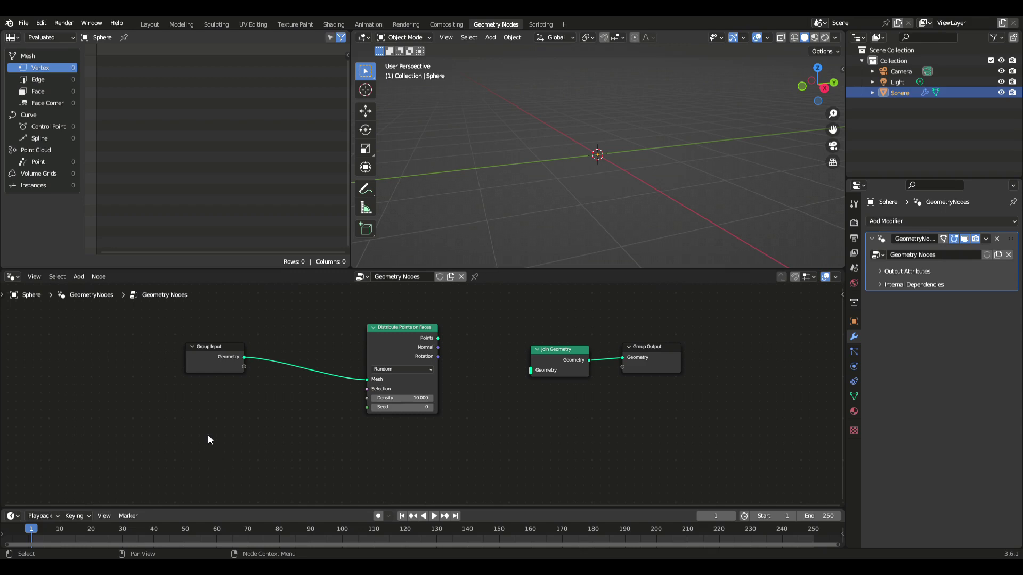
# Step: Add a second Join Geometry node below the first and connect its output to the first one's Geometry input
pyautogui.click(85, 274)
pyautogui.moveTo(92, 379)
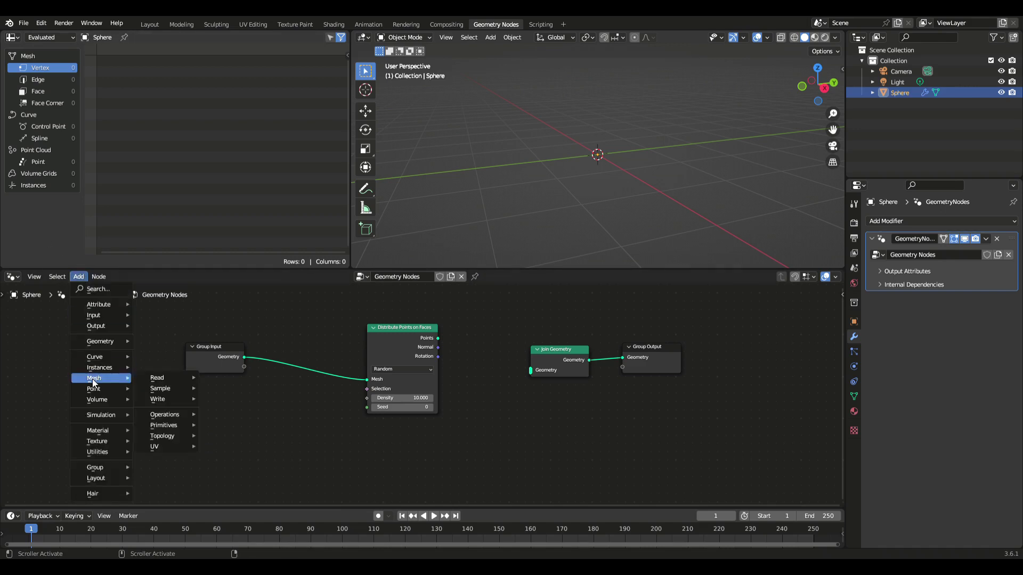
pyautogui.moveTo(102, 342)
pyautogui.click(176, 393)
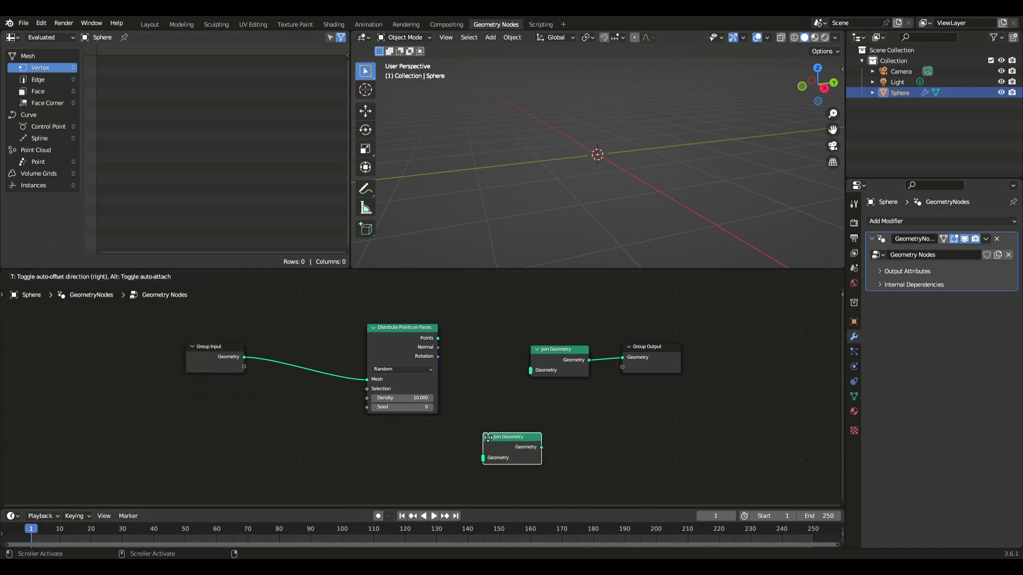
pyautogui.click(490, 438)
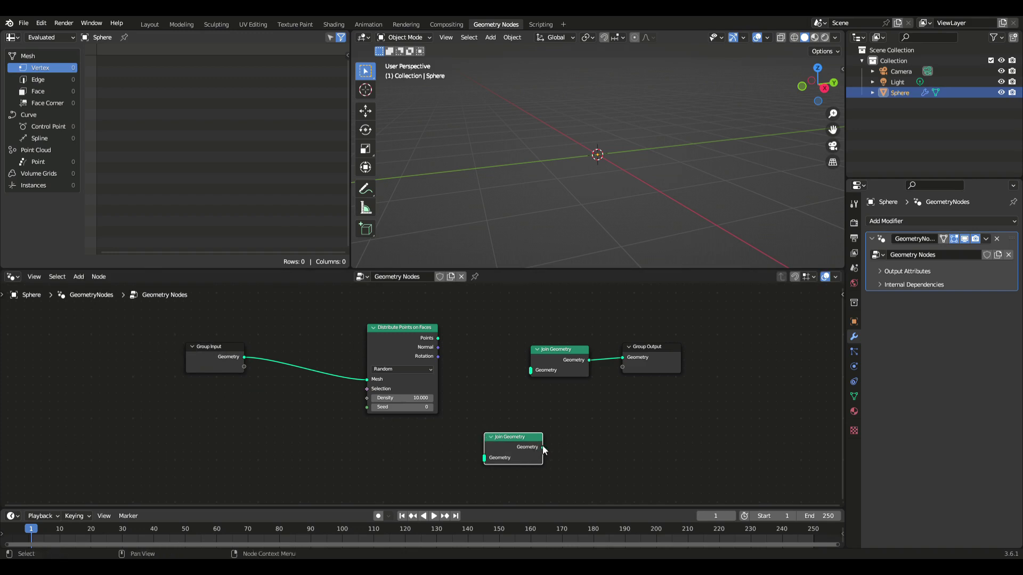
pyautogui.moveTo(543, 447); pyautogui.dragTo(529, 368)
pyautogui.press('g')
pyautogui.click(410, 416)
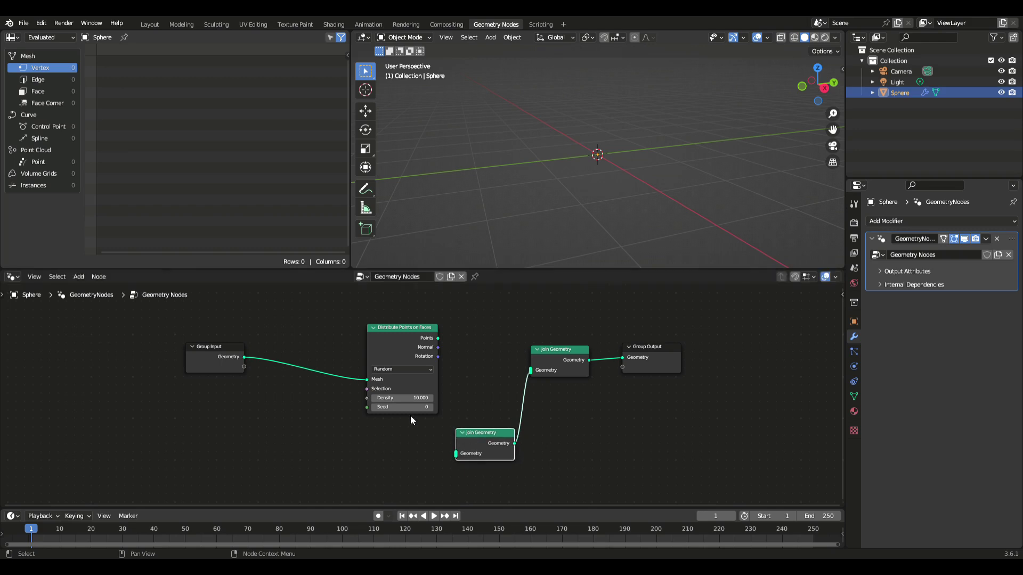
# Step: Add a Curve Line node below Group Input and connect its Curve output to the second Join Geometry node
pyautogui.click(79, 277)
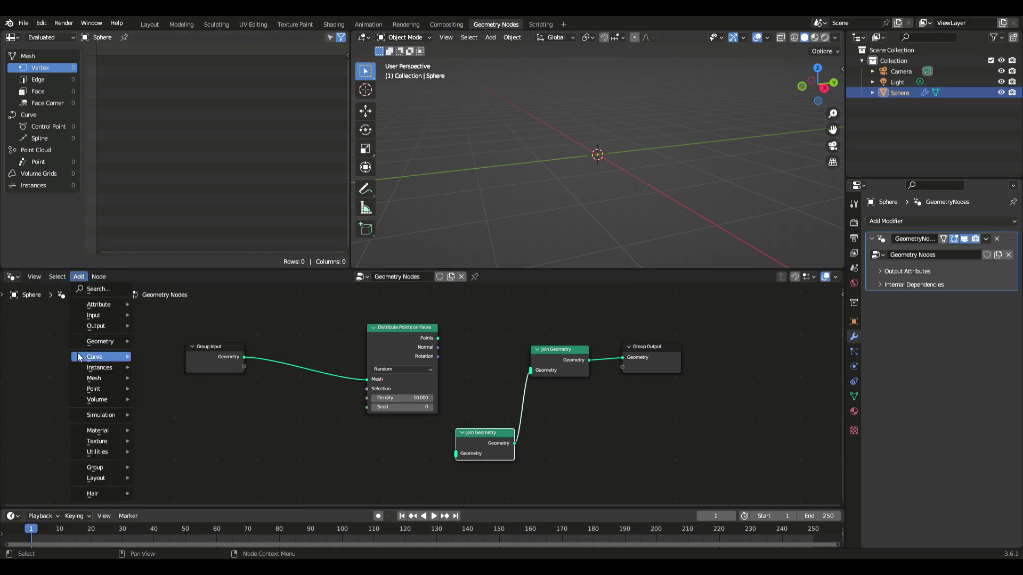
pyautogui.moveTo(78, 353)
pyautogui.moveTo(174, 400)
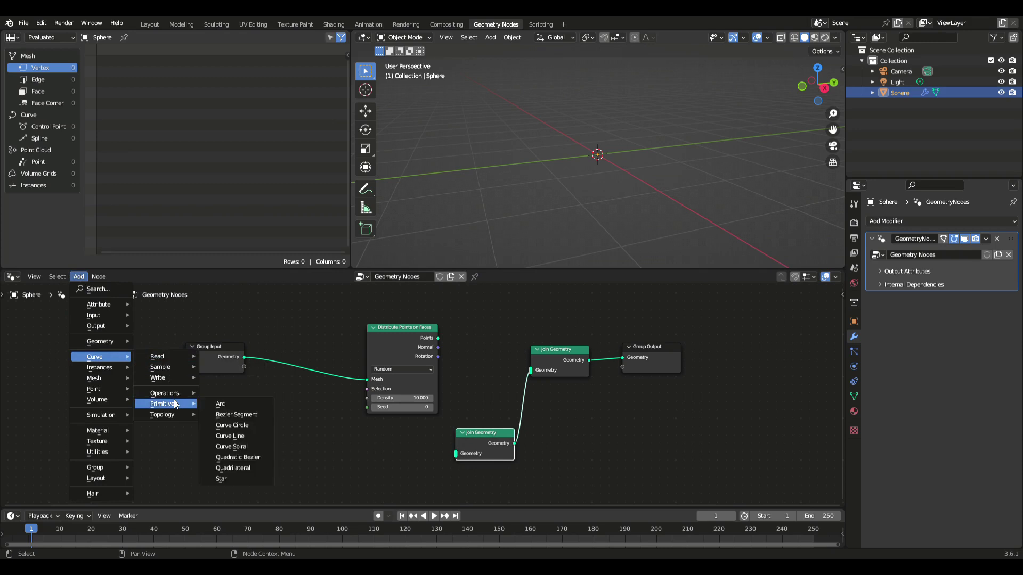
pyautogui.click(230, 436)
pyautogui.click(257, 404)
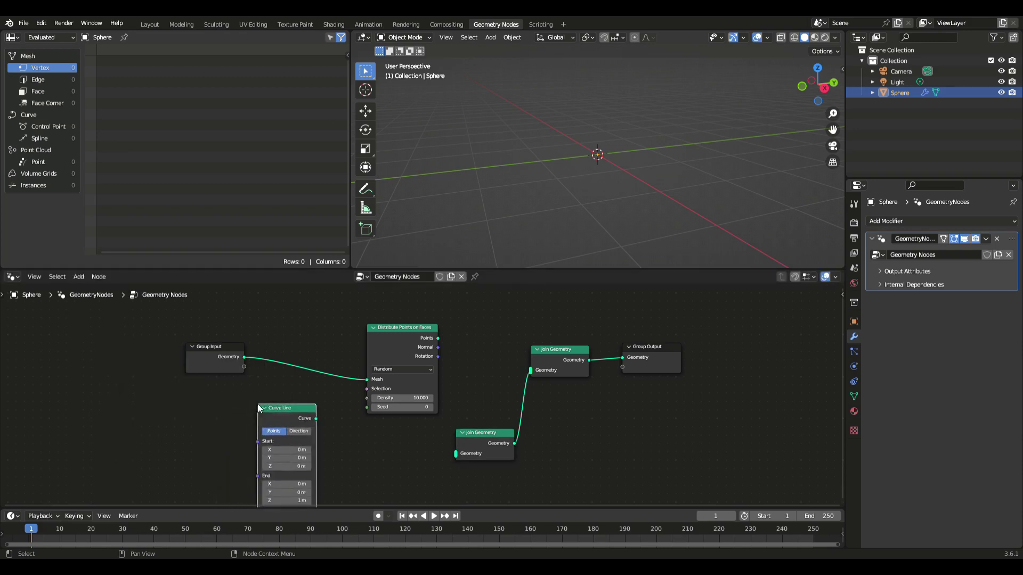
pyautogui.moveTo(316, 418); pyautogui.dragTo(456, 455)
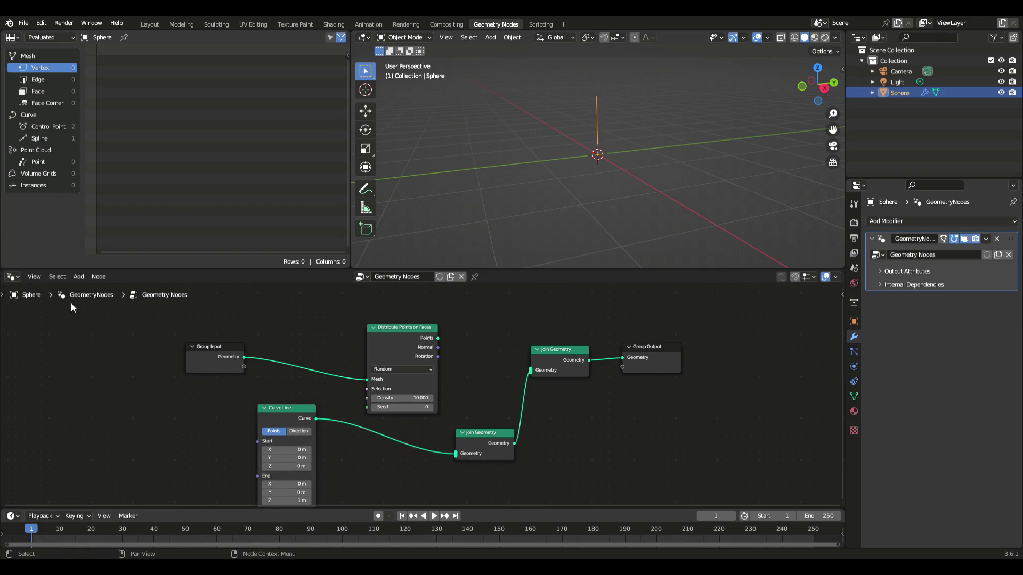
# Step: Add a UV Sphere mesh primitive node beside Curve Line and connect its Mesh output to the second Join Geometry node
pyautogui.click(80, 277)
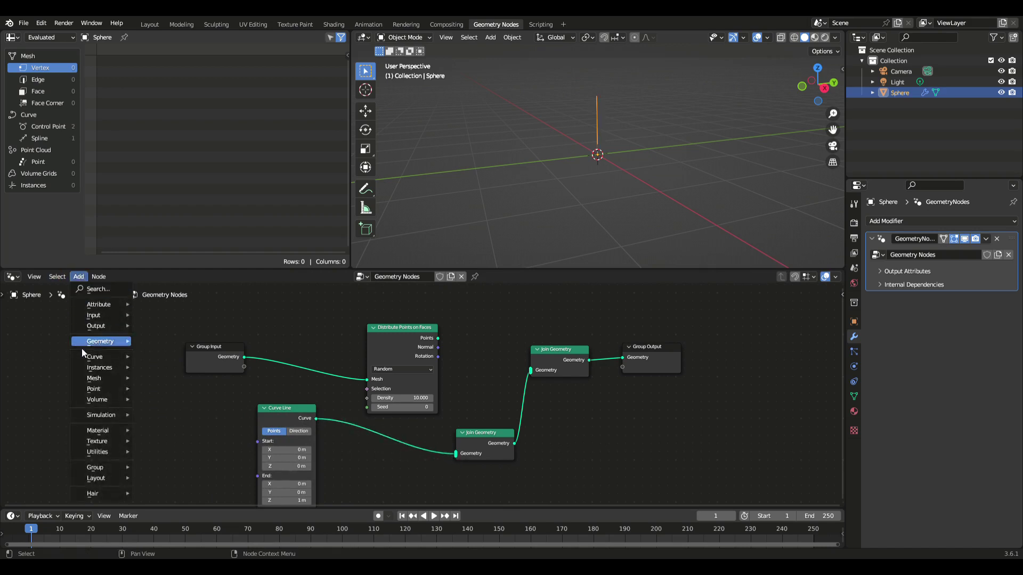
pyautogui.moveTo(83, 361)
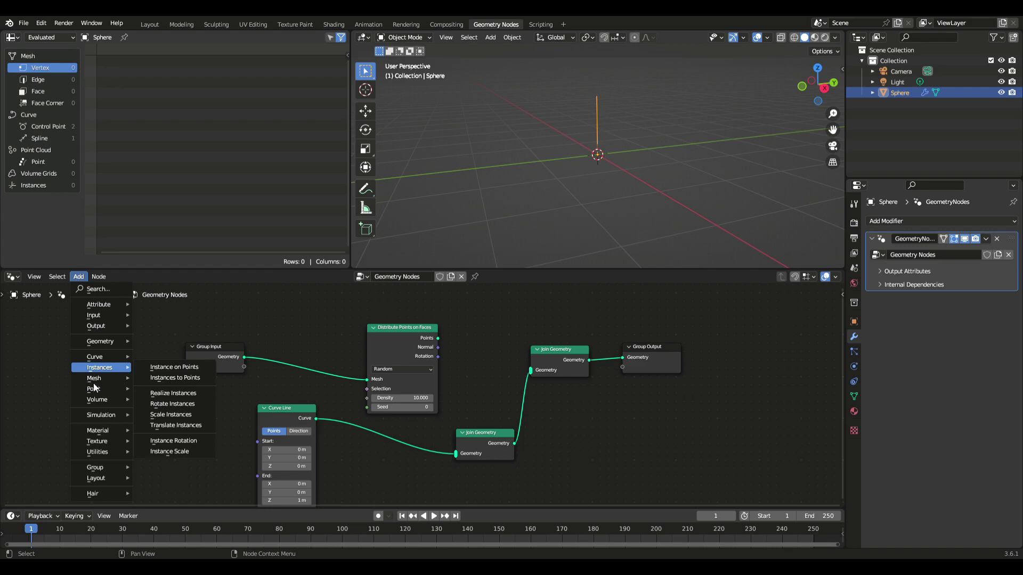
pyautogui.moveTo(90, 379)
pyautogui.moveTo(160, 428)
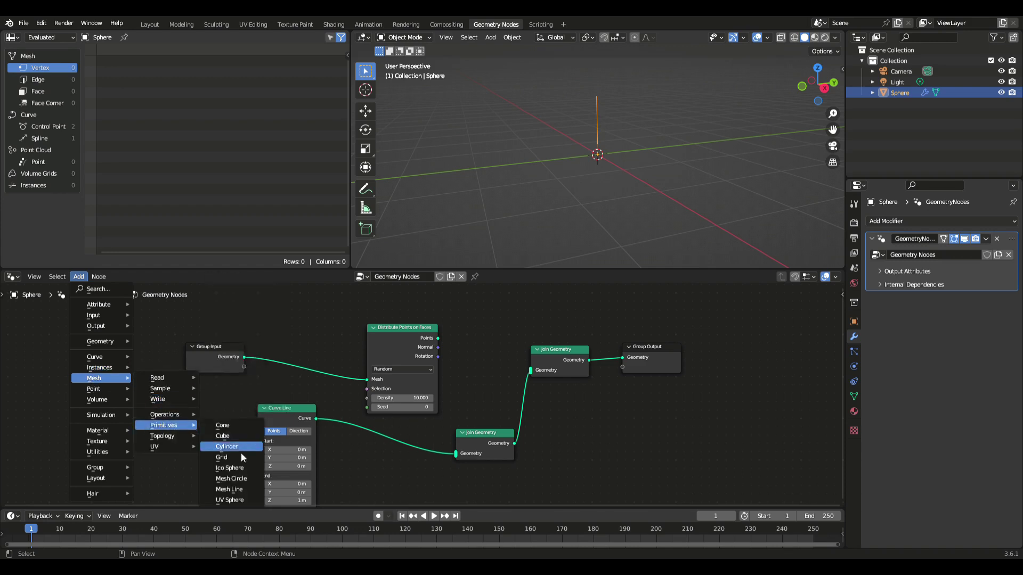
pyautogui.click(236, 501)
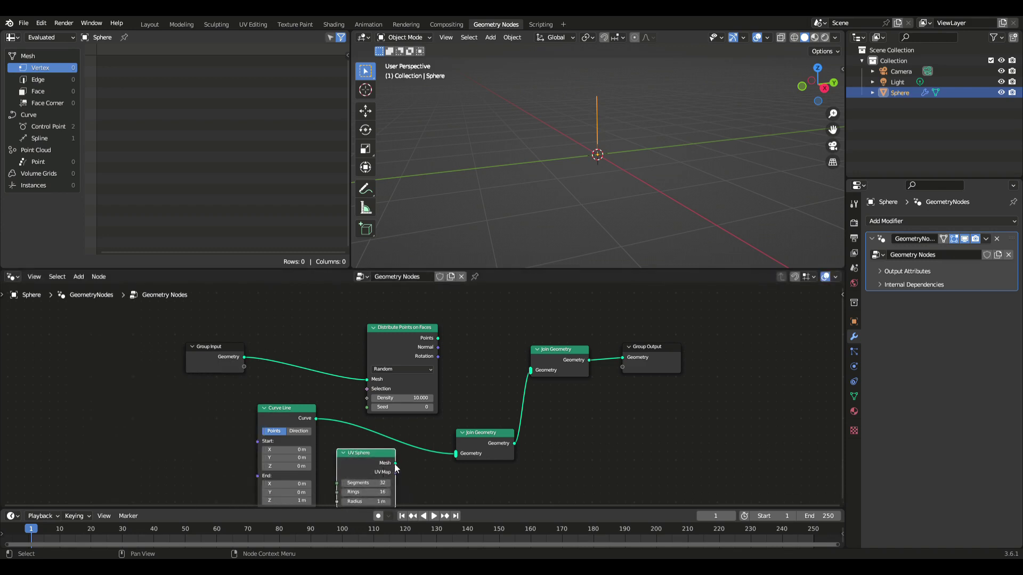
pyautogui.moveTo(395, 463); pyautogui.dragTo(455, 454)
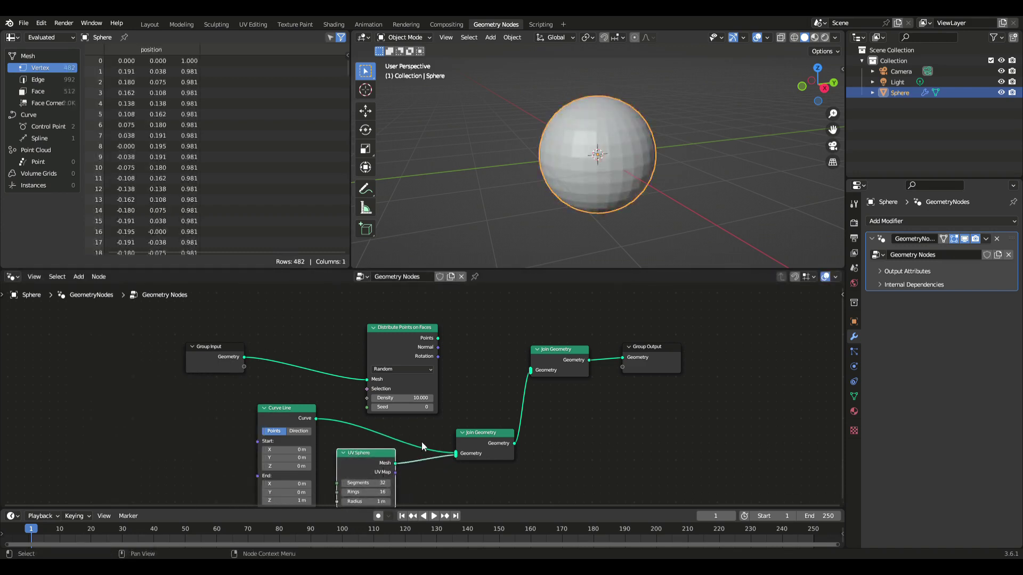
# Step: Set the UV Sphere node's radius to 0.05 m
pyautogui.scroll(-2, 421, 442)
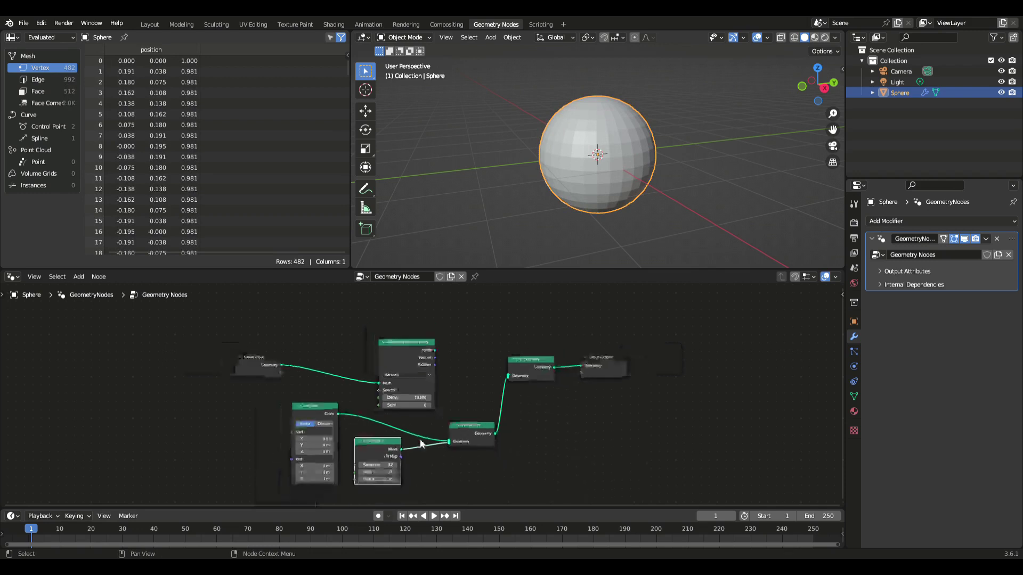
pyautogui.click(375, 479)
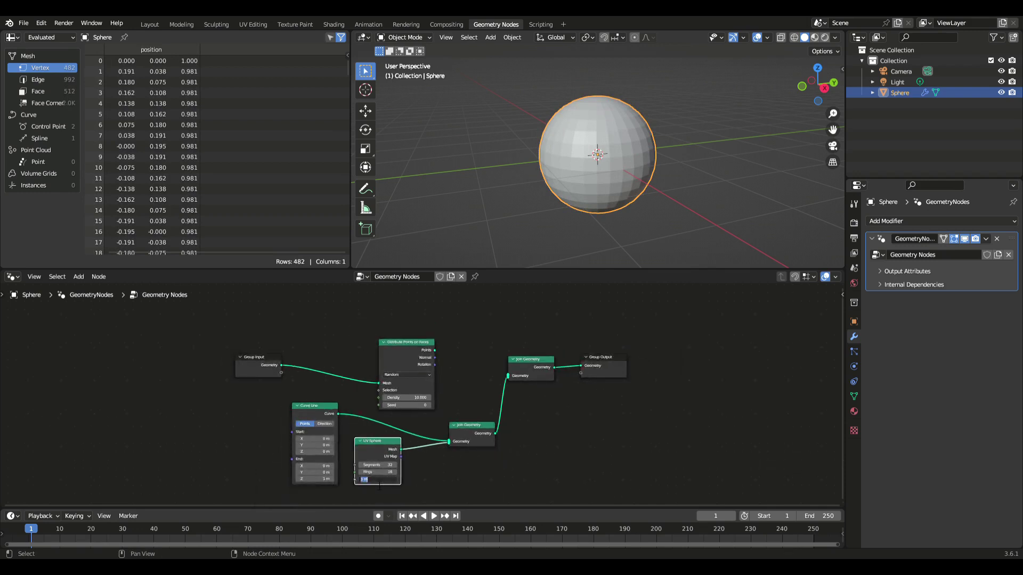
pyautogui.press('BackSpace')
pyautogui.write('0.05')
pyautogui.press('Return')
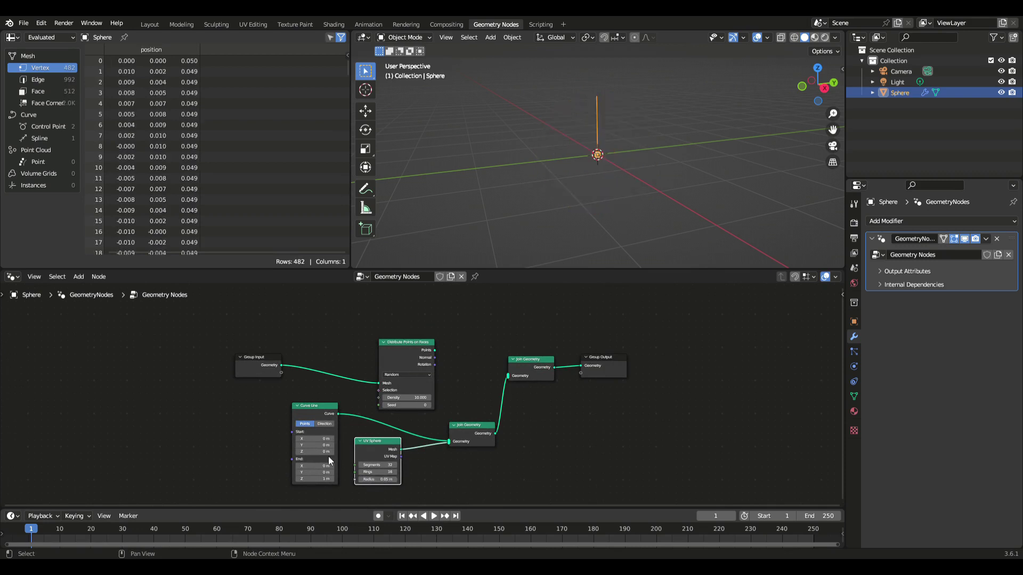
# Step: Move UV Sphere below Curve Line and insert a Transform Geometry node after it with a Z translation of 1 m
pyautogui.scroll(1, 354, 475)
pyautogui.moveTo(366, 475); pyautogui.dragTo(379, 398, button='middle')
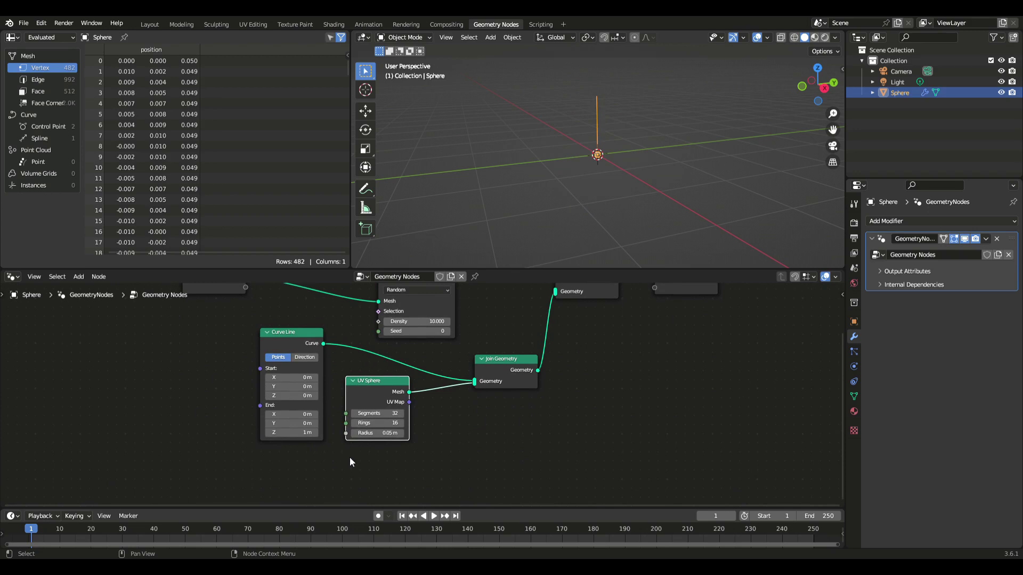
pyautogui.moveTo(376, 381); pyautogui.dragTo(330, 462)
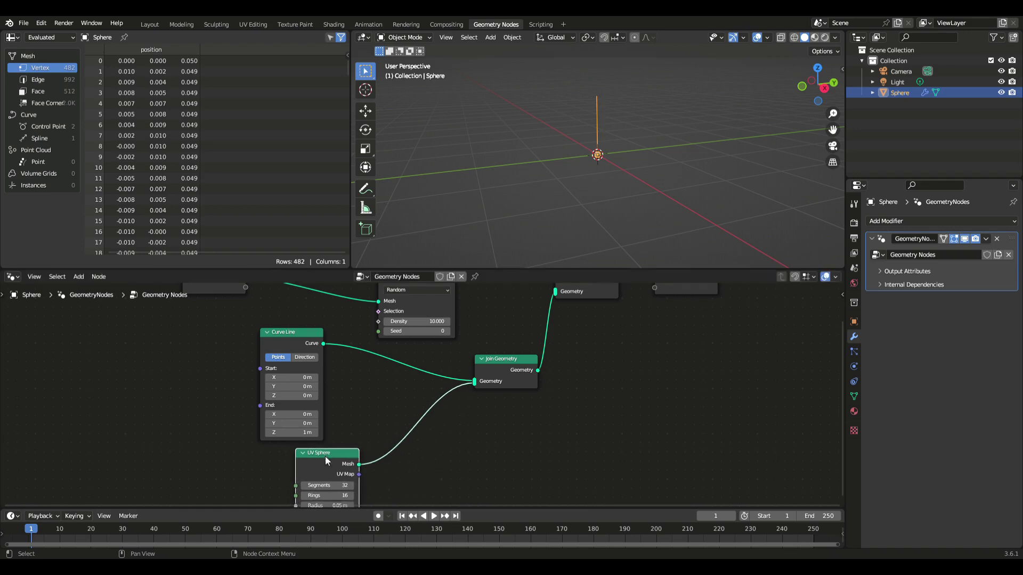
pyautogui.click(78, 277)
pyautogui.moveTo(118, 343)
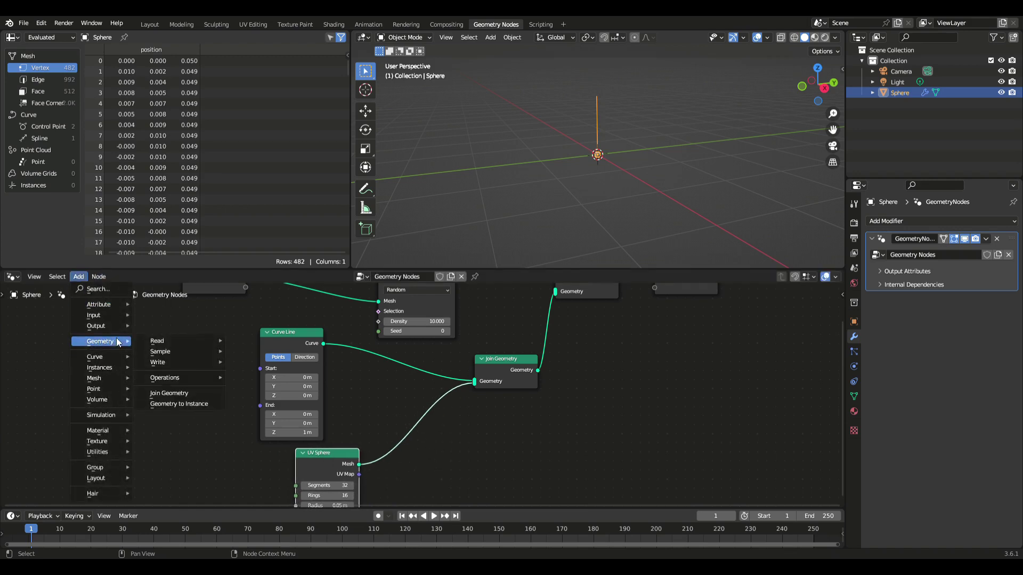
pyautogui.moveTo(162, 379)
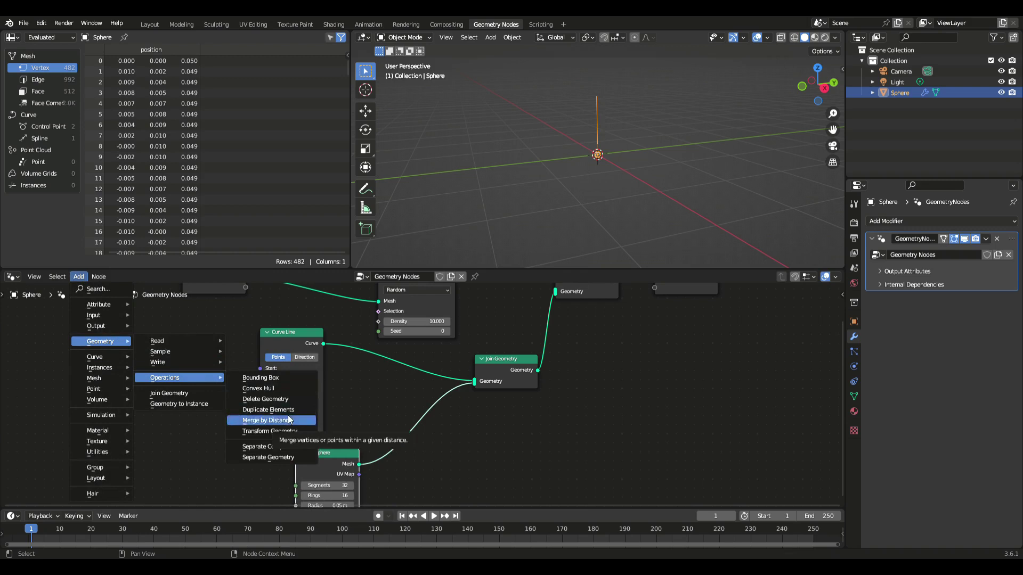
pyautogui.click(276, 433)
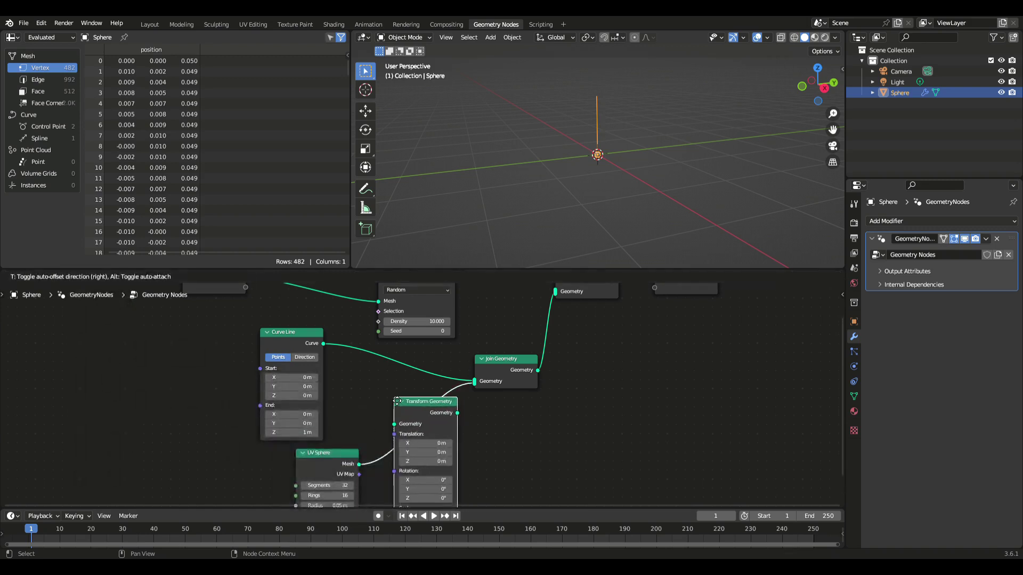
pyautogui.click(420, 396)
pyautogui.click(442, 459)
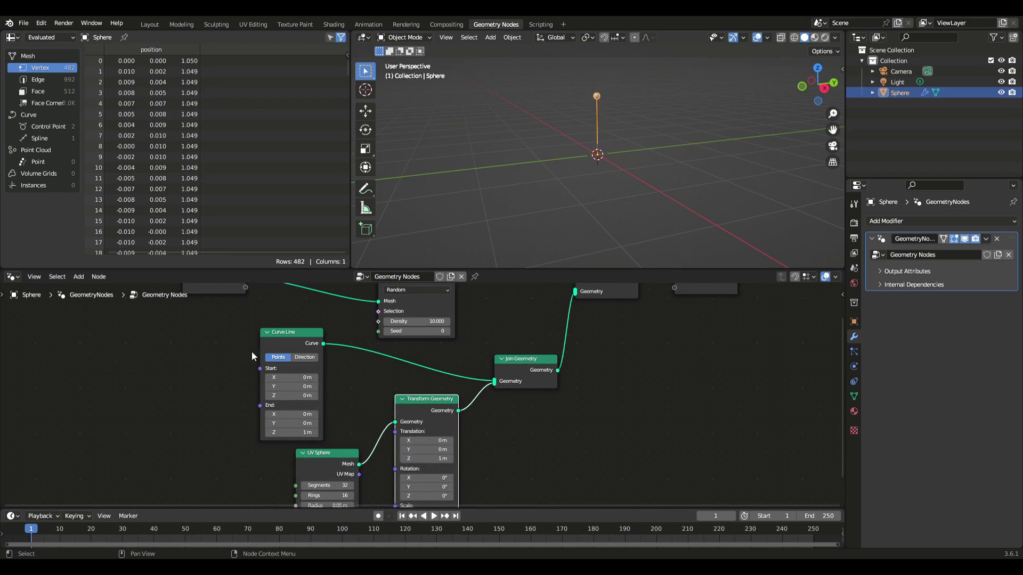
# Step: Add a Combine XYZ node to the node tree, placed before Curve Line
pyautogui.click(58, 280)
pyautogui.click(80, 276)
pyautogui.moveTo(99, 360)
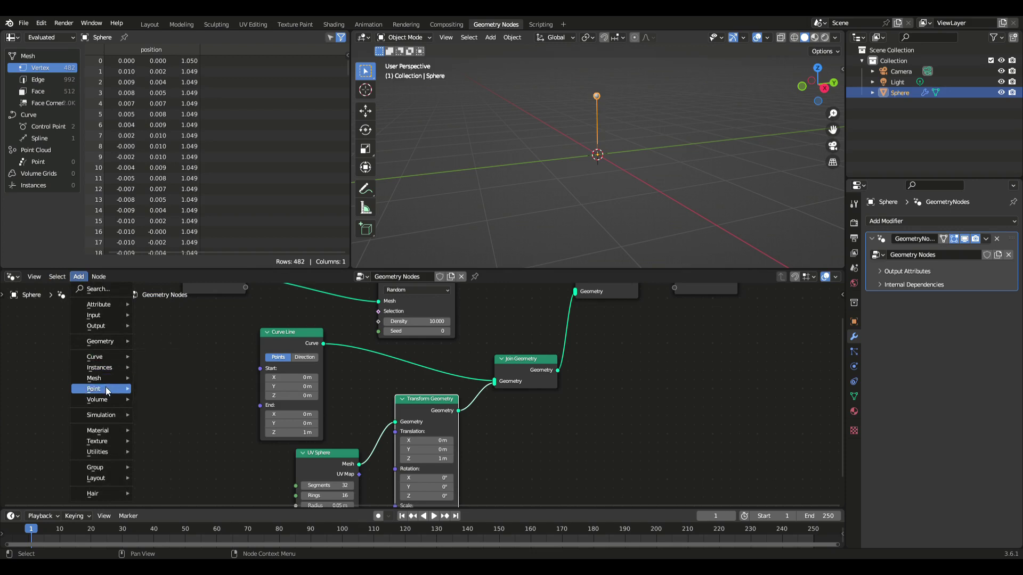
pyautogui.moveTo(107, 452)
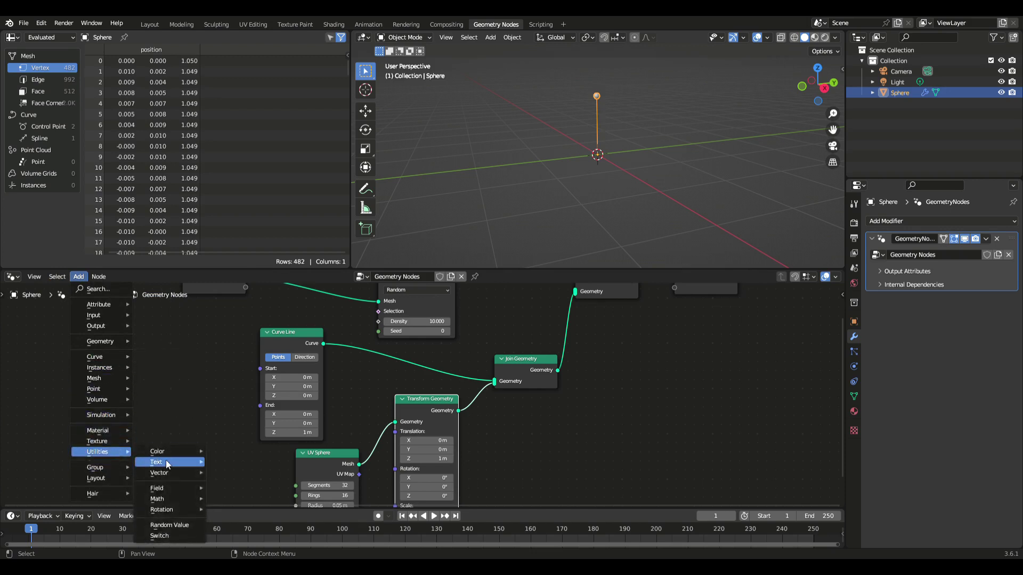
pyautogui.moveTo(166, 474)
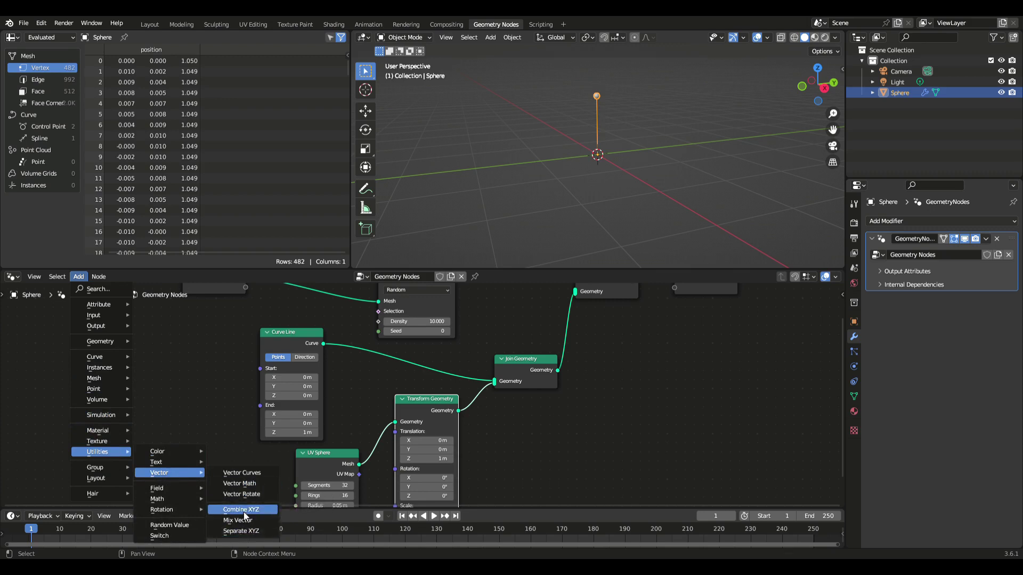
pyautogui.click(246, 512)
pyautogui.click(179, 423)
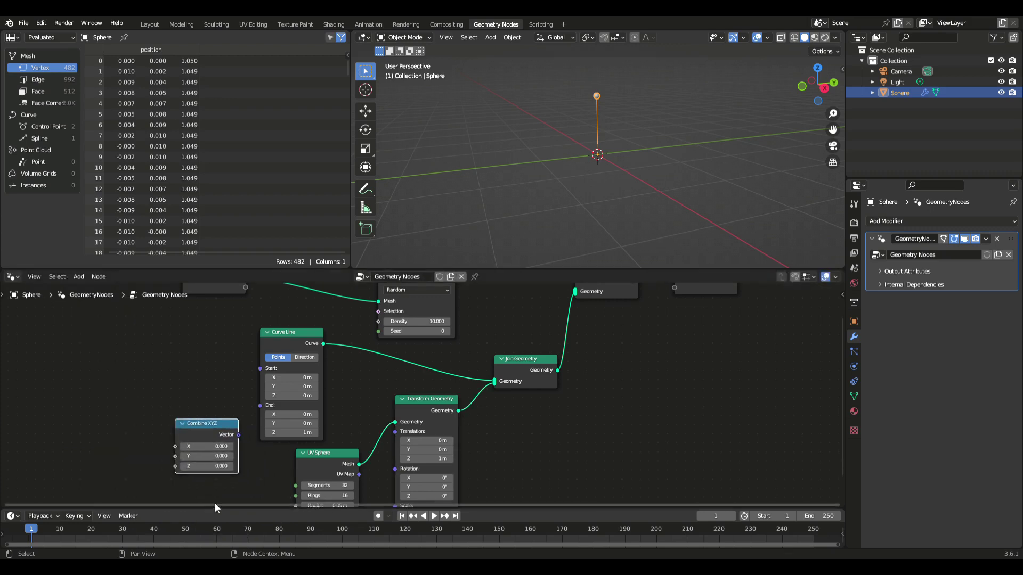
# Step: Set Combine XYZ's Z to 1 and connect its Vector output to Curve Line's End and Transform Geometry's Translation
pyautogui.click(228, 468)
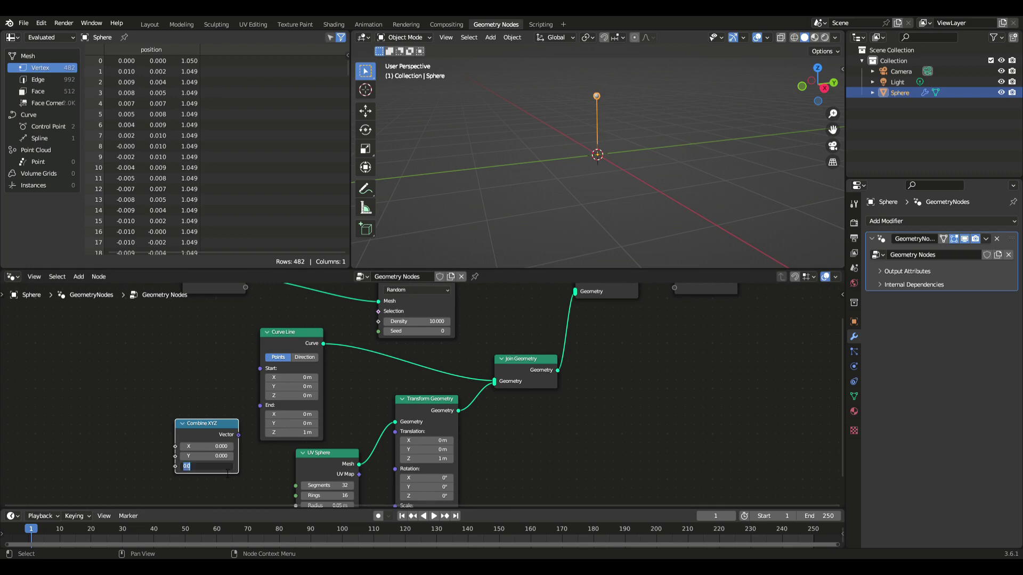
pyautogui.write('1')
pyautogui.press('Return')
pyautogui.moveTo(239, 435); pyautogui.dragTo(394, 432)
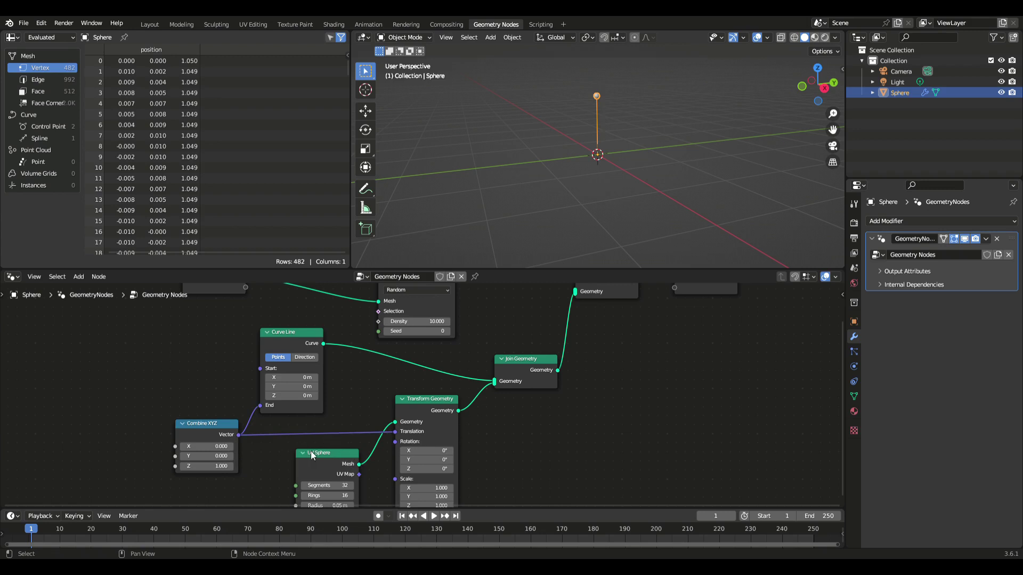
# Step: Rearrange the nodes so UV Sphere sits between Curve Line and Transform Geometry, with Transform Geometry moved lower
pyautogui.moveTo(313, 452); pyautogui.dragTo(337, 364)
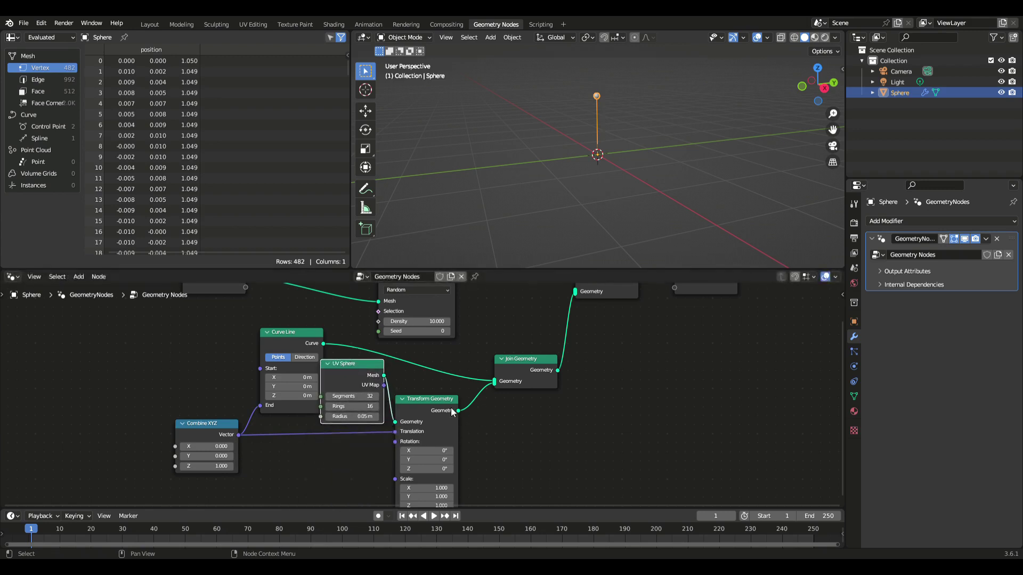
pyautogui.moveTo(448, 406); pyautogui.dragTo(456, 432)
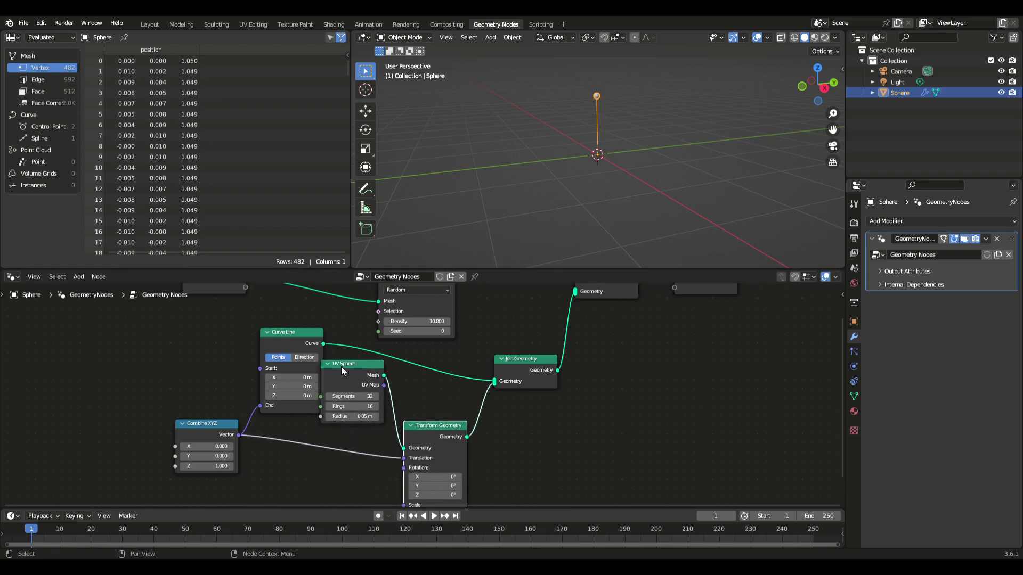
pyautogui.moveTo(341, 366); pyautogui.dragTo(350, 380)
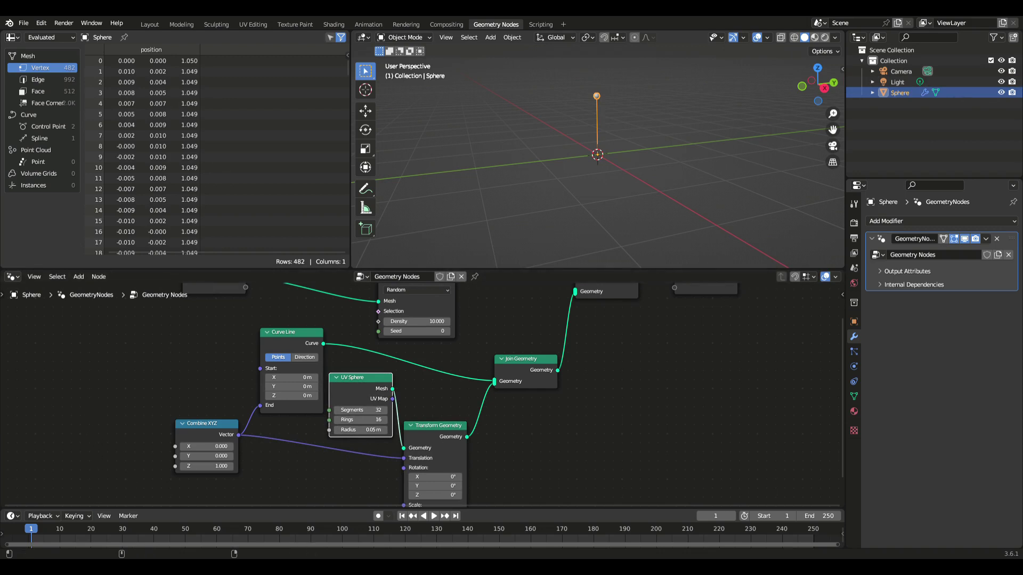
pyautogui.click(226, 344)
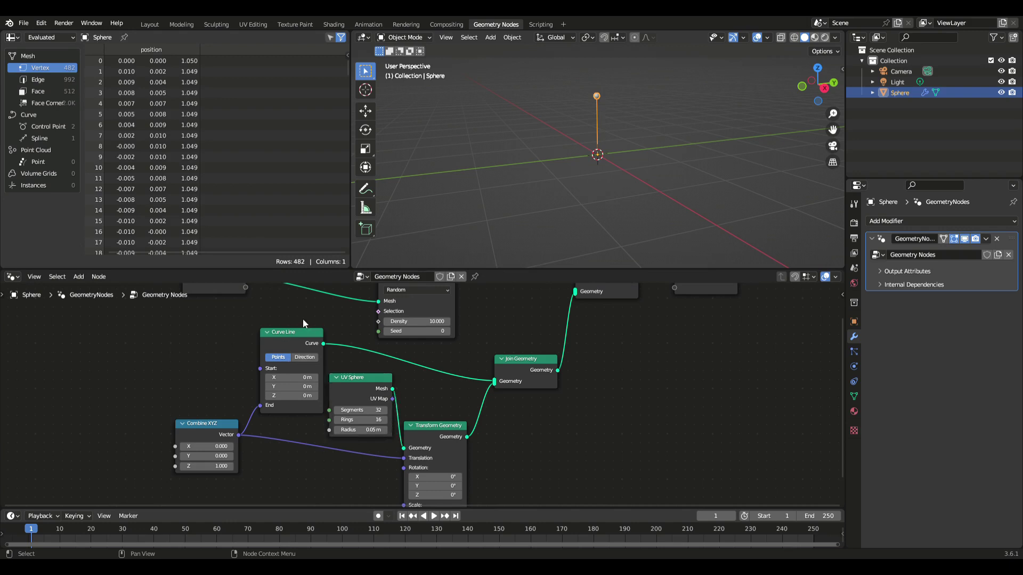
# Step: Add an Instance on Points node and connect the Points output of Distribute Points on Faces to its Points input
pyautogui.scroll(-2, 402, 389)
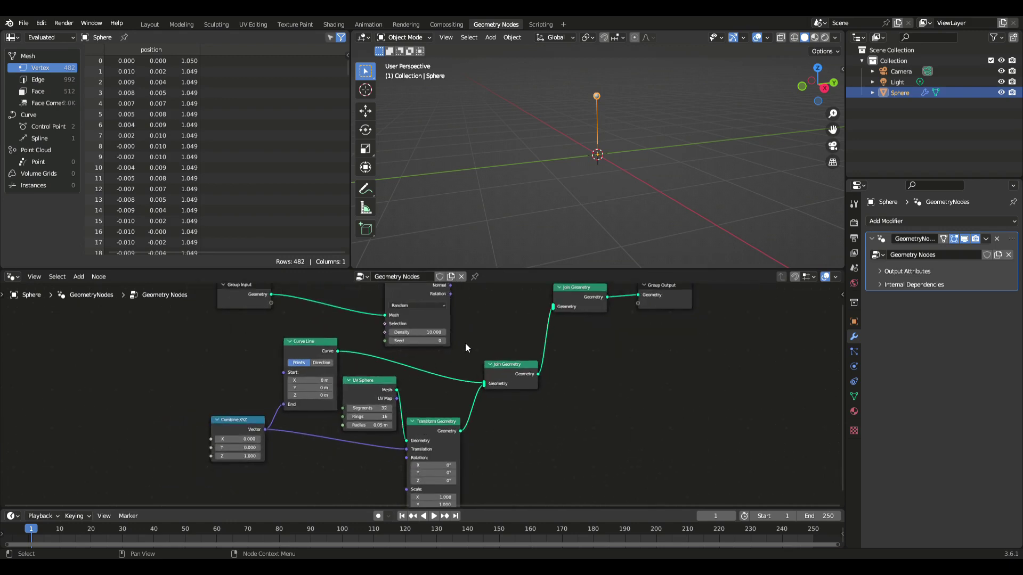
pyautogui.moveTo(465, 348); pyautogui.dragTo(418, 391, button='middle')
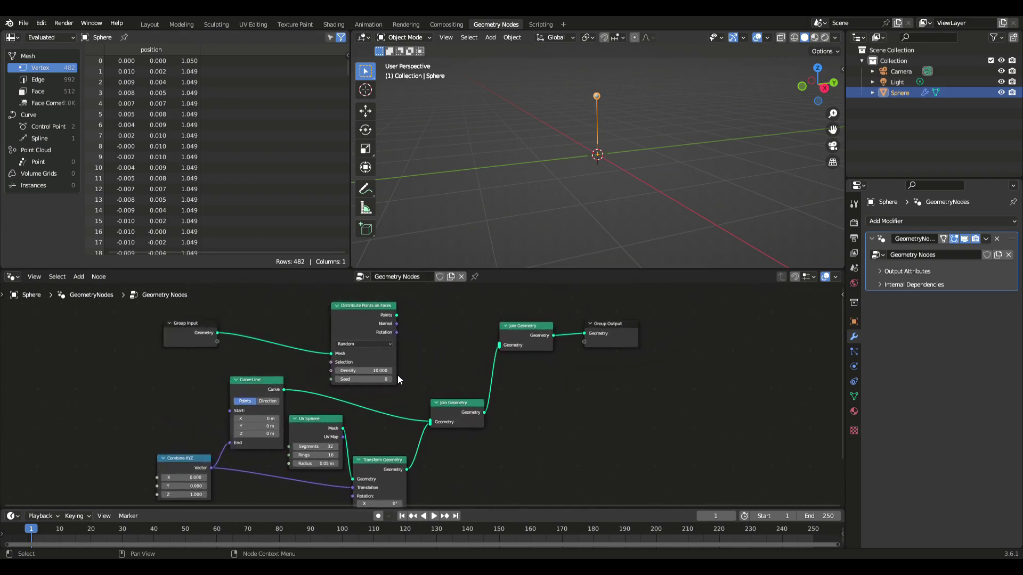
pyautogui.click(81, 278)
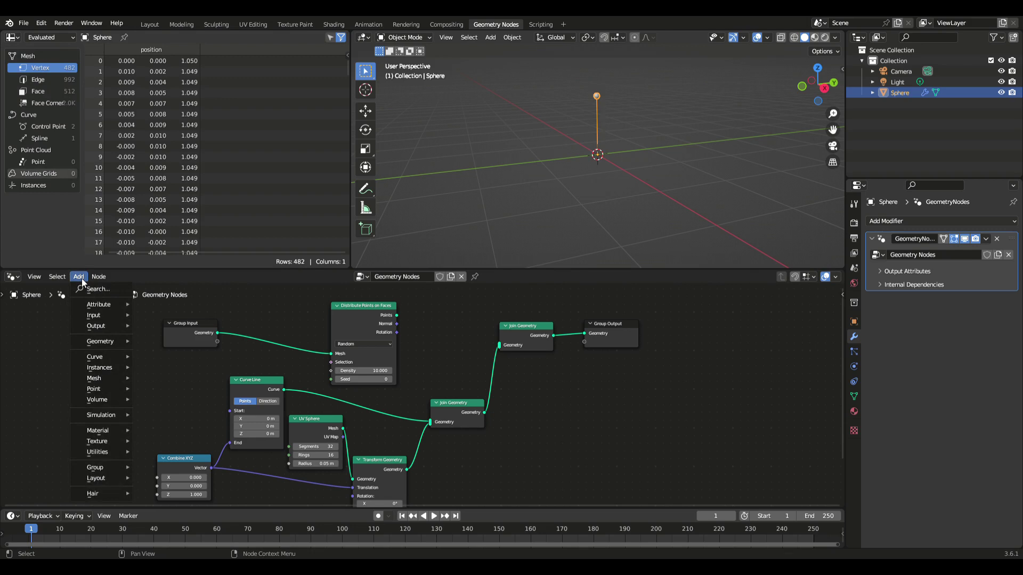
pyautogui.moveTo(109, 391)
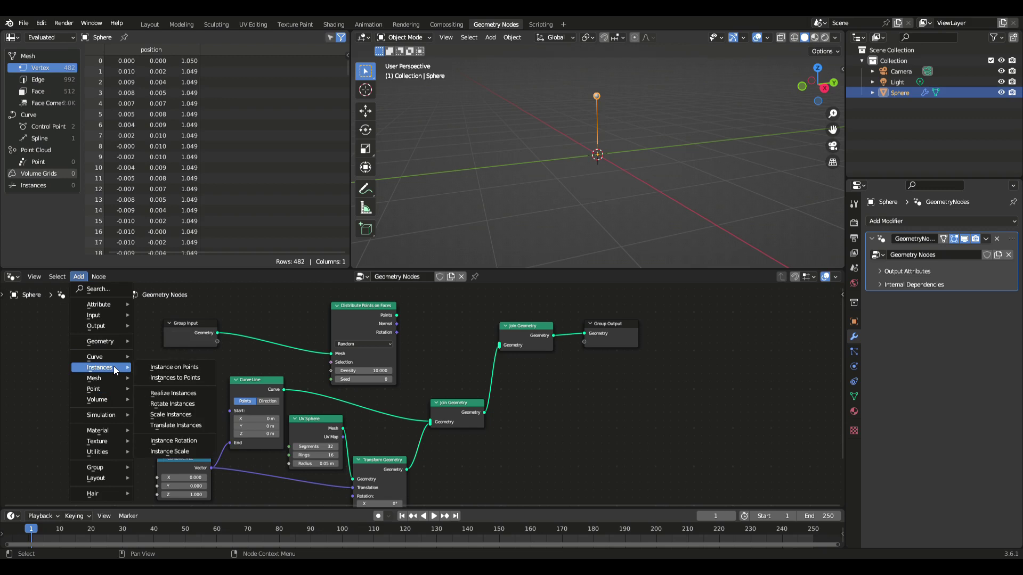
pyautogui.click(186, 371)
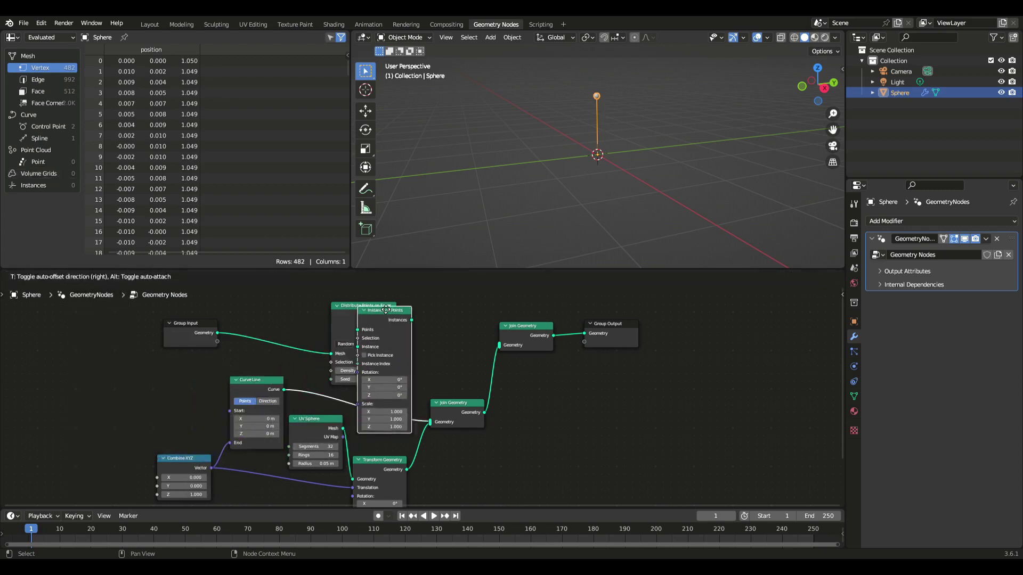
pyautogui.click(426, 340)
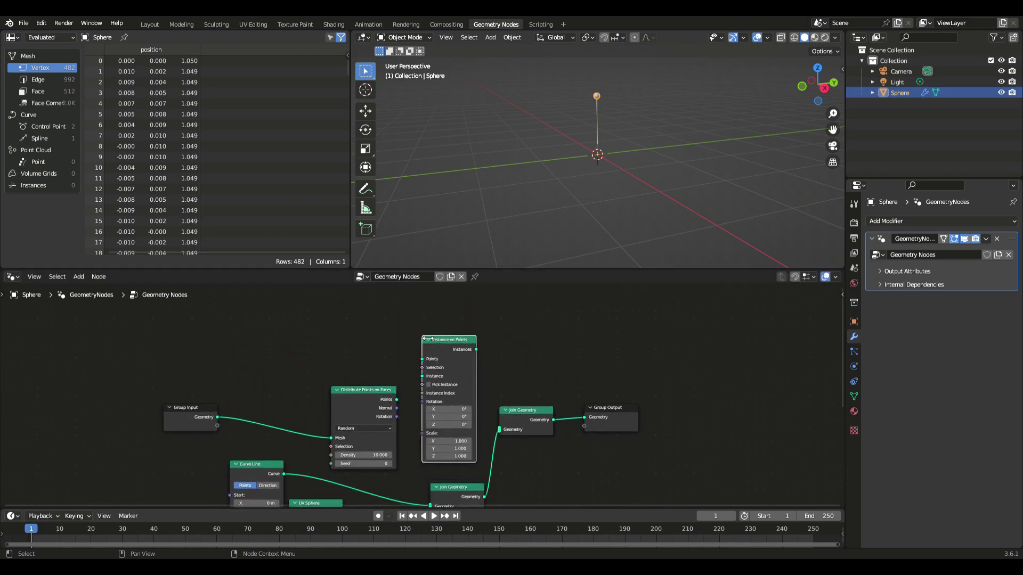
pyautogui.moveTo(393, 394); pyautogui.dragTo(423, 360)
# Step: Connect Instance on Points' Instances output to the final Join Geometry and move that node and Group Output farther along the tree
pyautogui.moveTo(574, 468); pyautogui.dragTo(612, 429, button='middle')
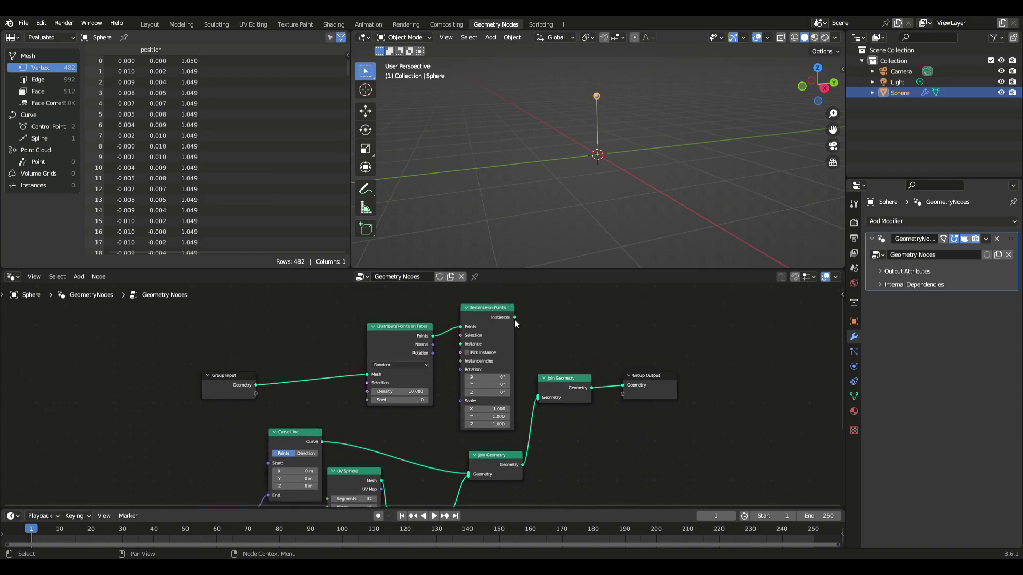
pyautogui.moveTo(514, 318); pyautogui.dragTo(582, 353)
pyautogui.moveTo(671, 418); pyautogui.dragTo(633, 302)
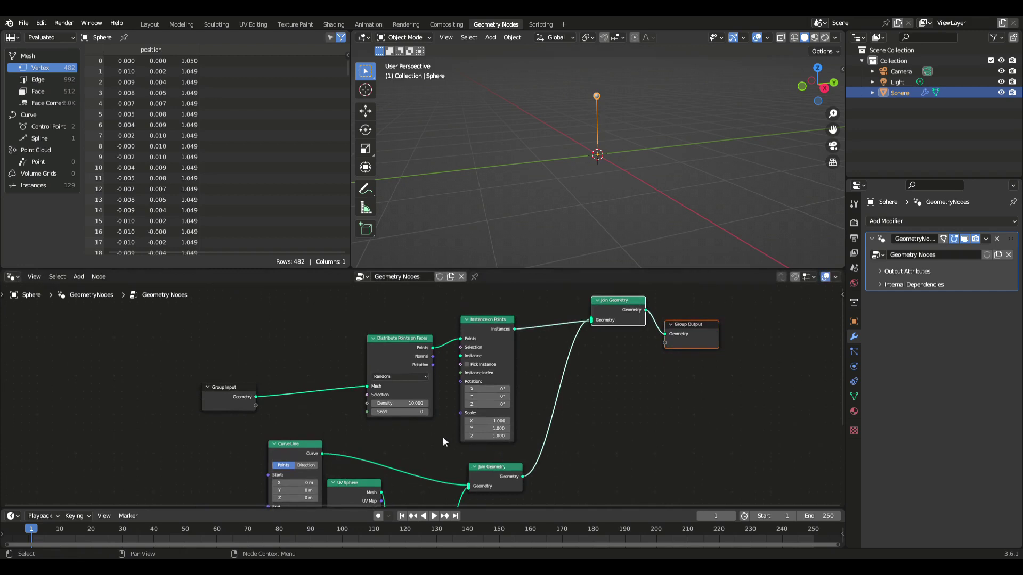
# Step: Reroute the second Join Geometry's output to Instance on Points' Instance input and space the two nodes apart
pyautogui.click(591, 322)
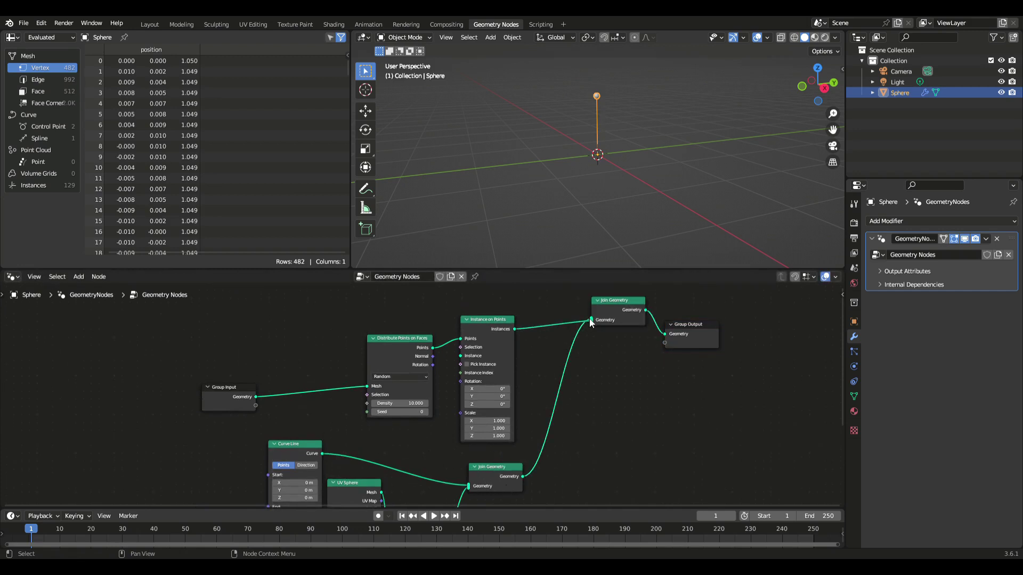
pyautogui.moveTo(590, 321); pyautogui.dragTo(458, 356)
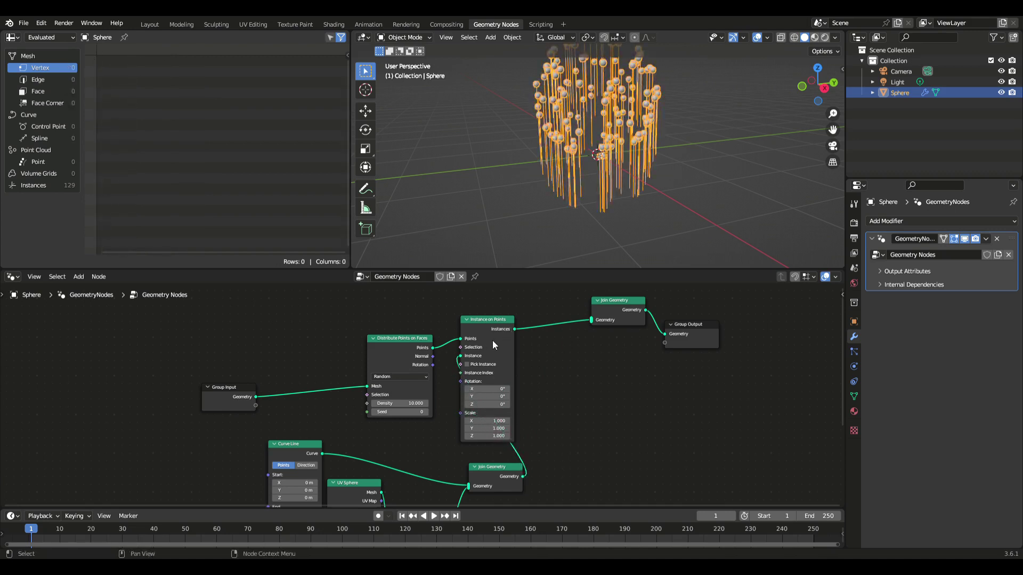
pyautogui.moveTo(501, 324); pyautogui.dragTo(548, 314)
pyautogui.moveTo(493, 471); pyautogui.dragTo(434, 451)
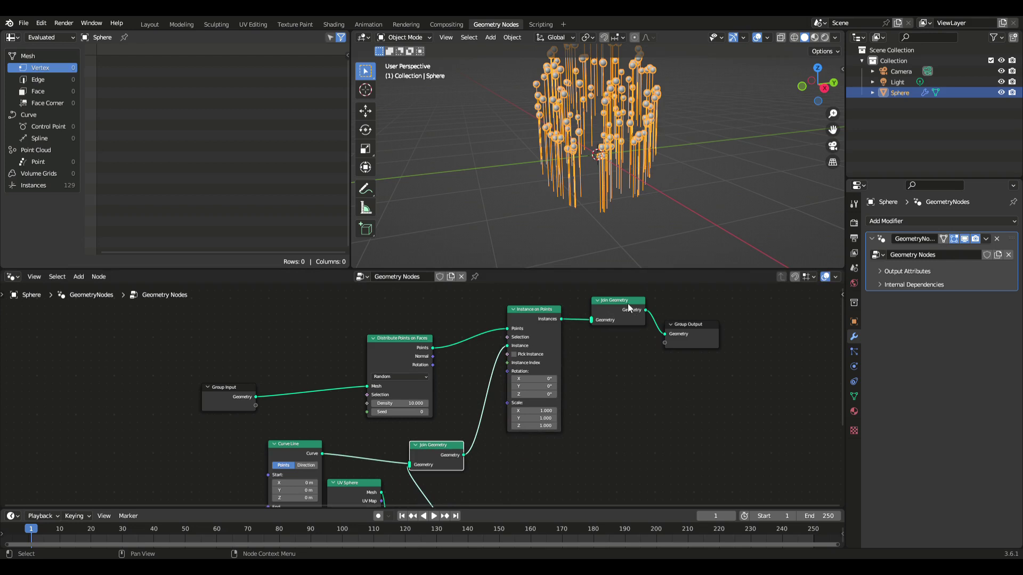
# Step: Align the final Join Geometry with Group Output and connect Distribute Points on Faces' Rotation output to Instance on Points' Rotation input
pyautogui.moveTo(630, 308); pyautogui.dragTo(628, 327)
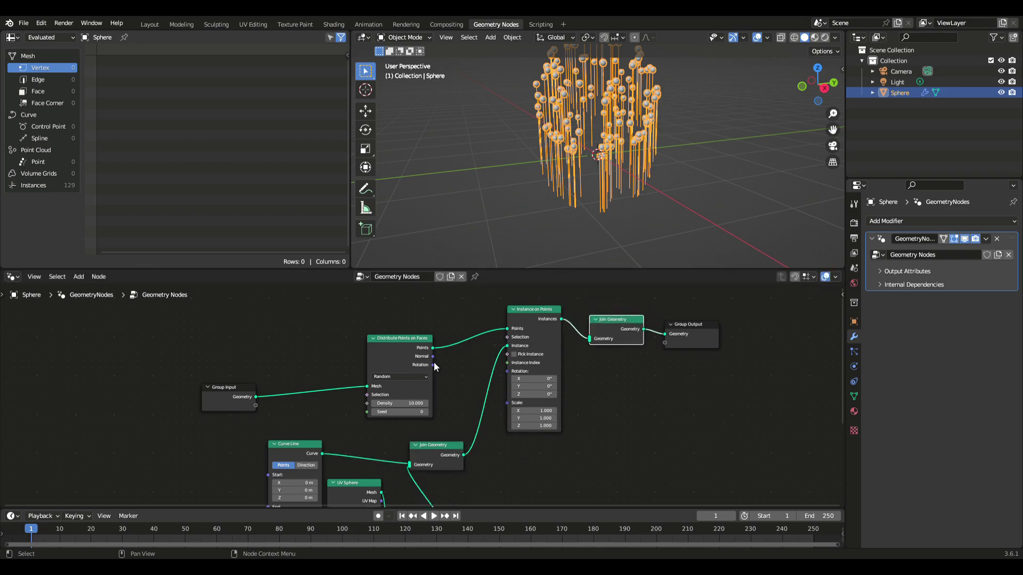
pyautogui.moveTo(433, 364); pyautogui.dragTo(507, 371)
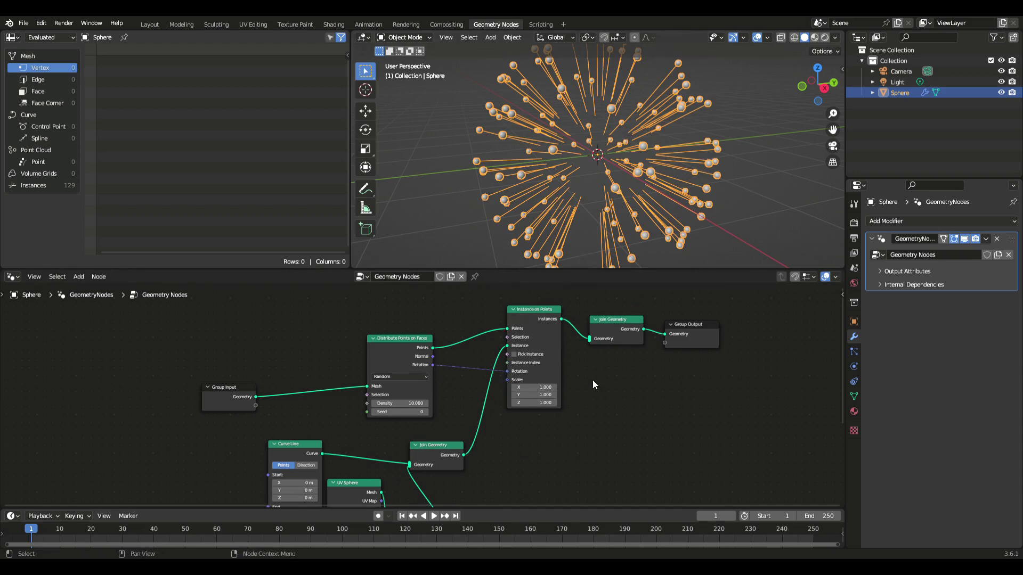
# Step: Add a Scene Time node beside Distribute Points on Faces and connect its Frame output to the Seed input
pyautogui.click(79, 278)
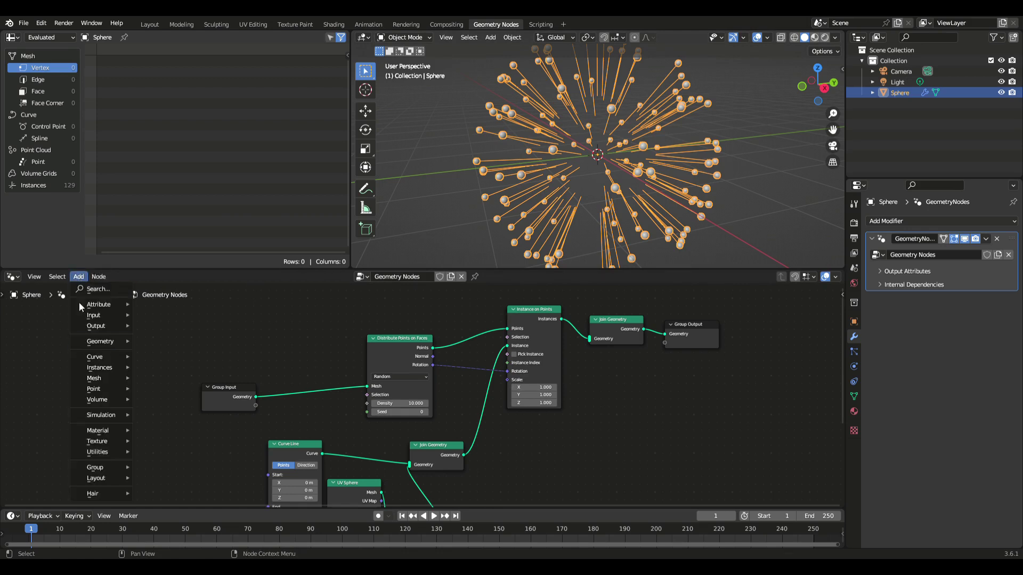
pyautogui.moveTo(82, 343)
pyautogui.moveTo(102, 318)
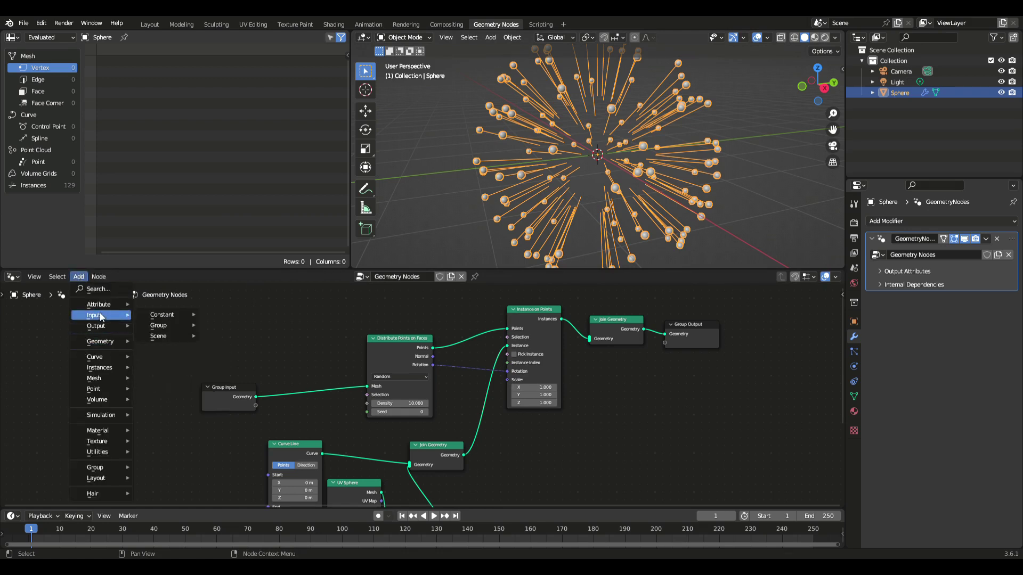
pyautogui.moveTo(190, 337)
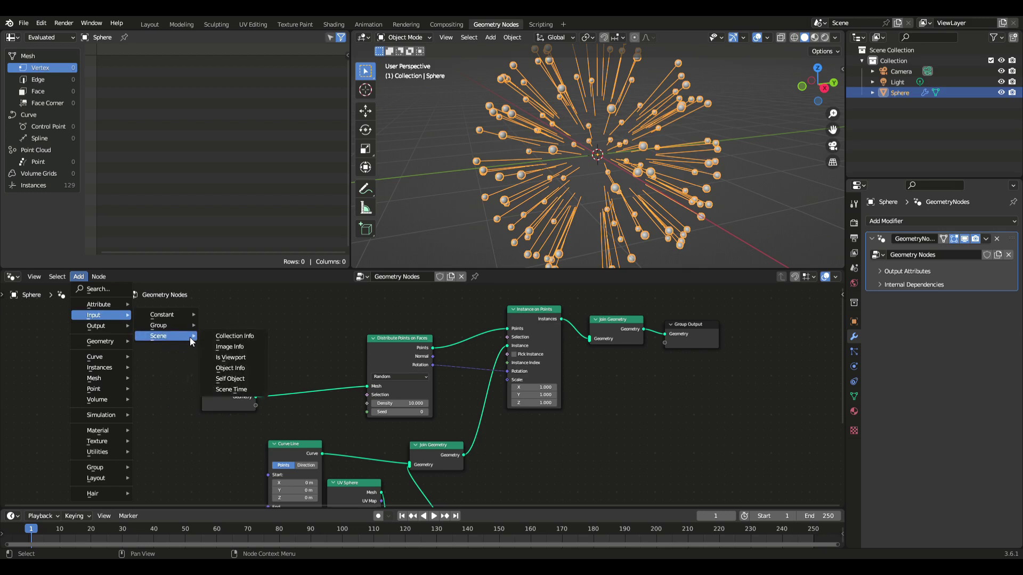
pyautogui.click(251, 391)
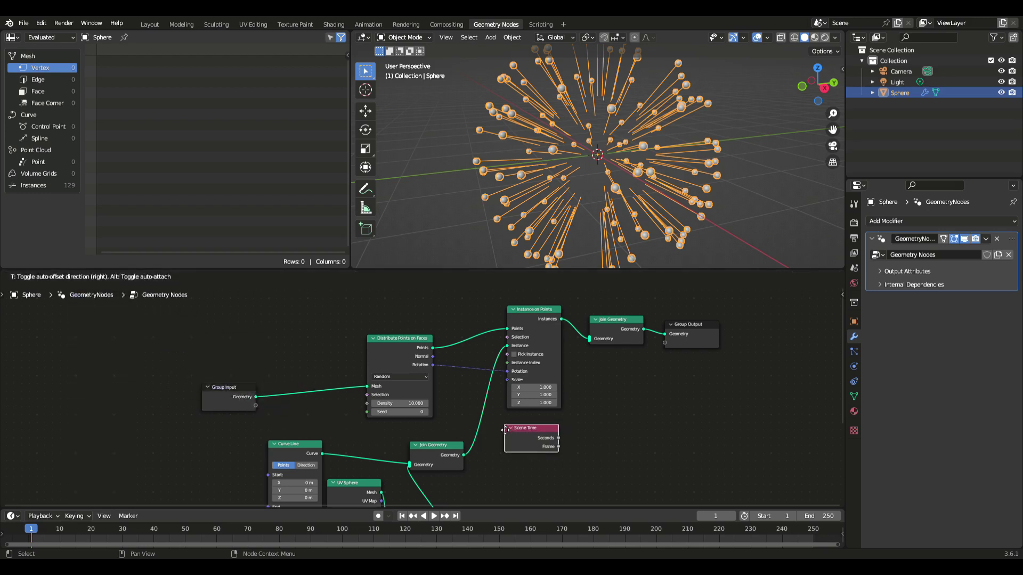
pyautogui.click(489, 433)
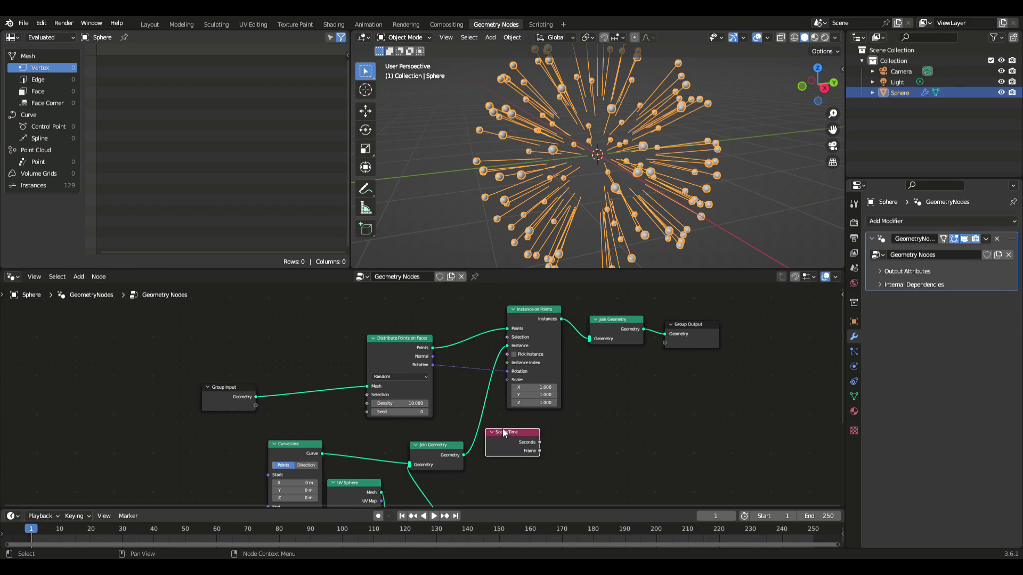
pyautogui.moveTo(501, 428); pyautogui.dragTo(362, 411)
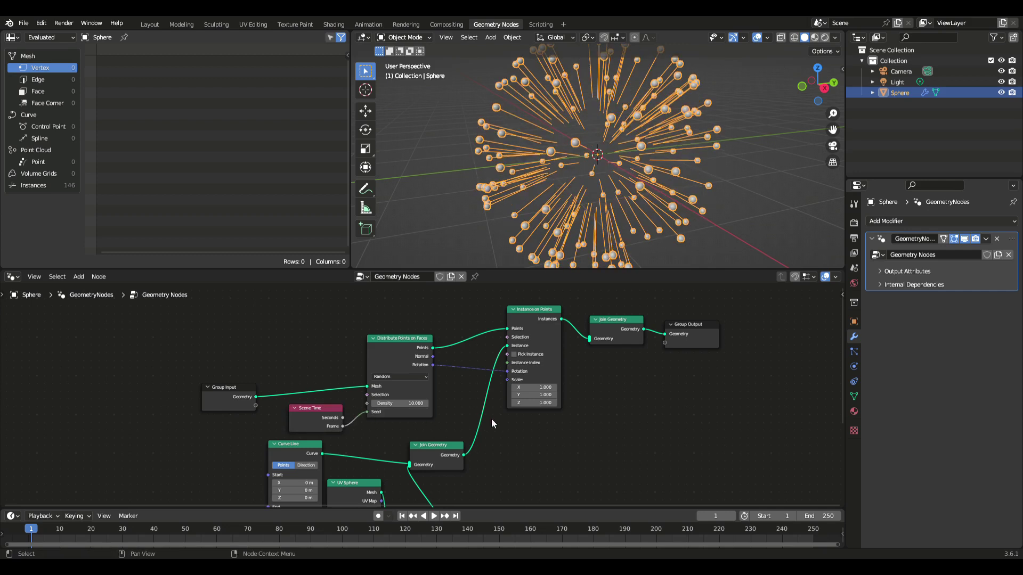
# Step: Set the Distribute Points on Faces density to 0.01
pyautogui.click(424, 407)
pyautogui.write('0.01')
pyautogui.press('Return')
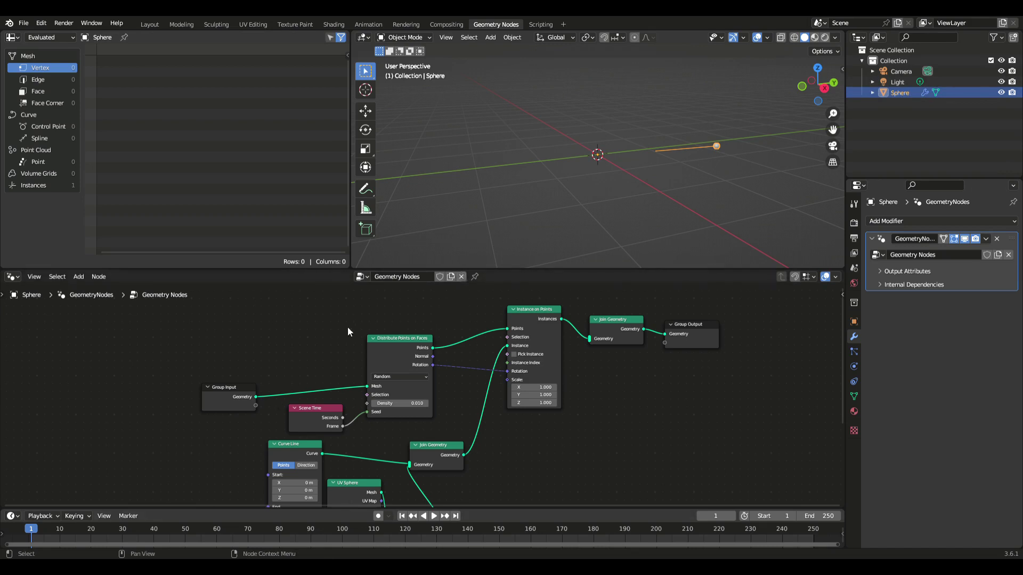
# Step: Rearrange the main node chain, shifting the distribution and instancing nodes back and moving Group Output away to free up space before it
pyautogui.moveTo(192, 369); pyautogui.dragTo(219, 335)
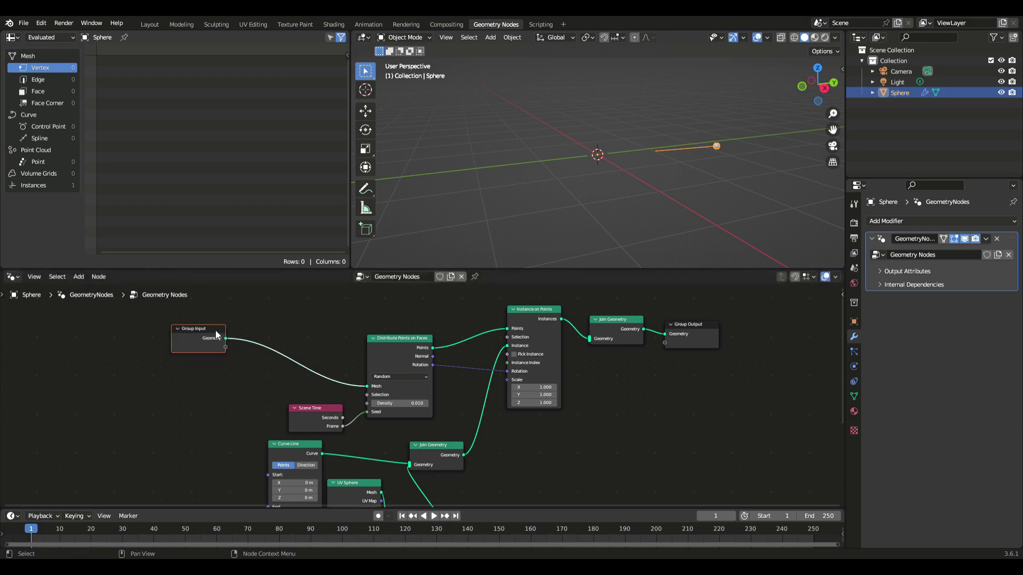
pyautogui.moveTo(402, 338); pyautogui.dragTo(378, 325)
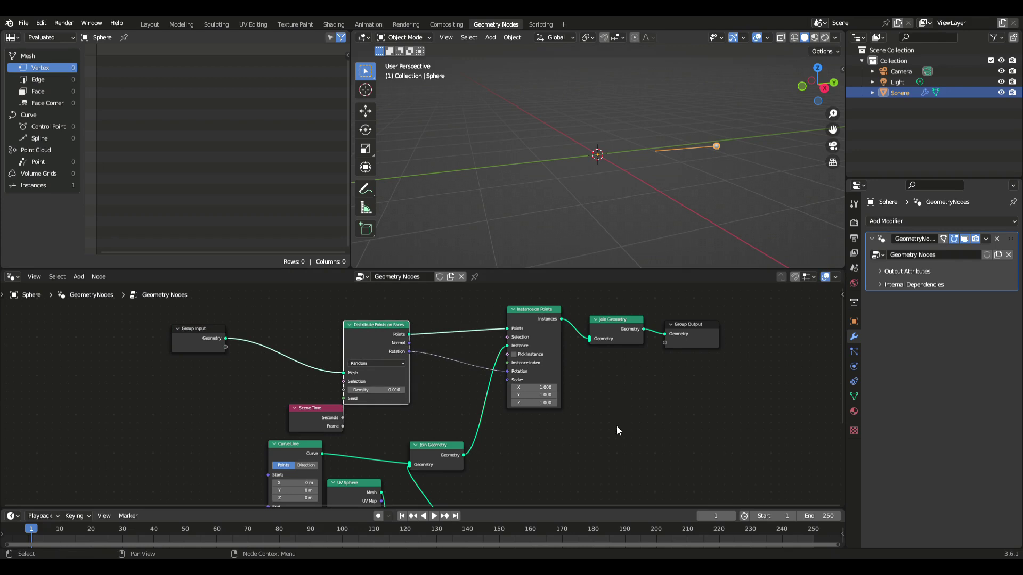
pyautogui.moveTo(616, 426); pyautogui.dragTo(487, 321)
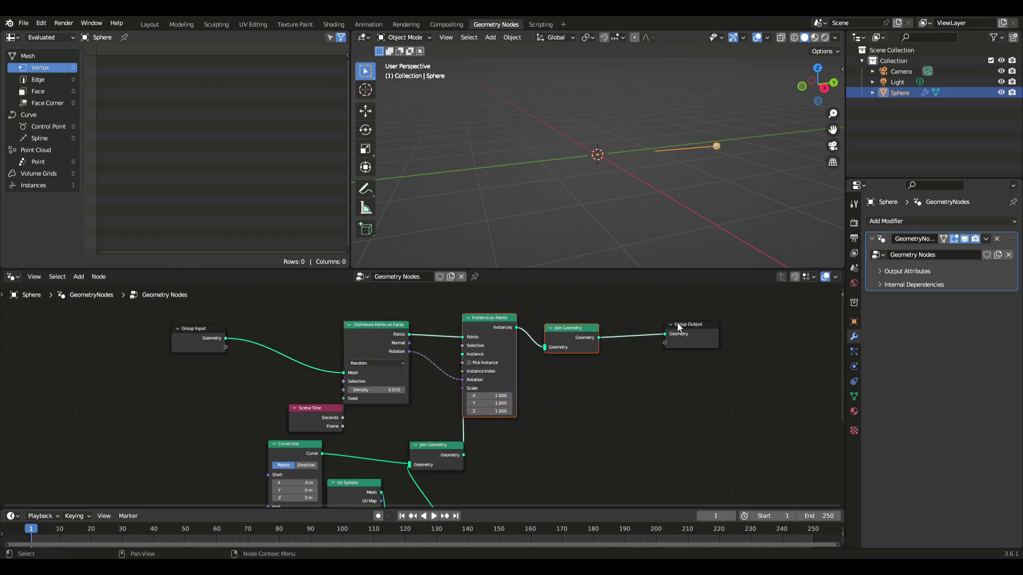
pyautogui.moveTo(714, 326); pyautogui.dragTo(815, 322)
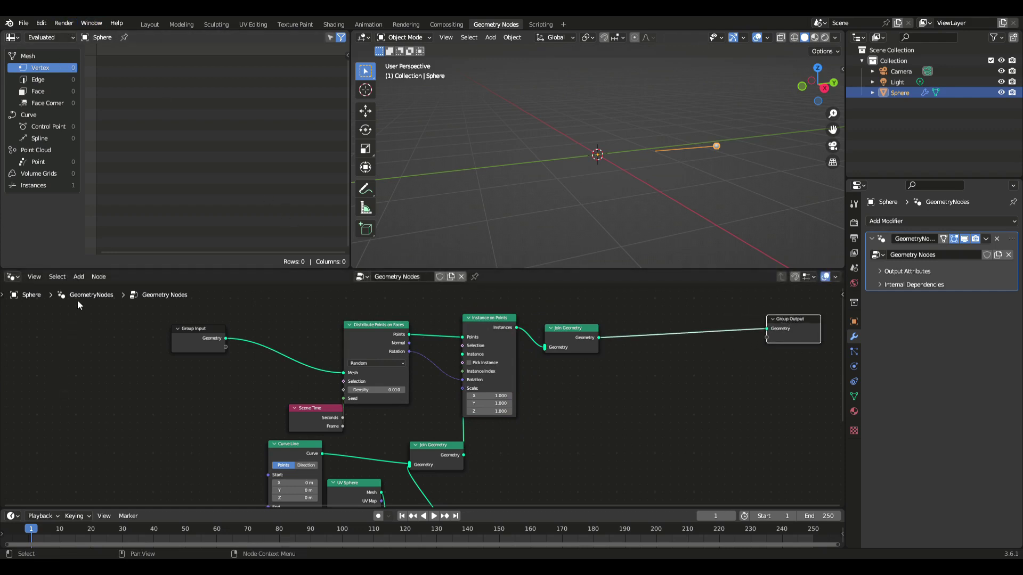
# Step: Add a Simulation Zone below the link between the final Join Geometry and Group Output
pyautogui.click(79, 277)
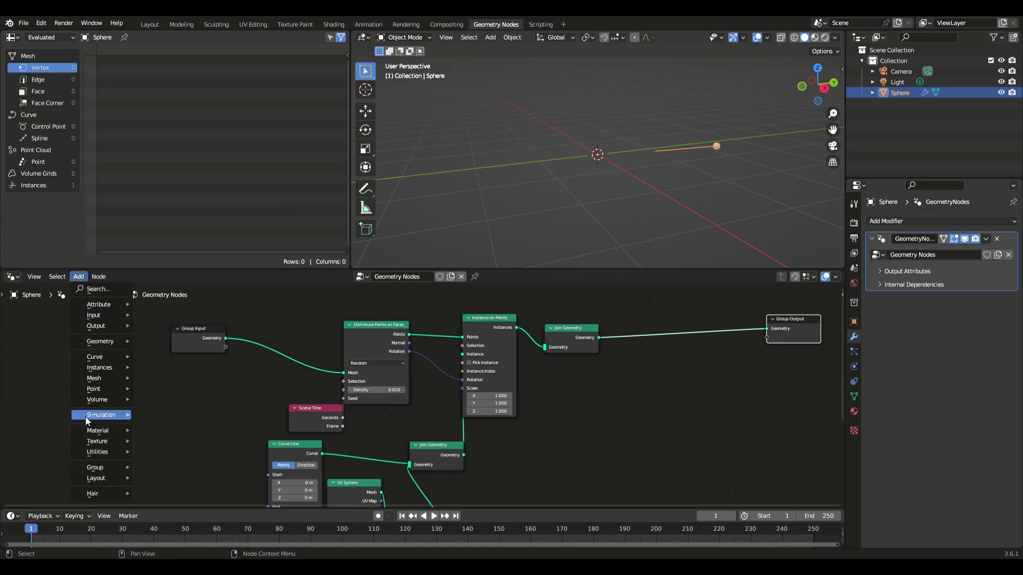
pyautogui.moveTo(89, 417)
pyautogui.click(171, 419)
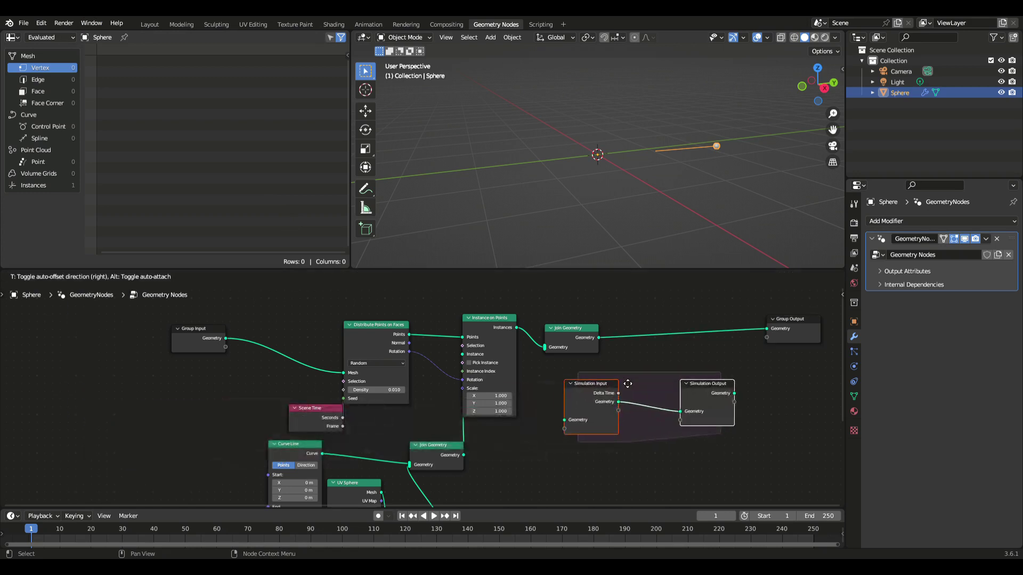
pyautogui.click(678, 381)
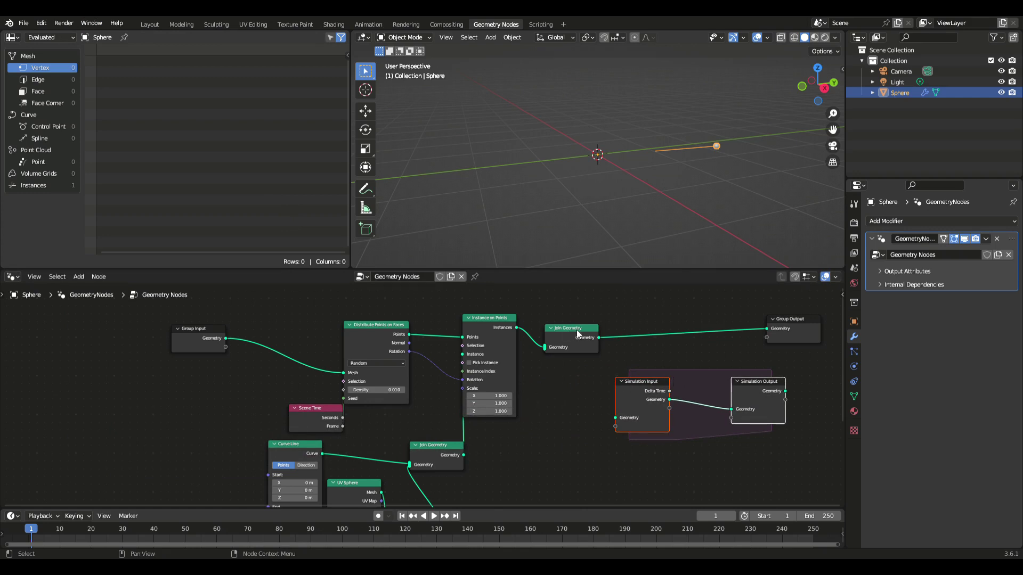
# Step: Move the final Join Geometry next to Group Output and spread Simulation Input and Simulation Output apart beneath the main link
pyautogui.moveTo(579, 328); pyautogui.dragTo(726, 334)
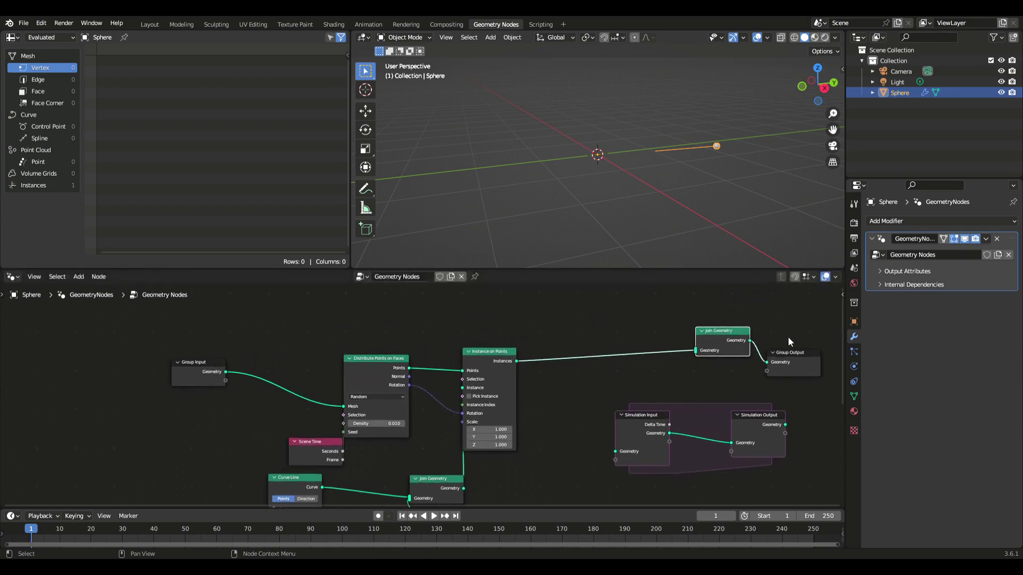
pyautogui.moveTo(795, 353); pyautogui.dragTo(810, 333)
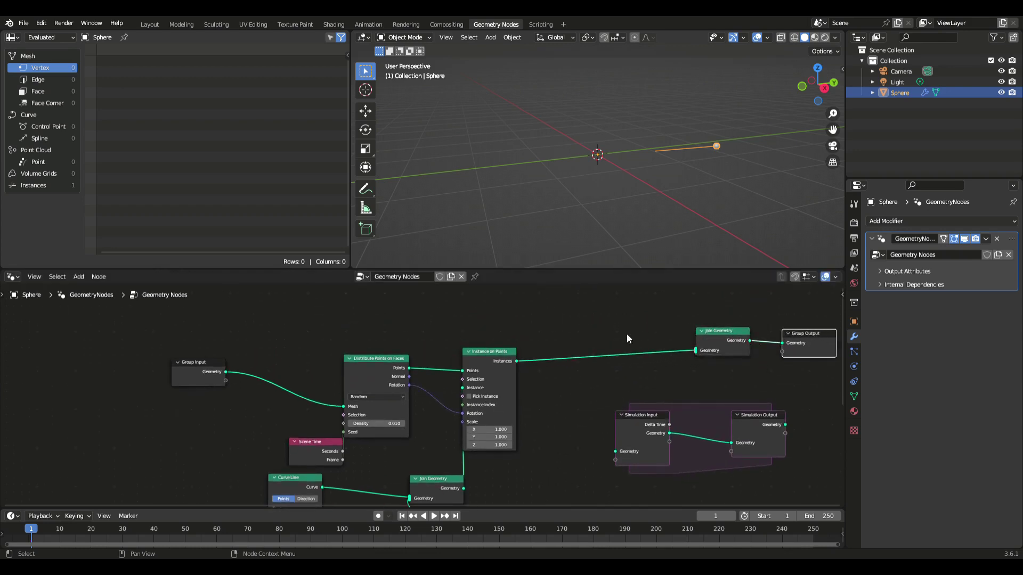
pyautogui.moveTo(655, 418); pyautogui.dragTo(578, 397)
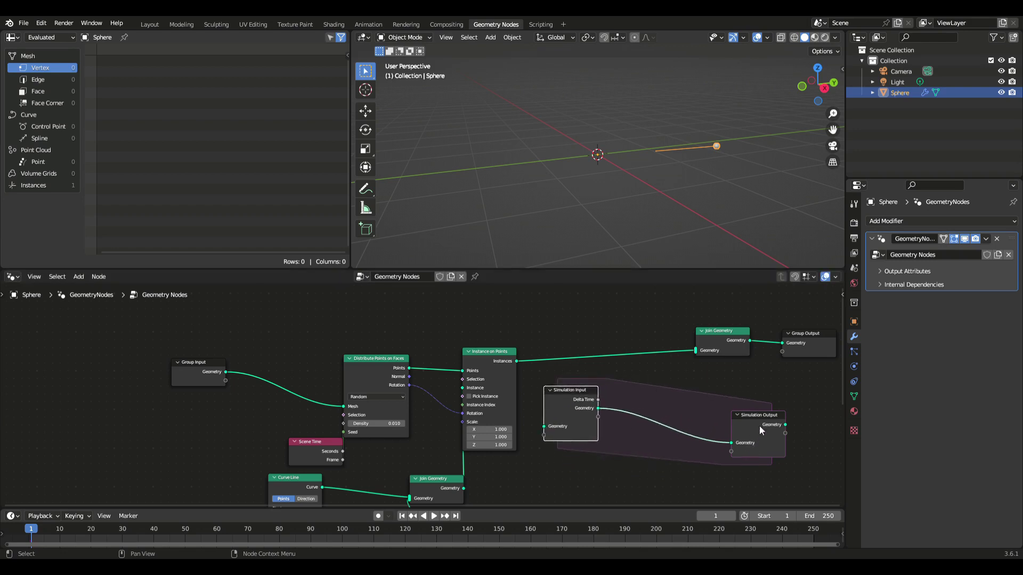
pyautogui.moveTo(760, 414); pyautogui.dragTo(763, 398)
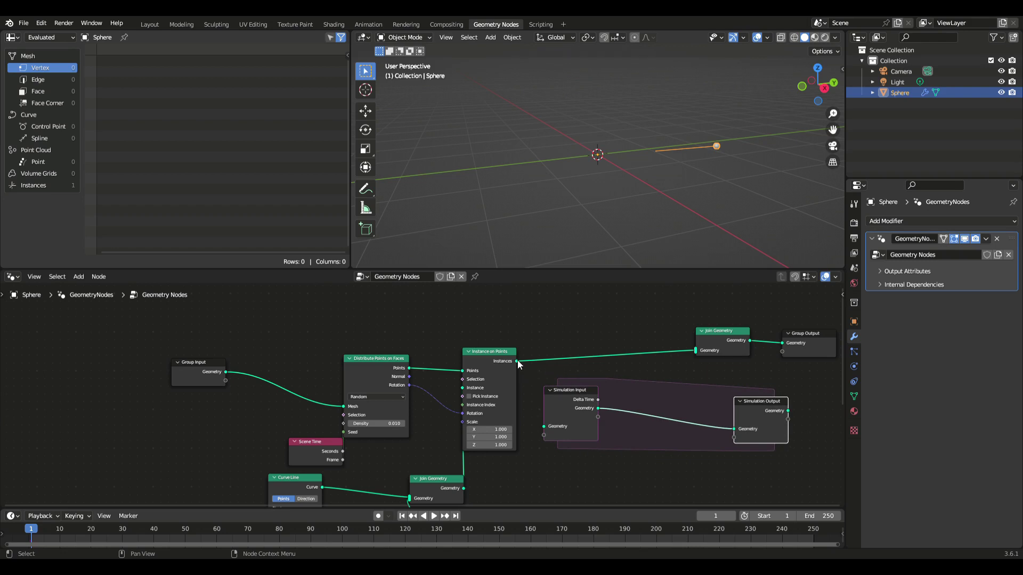
# Step: Connect Instance on Points' Instances output to Simulation Input's Geometry input, keeping its link to the final Join Geometry
pyautogui.moveTo(517, 362)
pyautogui.moveTo(517, 362); pyautogui.dragTo(545, 428)
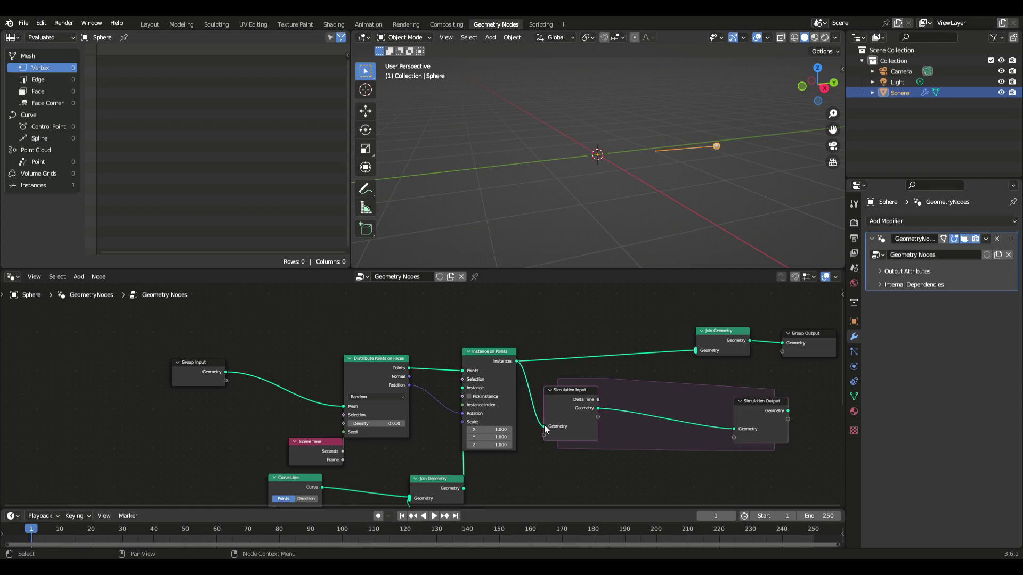
pyautogui.moveTo(545, 427)
# Step: Insert a Transform Geometry node between Simulation Input and Simulation Output, and move Simulation Output farther from it
pyautogui.click(78, 279)
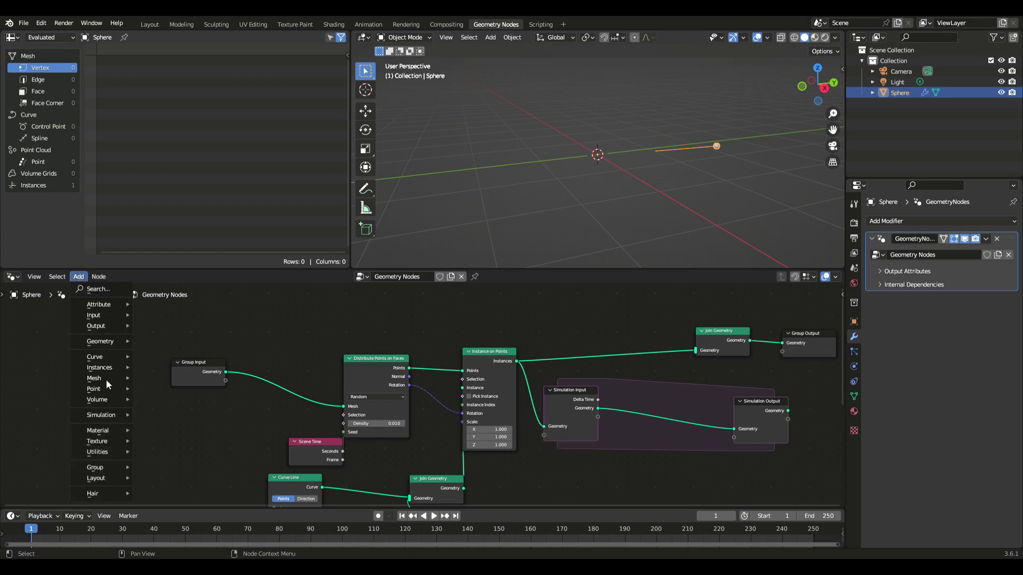
pyautogui.moveTo(106, 383)
pyautogui.moveTo(102, 342)
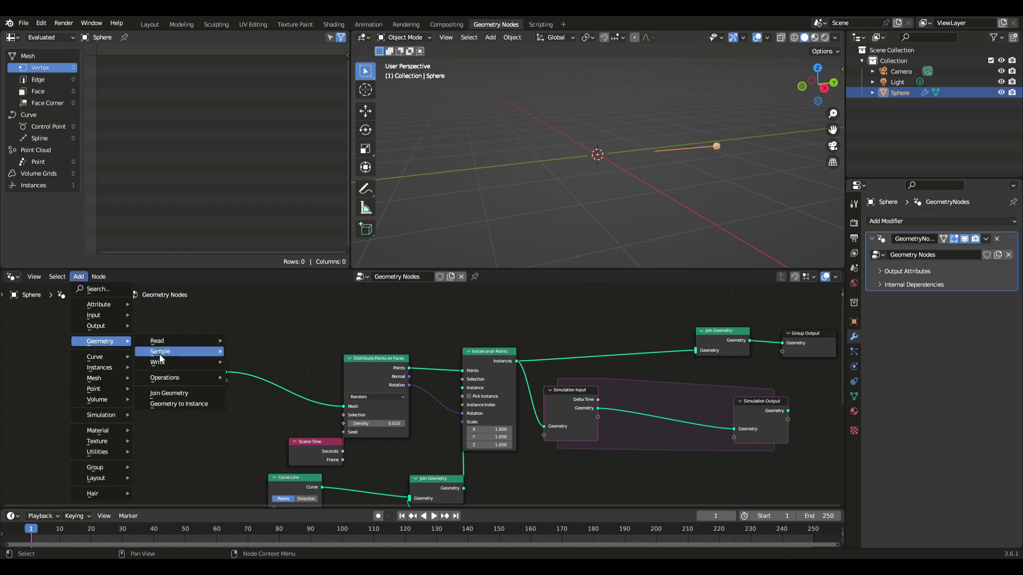
pyautogui.moveTo(203, 379)
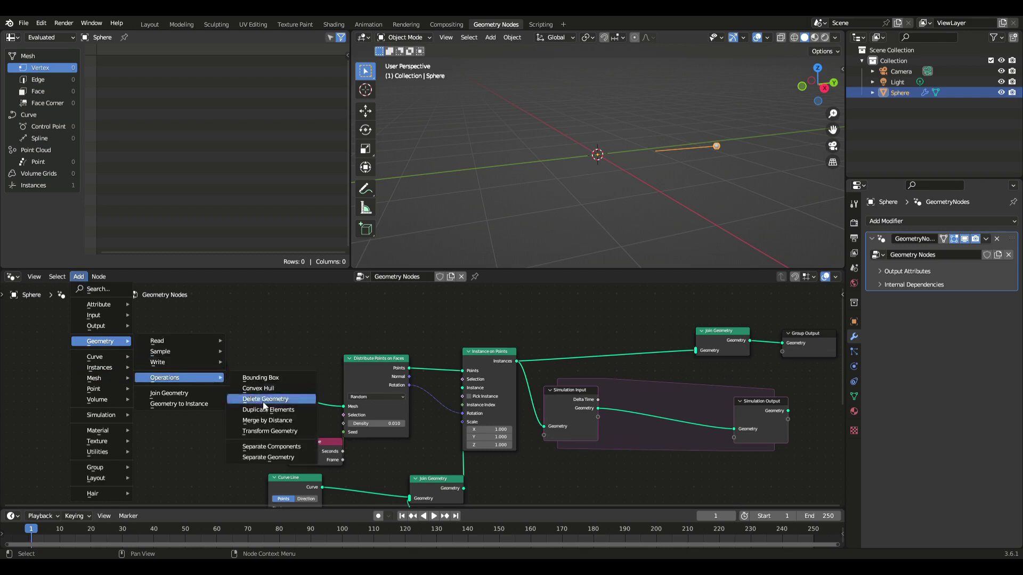
pyautogui.click(273, 432)
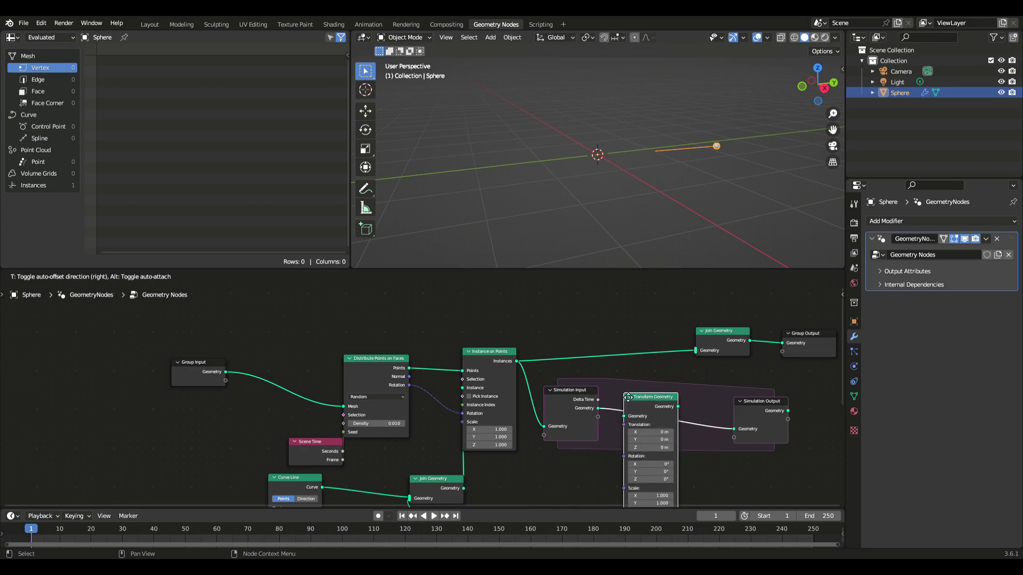
pyautogui.click(626, 397)
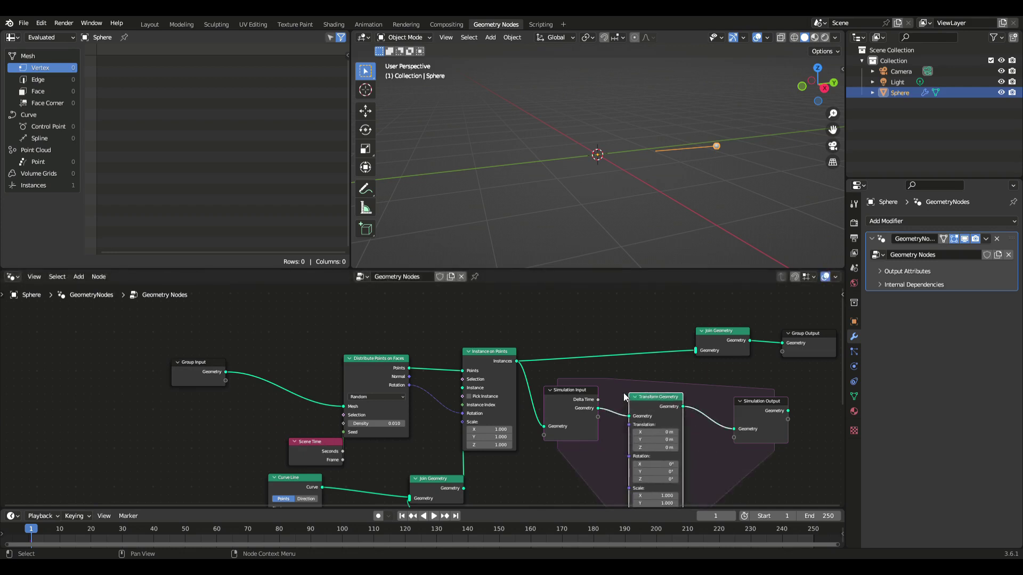
pyautogui.moveTo(759, 400); pyautogui.dragTo(804, 401)
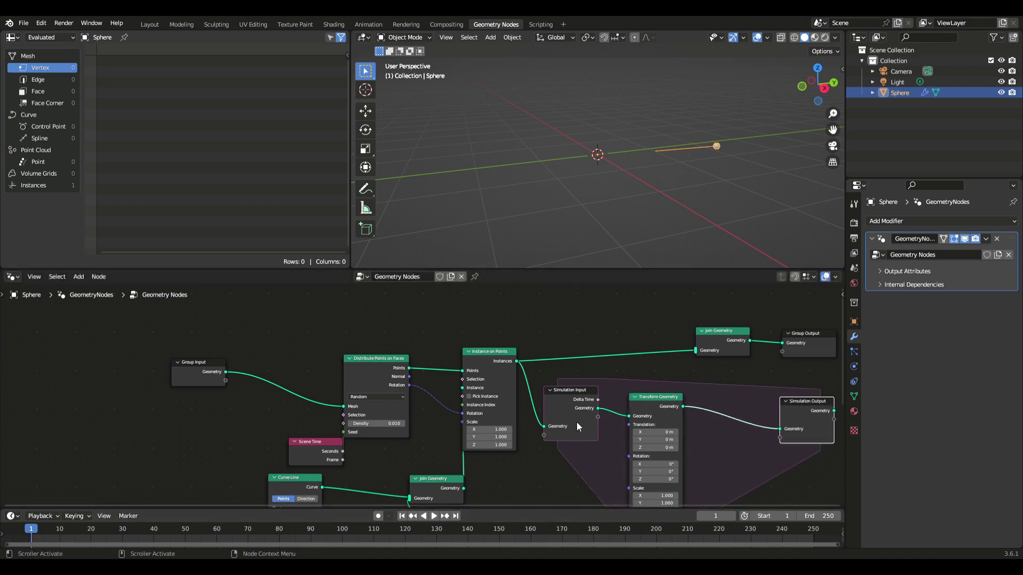
# Step: Add a Value node below Simulation Input, beside the simulation zone's Transform Geometry node
pyautogui.moveTo(574, 423); pyautogui.dragTo(450, 420, button='middle')
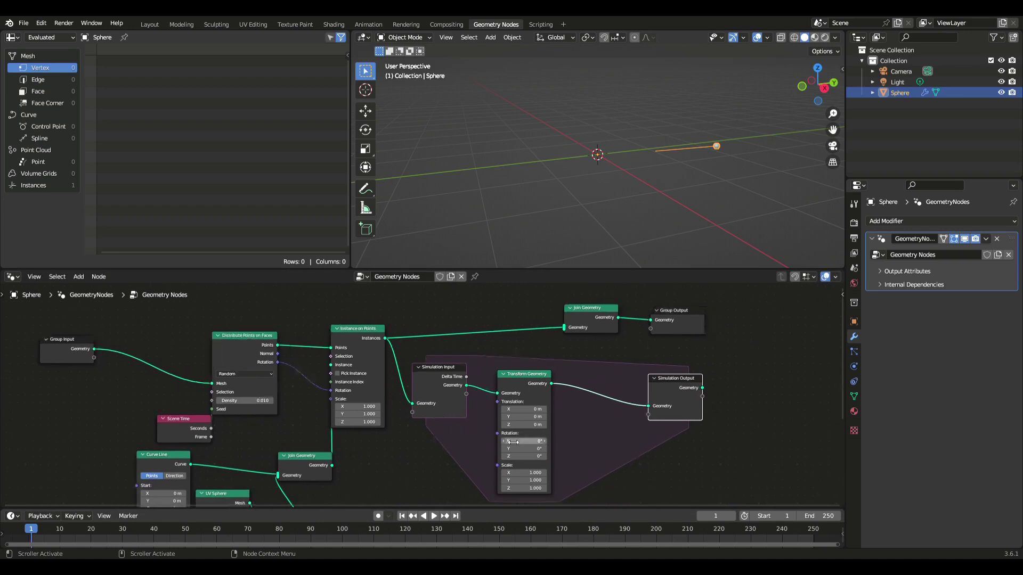
pyautogui.scroll(1, 506, 439)
pyautogui.moveTo(494, 446); pyautogui.dragTo(455, 420, button='middle')
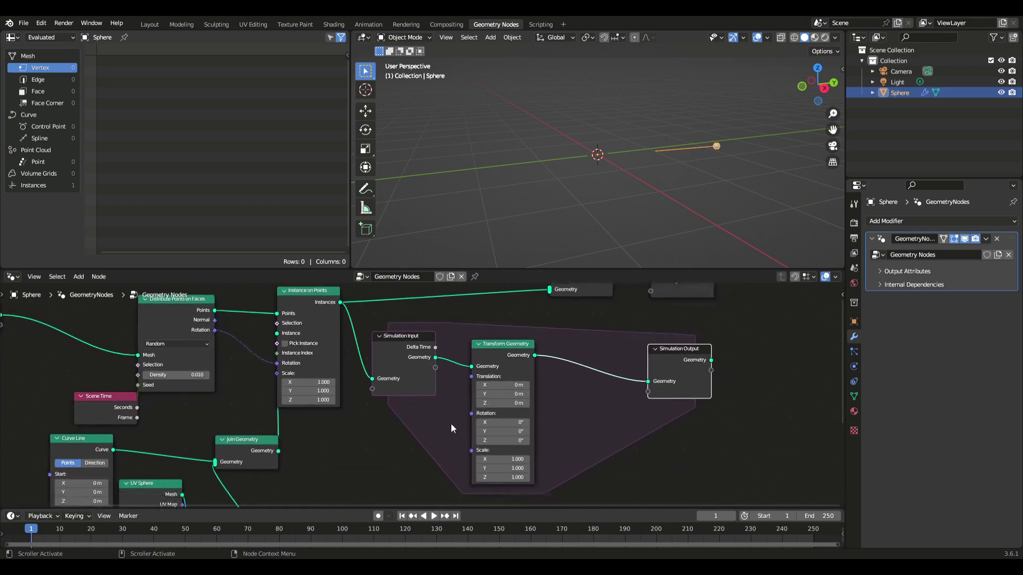
pyautogui.click(78, 277)
pyautogui.moveTo(95, 319)
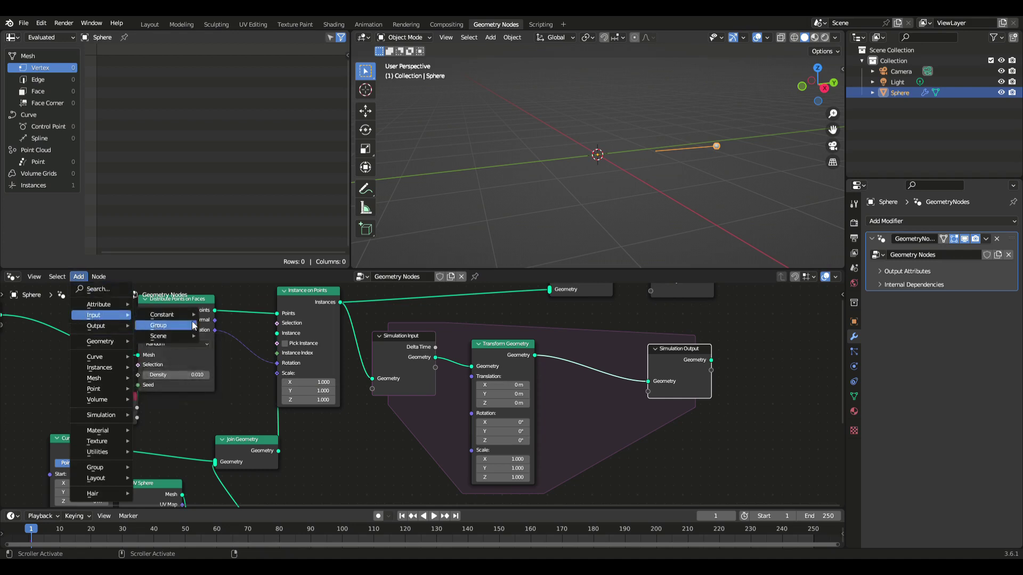
pyautogui.moveTo(177, 318)
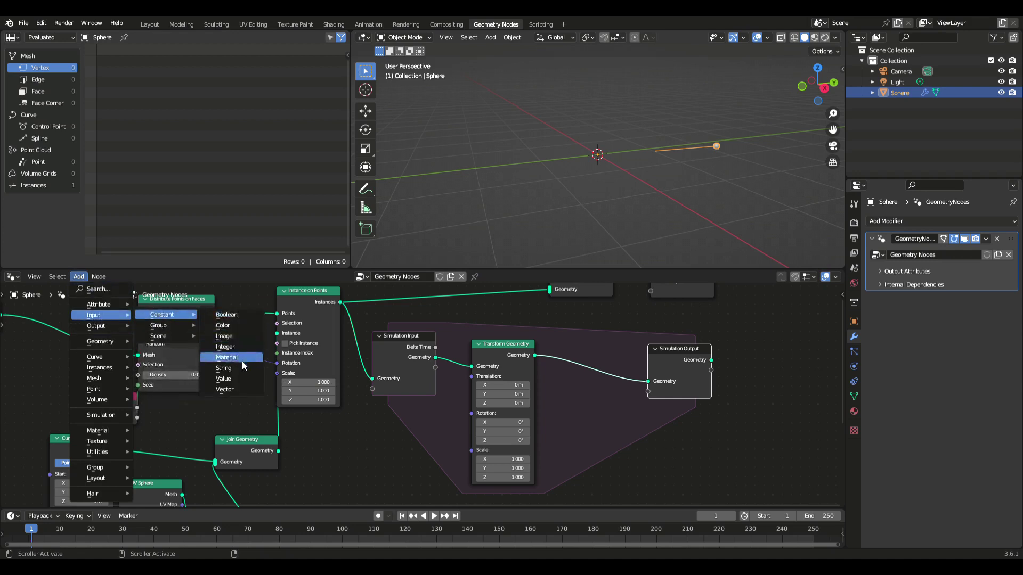
pyautogui.click(229, 378)
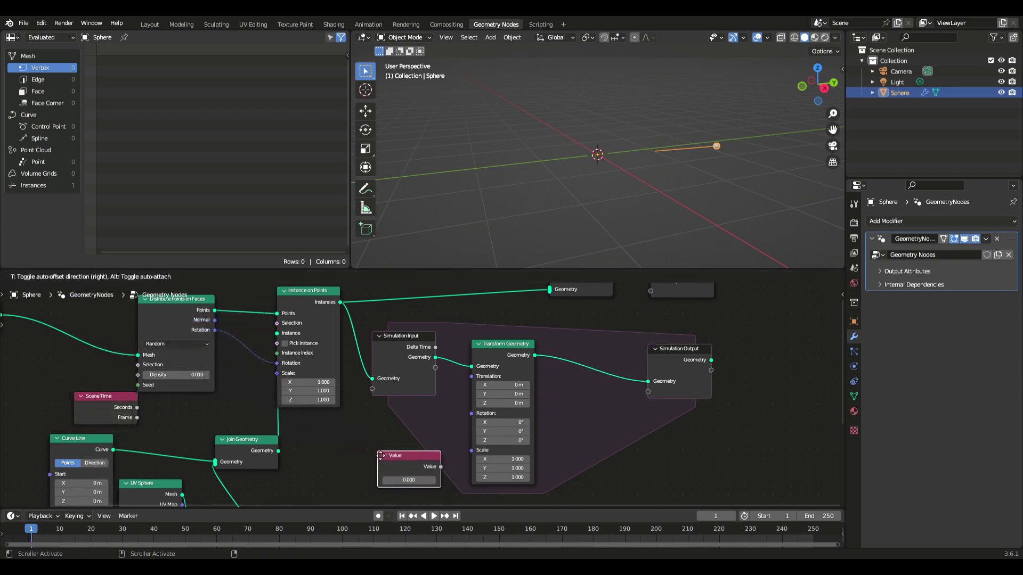
pyautogui.click(410, 473)
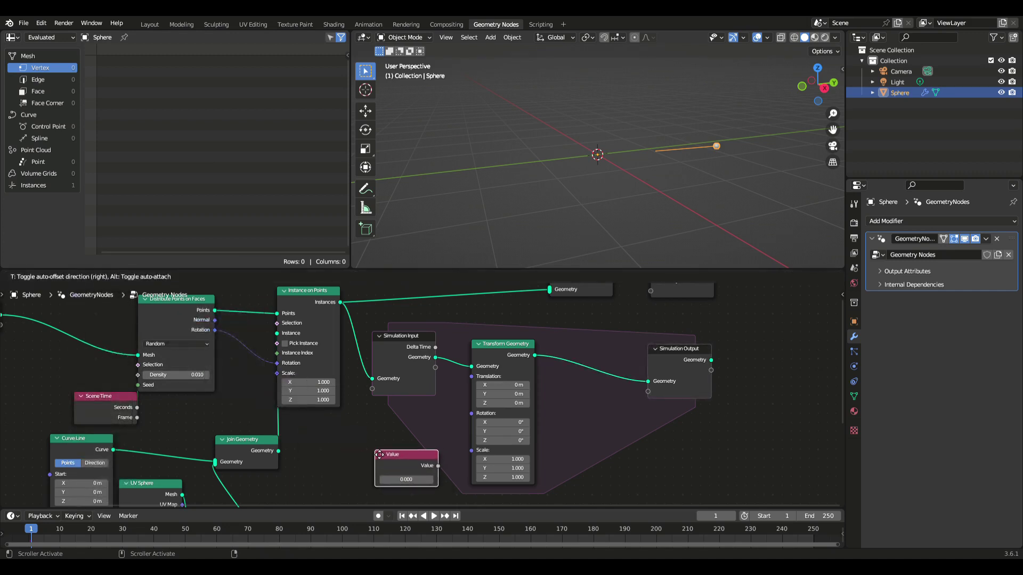
pyautogui.click(379, 455)
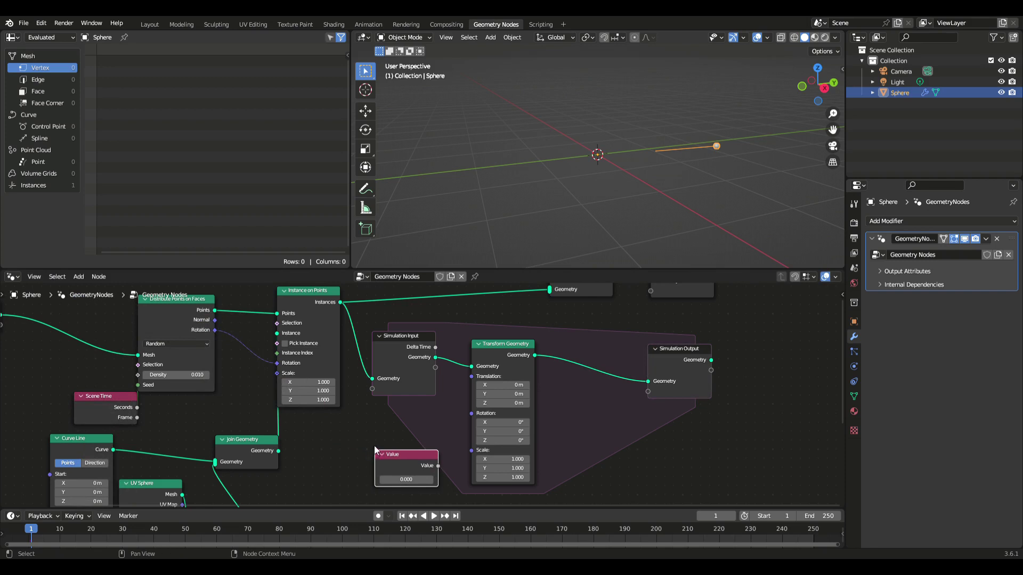
# Step: Set the Value node to 1.3 and connect it to the Scale input of the simulation zone's Transform Geometry
pyautogui.click(406, 480)
pyautogui.write('1.3')
pyautogui.press('Return')
pyautogui.moveTo(438, 466); pyautogui.dragTo(465, 439)
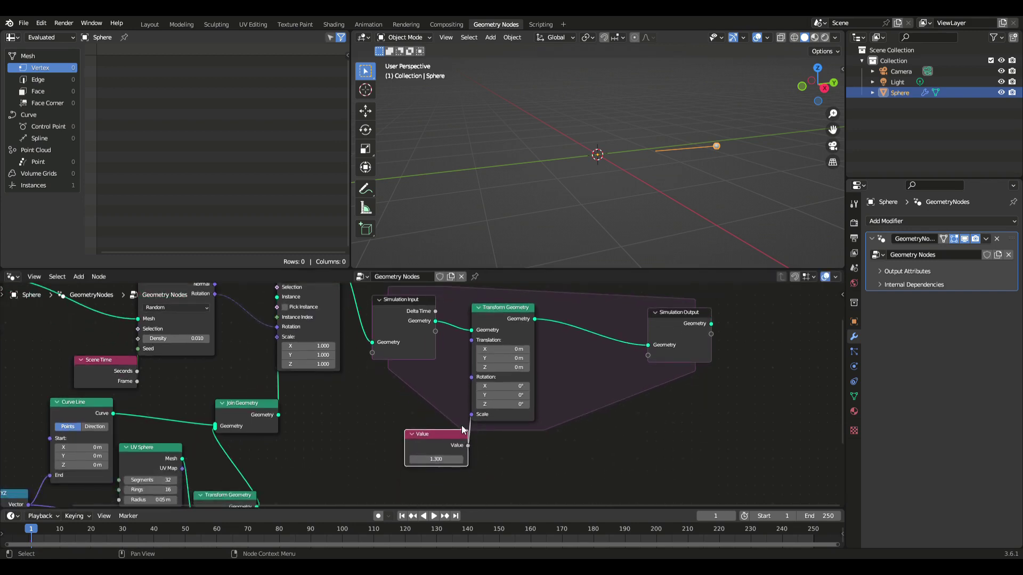
# Step: Move the simulation zone's Transform Geometry and Value nodes close together and enclose both in a new frame
pyautogui.click(519, 311)
pyautogui.moveTo(518, 311); pyautogui.dragTo(538, 333)
pyautogui.moveTo(456, 433); pyautogui.dragTo(473, 419)
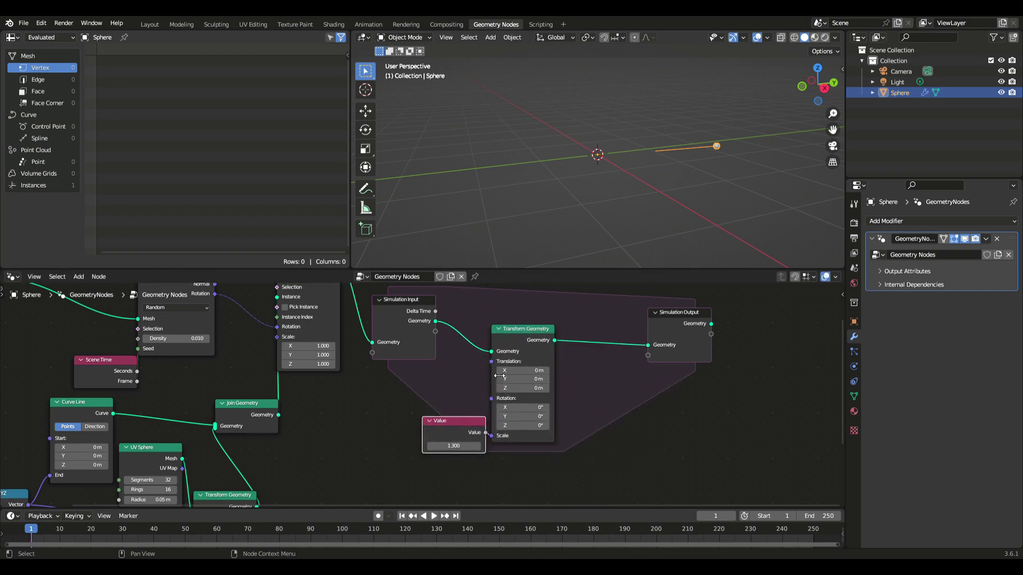
pyautogui.keyDown('shift'); pyautogui.click(515, 329); pyautogui.keyUp('shift')
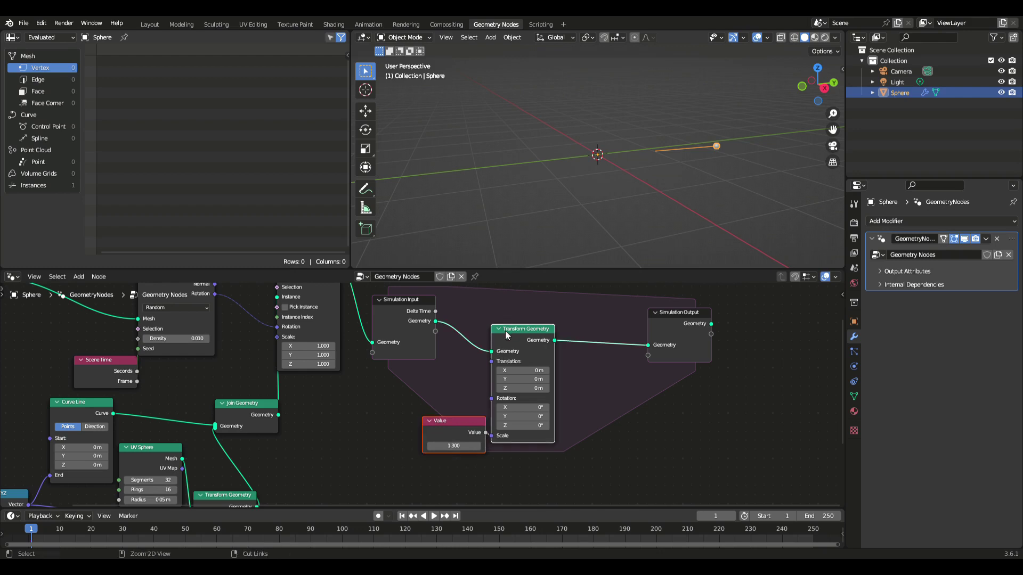
pyautogui.hotkey('ctrl', 'j')
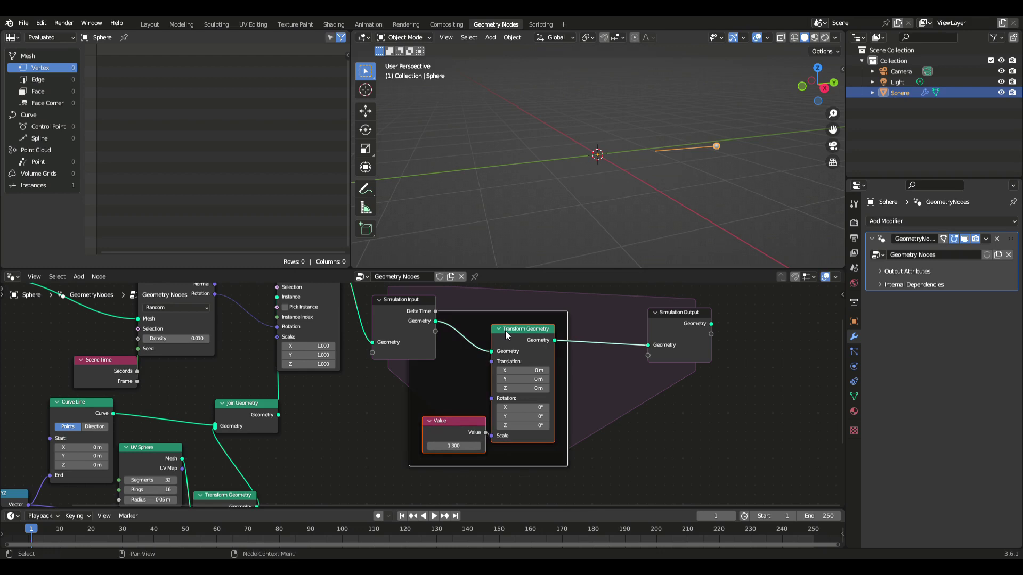
# Step: Show the node properties sidebar, and rearrange the framed nodes so Value sits below Transform Geometry
pyautogui.press('n')
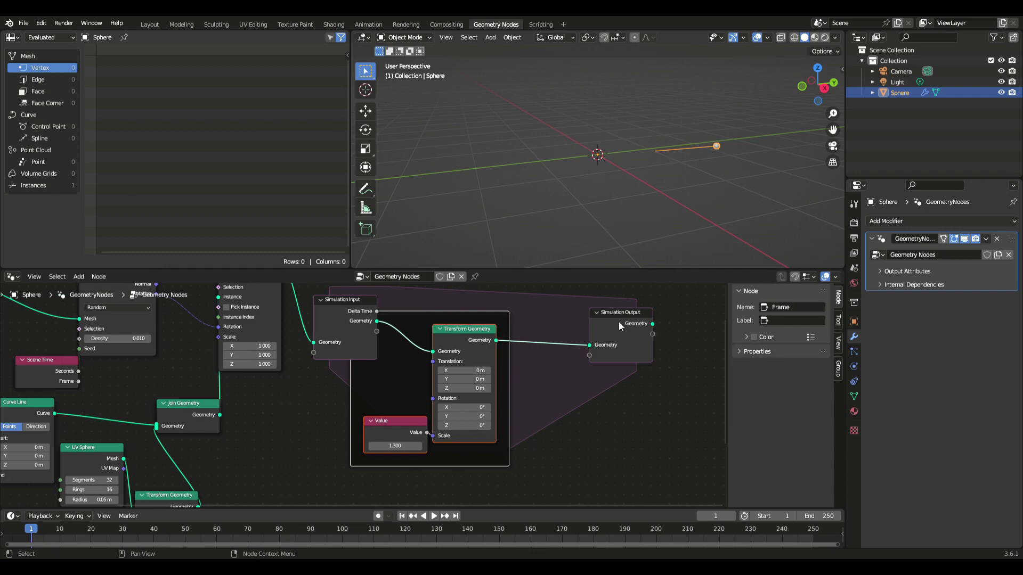
pyautogui.moveTo(480, 324); pyautogui.dragTo(501, 346)
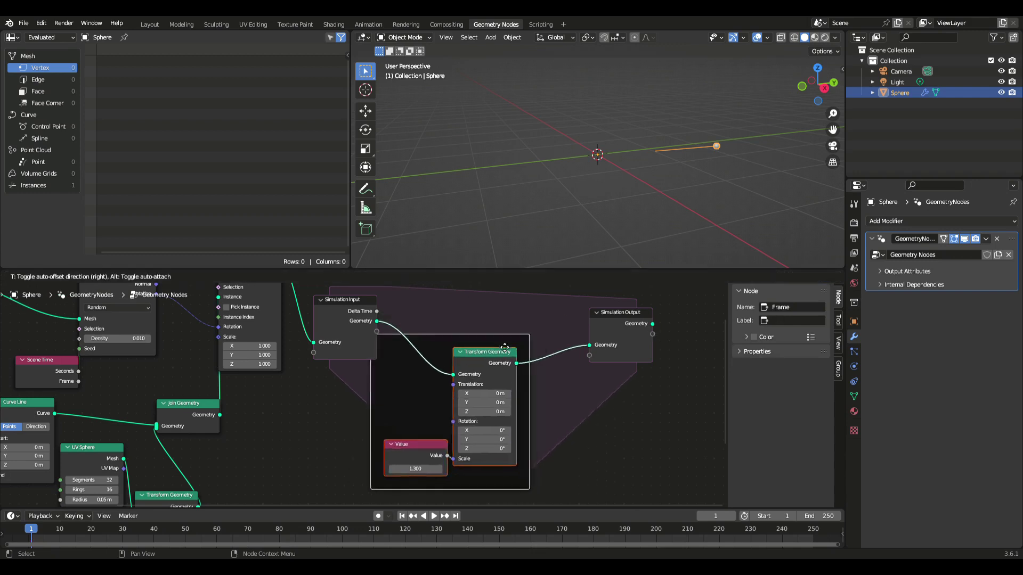
pyautogui.moveTo(399, 475); pyautogui.dragTo(499, 471)
pyautogui.moveTo(507, 319); pyautogui.dragTo(461, 322)
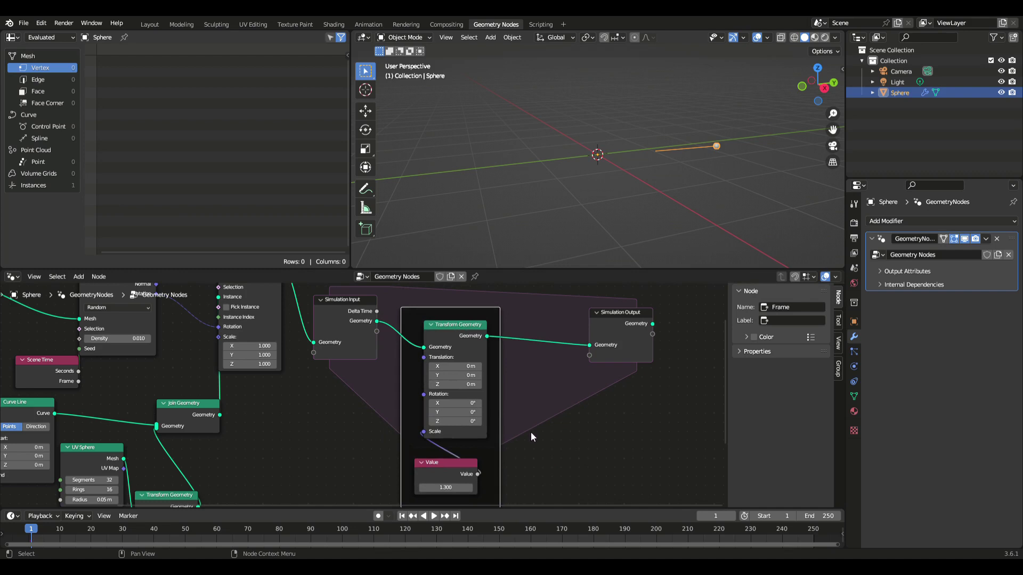
# Step: Label the frame "inflating streaks" and move it slightly lower in the simulation zone
pyautogui.click(790, 321)
pyautogui.write('in')
pyautogui.write('fla')
pyautogui.write('t')
pyautogui.write('ing s')
pyautogui.write('t')
pyautogui.write('ree')
pyautogui.press('Return')
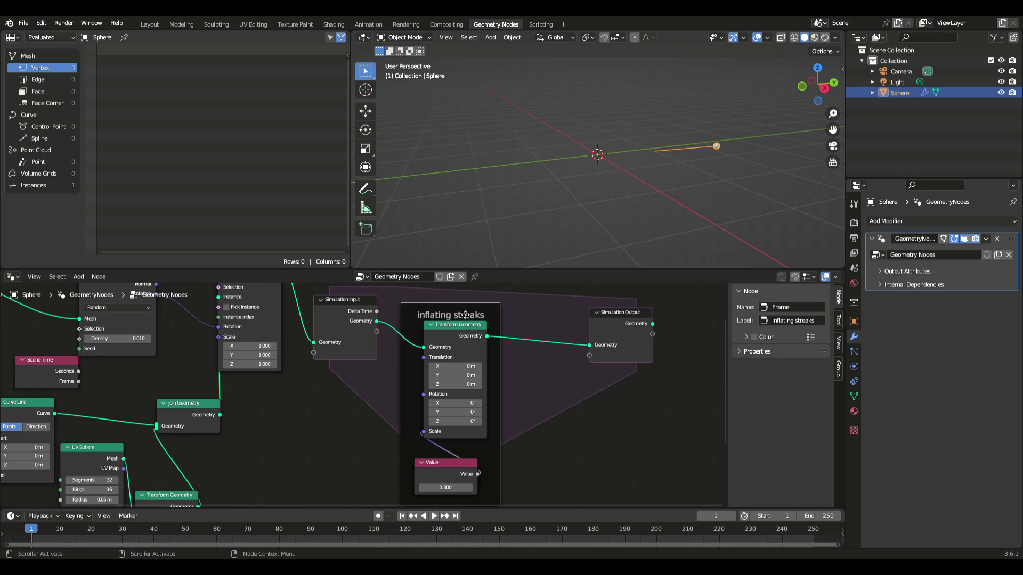
pyautogui.moveTo(464, 318)
pyautogui.mouseDown()
pyautogui.moveTo(449, 350)
pyautogui.moveTo(452, 451)
pyautogui.moveTo(453, 353)
pyautogui.mouseUp()
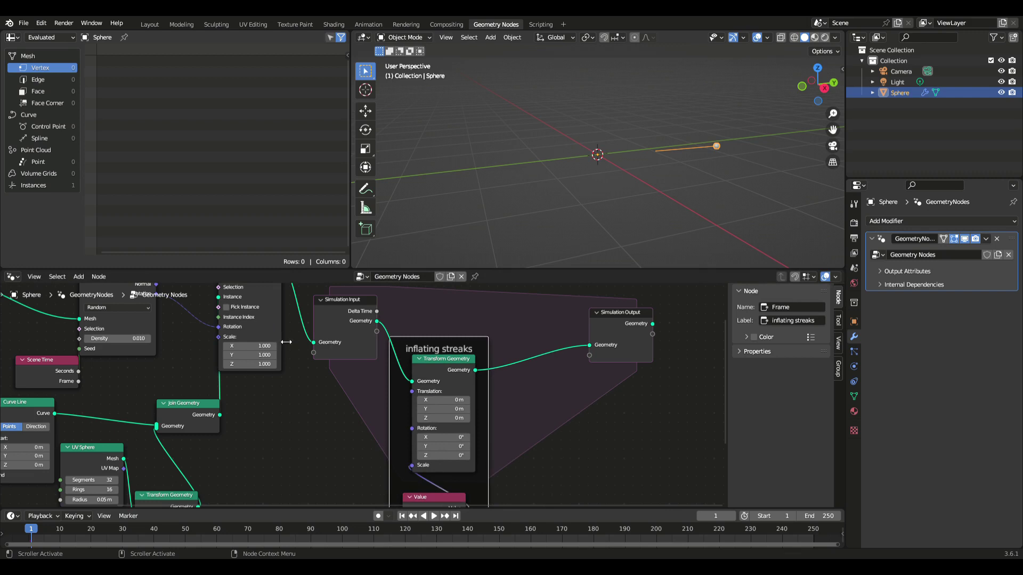
# Step: Insert a Join Geometry node between the framed Transform Geometry and Simulation Output, and also connect Instance on Points' Instances output to it
pyautogui.click(80, 276)
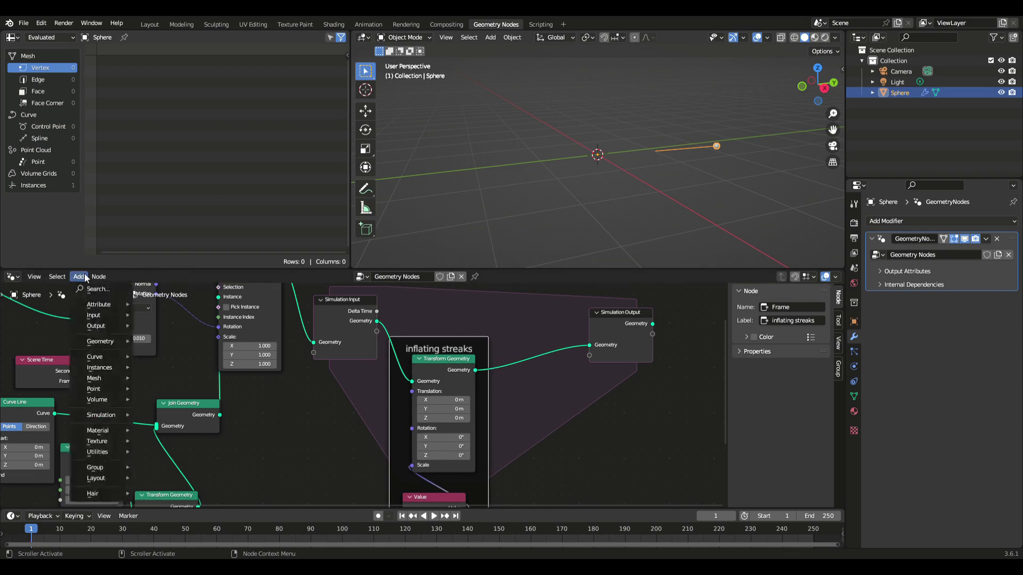
pyautogui.moveTo(102, 341)
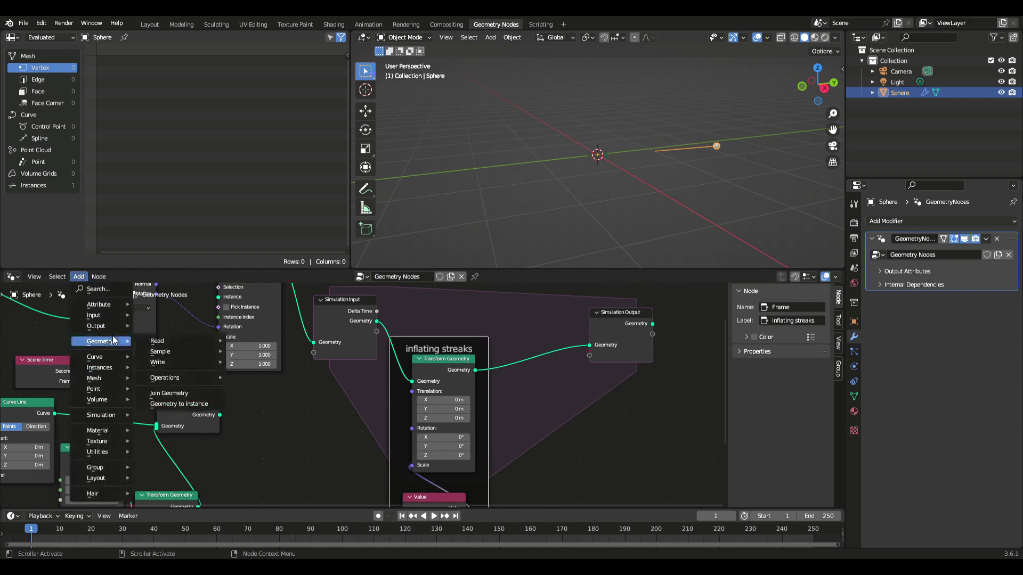
pyautogui.moveTo(190, 377)
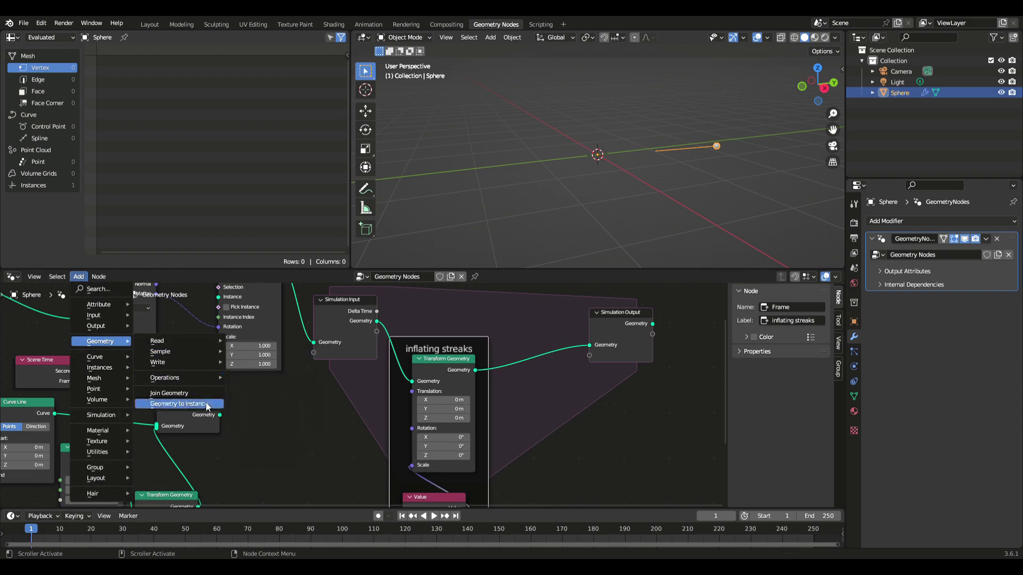
pyautogui.click(206, 396)
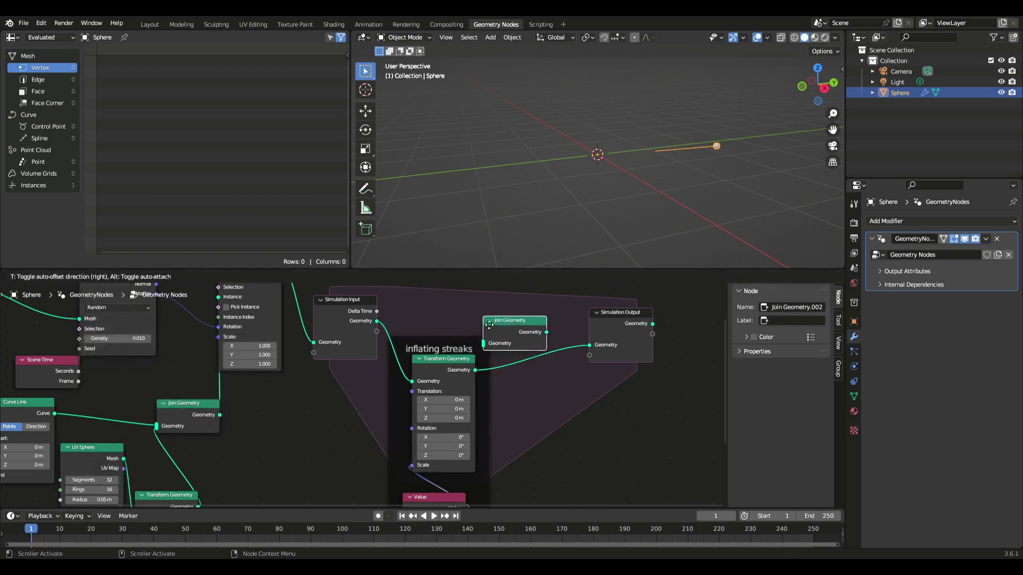
pyautogui.click(517, 333)
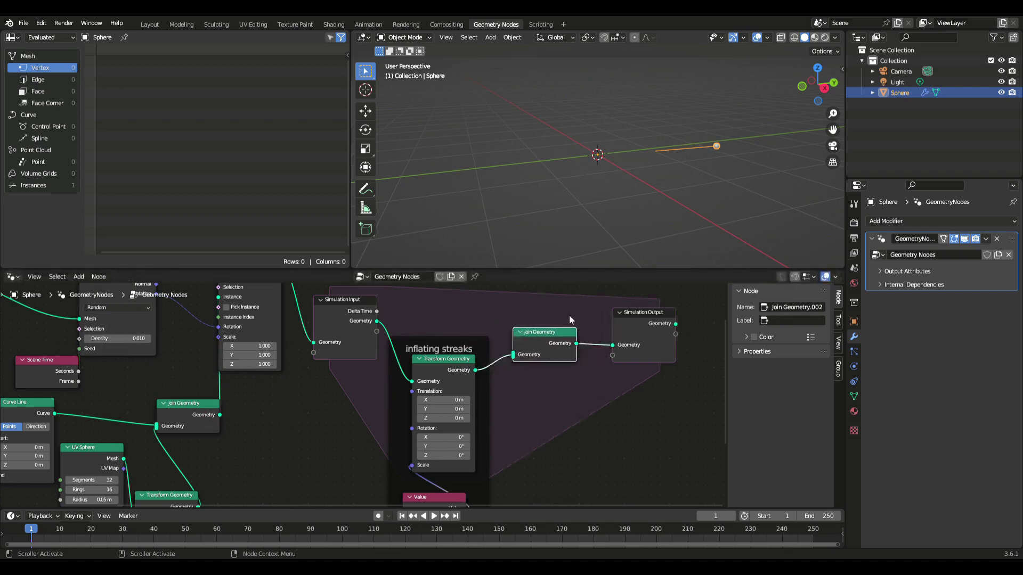
pyautogui.moveTo(630, 311); pyautogui.dragTo(664, 369)
pyautogui.moveTo(529, 398); pyautogui.dragTo(531, 355)
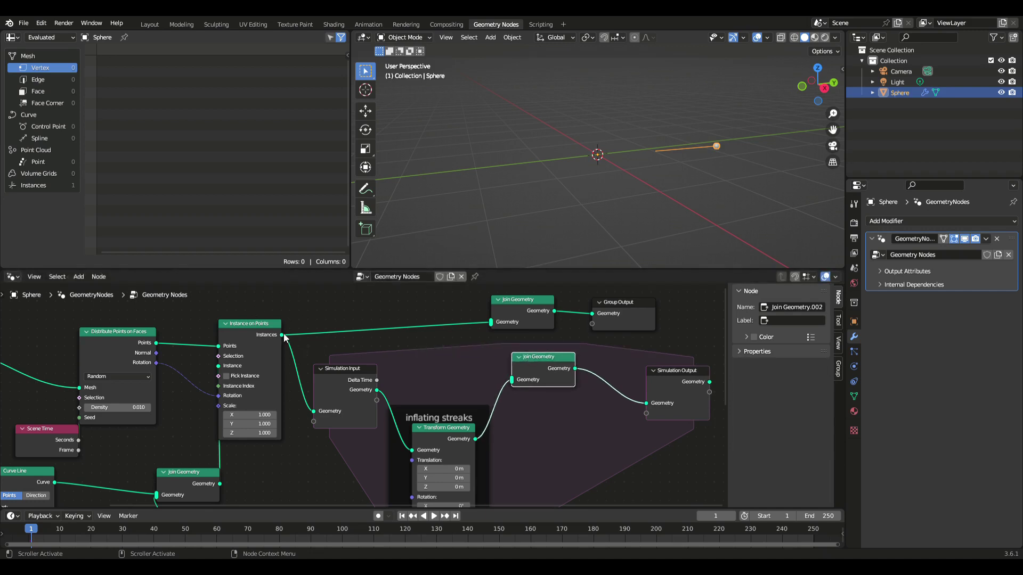
pyautogui.moveTo(282, 335); pyautogui.dragTo(511, 379)
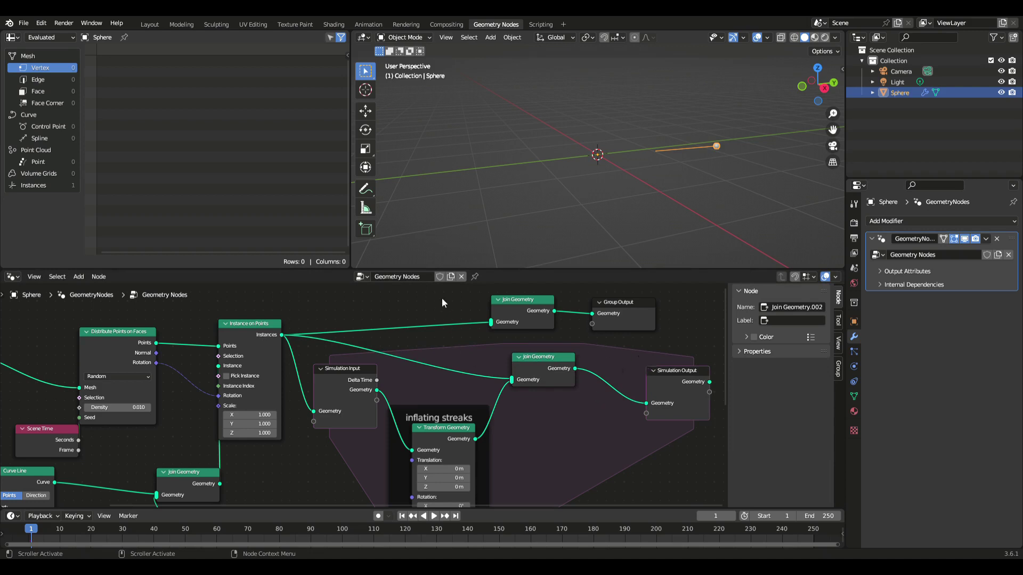
# Step: Move the final Join Geometry and Group Output beyond the simulation zone, and connect Simulation Output's Geometry to that Join Geometry
pyautogui.moveTo(442, 302); pyautogui.dragTo(666, 332)
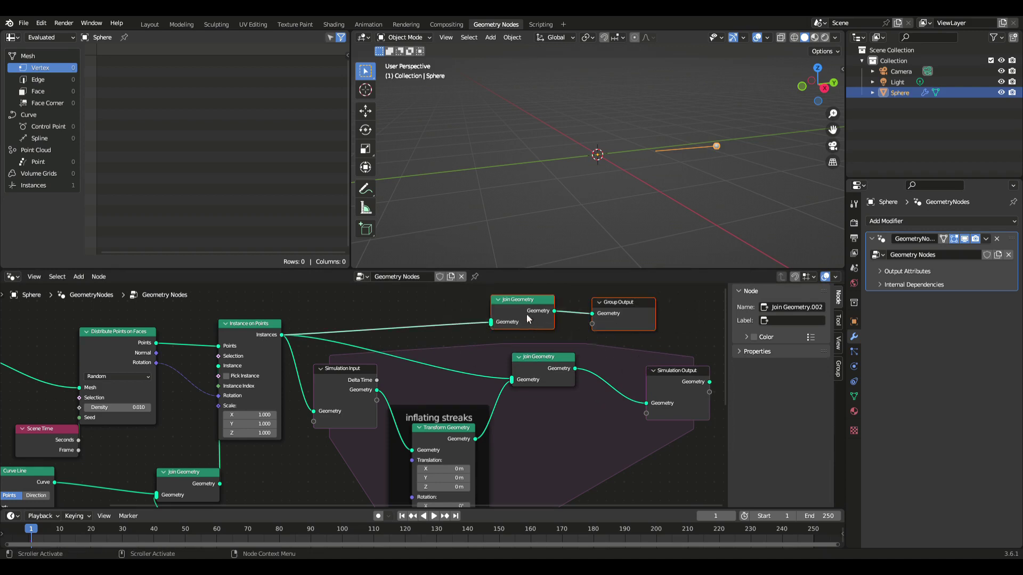
pyautogui.moveTo(527, 319); pyautogui.dragTo(652, 324)
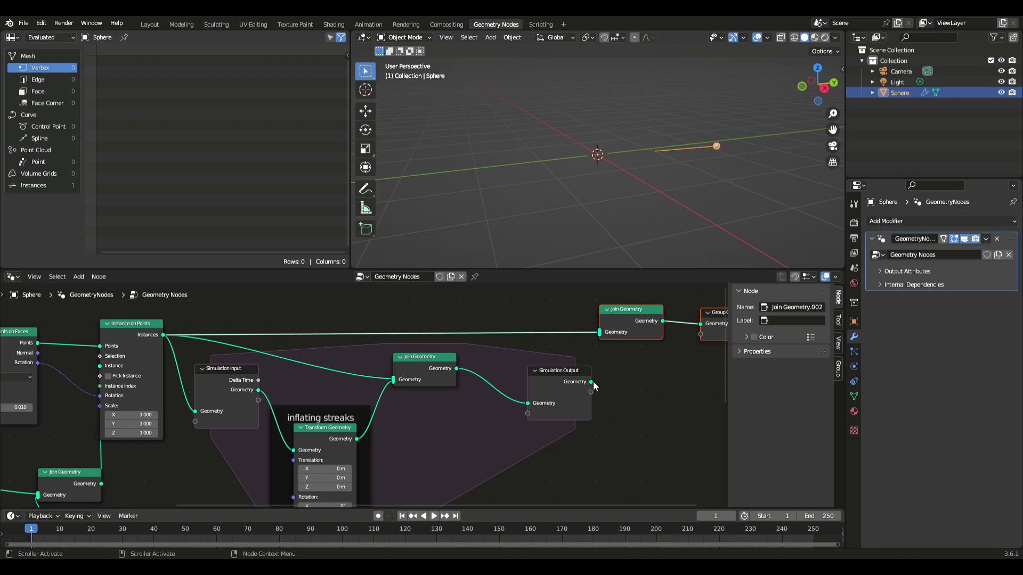
pyautogui.moveTo(591, 382); pyautogui.dragTo(602, 336)
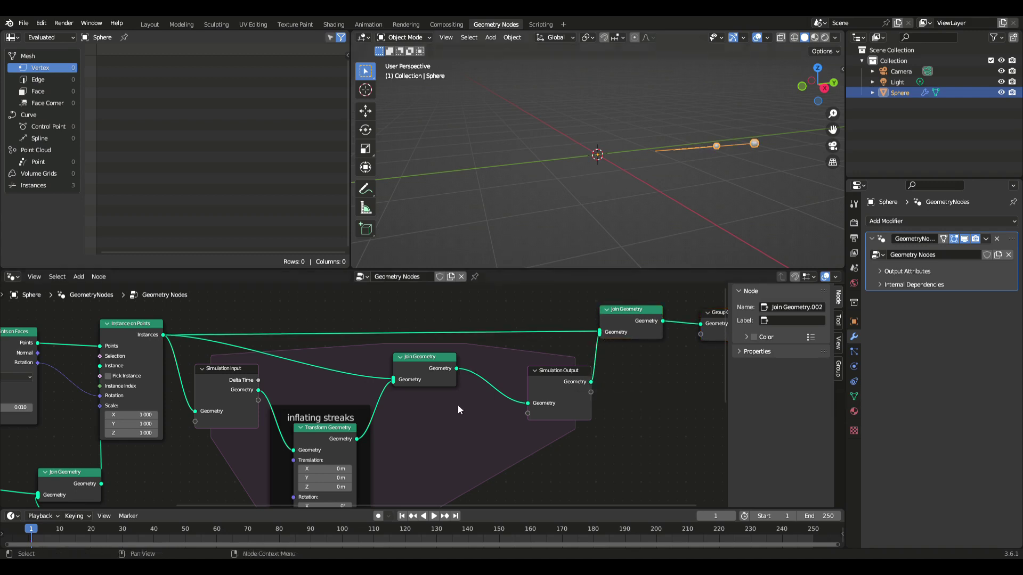
# Step: Play the animation twice and examine how the instanced streaks spread in the viewport
pyautogui.click(435, 516)
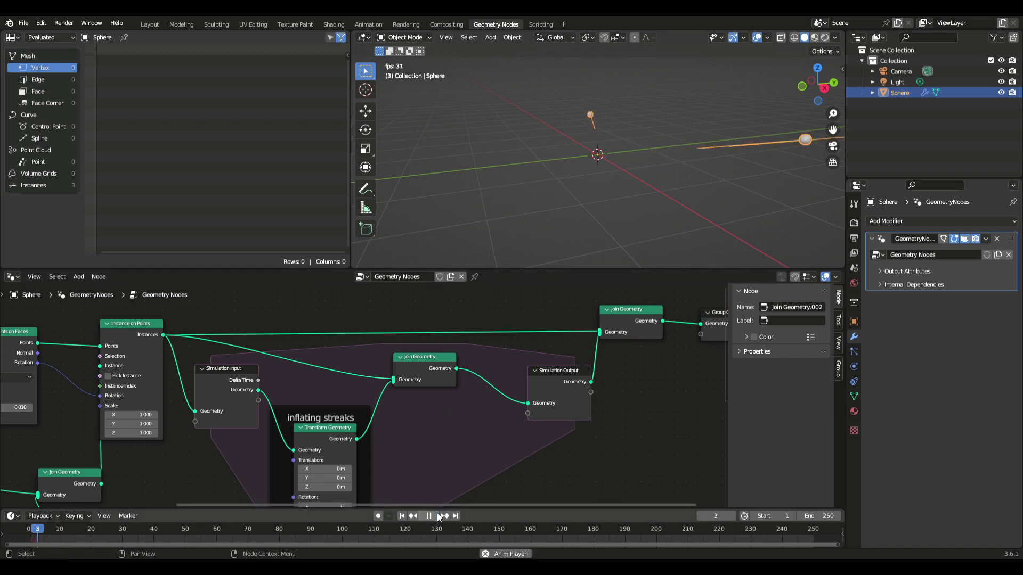
pyautogui.click(435, 516)
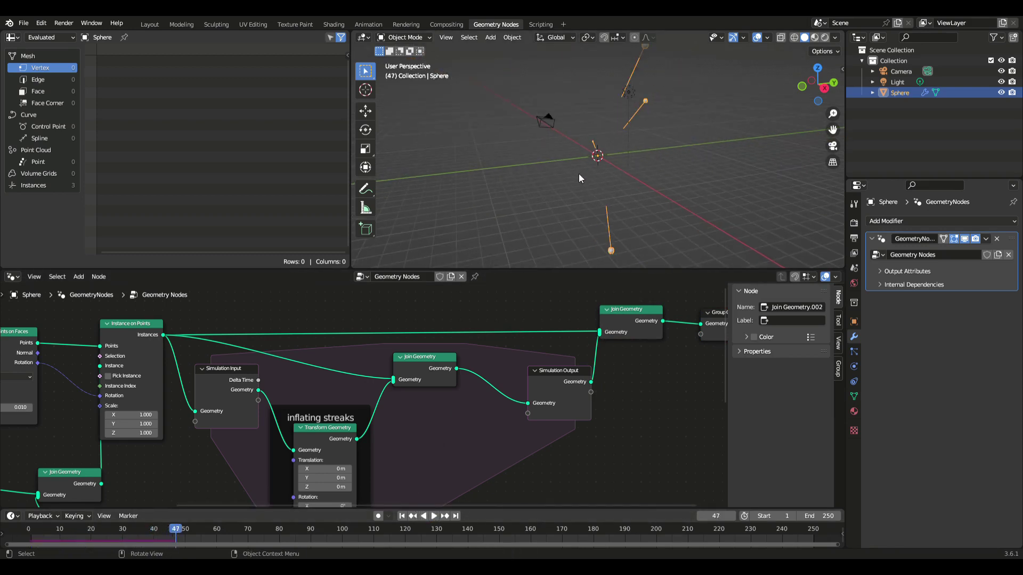
pyautogui.click(435, 515)
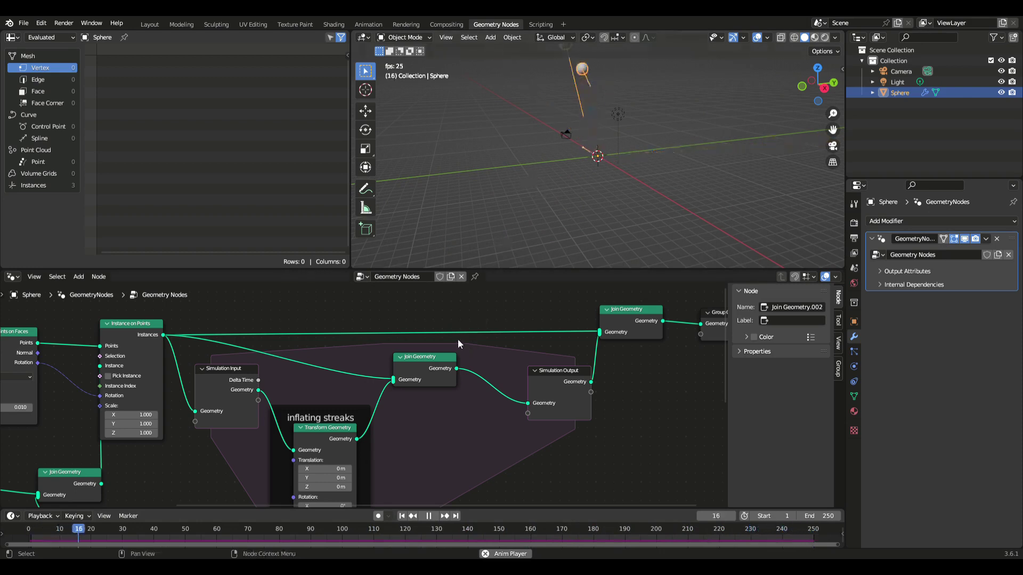
pyautogui.click(428, 515)
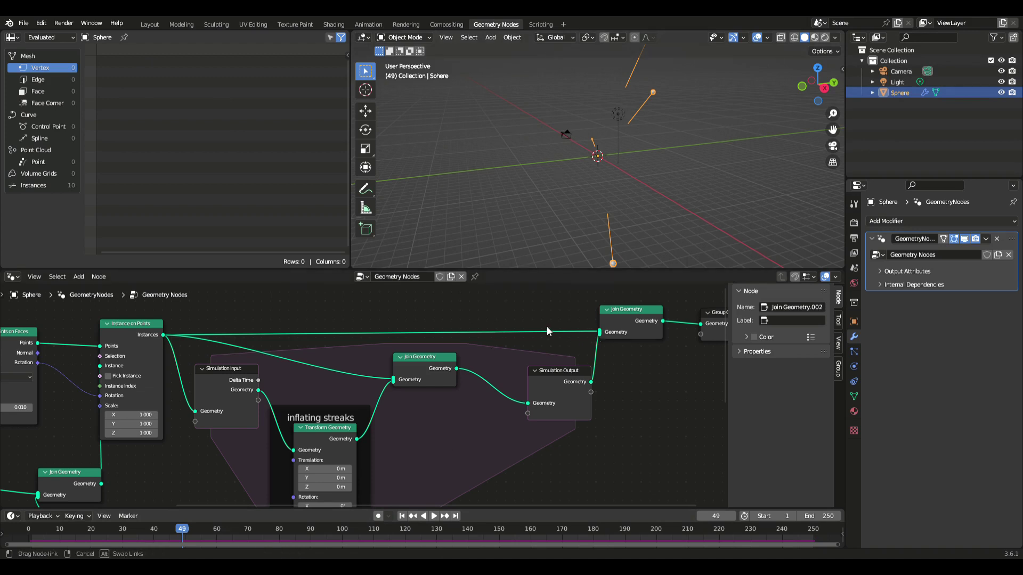
# Step: Remove the direct link from Instance on Points to the final Join Geometry, and move Simulation Output farther from the zone's Join Geometry
pyautogui.moveTo(600, 331); pyautogui.dragTo(485, 313)
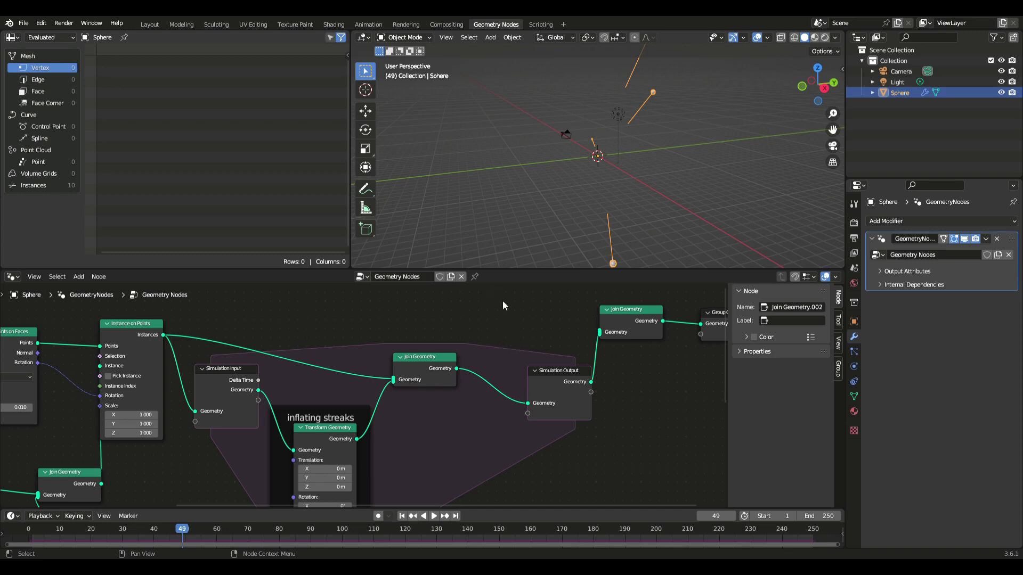
pyautogui.moveTo(503, 300); pyautogui.dragTo(432, 321, button='middle')
pyautogui.moveTo(432, 321); pyautogui.dragTo(709, 473)
pyautogui.moveTo(494, 395); pyautogui.dragTo(695, 393)
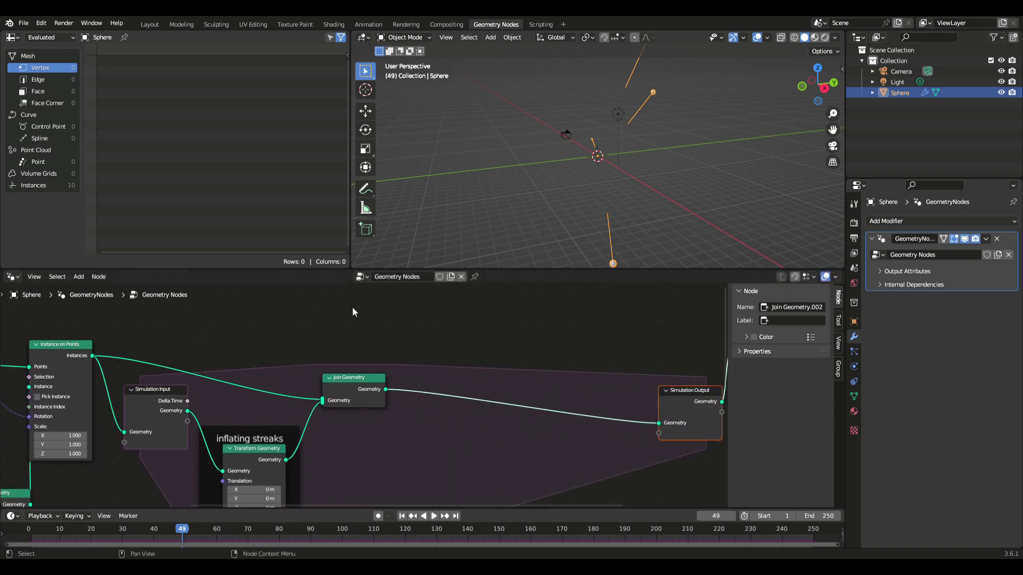
# Step: Insert a Store Named Attribute node between the simulation zone's Join Geometry and Simulation Output
pyautogui.click(79, 277)
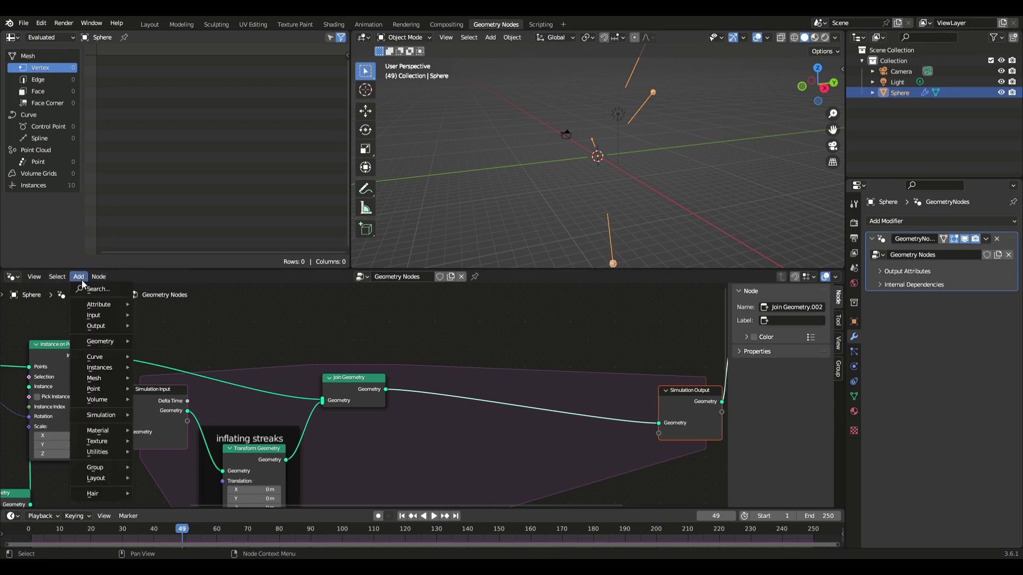
pyautogui.moveTo(103, 305)
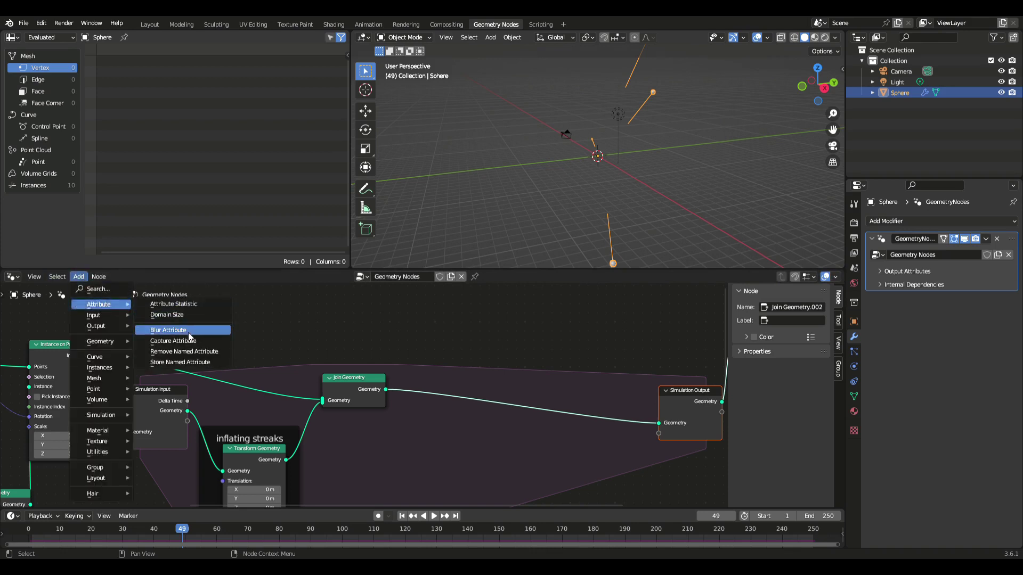
pyautogui.click(183, 362)
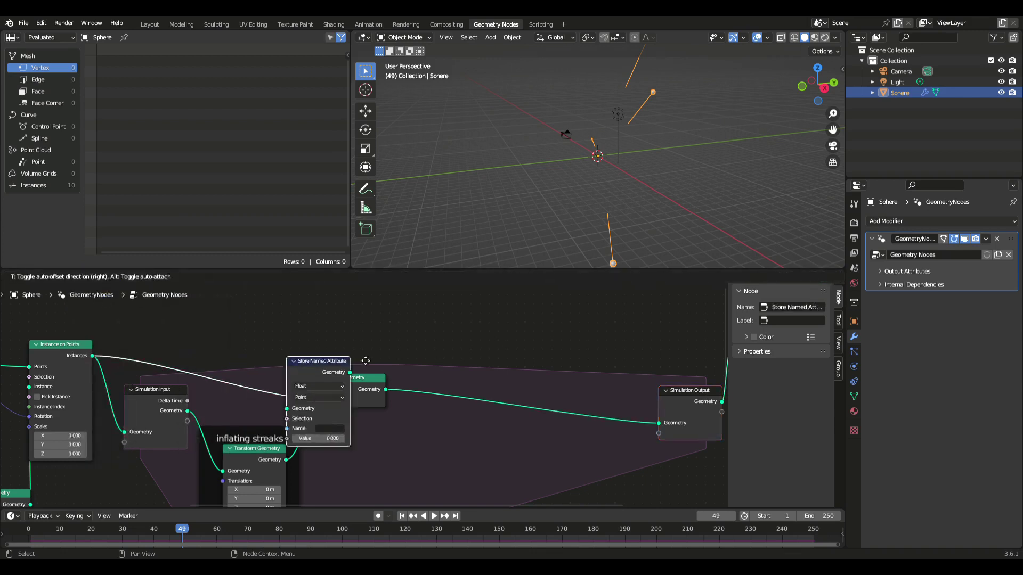
pyautogui.click(457, 371)
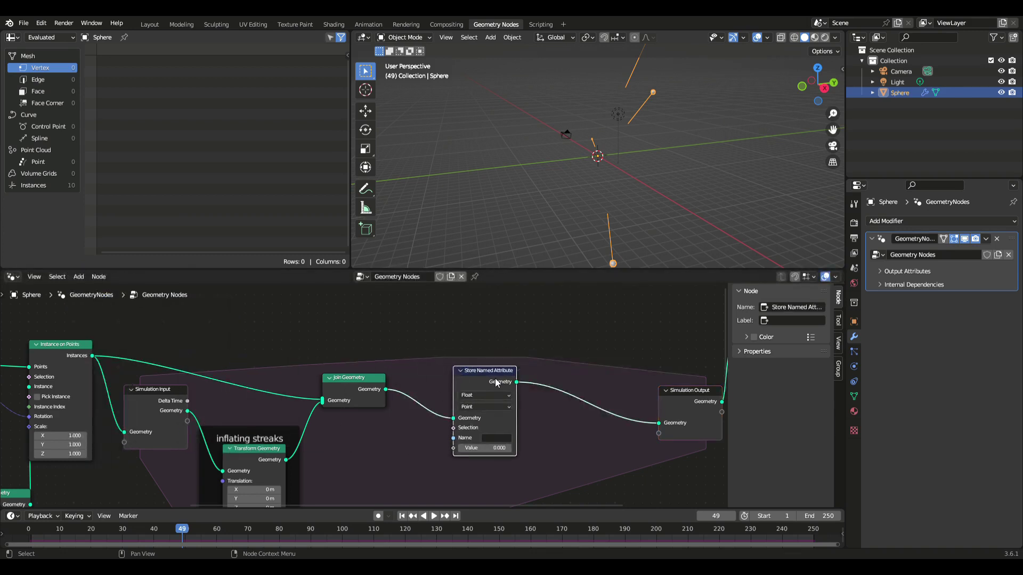
# Step: Set the Store Named Attribute node's data type to Integer and its attribute name to "span"
pyautogui.click(494, 395)
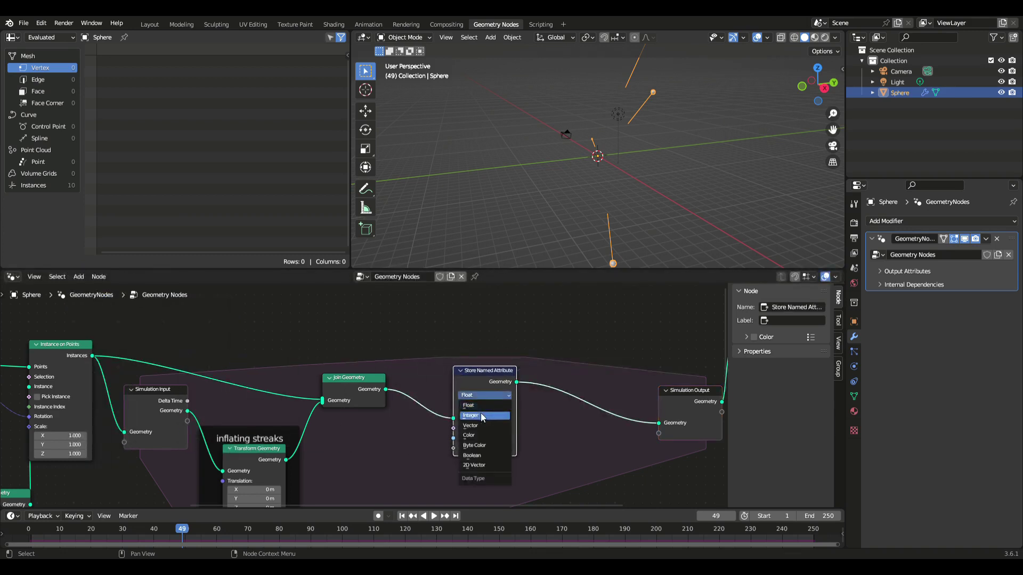
pyautogui.click(480, 414)
pyautogui.click(492, 438)
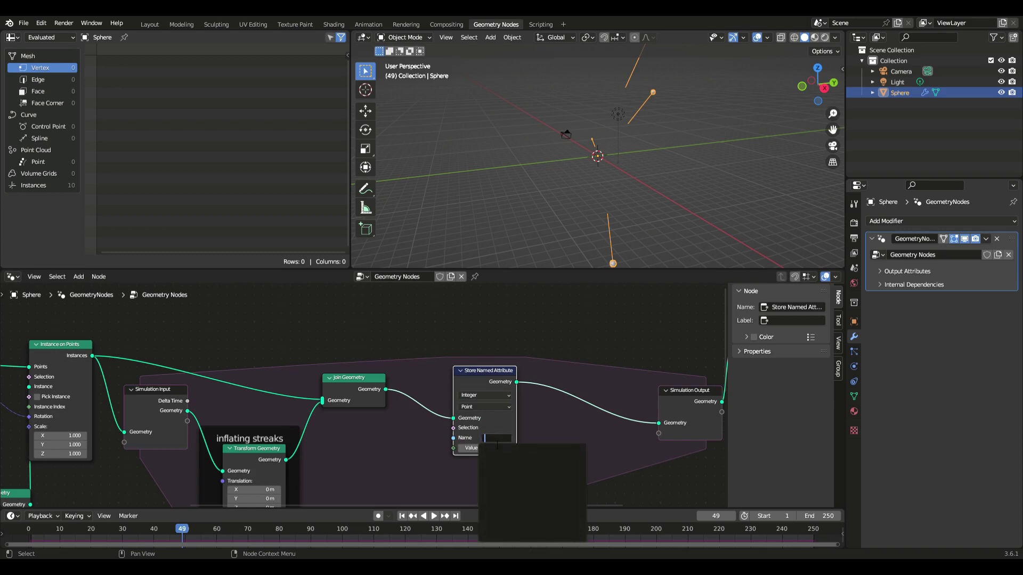
pyautogui.write('span')
pyautogui.press('Return')
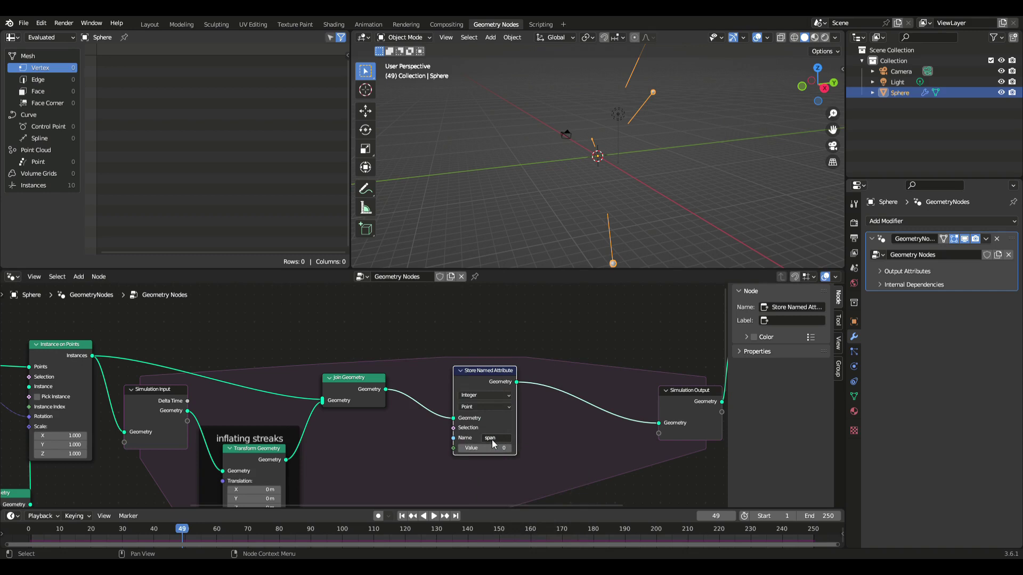
# Step: Add a Math node set to Add and connect its output to the Store Named Attribute node's Value input
pyautogui.click(79, 277)
pyautogui.moveTo(98, 444)
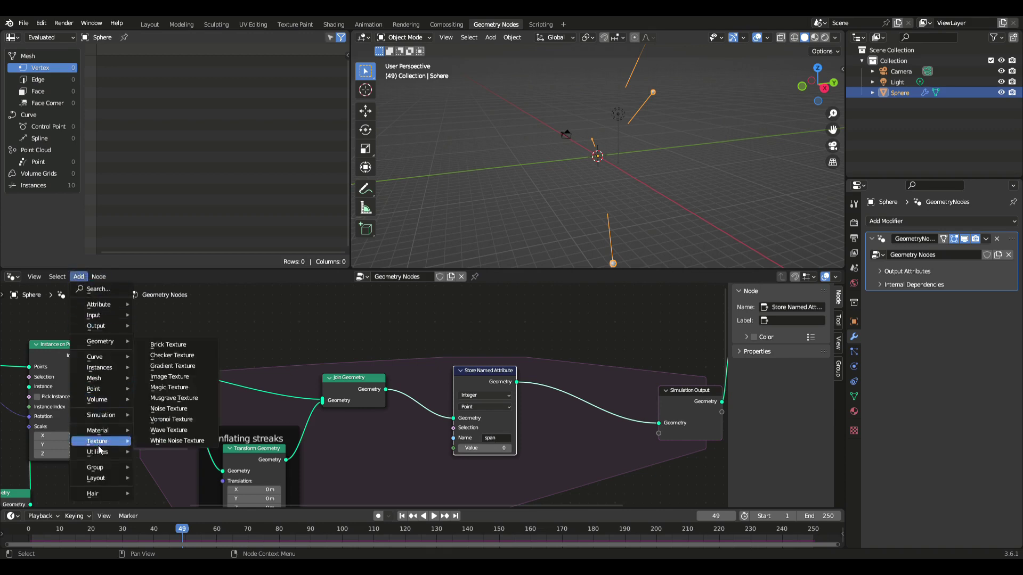
pyautogui.moveTo(164, 480)
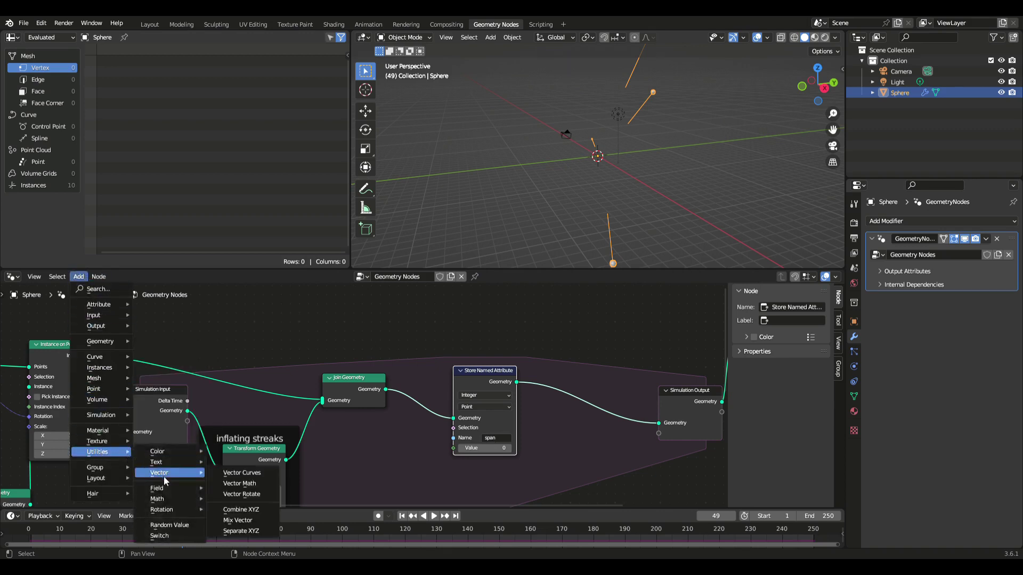
pyautogui.moveTo(171, 500)
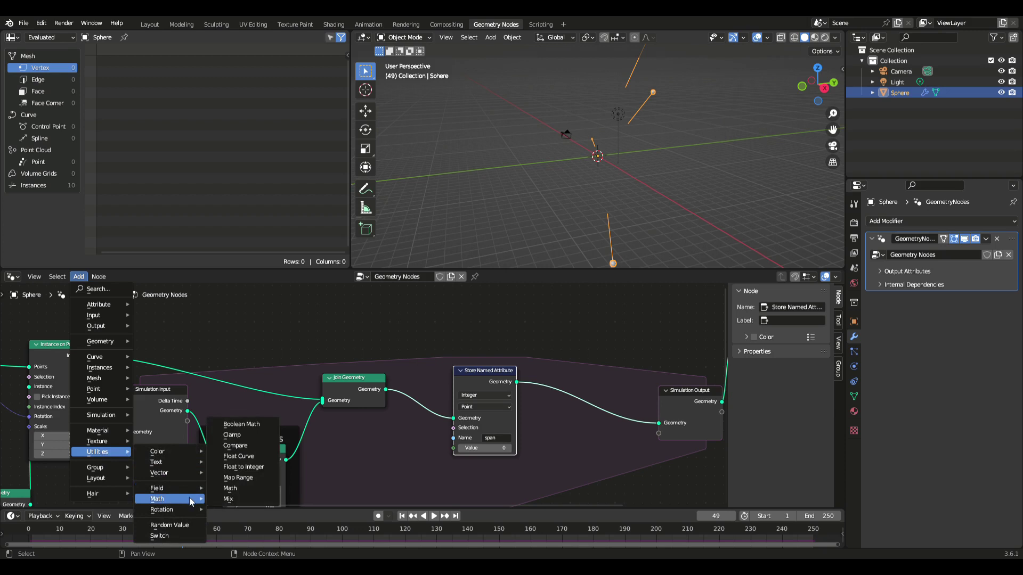
pyautogui.click(230, 488)
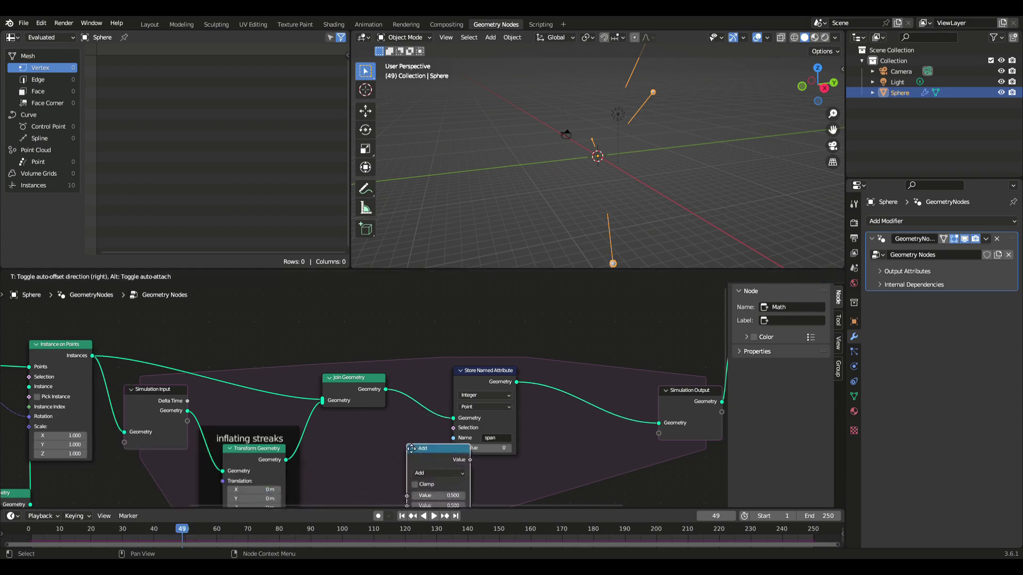
pyautogui.click(392, 460)
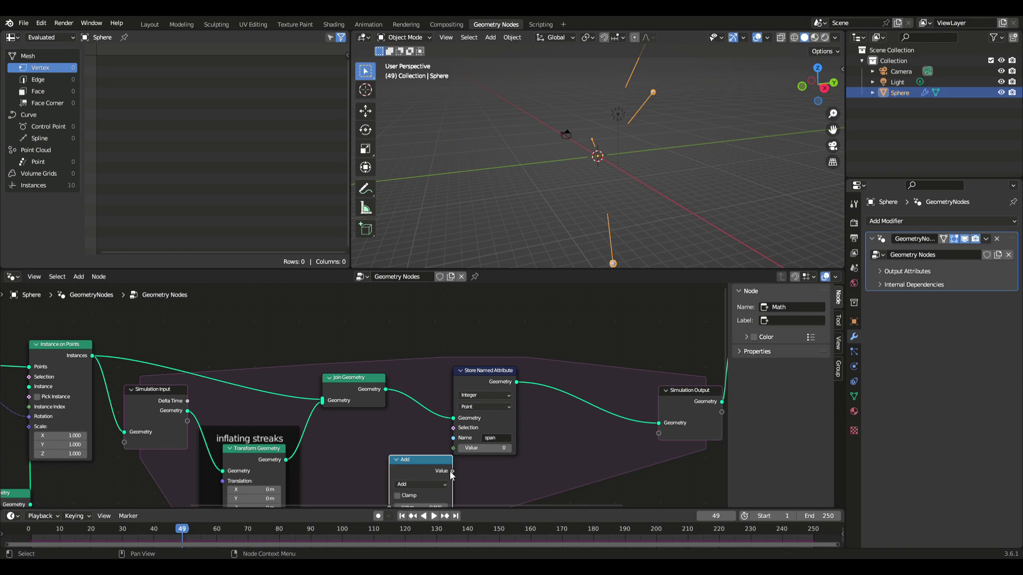
pyautogui.moveTo(452, 471); pyautogui.dragTo(420, 458)
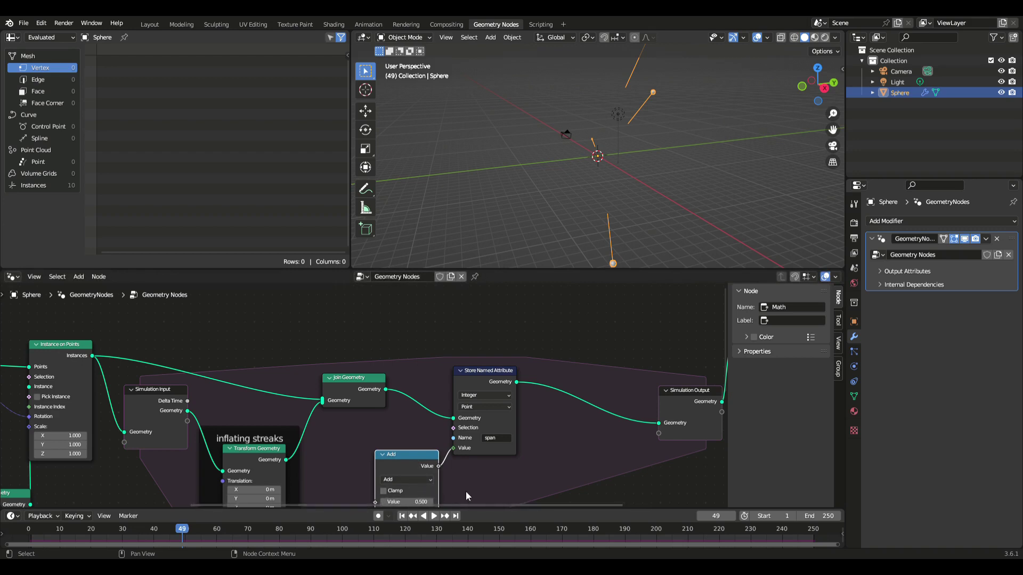
# Step: Set the second value of the Add math node to 1
pyautogui.scroll(-1, 462, 464)
pyautogui.moveTo(463, 463); pyautogui.dragTo(476, 400, button='middle')
pyautogui.click(436, 438)
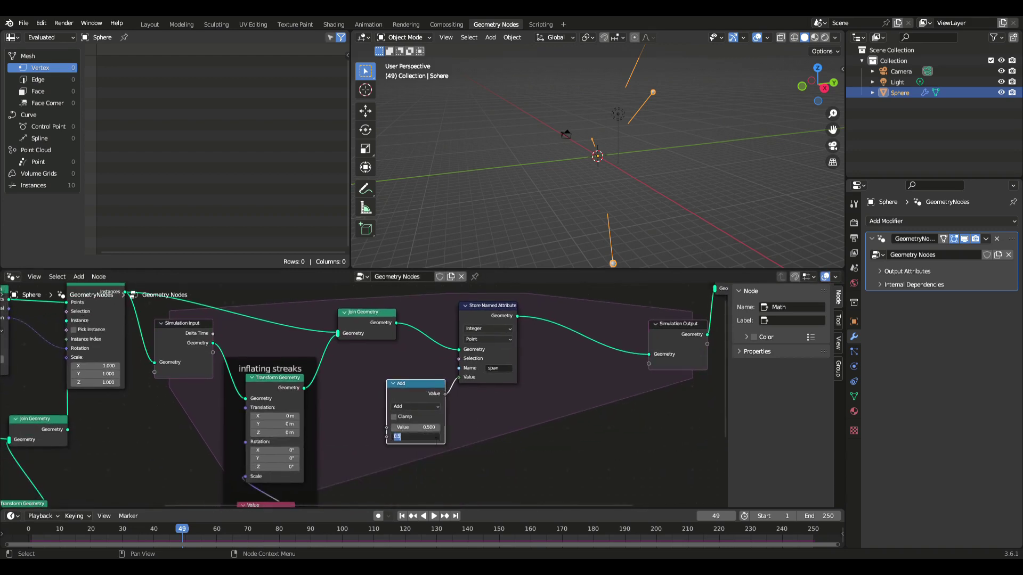
pyautogui.write('1')
pyautogui.press('Return')
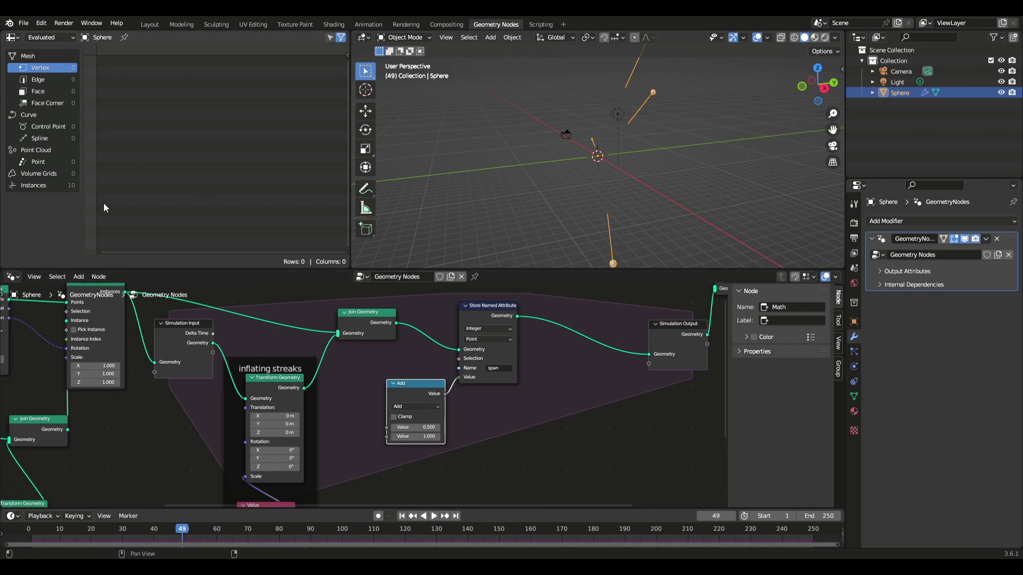
# Step: Add a Named Attribute node below the Add math node
pyautogui.click(79, 278)
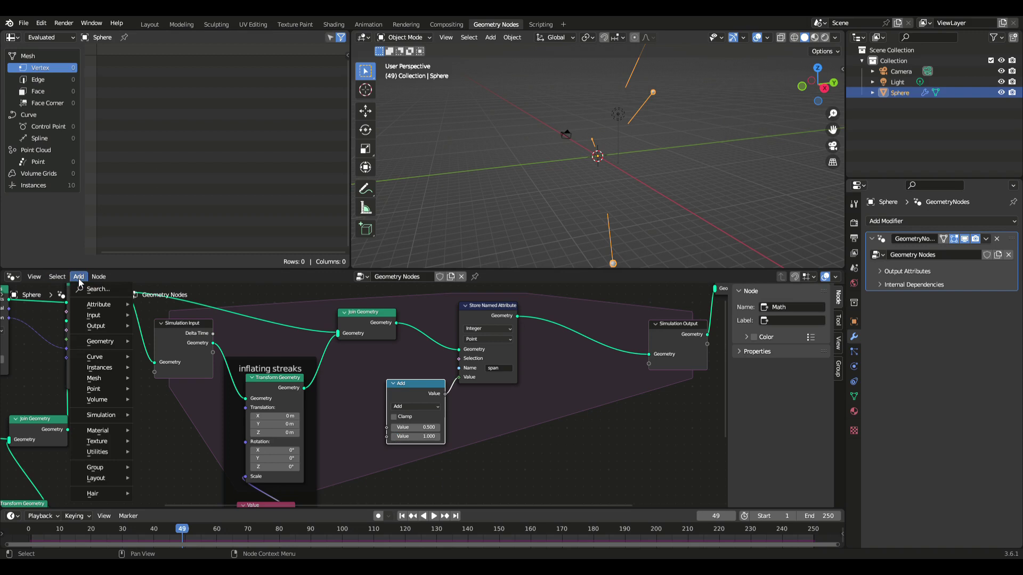
pyautogui.moveTo(78, 344)
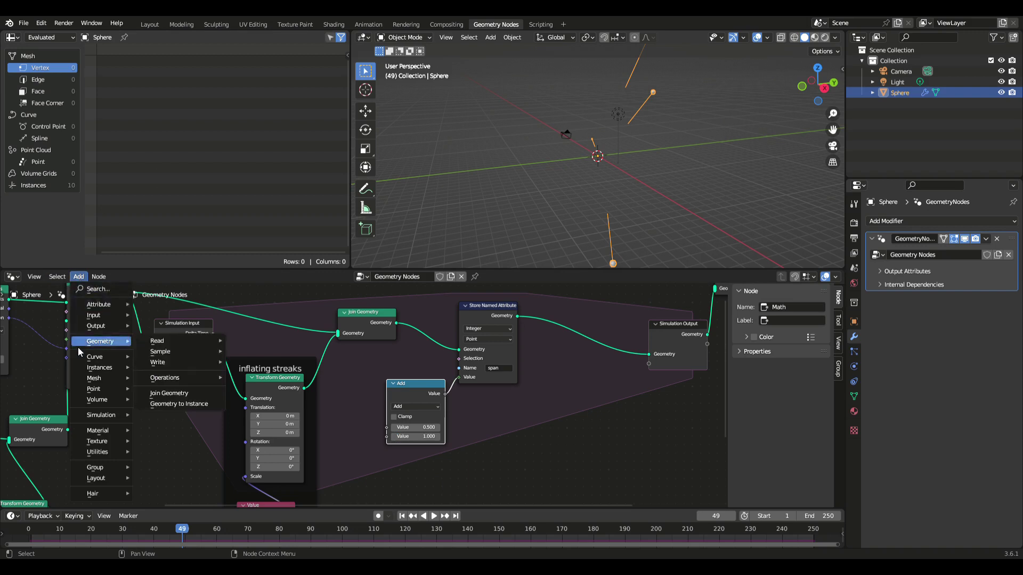
pyautogui.moveTo(177, 339)
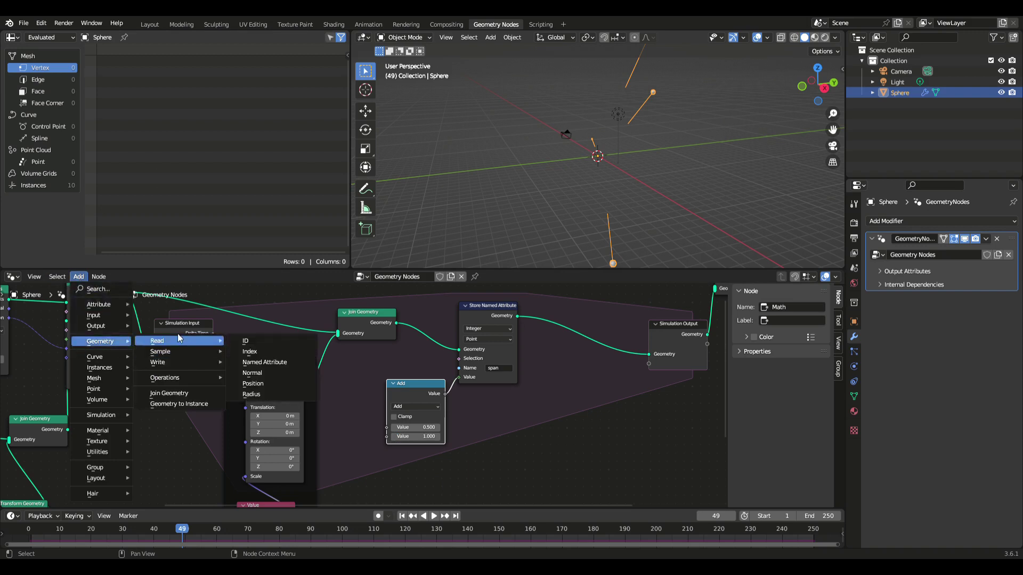
pyautogui.click(263, 367)
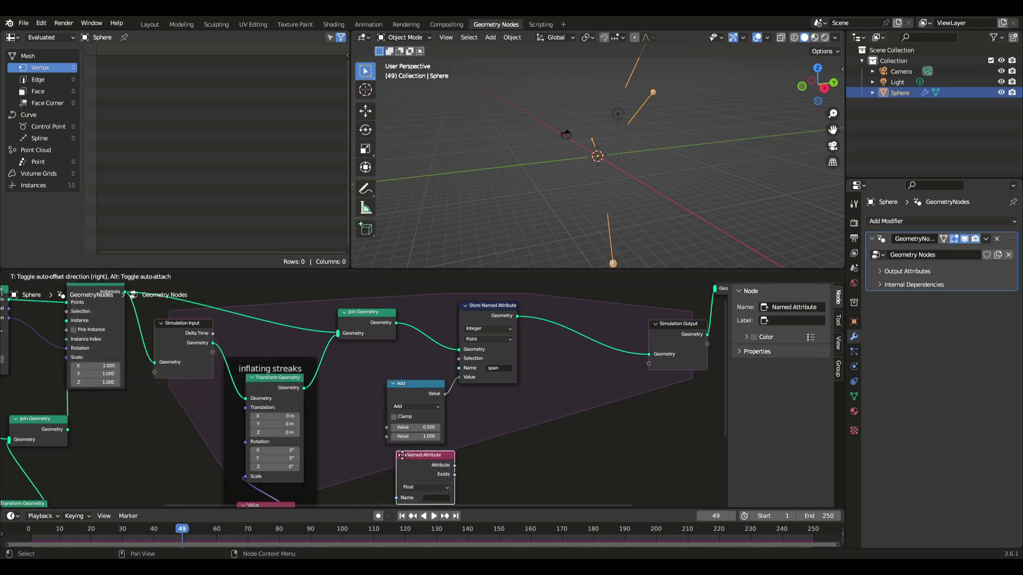
pyautogui.click(400, 454)
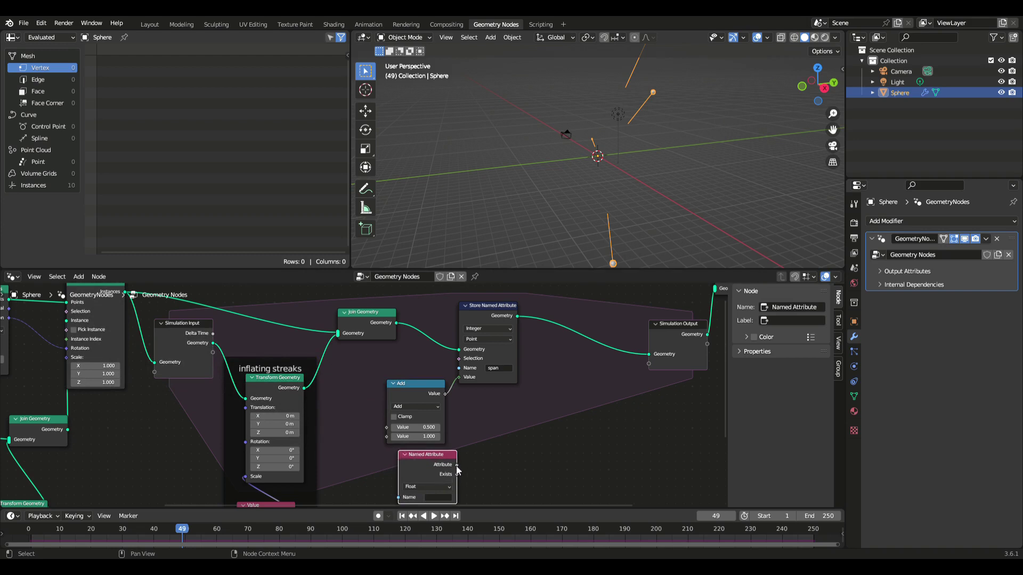
pyautogui.moveTo(456, 465)
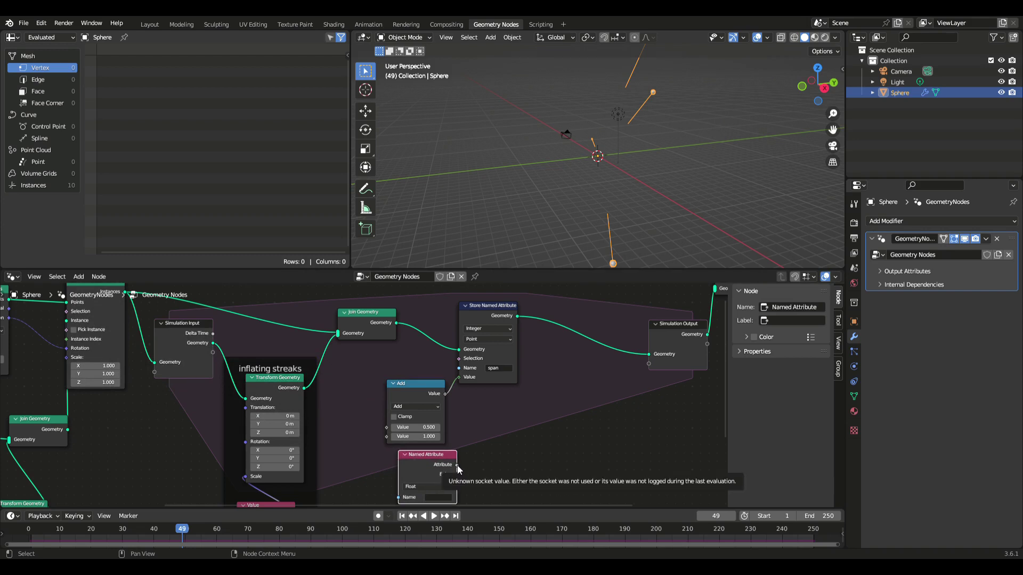
# Step: Set the Named Attribute node's data type to Integer and its name to "span"
pyautogui.click(439, 487)
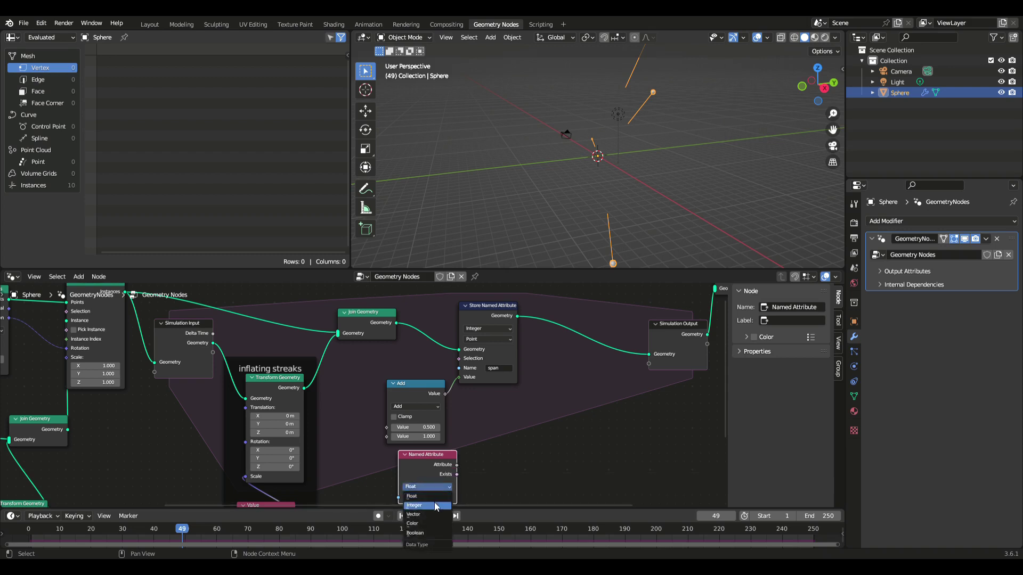
pyautogui.click(433, 504)
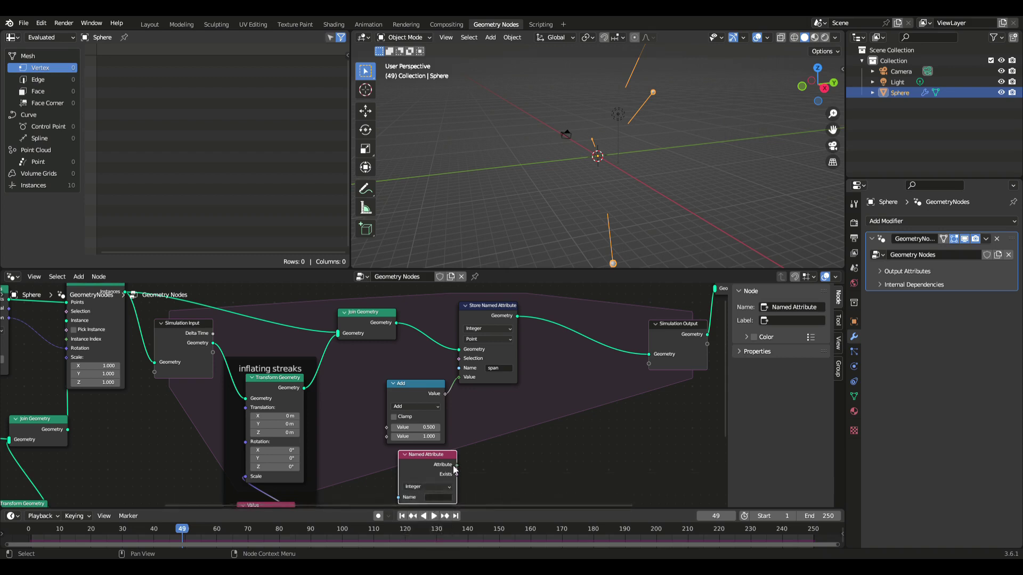
pyautogui.click(438, 497)
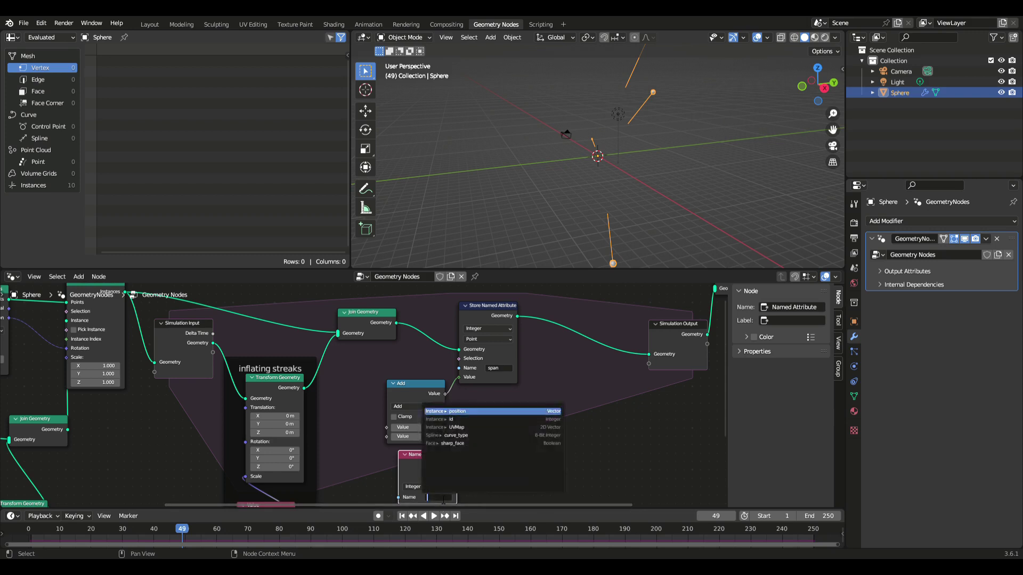
pyautogui.write('span')
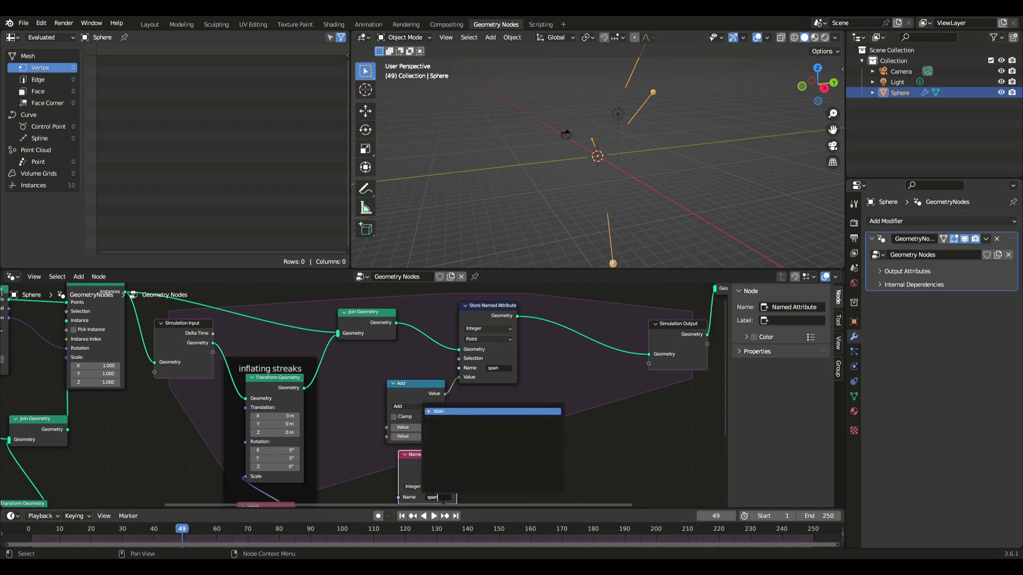
pyautogui.press('Return')
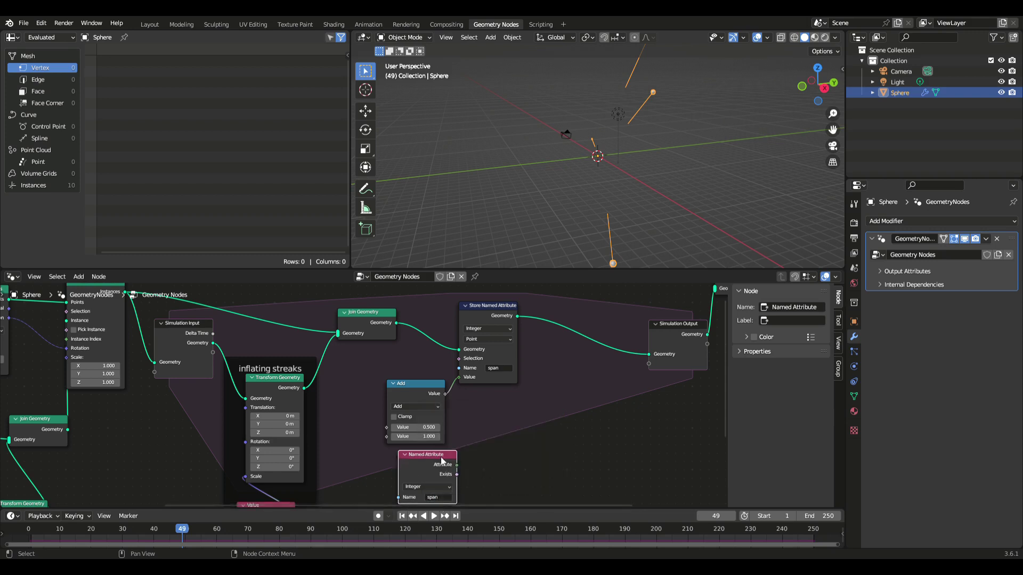
# Step: Connect the Named Attribute output to the Add node's first value, and stack both nodes below Store Named Attribute
pyautogui.moveTo(458, 465); pyautogui.dragTo(388, 429)
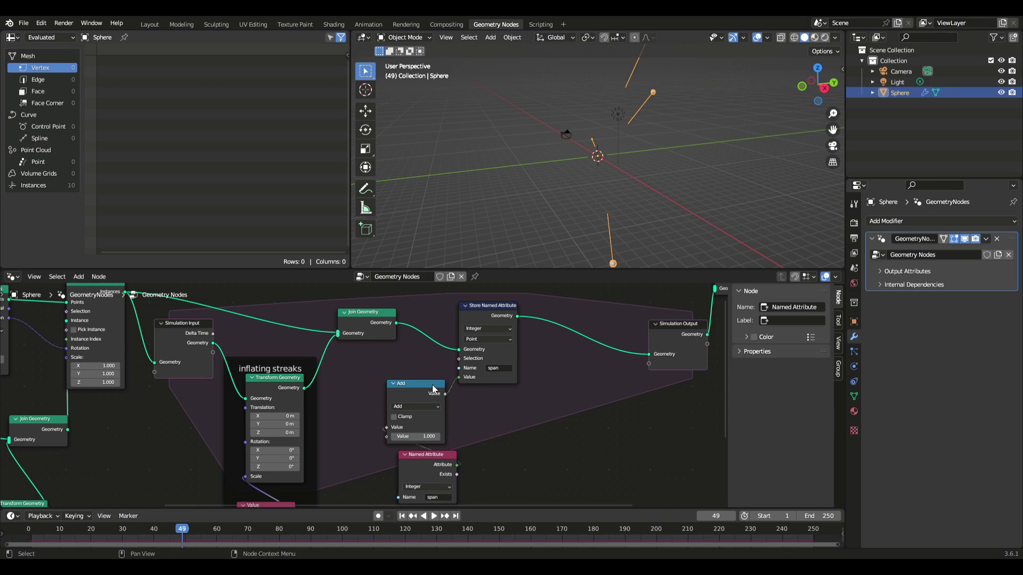
pyautogui.moveTo(430, 389); pyautogui.dragTo(455, 408)
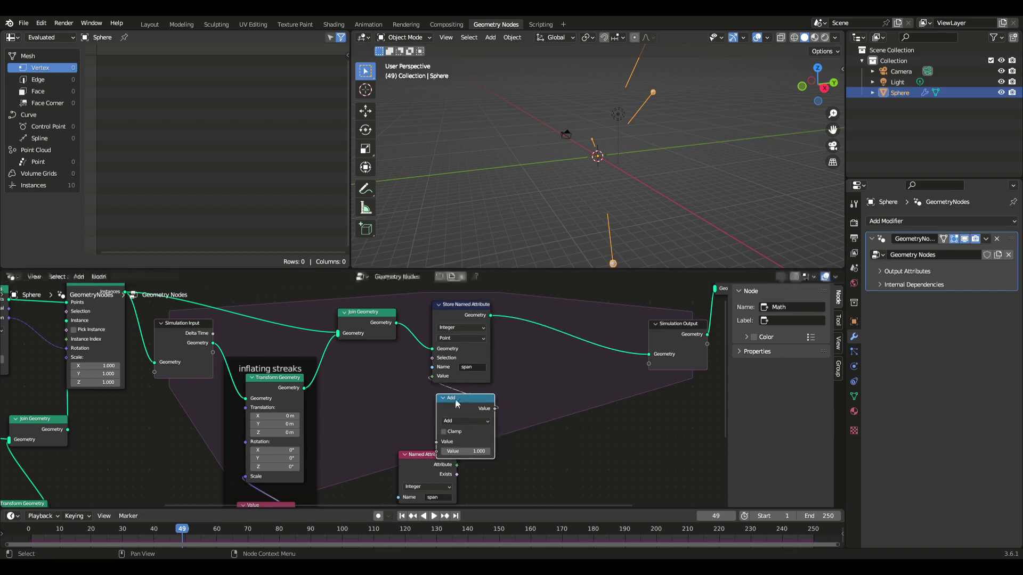
pyautogui.click(418, 455)
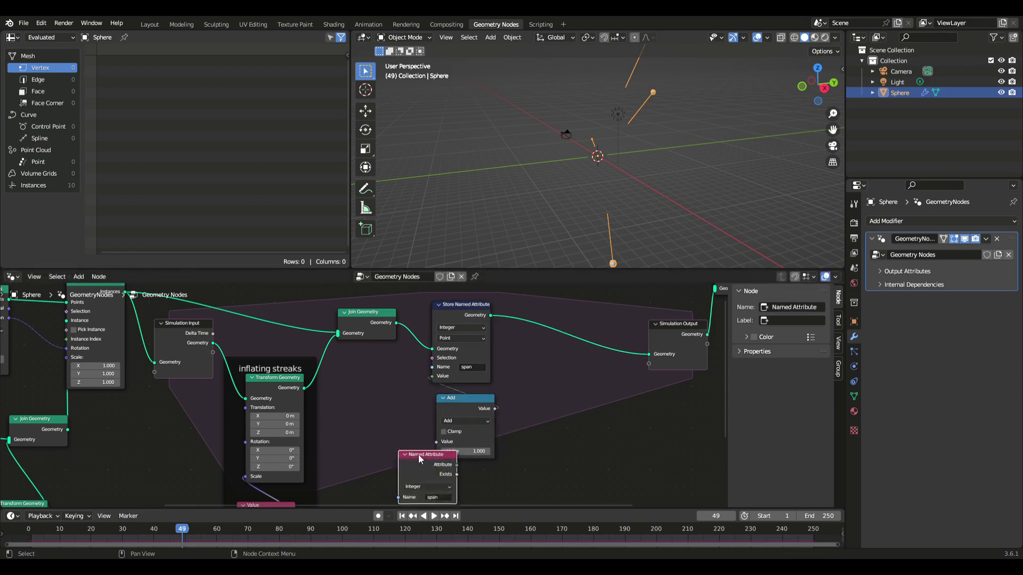
pyautogui.moveTo(419, 455); pyautogui.dragTo(438, 478)
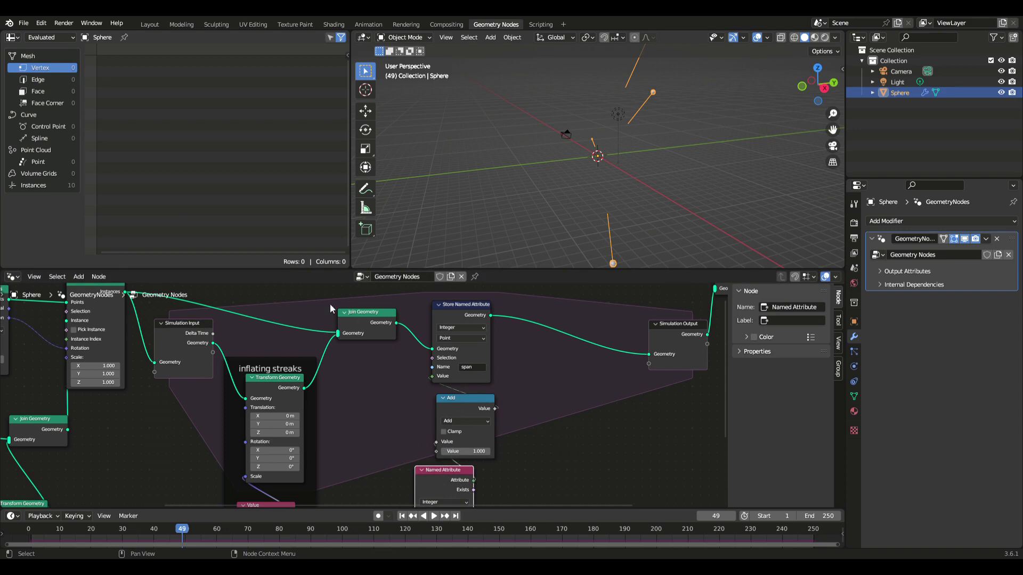
# Step: Insert a Delete Geometry node between Store Named Attribute and Simulation Output
pyautogui.click(79, 277)
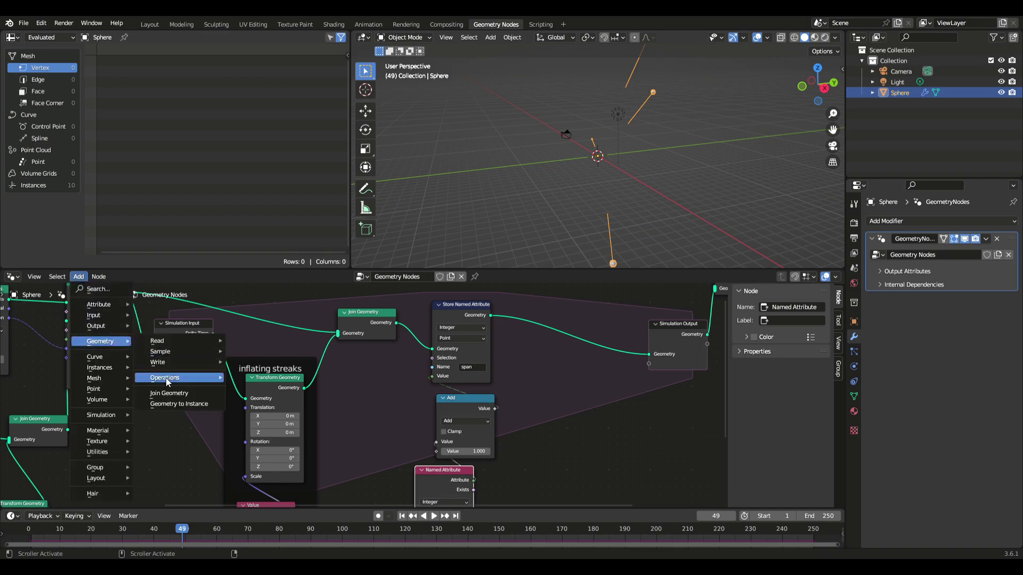
pyautogui.moveTo(167, 382)
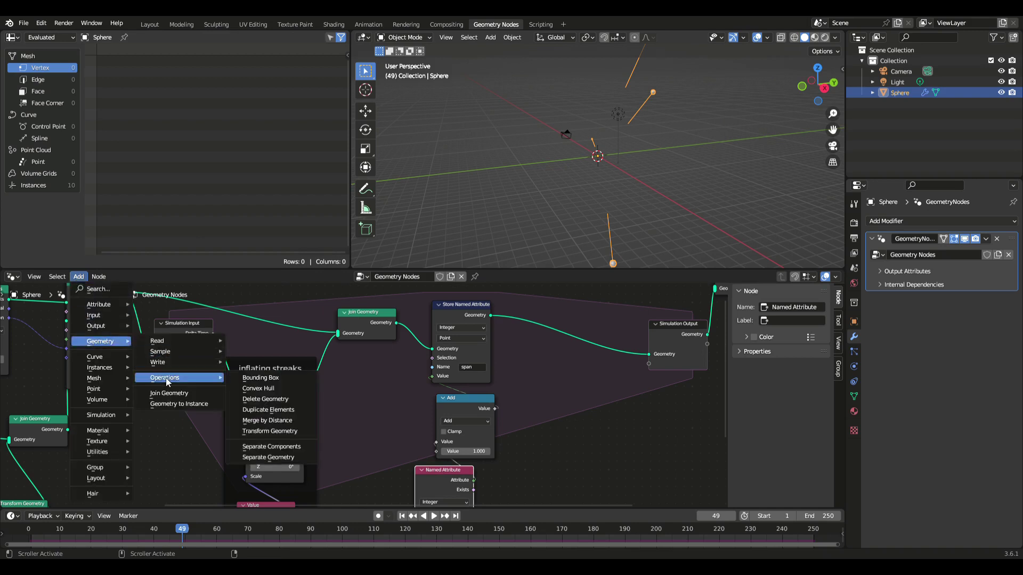
pyautogui.click(261, 400)
pyautogui.click(563, 324)
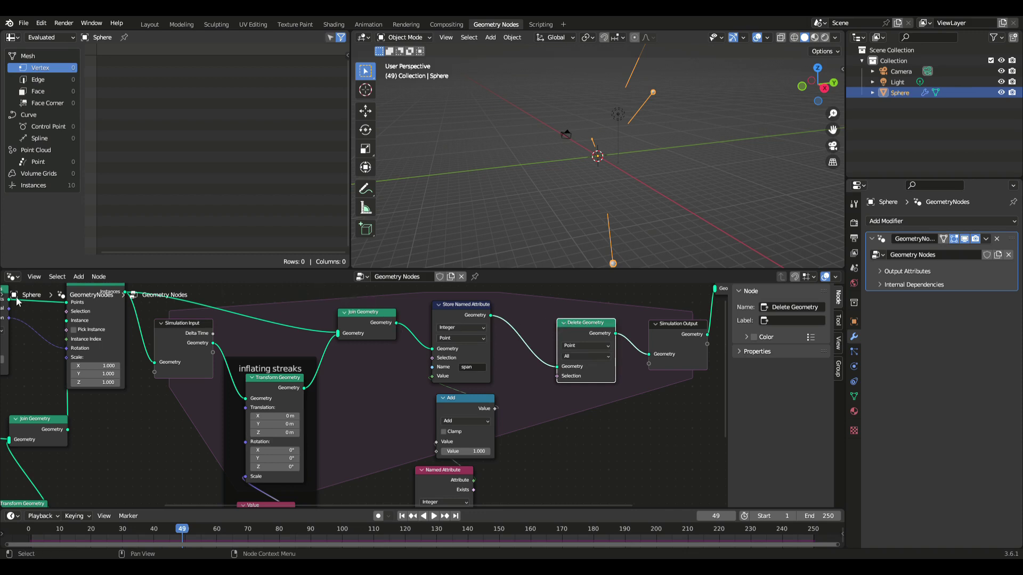
# Step: Add a Compare node below Delete Geometry, using Greater Than with the Integer data type
pyautogui.click(75, 284)
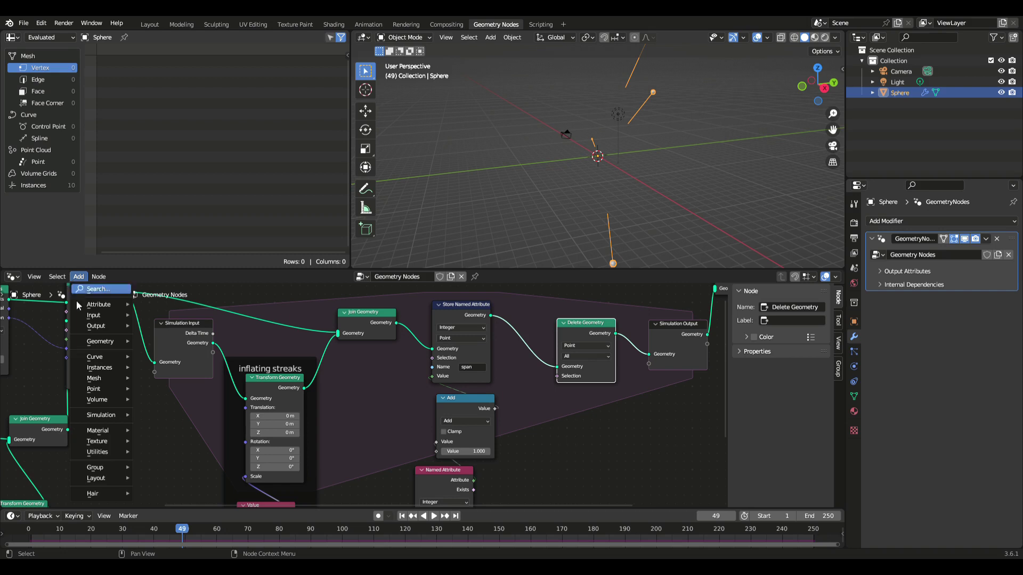
pyautogui.moveTo(106, 452)
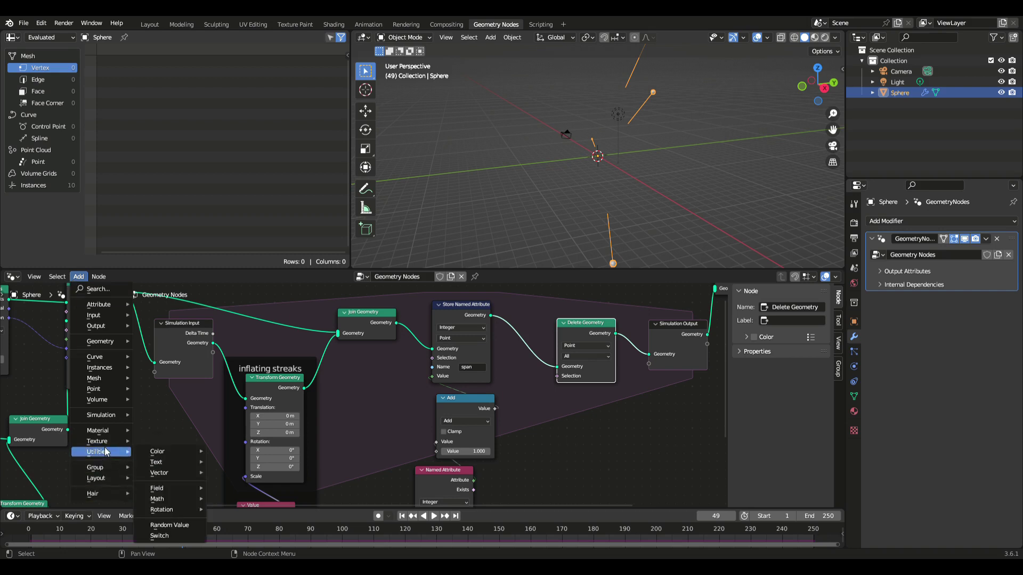
pyautogui.moveTo(165, 501)
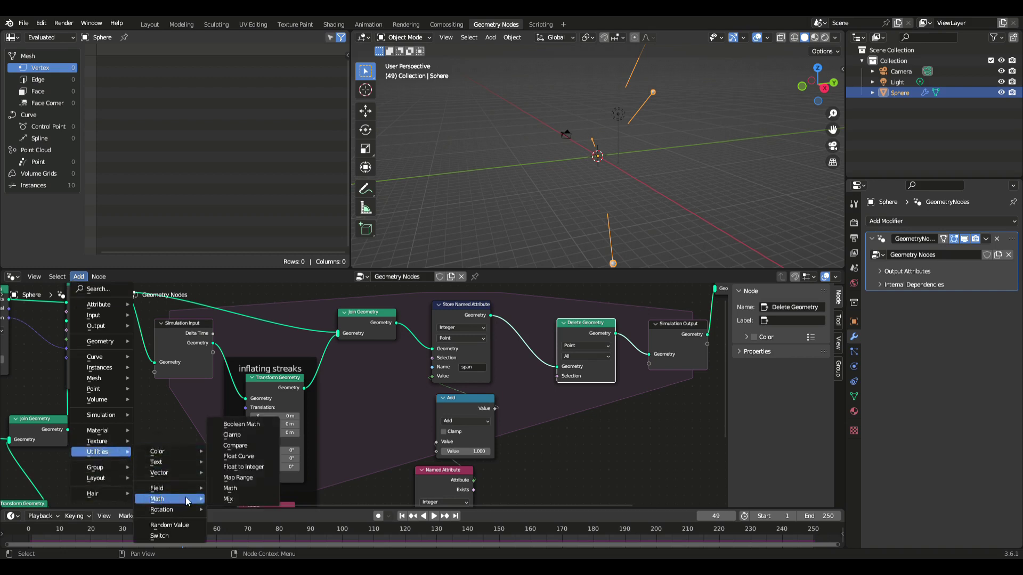
pyautogui.click(254, 446)
pyautogui.click(545, 405)
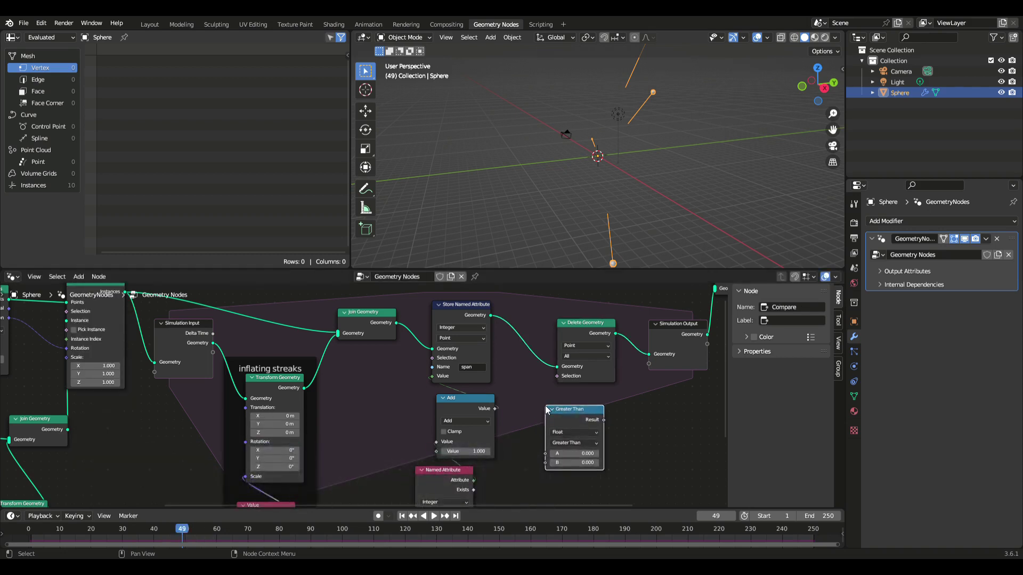
pyautogui.click(575, 432)
pyautogui.click(573, 453)
# Step: Feed the "span" Named Attribute into the Compare node's A input and set B to 8
pyautogui.moveTo(474, 480); pyautogui.dragTo(545, 454)
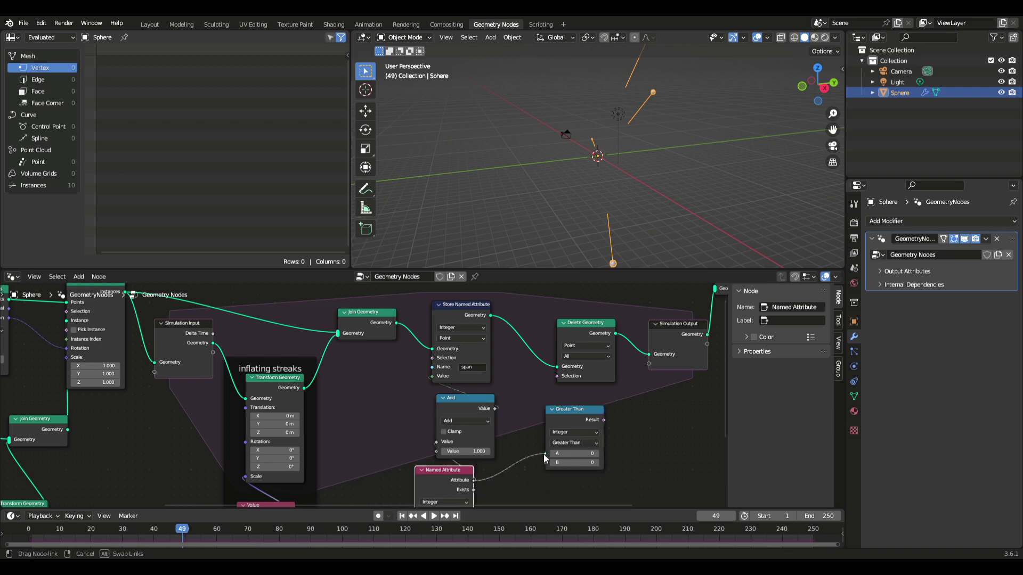
pyautogui.click(586, 463)
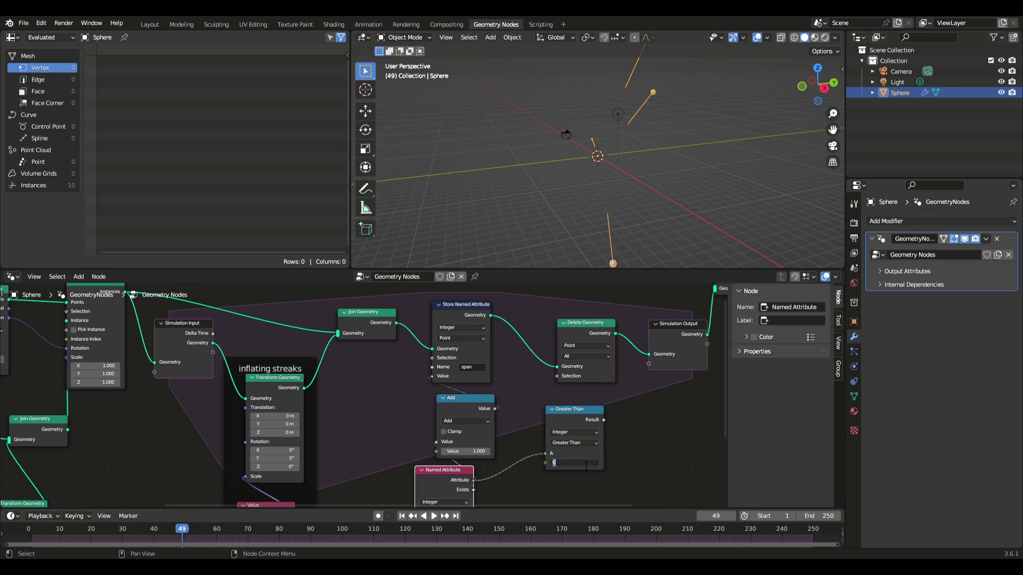
pyautogui.press('Return')
# Step: Connect the Compare node's Result to Delete Geometry's Selection input and shift the Compare node slightly
pyautogui.moveTo(605, 420)
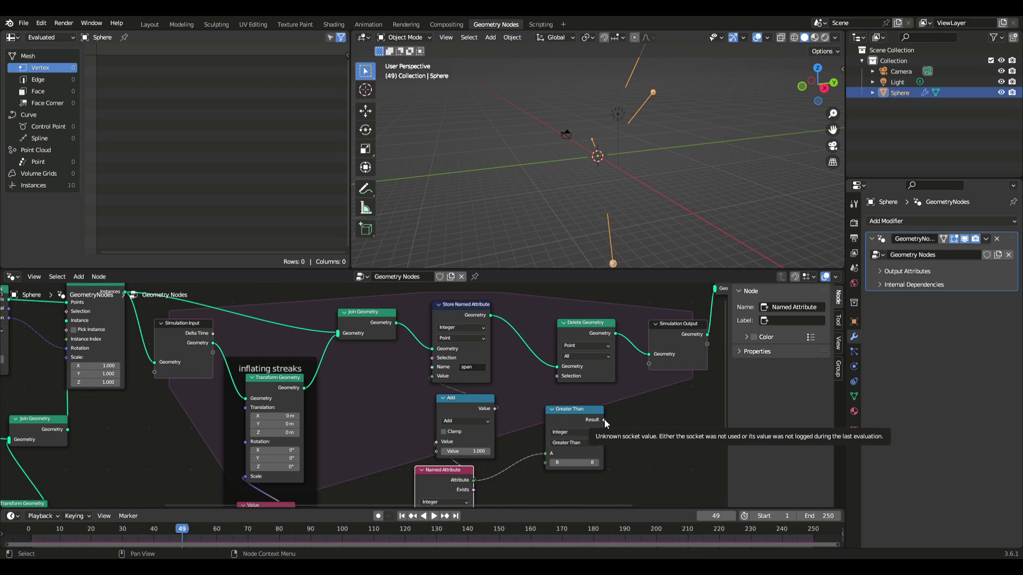
pyautogui.moveTo(604, 420); pyautogui.dragTo(553, 380)
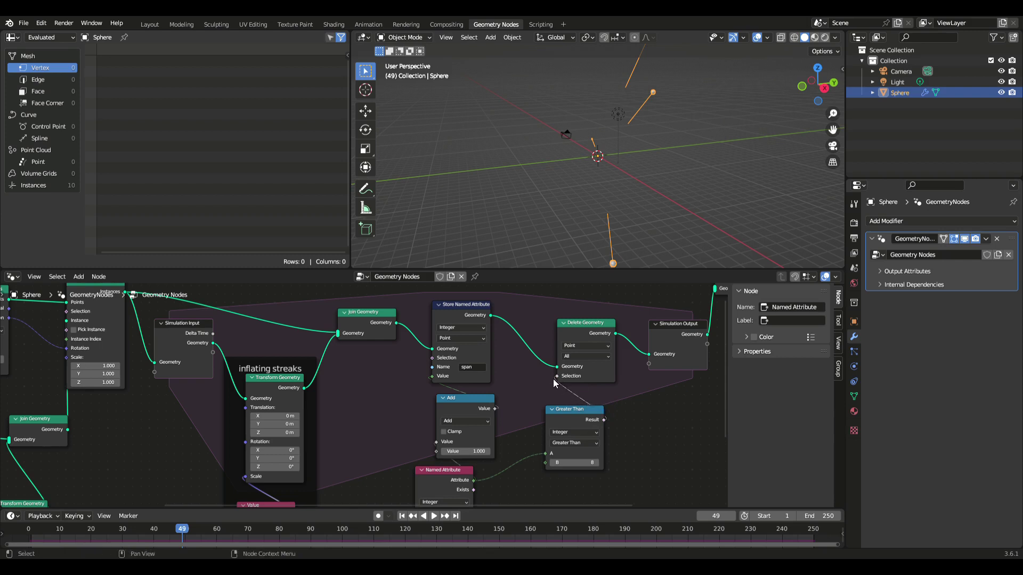
pyautogui.moveTo(568, 417); pyautogui.dragTo(561, 420)
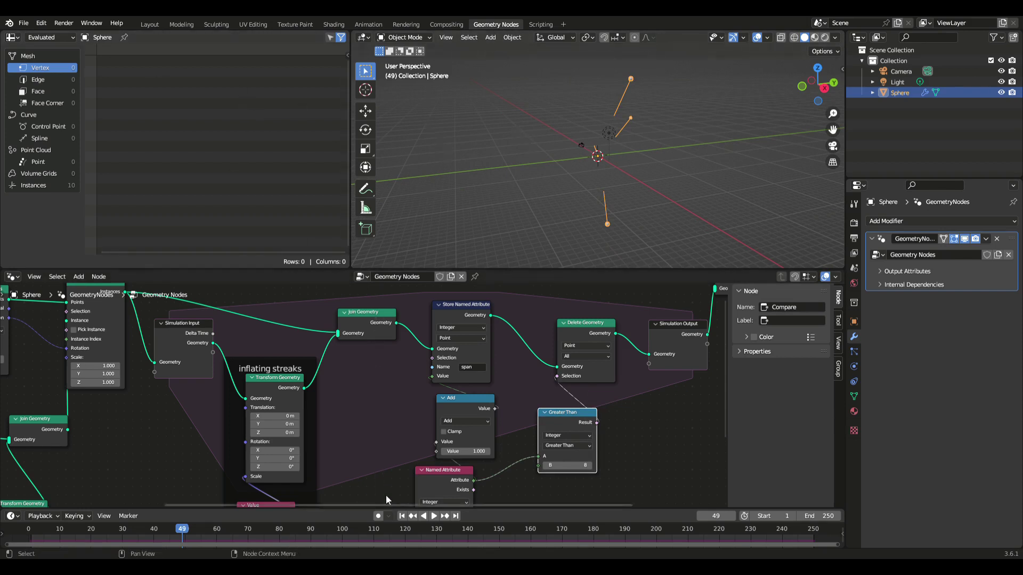
# Step: Play the simulation to about frame 112, then examine the instance data in a widened spreadsheet
pyautogui.click(433, 516)
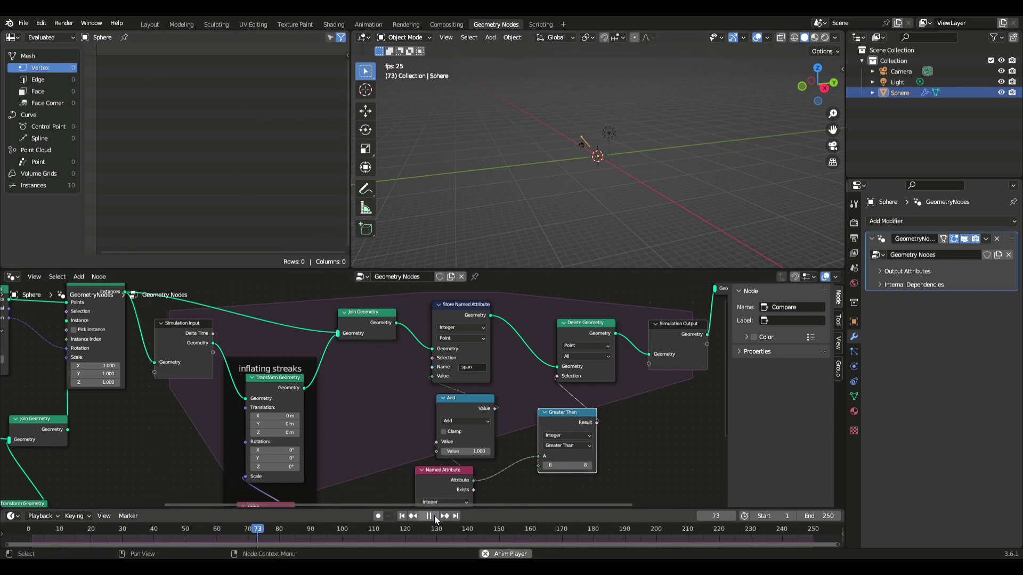
pyautogui.click(433, 515)
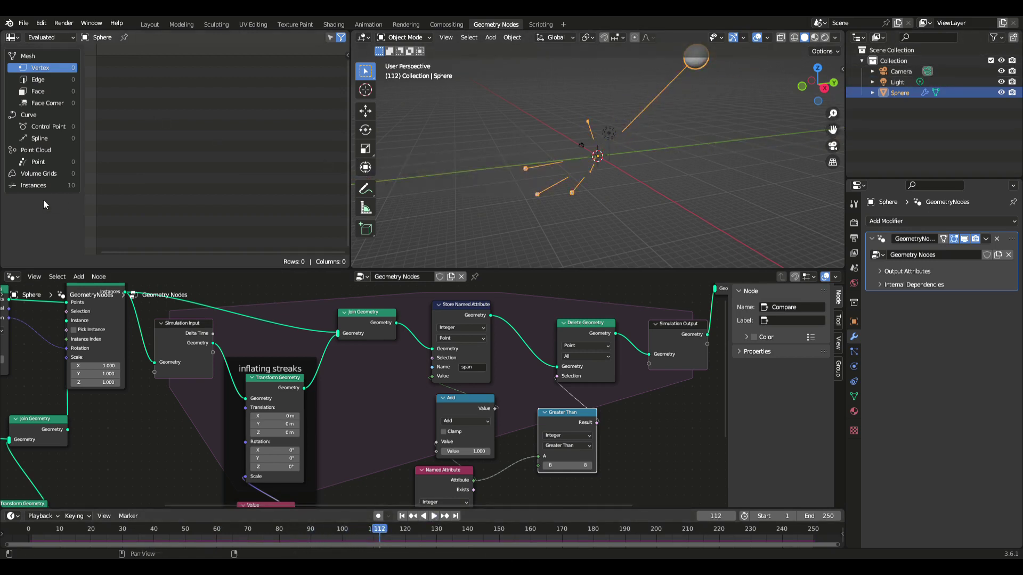
pyautogui.click(37, 186)
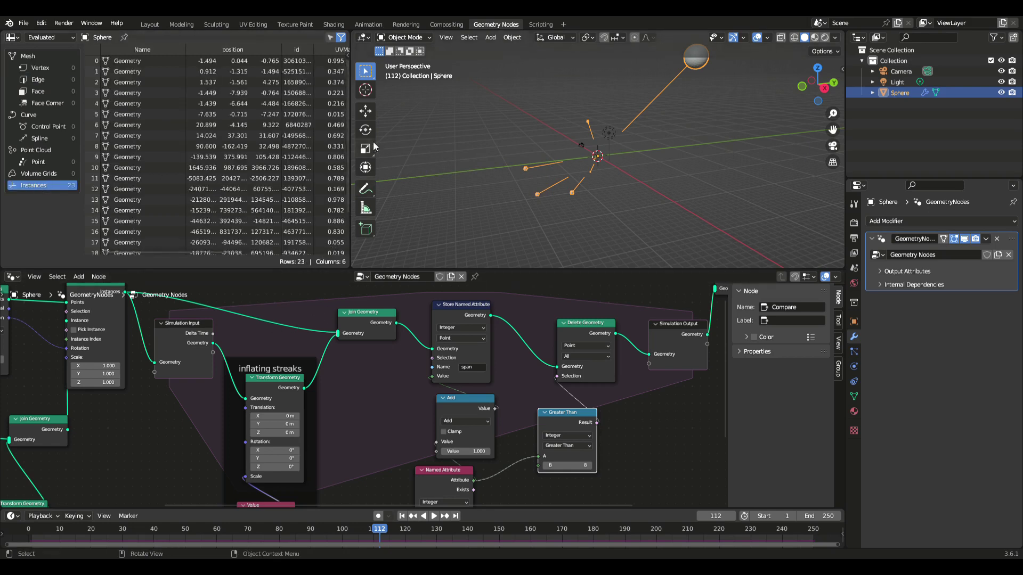
pyautogui.moveTo(424, 130); pyautogui.dragTo(587, 126)
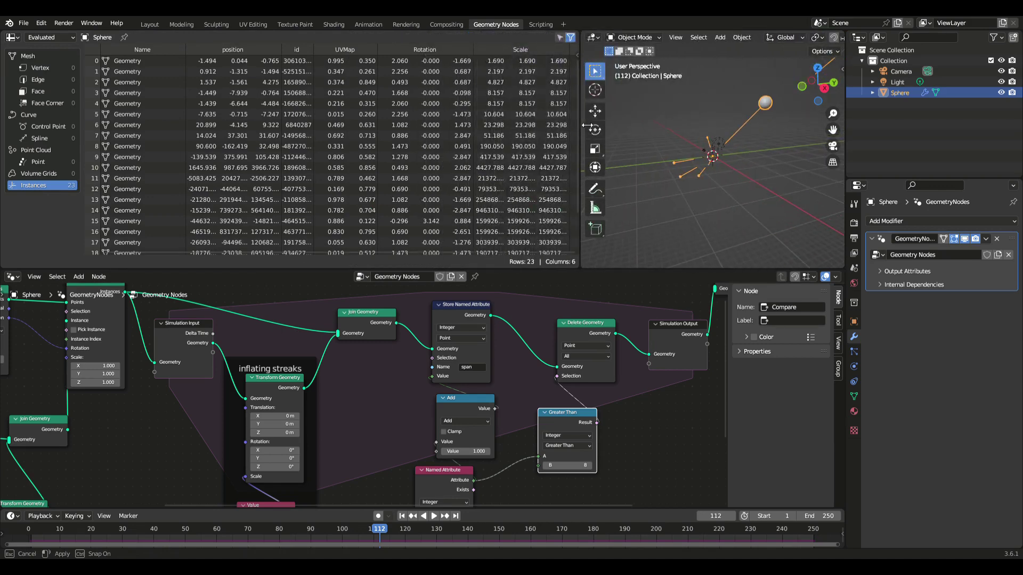
pyautogui.moveTo(584, 126); pyautogui.dragTo(574, 126)
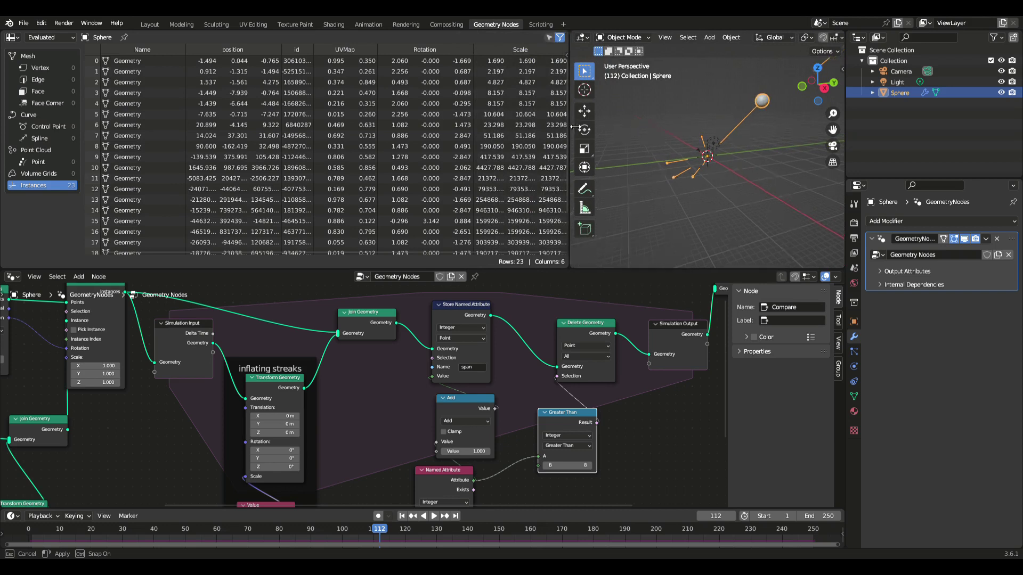
# Step: Return to frame 1, show the mesh vertex data, and replay the simulation to about frame 64
pyautogui.click(401, 516)
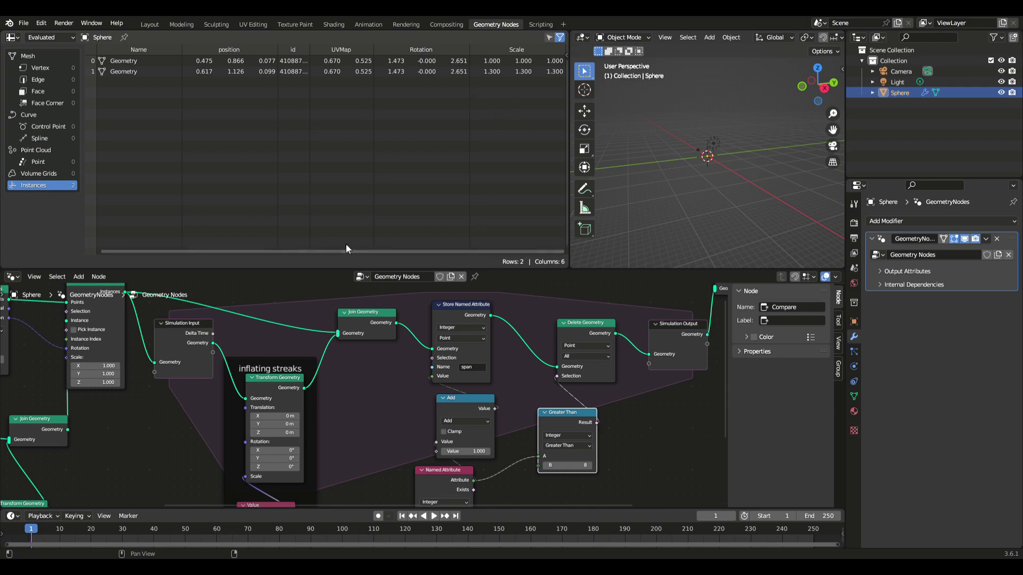
pyautogui.click(46, 67)
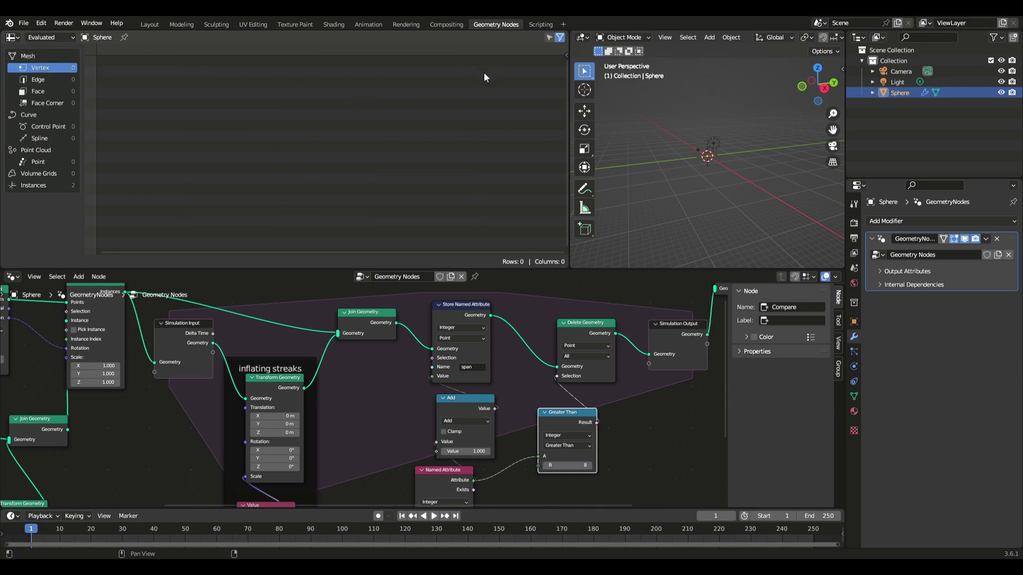
pyautogui.click(436, 515)
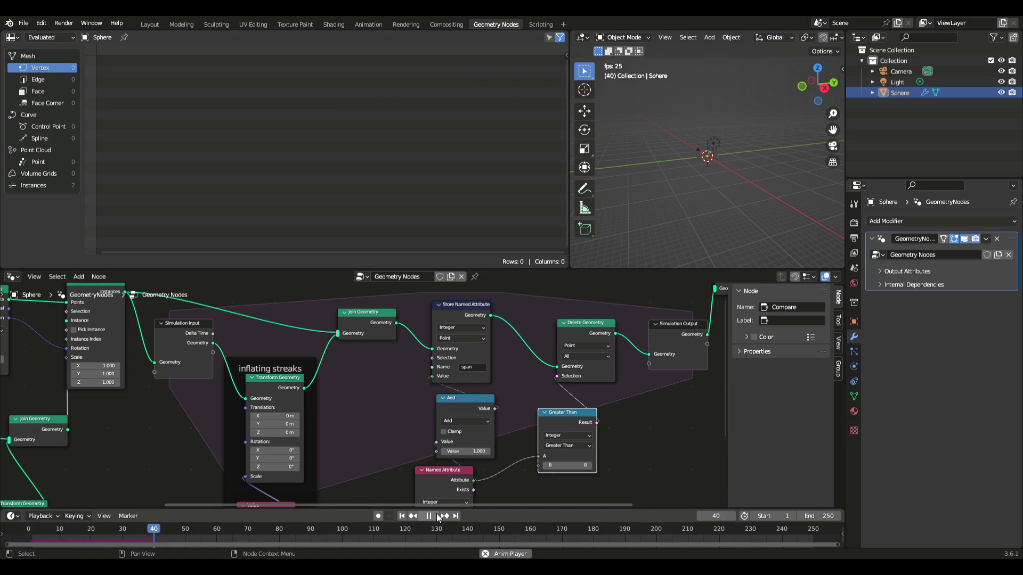
pyautogui.click(438, 515)
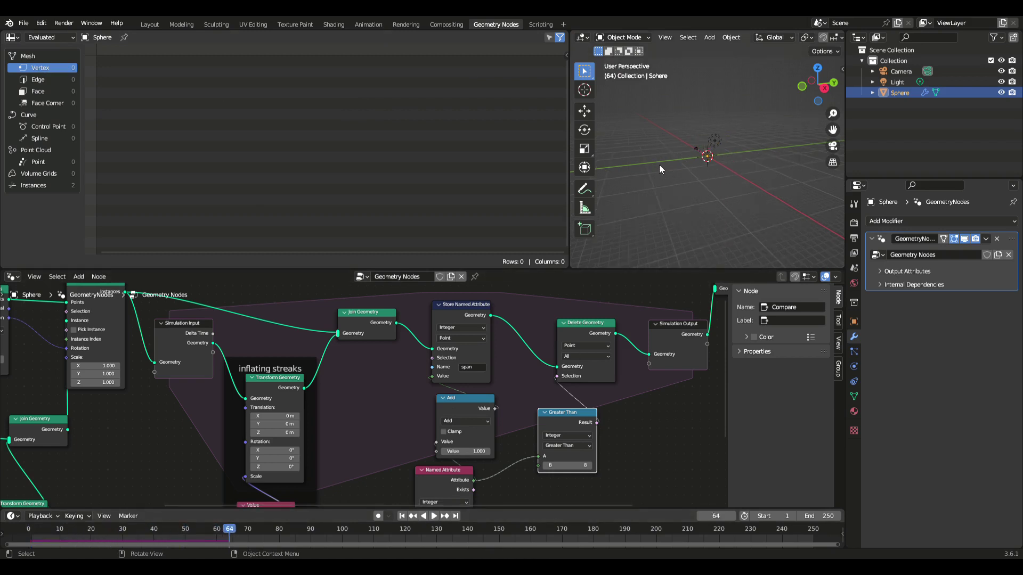
# Step: Enlarge the 3D viewport, play on to about frame 108, and examine the instance data in the spreadsheet
pyautogui.moveTo(569, 130); pyautogui.dragTo(377, 118)
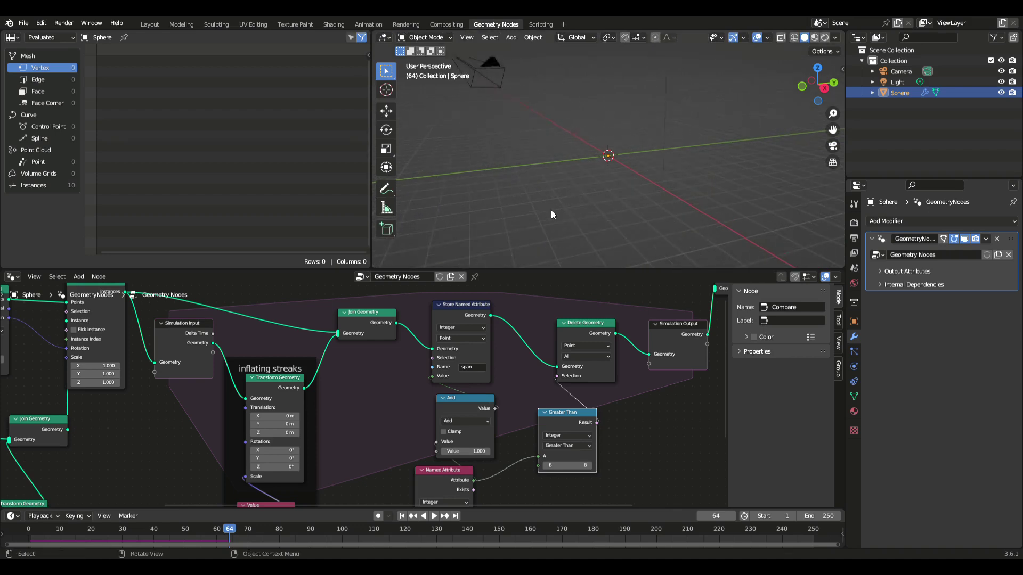
pyautogui.click(434, 516)
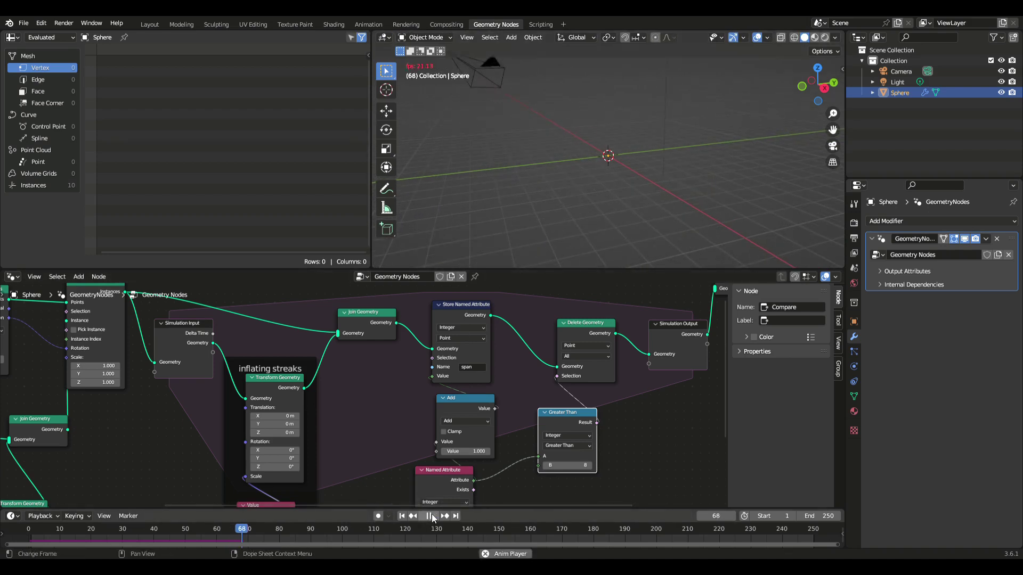
pyautogui.click(431, 516)
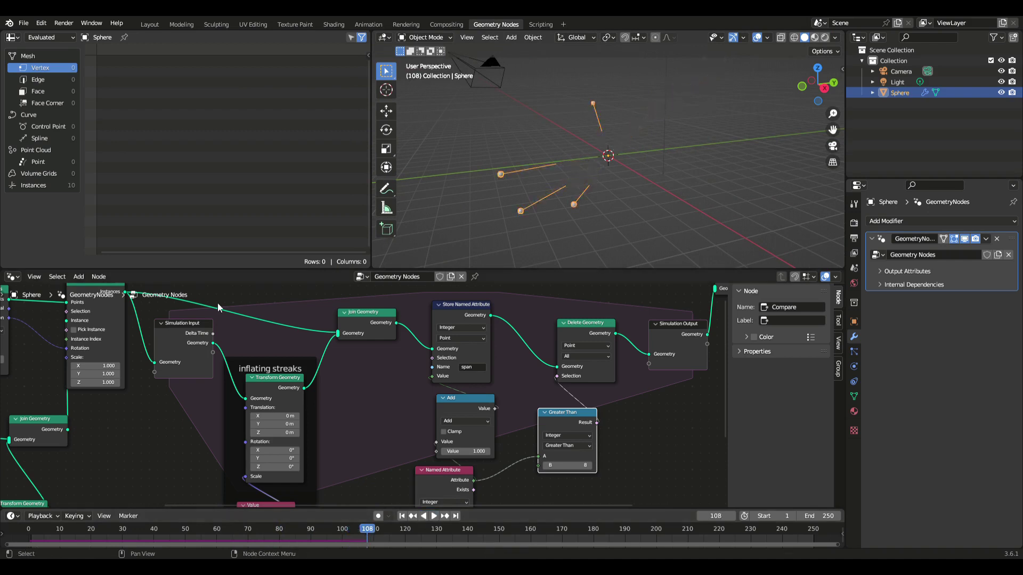
pyautogui.click(36, 185)
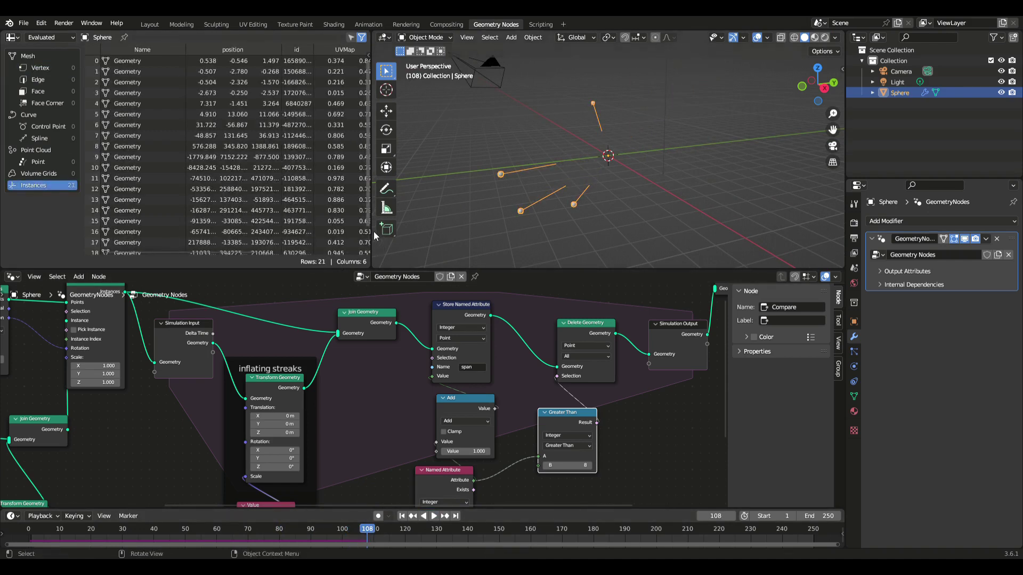
pyautogui.moveTo(372, 229); pyautogui.dragTo(434, 197)
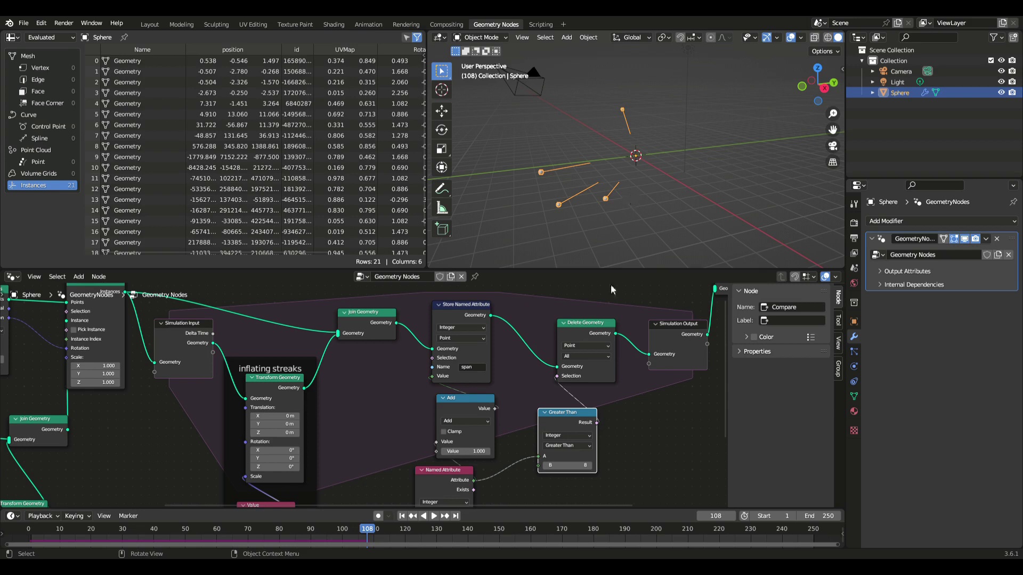
# Step: Move the final Join Geometry node farther from Simulation Output and insert a Realize Instances node between them
pyautogui.moveTo(658, 401); pyautogui.dragTo(345, 429, button='middle')
pyautogui.moveTo(571, 363); pyautogui.dragTo(679, 353)
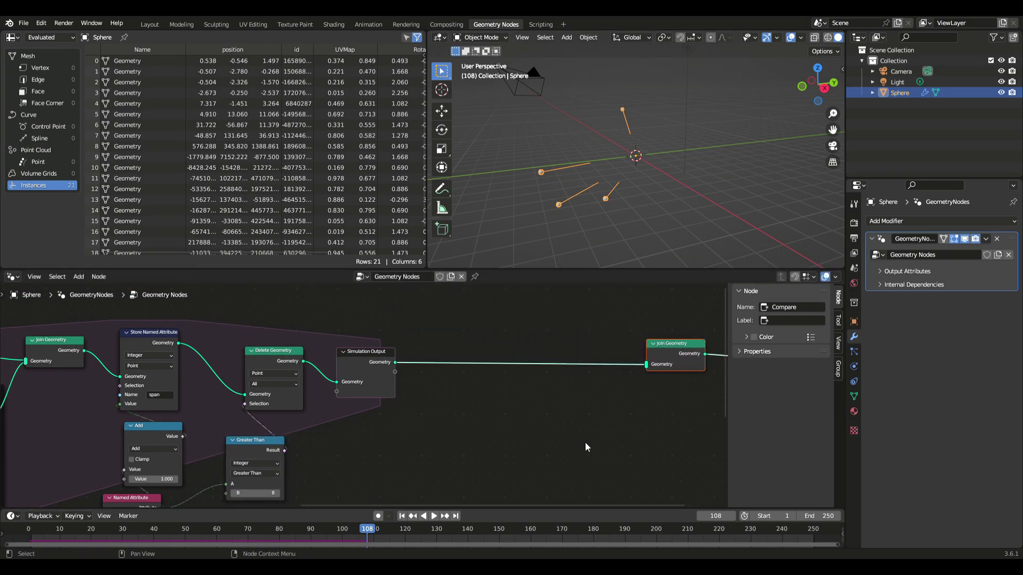
pyautogui.moveTo(561, 414); pyautogui.dragTo(555, 437, button='middle')
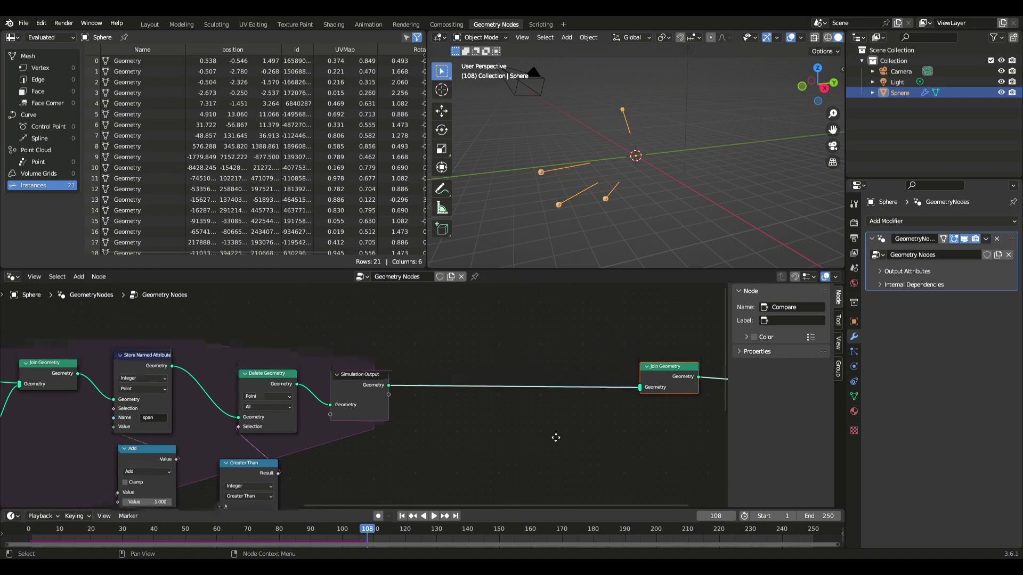
pyautogui.click(77, 275)
pyautogui.moveTo(85, 388)
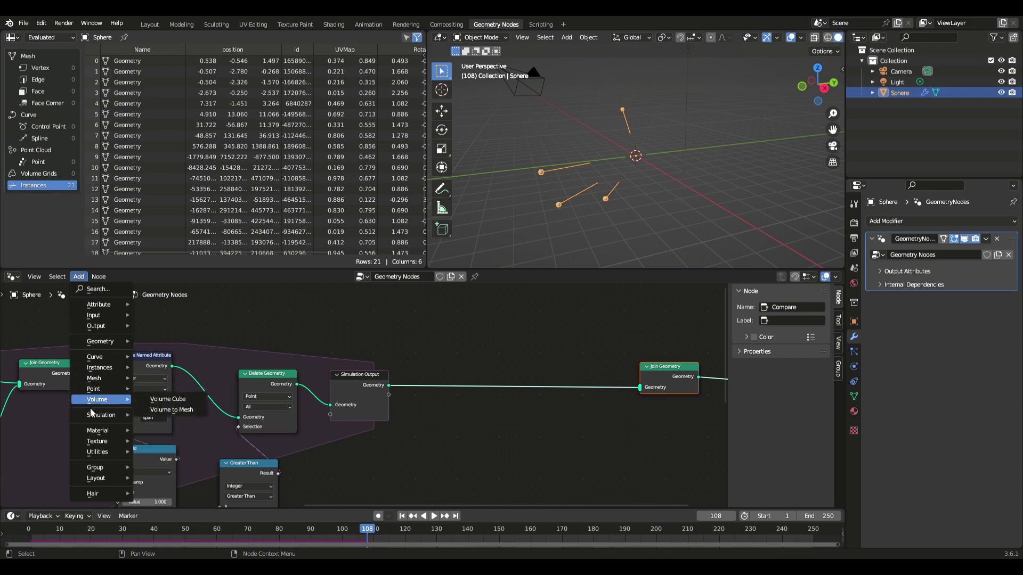
pyautogui.moveTo(105, 370)
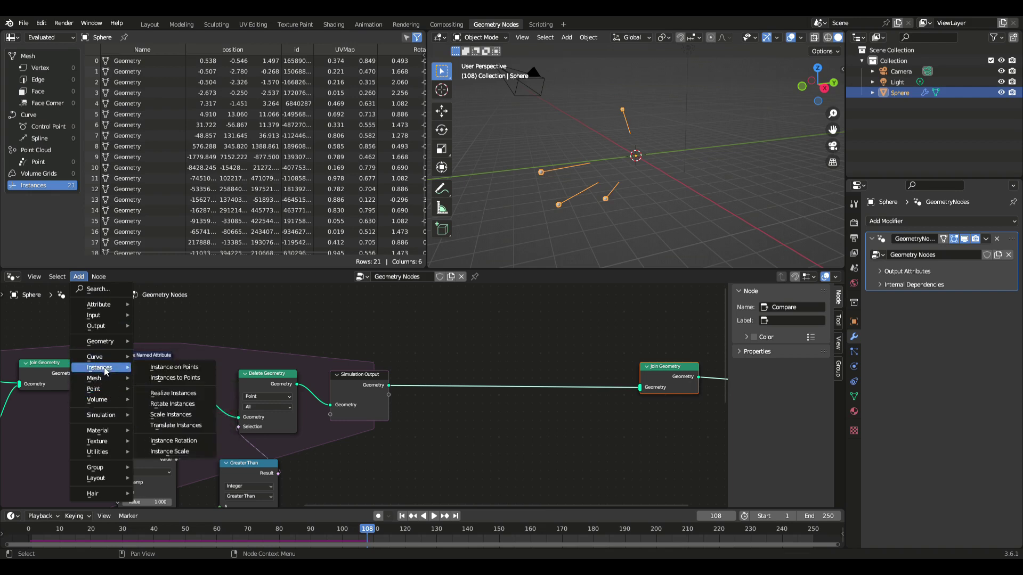
pyautogui.click(196, 394)
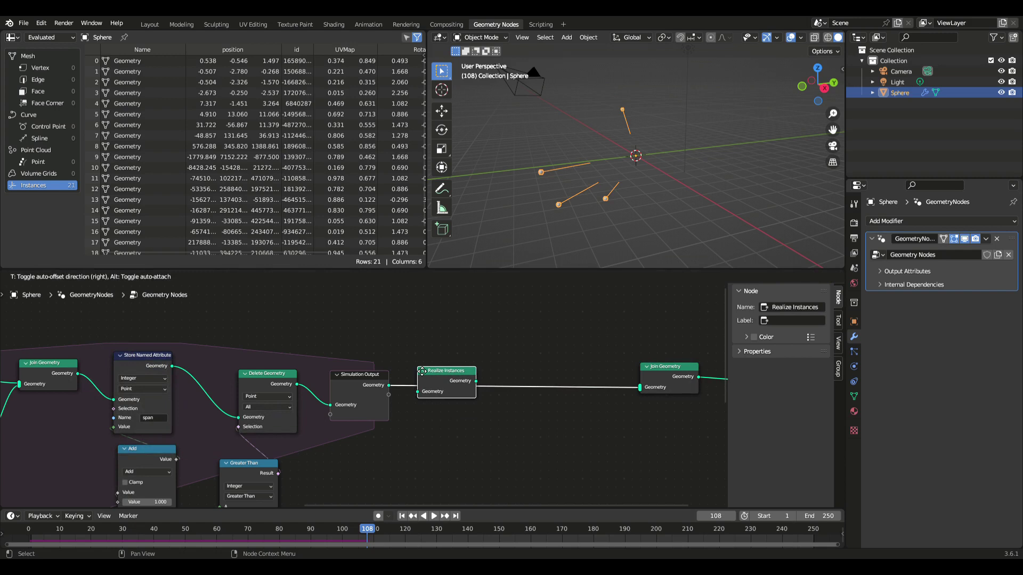
pyautogui.click(422, 371)
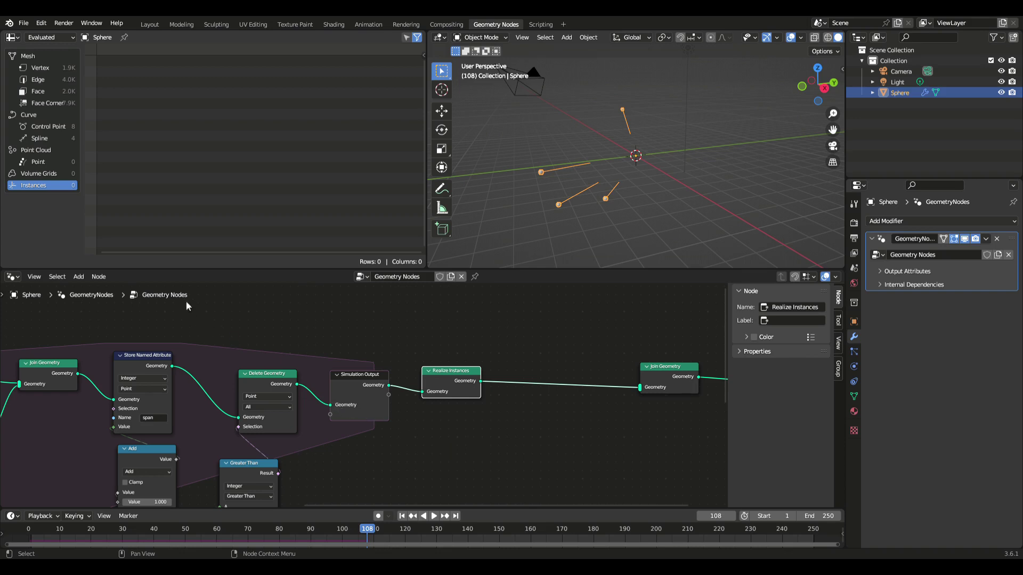
# Step: Insert a Separate Components node between Realize Instances and Join Geometry, passing the Mesh output to Join Geometry
pyautogui.click(78, 277)
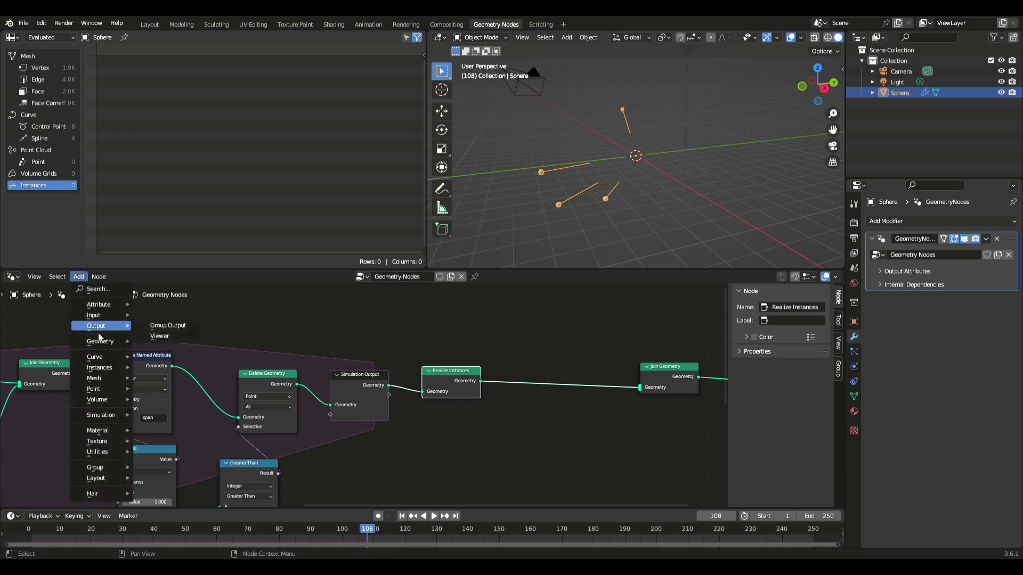
pyautogui.moveTo(101, 341)
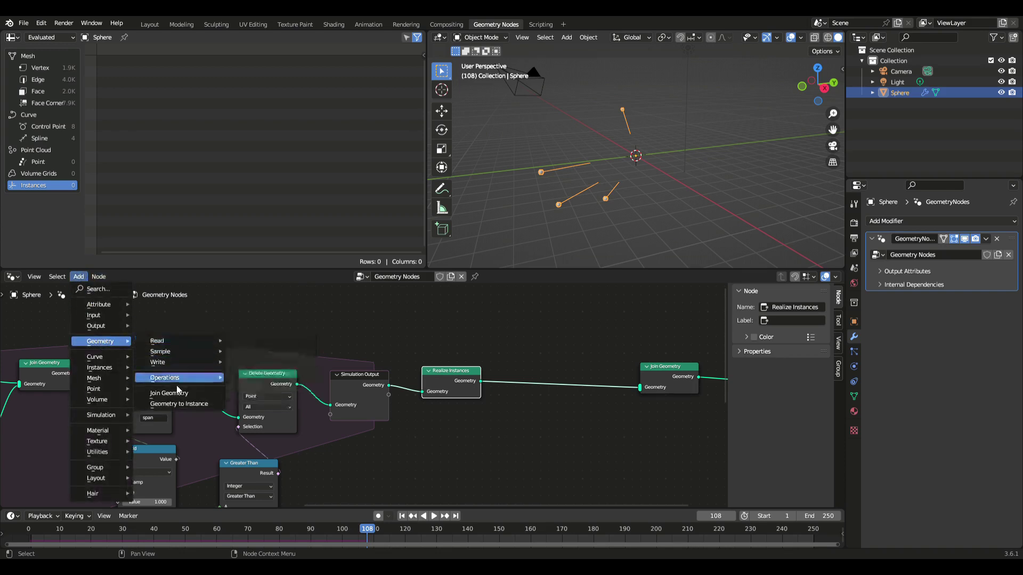
pyautogui.moveTo(170, 377)
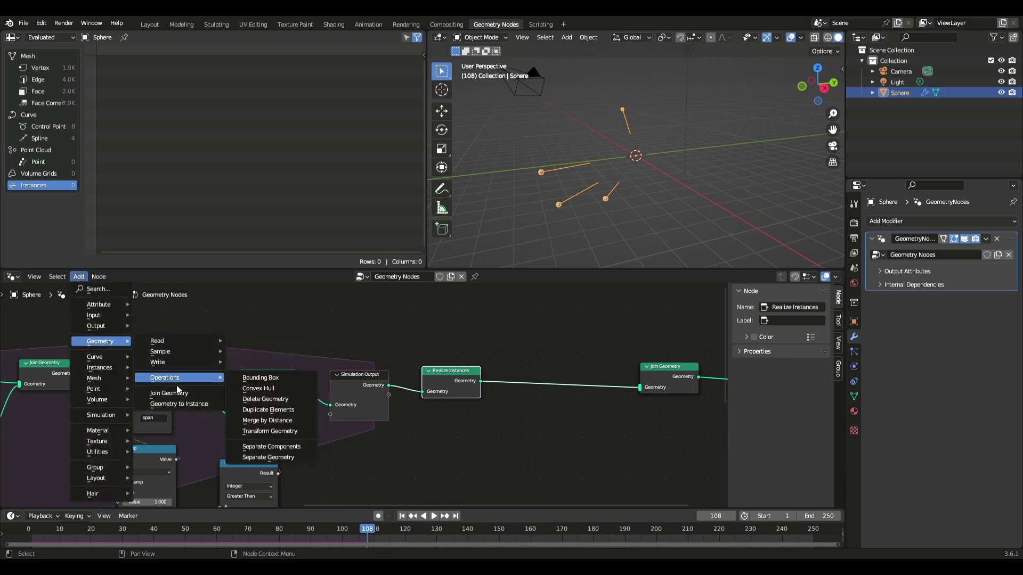
pyautogui.click(291, 449)
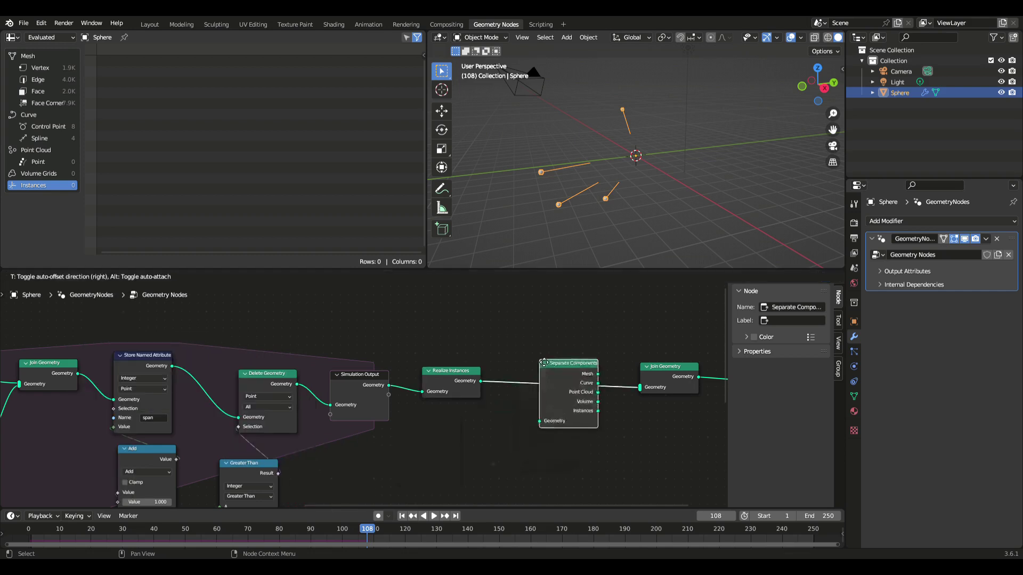
pyautogui.click(512, 353)
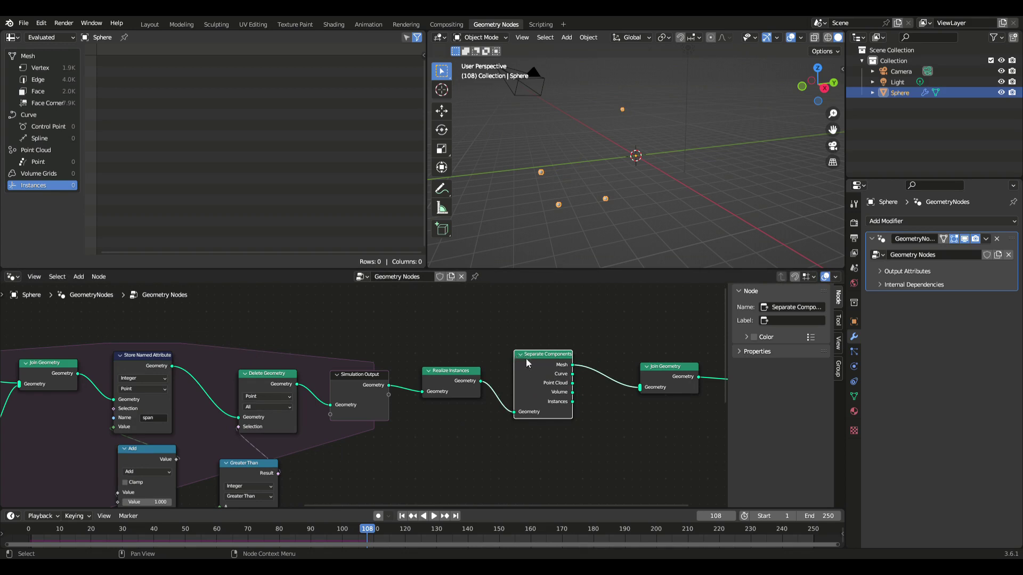
# Step: Space out Realize Instances and Separate Components, and move Join Geometry and Group Output higher in the node tree
pyautogui.moveTo(535, 354); pyautogui.dragTo(509, 354)
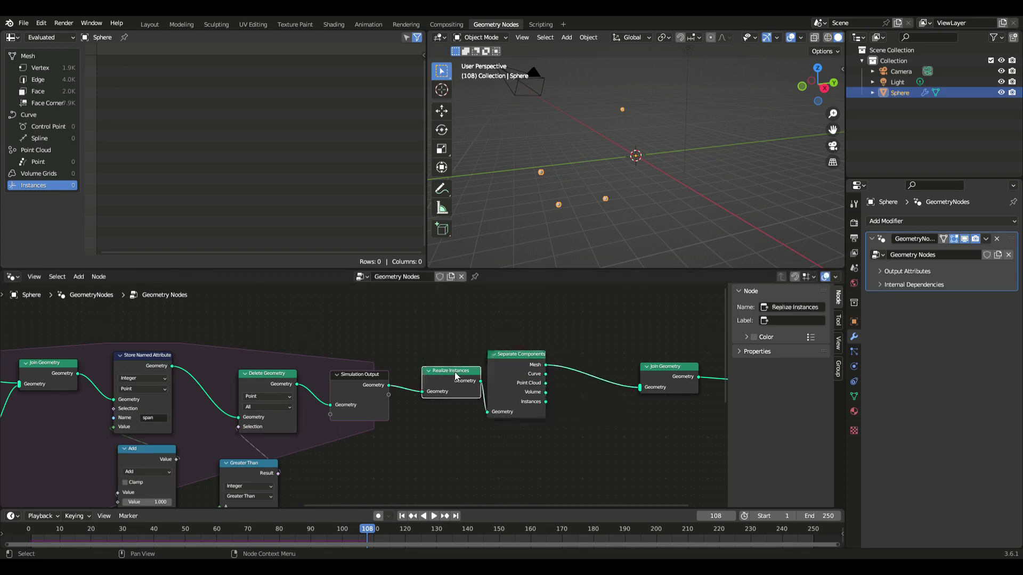
pyautogui.moveTo(456, 378); pyautogui.dragTo(438, 372)
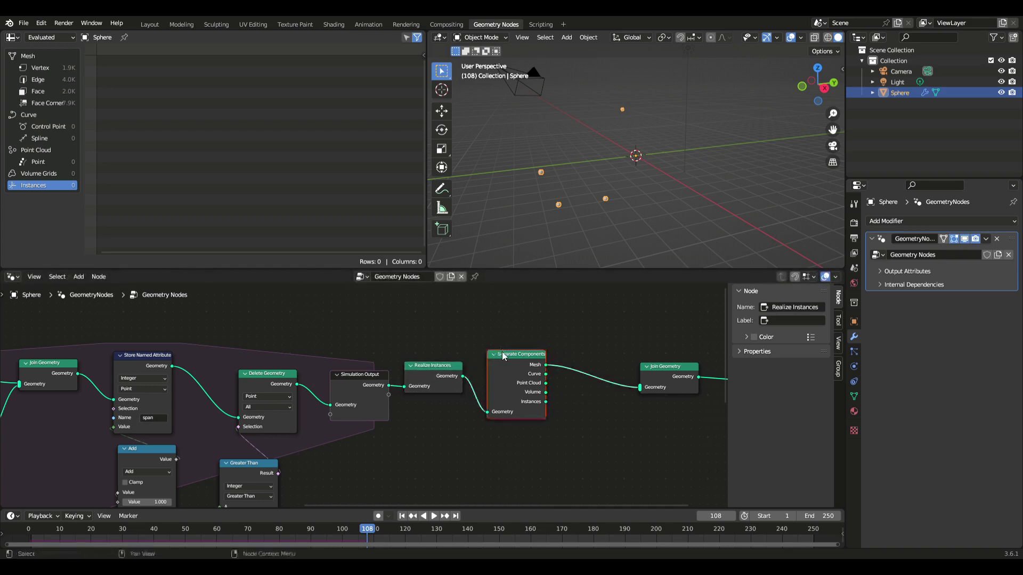
pyautogui.moveTo(509, 358); pyautogui.dragTo(488, 354)
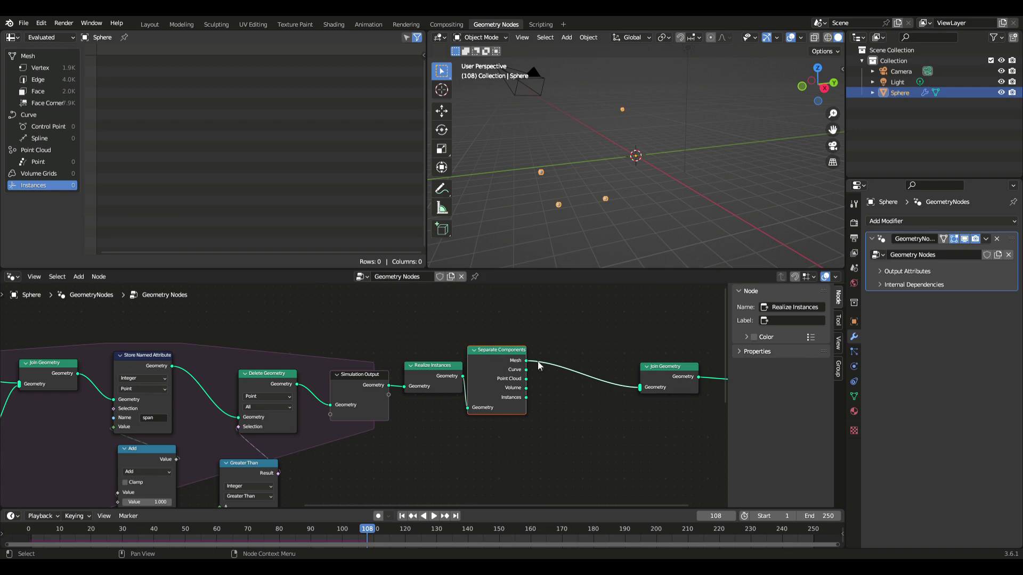
pyautogui.moveTo(506, 351); pyautogui.dragTo(520, 356)
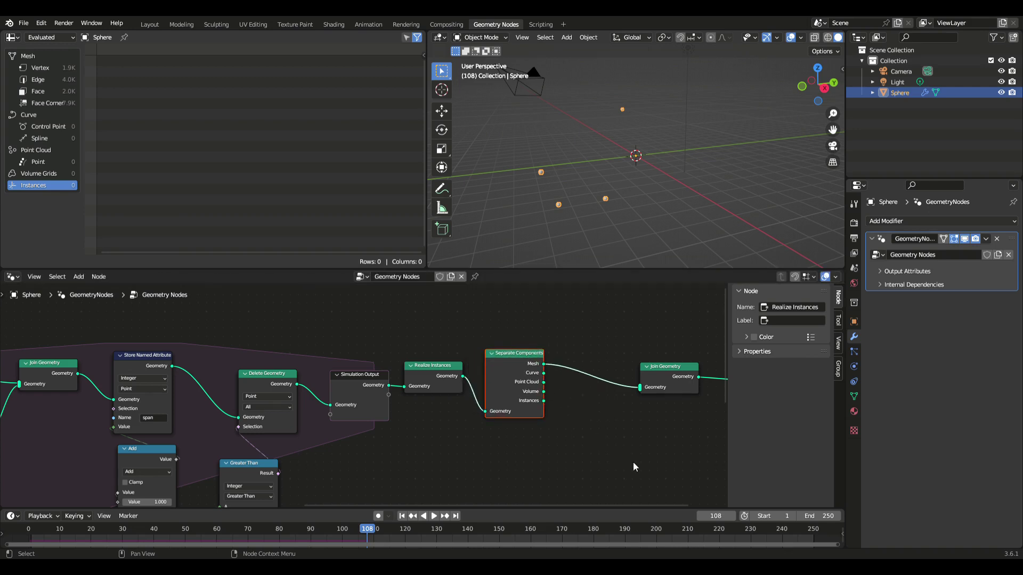
pyautogui.moveTo(626, 336); pyautogui.dragTo(742, 403)
pyautogui.moveTo(692, 371); pyautogui.dragTo(677, 319)
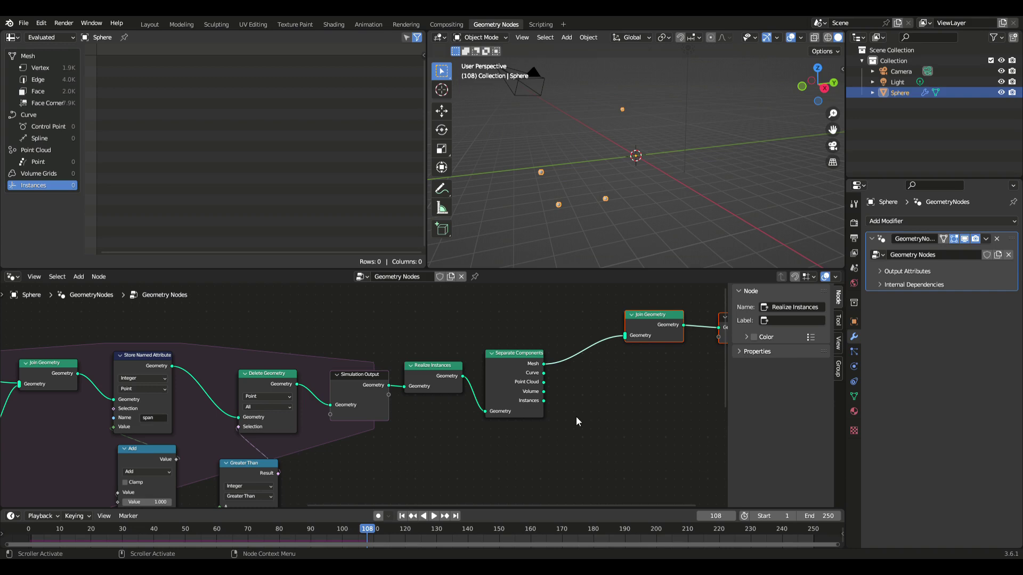
# Step: Add a Set Curve Radius node beside Separate Components and feed it from the Curve output
pyautogui.moveTo(576, 417); pyautogui.dragTo(434, 410, button='middle')
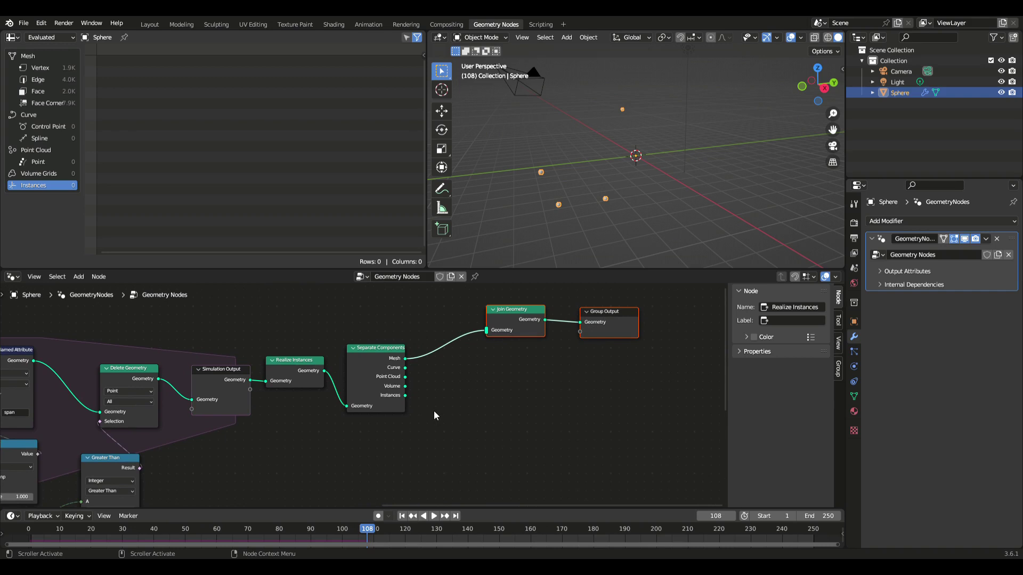
pyautogui.moveTo(431, 424); pyautogui.dragTo(463, 392, button='middle')
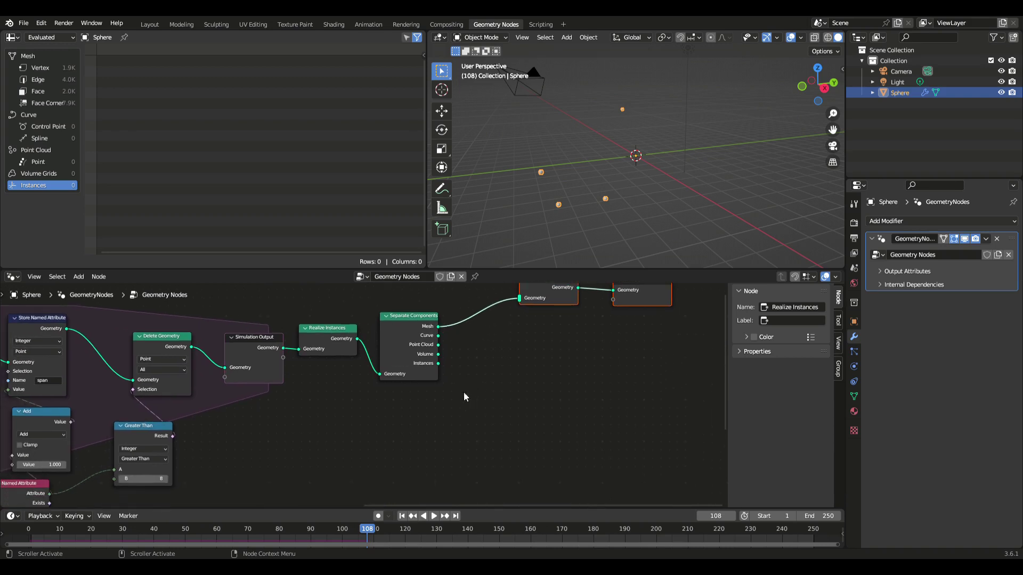
pyautogui.click(78, 277)
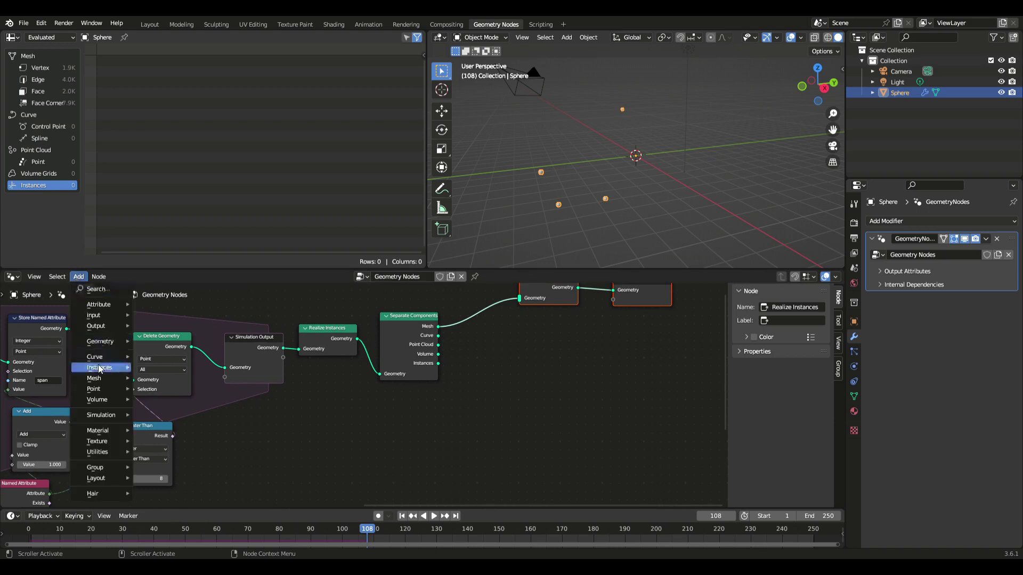
pyautogui.moveTo(106, 356)
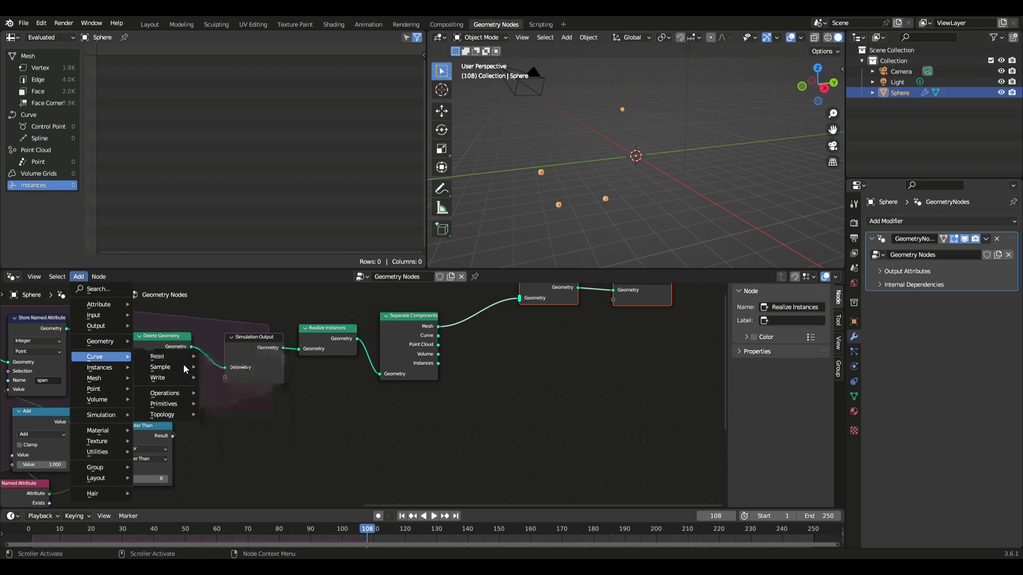
pyautogui.moveTo(186, 370)
pyautogui.moveTo(180, 398)
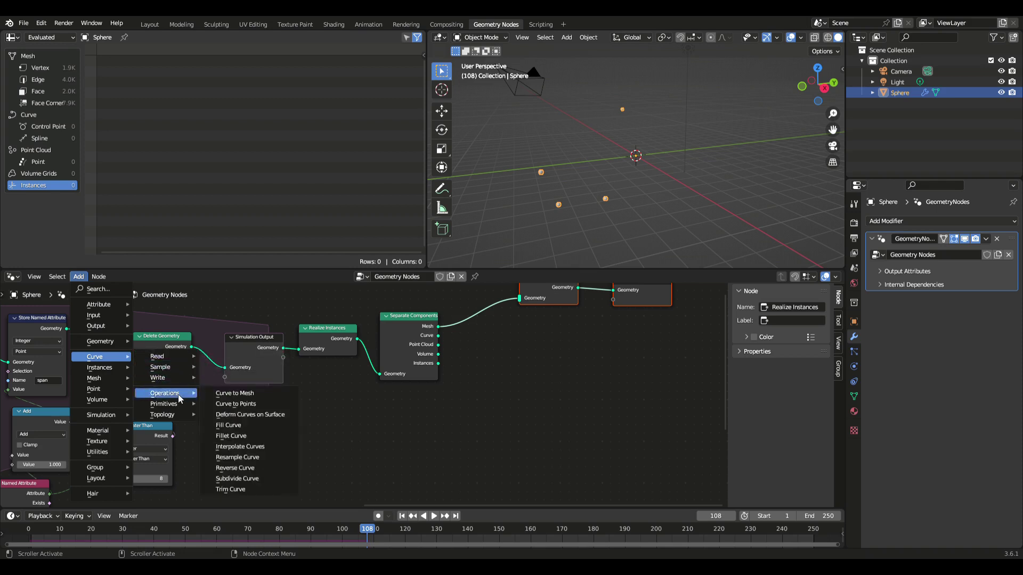
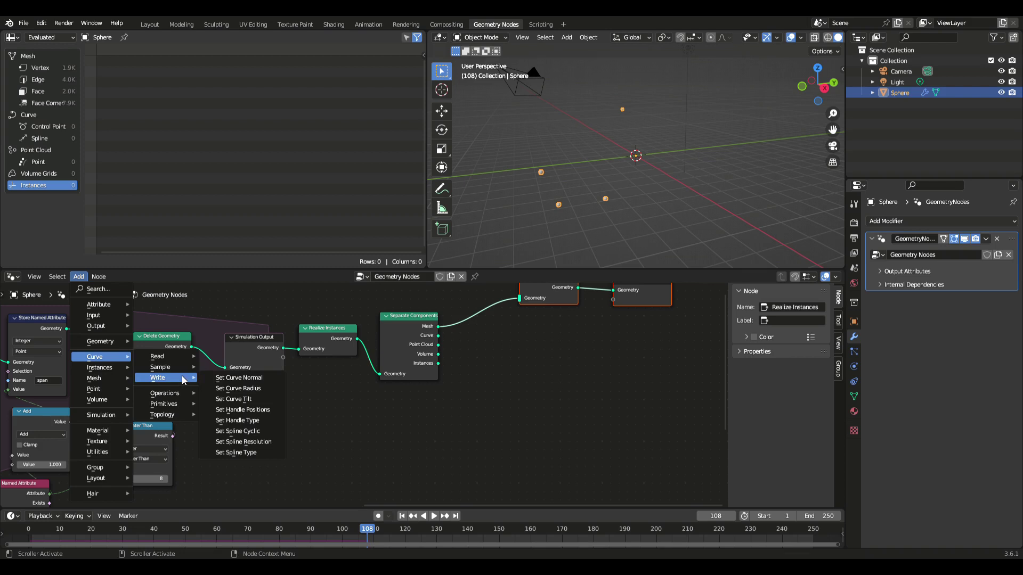
pyautogui.click(241, 389)
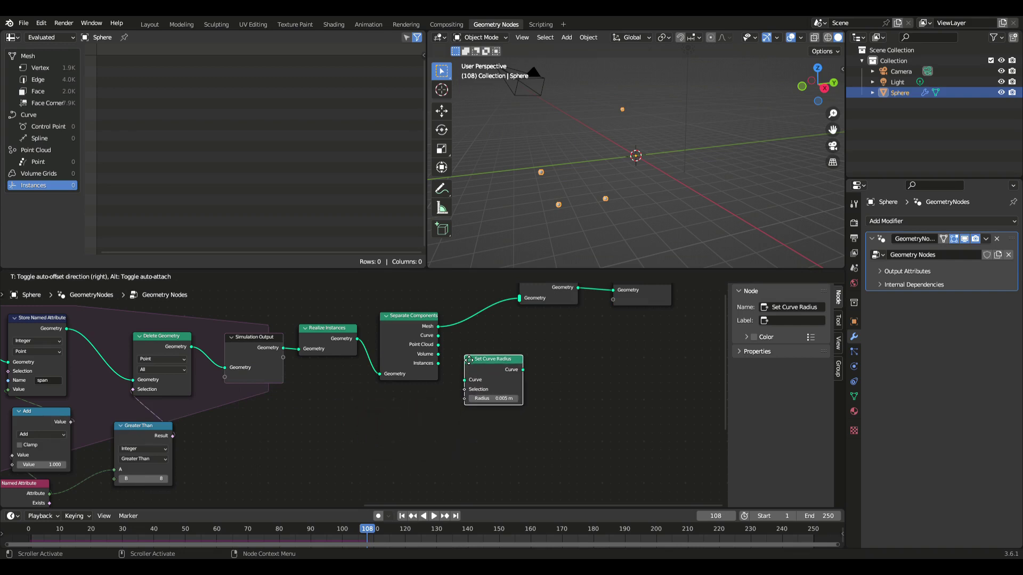
pyautogui.click(469, 360)
pyautogui.moveTo(439, 334); pyautogui.dragTo(466, 383)
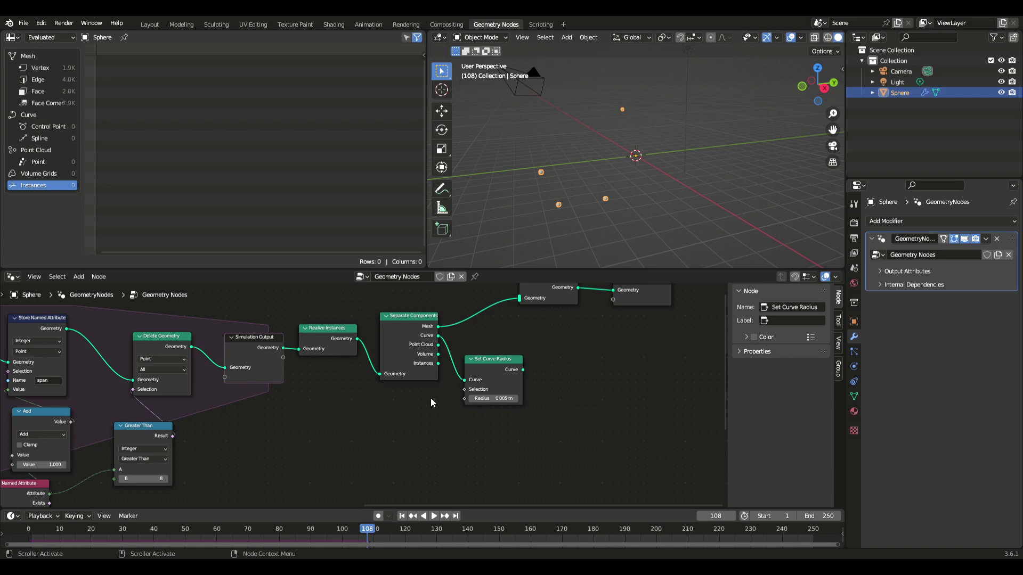
# Step: Add a Spline Parameter node below Separate Components and connect its Factor output to the Radius input of Set Curve Radius
pyautogui.click(79, 277)
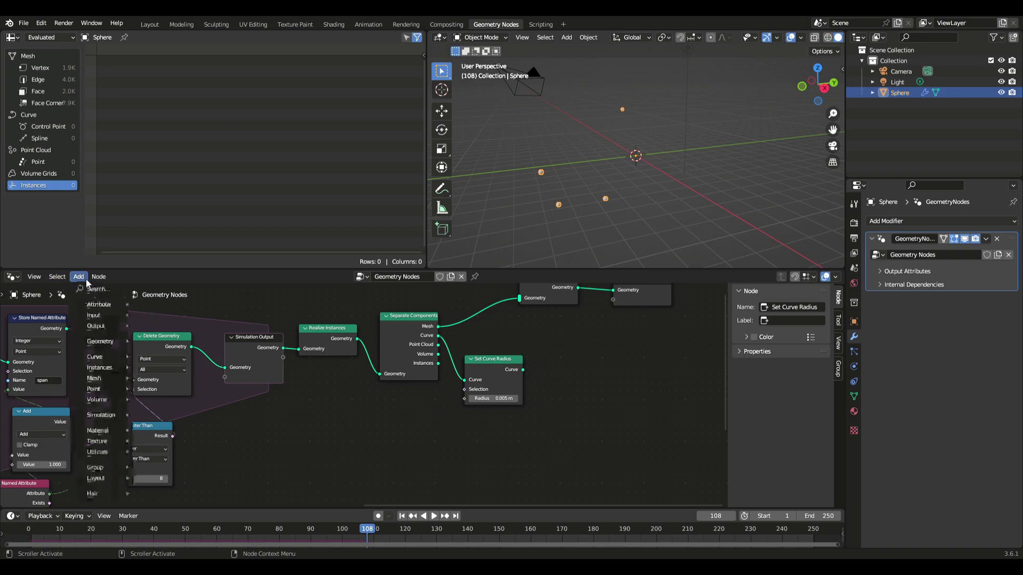
pyautogui.moveTo(118, 431)
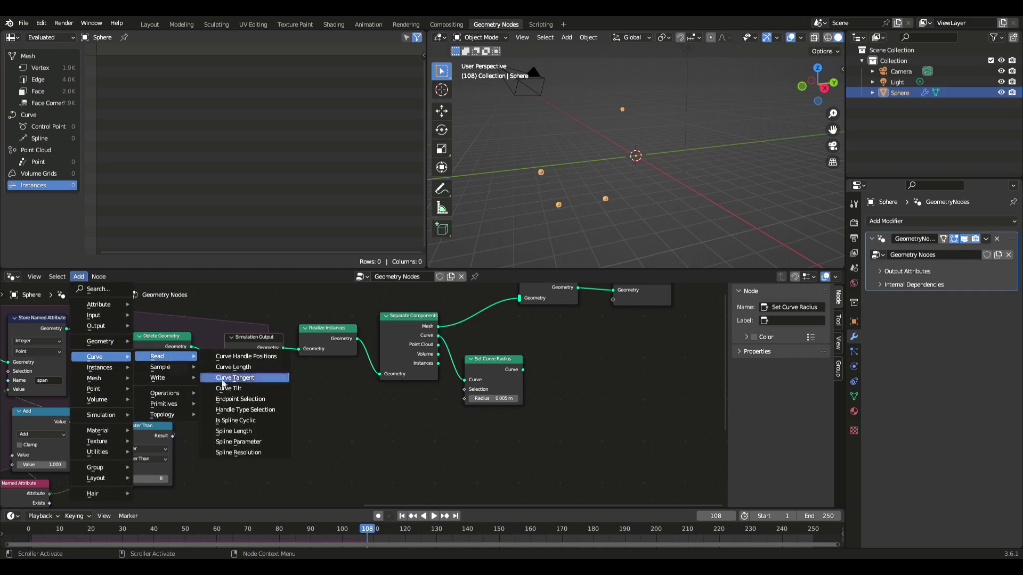
pyautogui.click(259, 445)
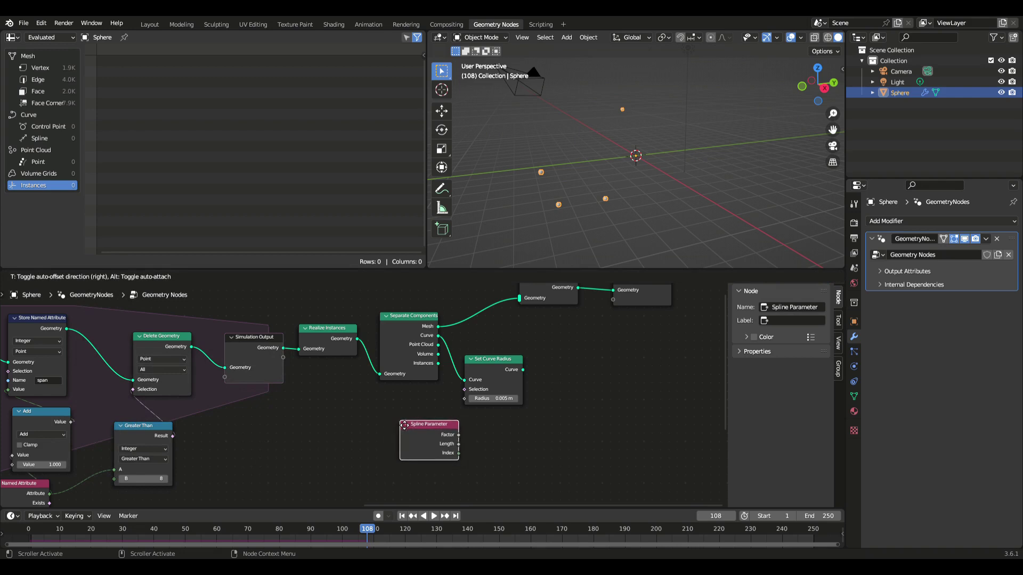
pyautogui.click(404, 424)
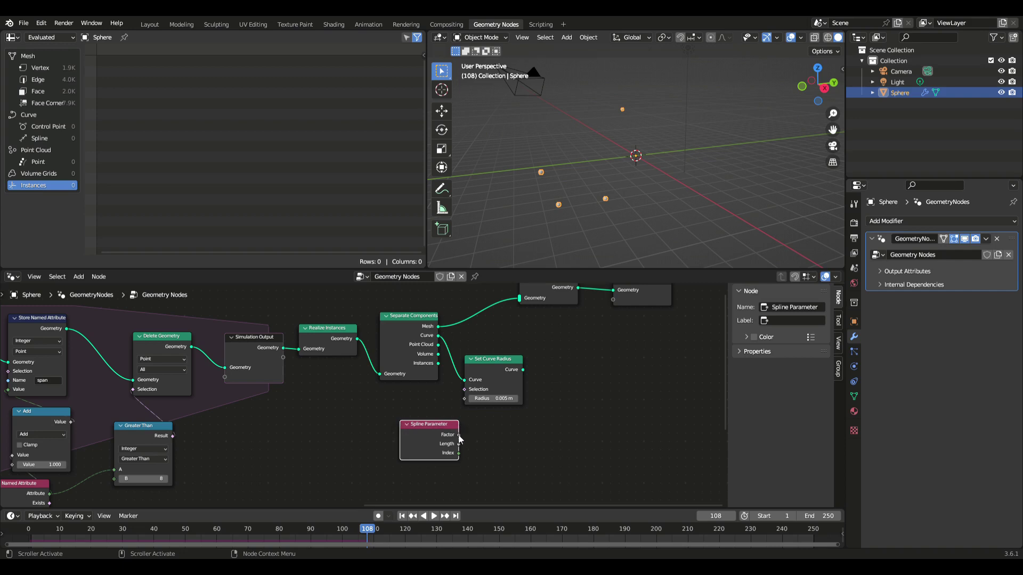
pyautogui.moveTo(458, 437)
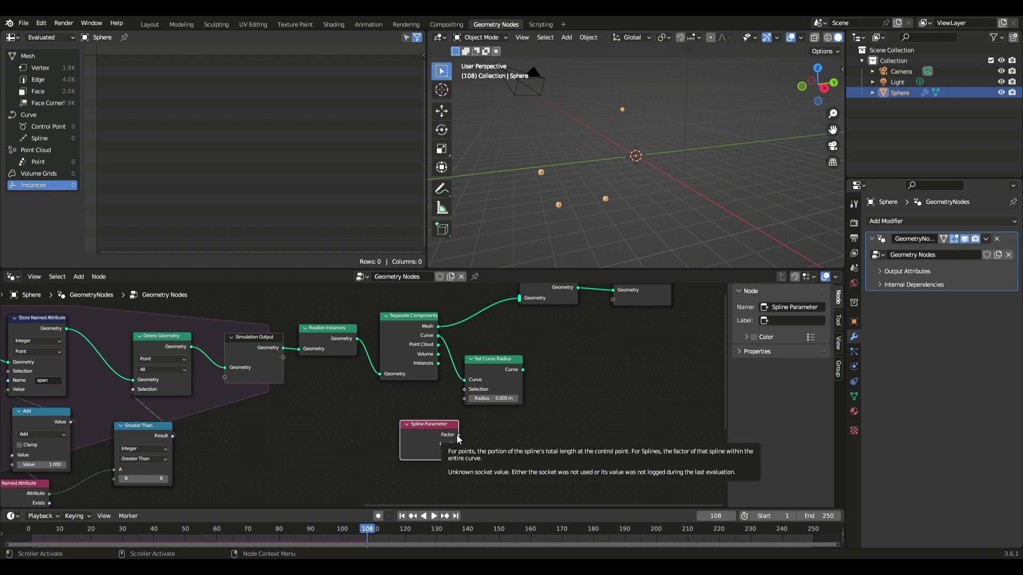
pyautogui.moveTo(459, 437); pyautogui.dragTo(465, 399)
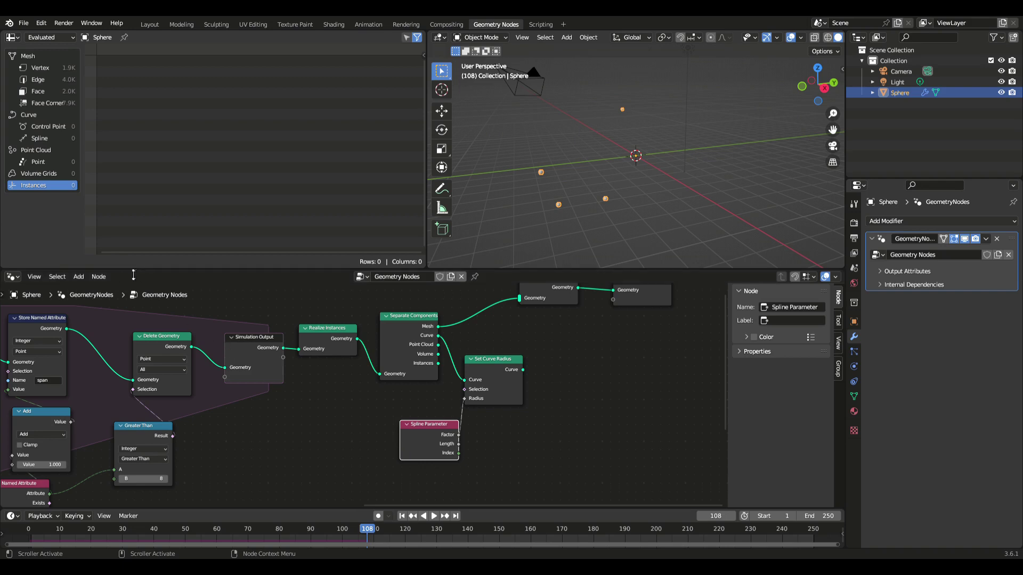
# Step: Add a Curve to Mesh node after Set Curve Radius and connect the Curve output to its Curve input
pyautogui.click(79, 277)
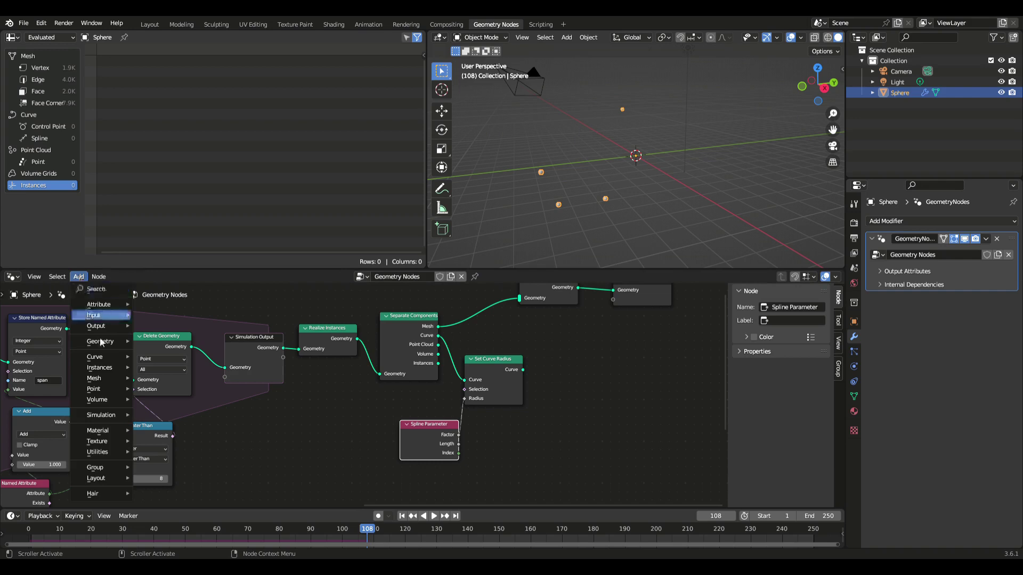
pyautogui.moveTo(104, 362)
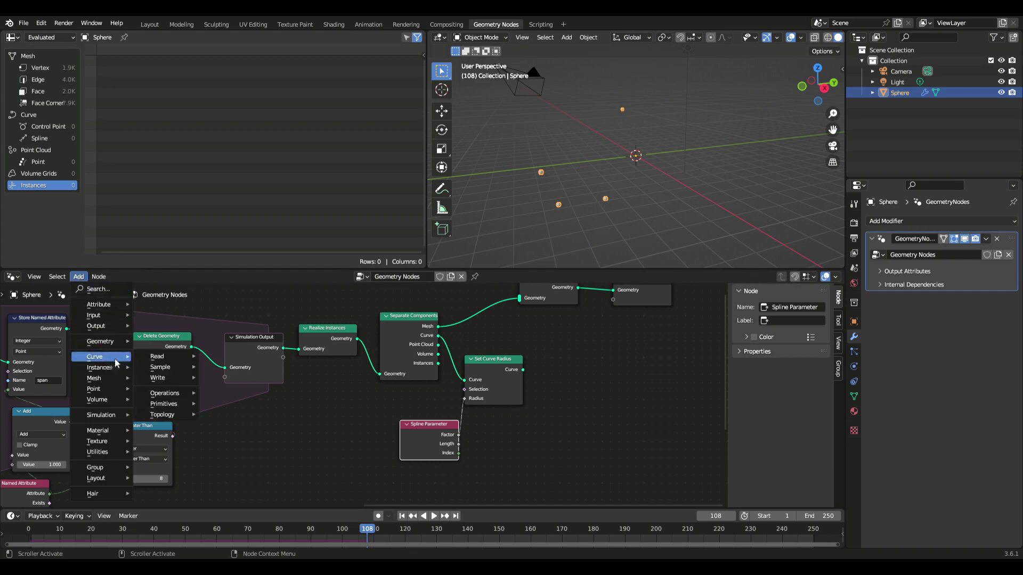
pyautogui.moveTo(170, 395)
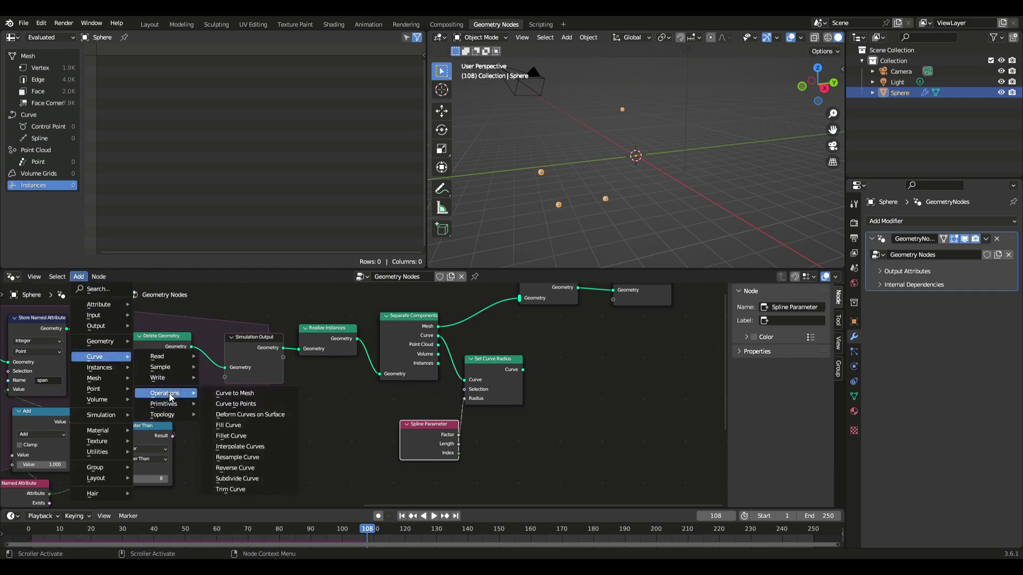
pyautogui.click(234, 393)
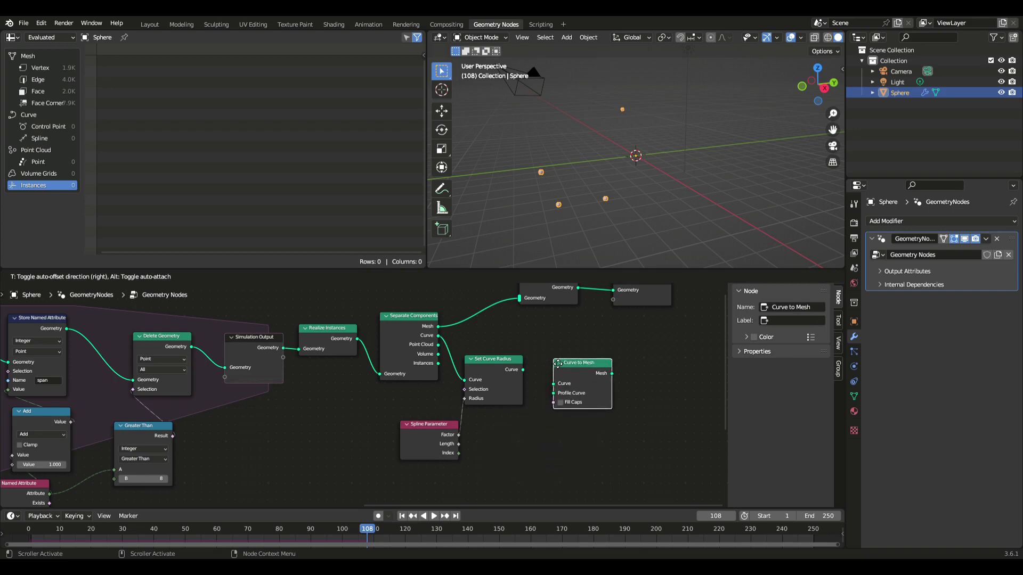
pyautogui.click(558, 364)
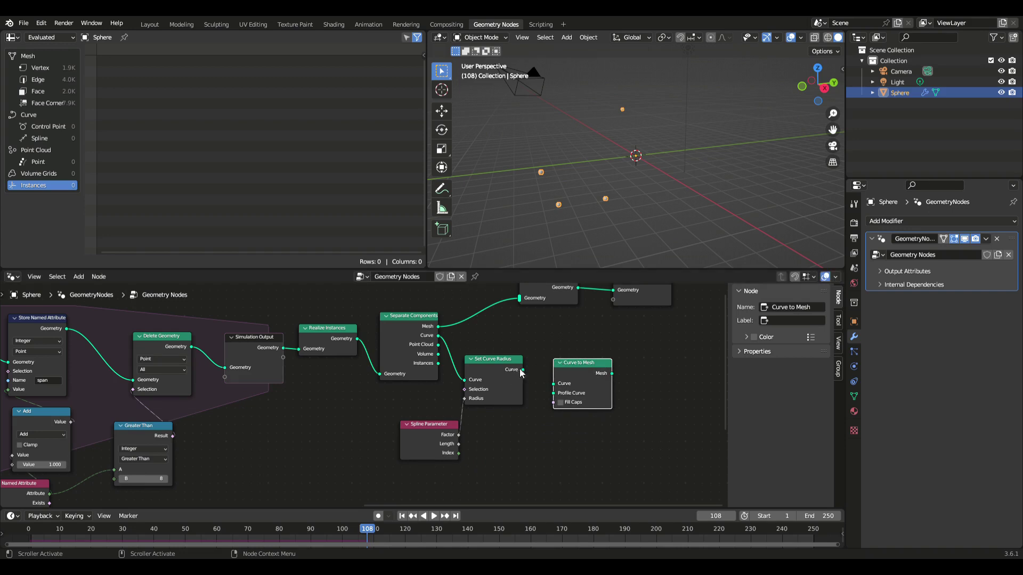
pyautogui.moveTo(523, 370); pyautogui.dragTo(553, 384)
# Step: Add a Curve Circle node below Curve to Mesh
pyautogui.click(79, 277)
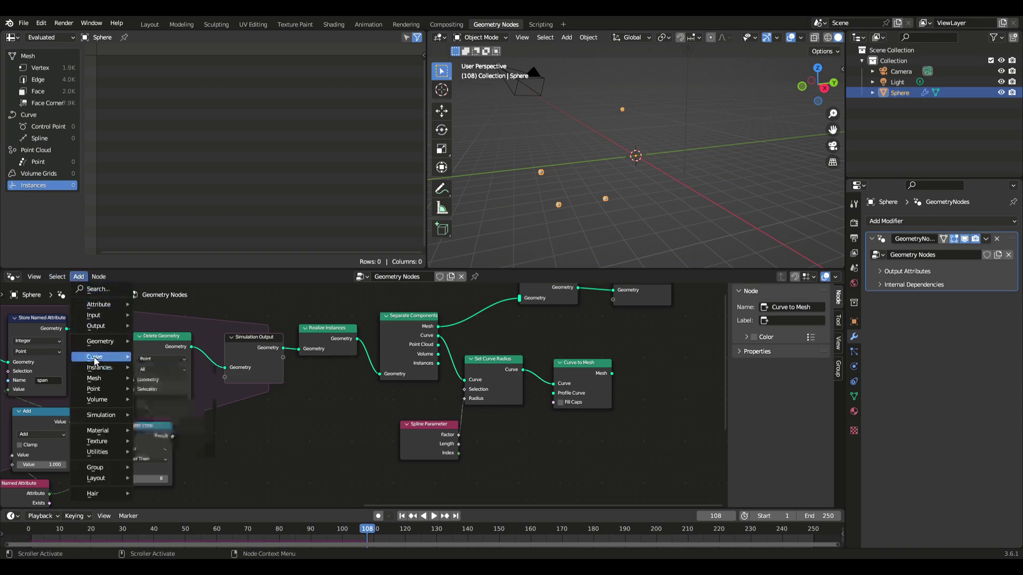
pyautogui.moveTo(96, 362)
pyautogui.moveTo(176, 408)
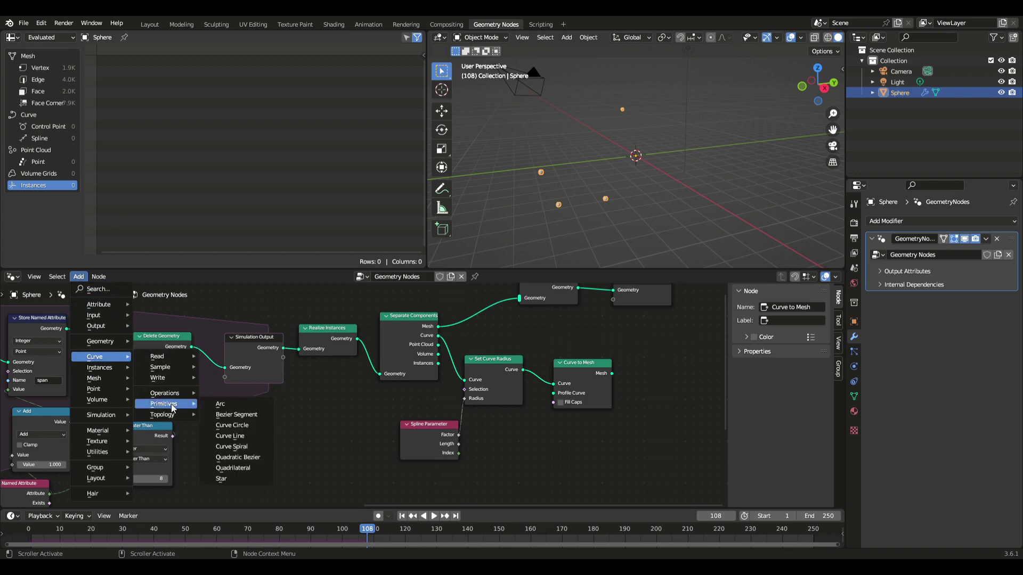
pyautogui.click(232, 425)
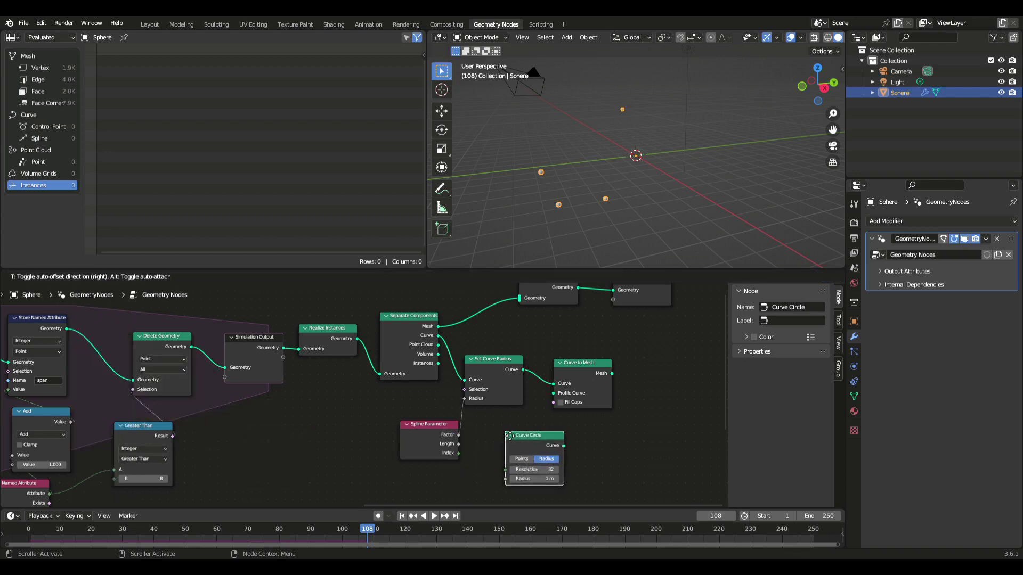
pyautogui.click(511, 435)
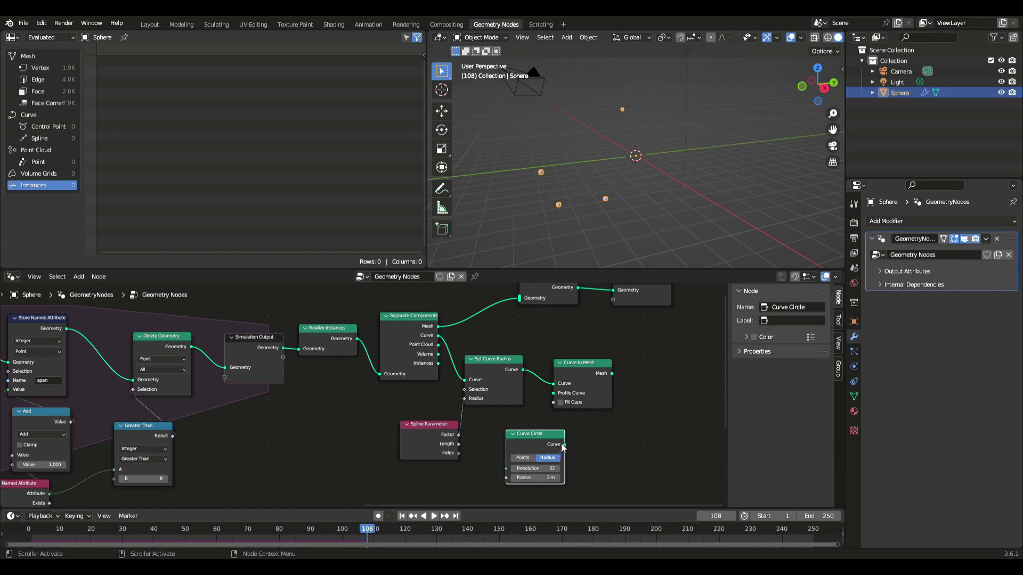
# Step: Use the Curve Circle as the Profile Curve of Curve to Mesh and set the circle's radius to 0.25 m
pyautogui.moveTo(564, 445); pyautogui.dragTo(553, 394)
pyautogui.doubleClick(547, 478)
pyautogui.write('0.25')
pyautogui.press('Return')
# Step: Move Join Geometry and Group Output away to make room, and link the Curve to Mesh output into Join Geometry
pyautogui.scroll(2, 518, 478)
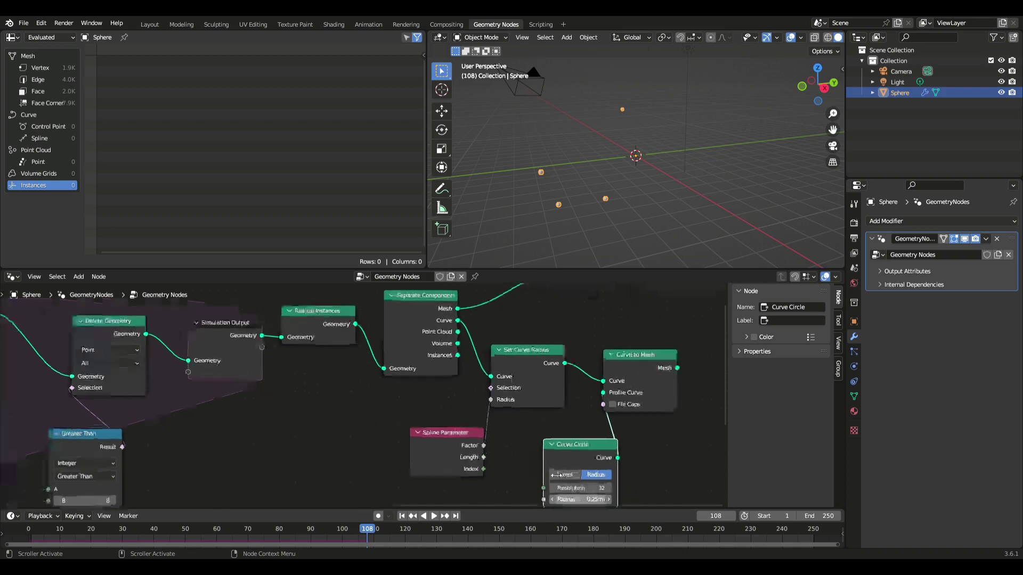
pyautogui.moveTo(626, 461); pyautogui.dragTo(332, 478, button='middle')
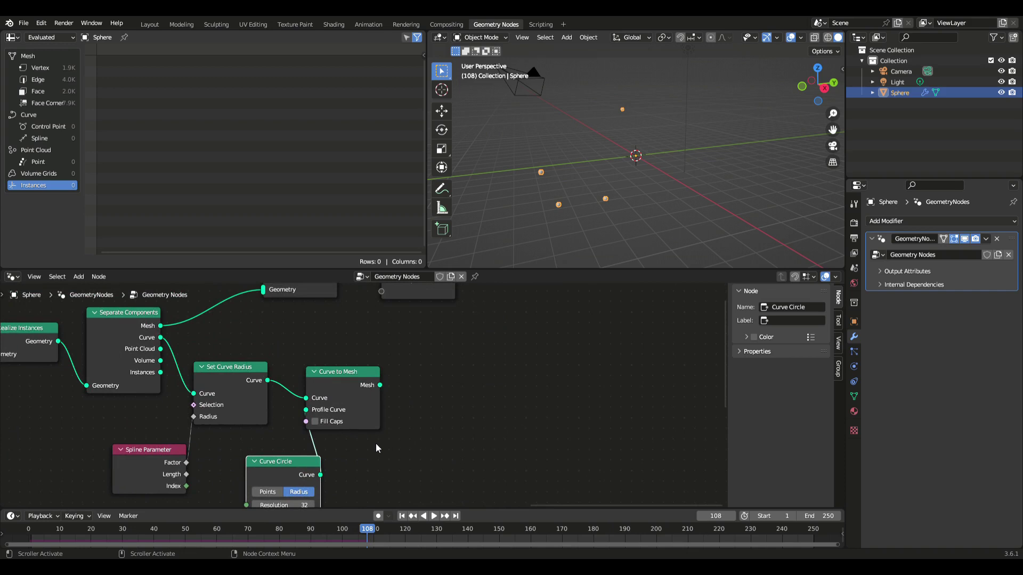
pyautogui.moveTo(450, 413); pyautogui.dragTo(462, 454, button='middle')
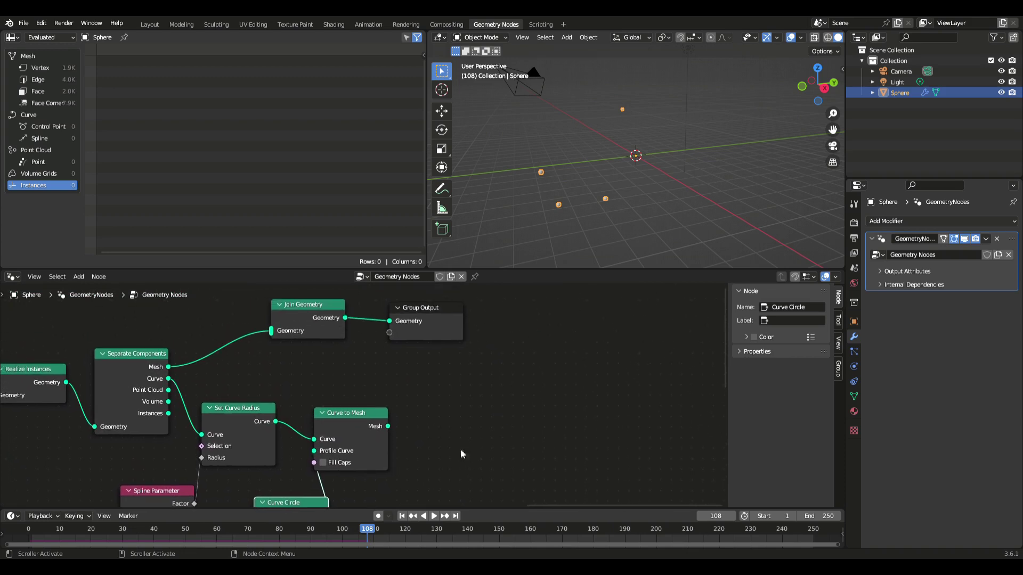
pyautogui.moveTo(252, 298); pyautogui.dragTo(514, 337)
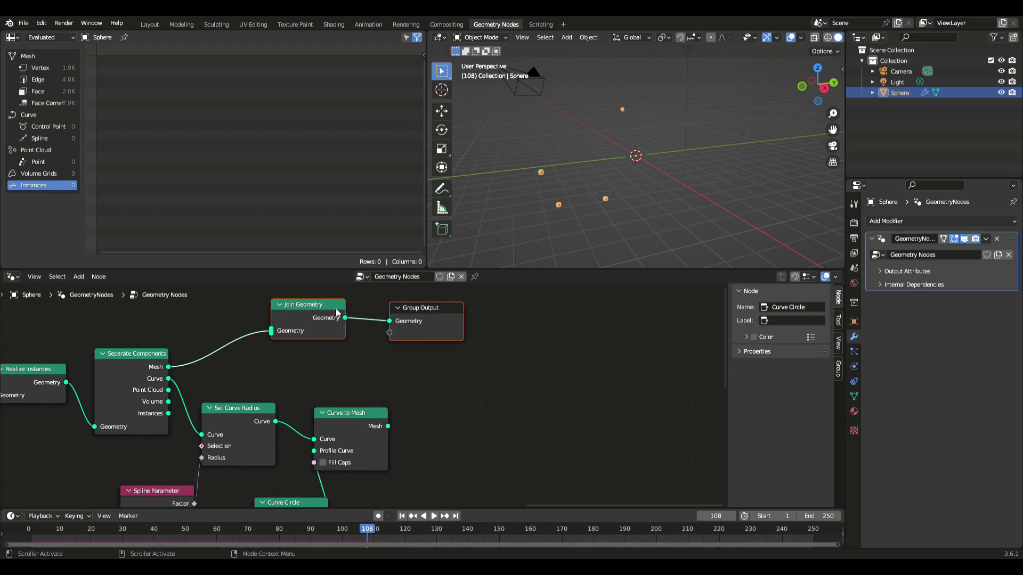
pyautogui.press('g')
pyautogui.click(564, 317)
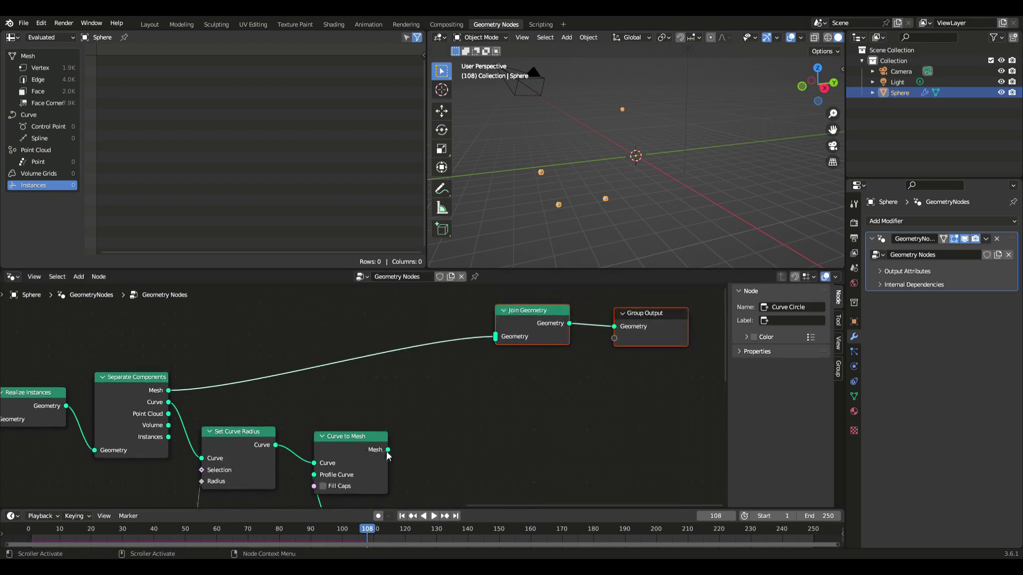
pyautogui.moveTo(388, 450); pyautogui.dragTo(495, 337)
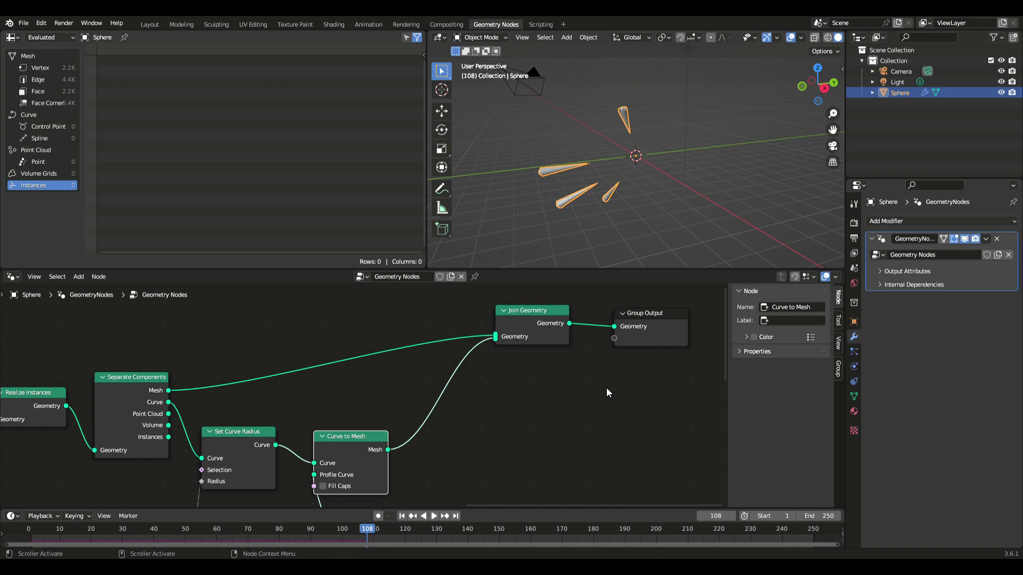
# Step: Play the simulation from frame 1 and examine the tapered streaks in the 3D view from another angle
pyautogui.scroll(-1, 557, 402)
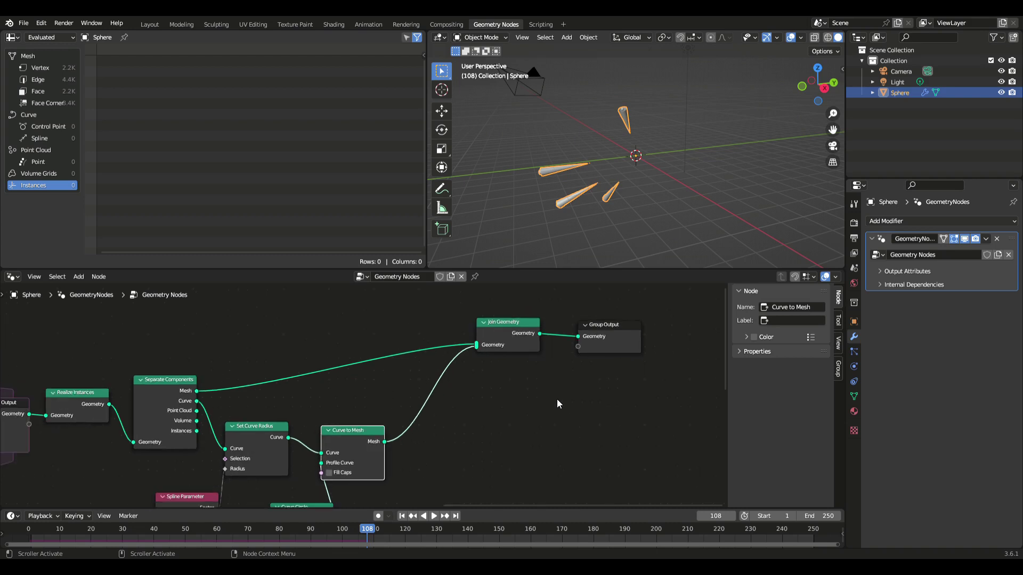
pyautogui.moveTo(539, 405); pyautogui.dragTo(606, 319, button='middle')
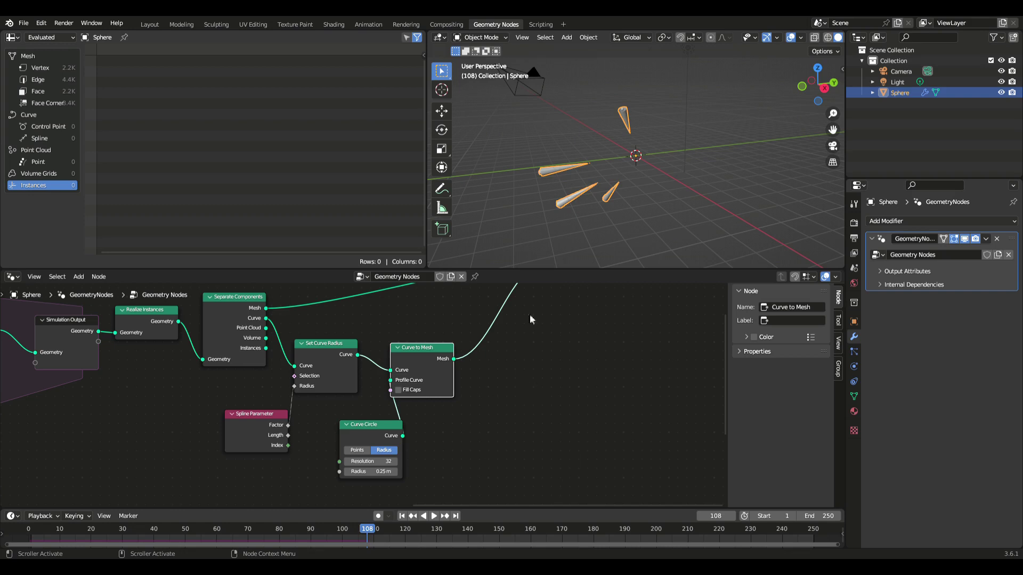
pyautogui.click(402, 517)
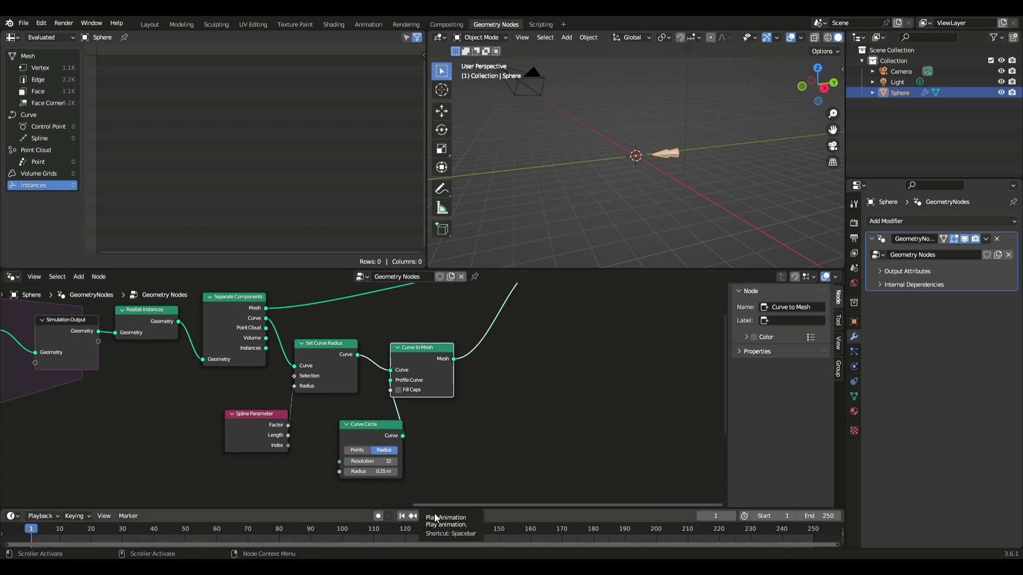
pyautogui.click(435, 516)
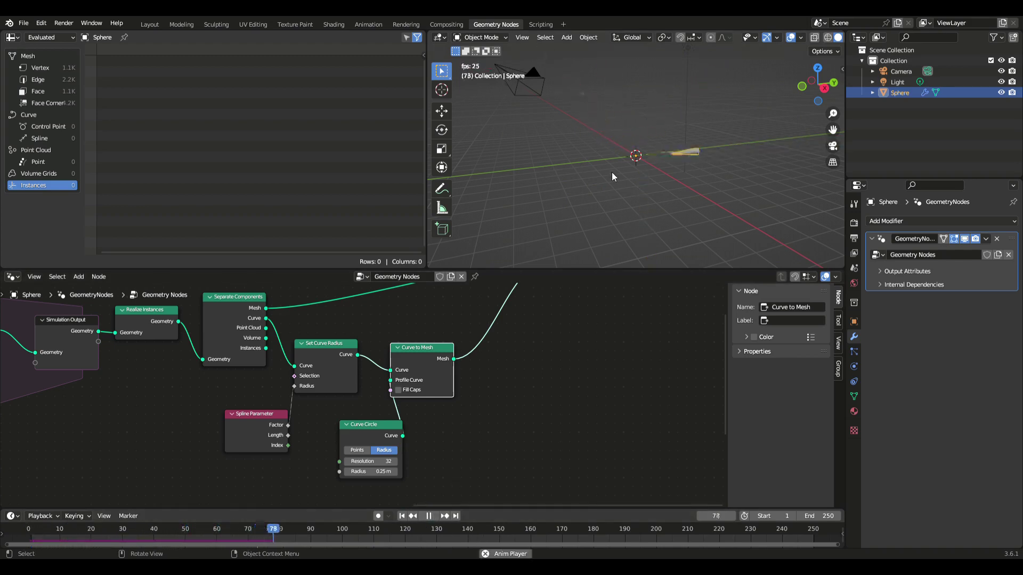
pyautogui.press('space')
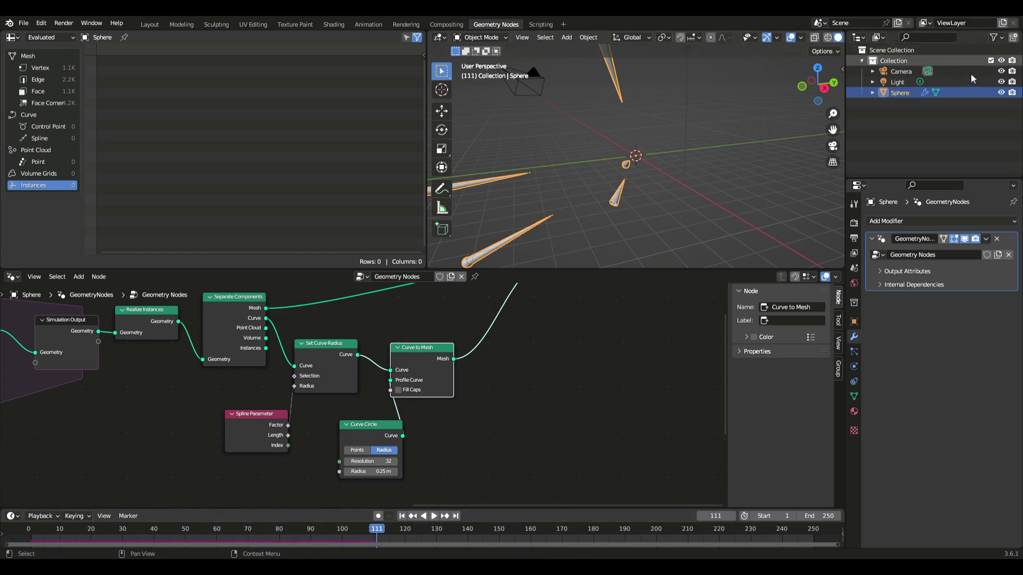
pyautogui.scroll(-3, 643, 159)
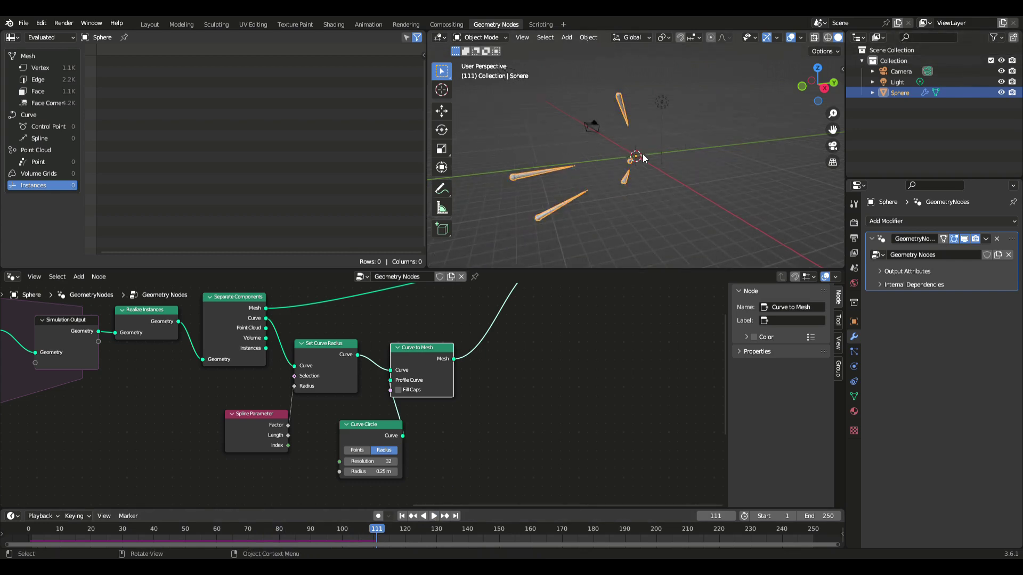
pyautogui.moveTo(643, 158); pyautogui.dragTo(717, 117, button='middle')
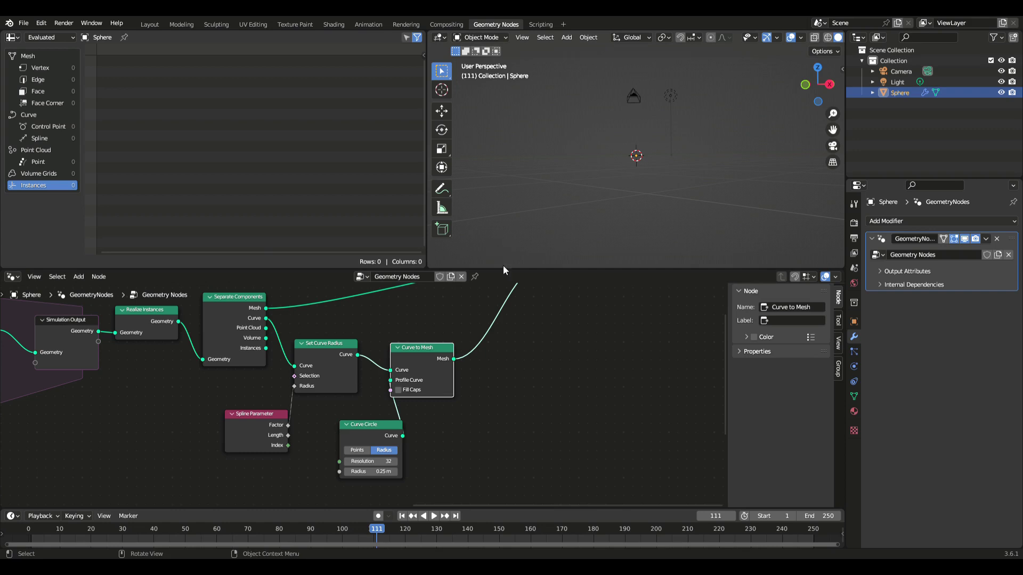
# Step: Link the Group Input's Geometry directly into the final Join Geometry node alongside the streak meshes
pyautogui.scroll(-5, 462, 412)
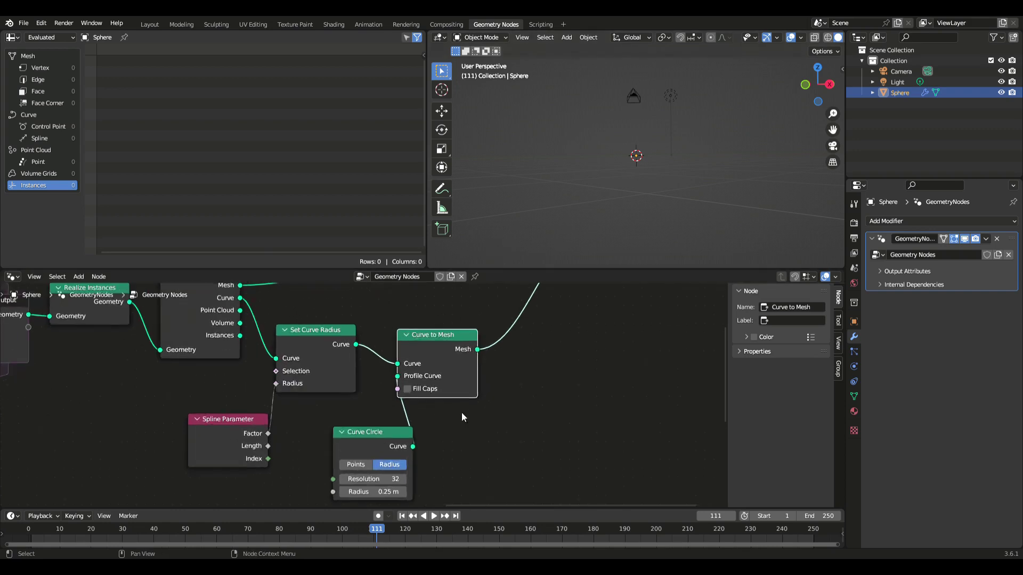
pyautogui.moveTo(223, 313); pyautogui.dragTo(617, 352, button='middle')
pyautogui.moveTo(223, 397); pyautogui.dragTo(549, 378)
pyautogui.scroll(3, 568, 375)
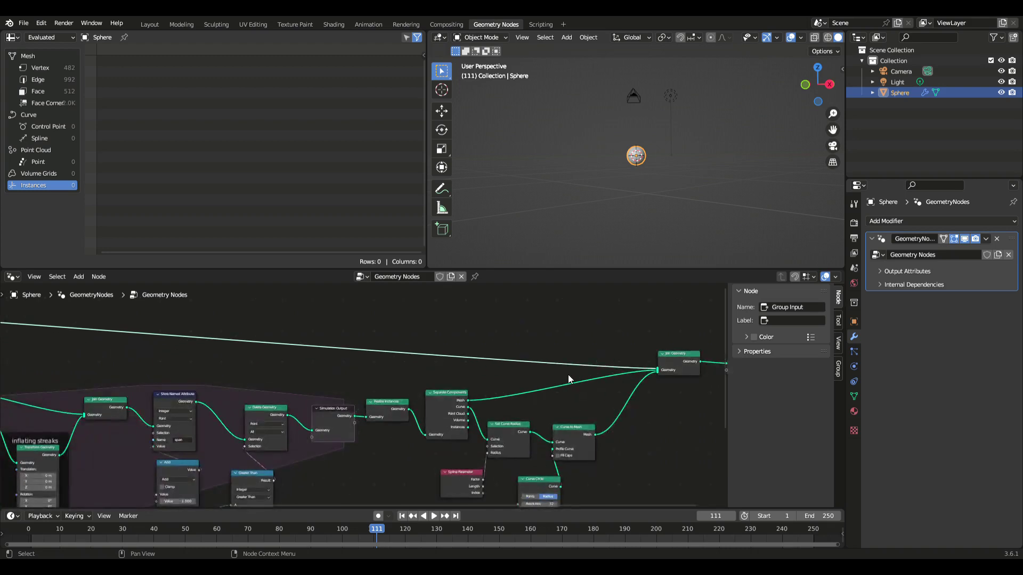
pyautogui.moveTo(647, 388); pyautogui.dragTo(438, 374, button='middle')
pyautogui.scroll(1, 508, 365)
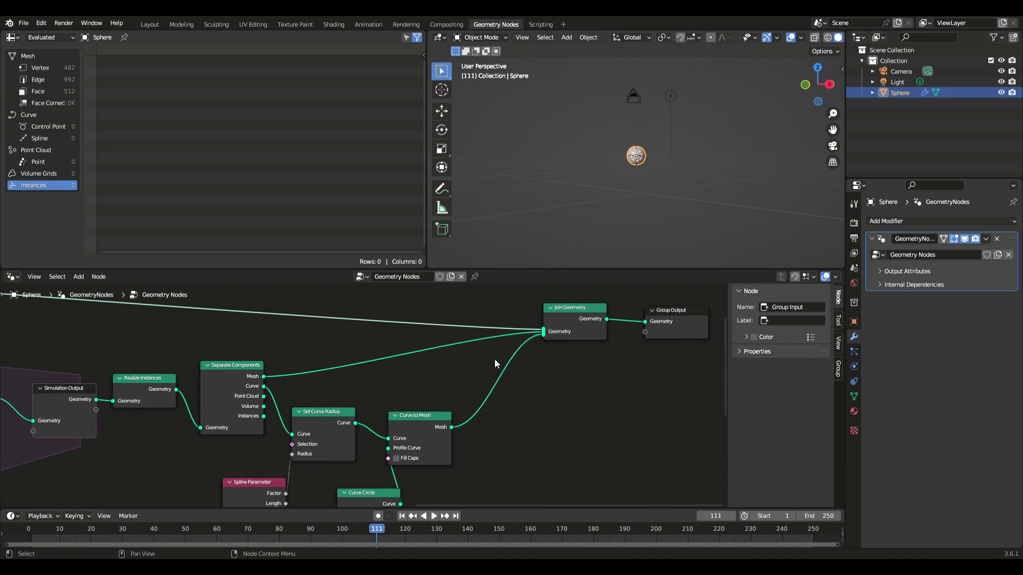
# Step: Review the node tree from the Group Input node through the simulation zone to the Group Output
pyautogui.scroll(-4, 495, 359)
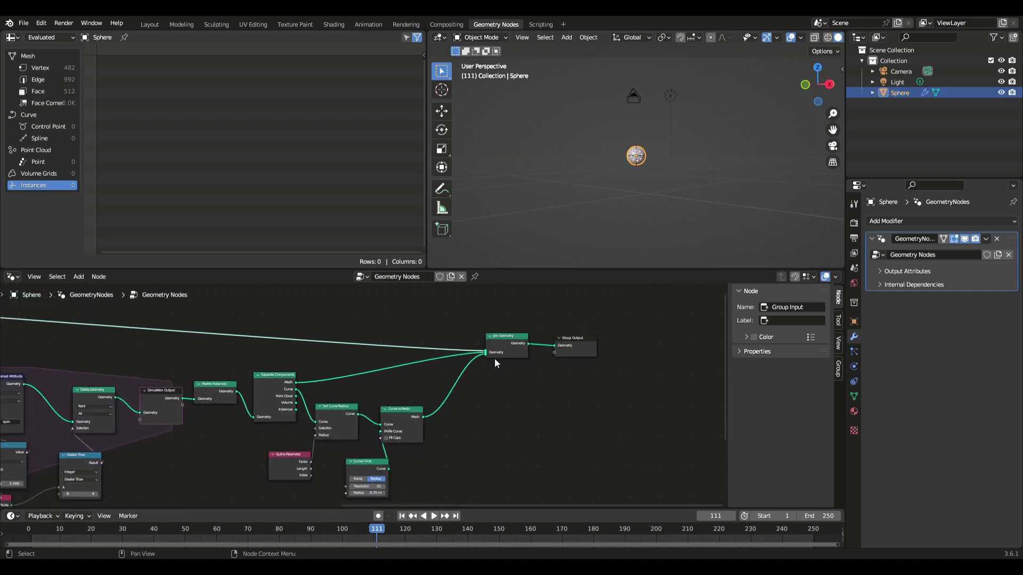
pyautogui.moveTo(203, 360); pyautogui.dragTo(114, 400, button='middle')
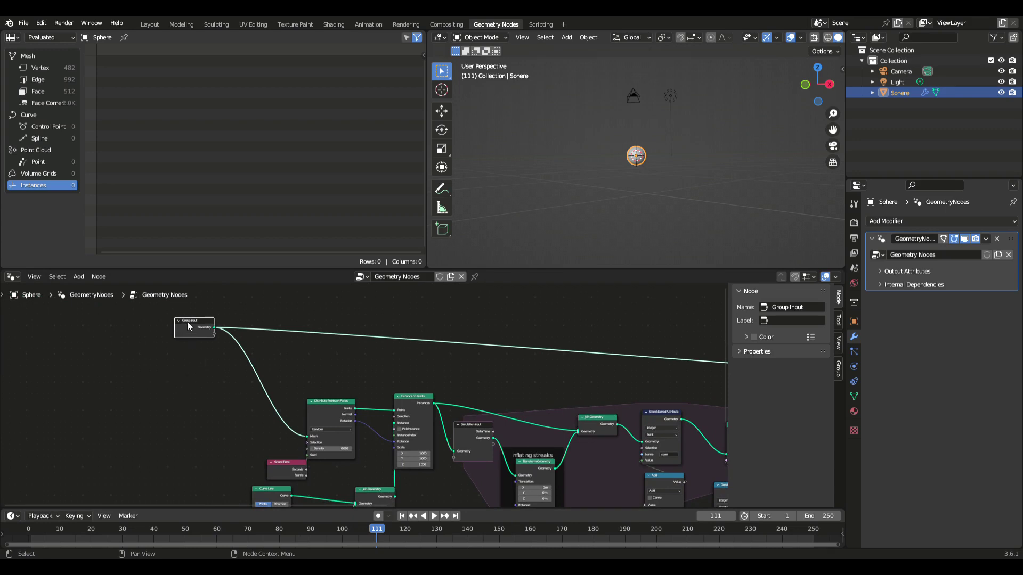
pyautogui.moveTo(188, 326); pyautogui.dragTo(193, 346)
pyautogui.scroll(2, 196, 398)
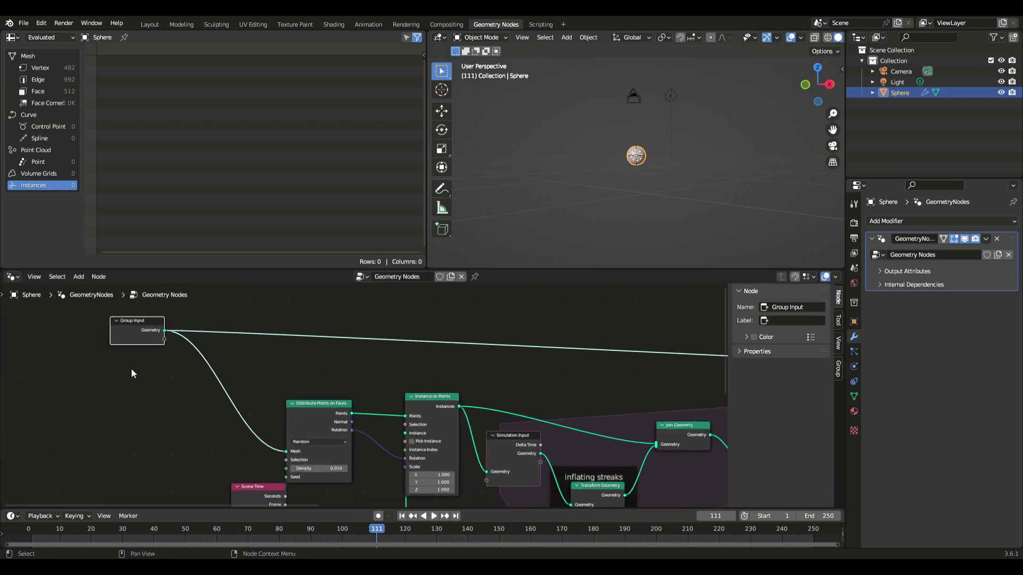
pyautogui.moveTo(133, 373); pyautogui.dragTo(296, 388, button='middle')
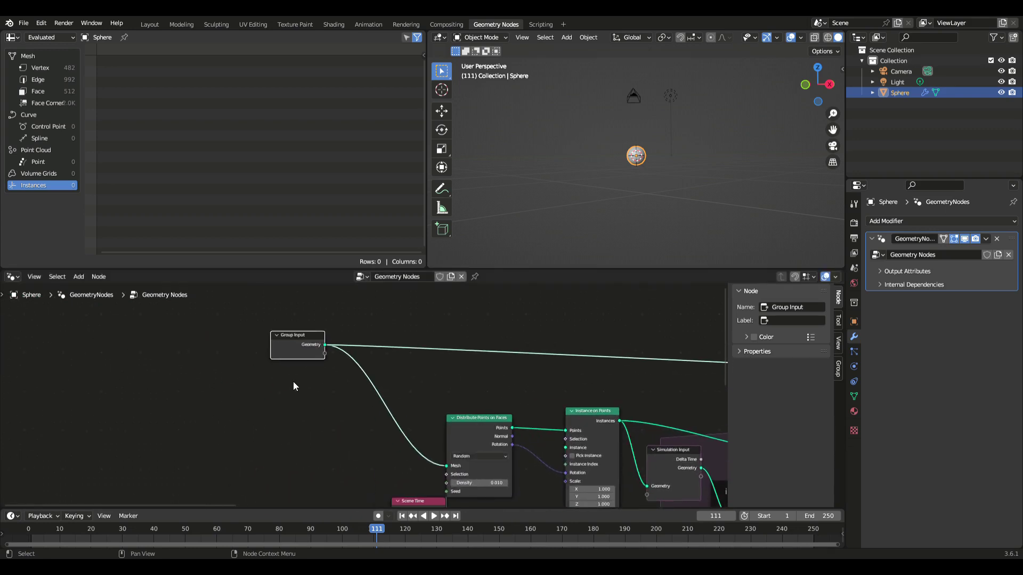
pyautogui.moveTo(562, 385); pyautogui.dragTo(174, 342, button='middle')
pyautogui.moveTo(624, 365); pyautogui.dragTo(167, 325, button='middle')
pyautogui.moveTo(577, 363); pyautogui.dragTo(417, 361, button='middle')
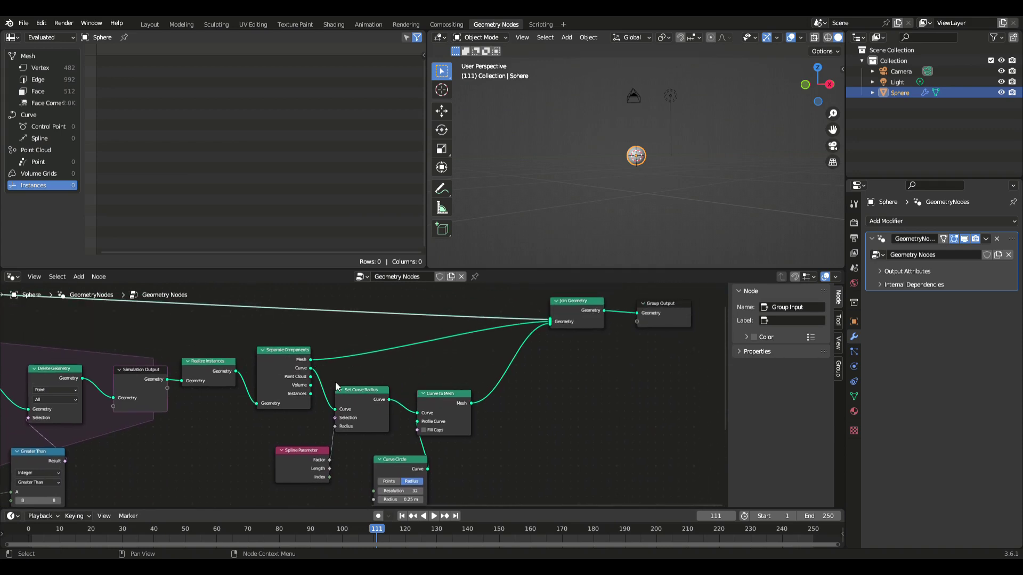
# Step: Link the Mesh output of Separate Components to a new socket on the Group Output
pyautogui.scroll(2, 300, 368)
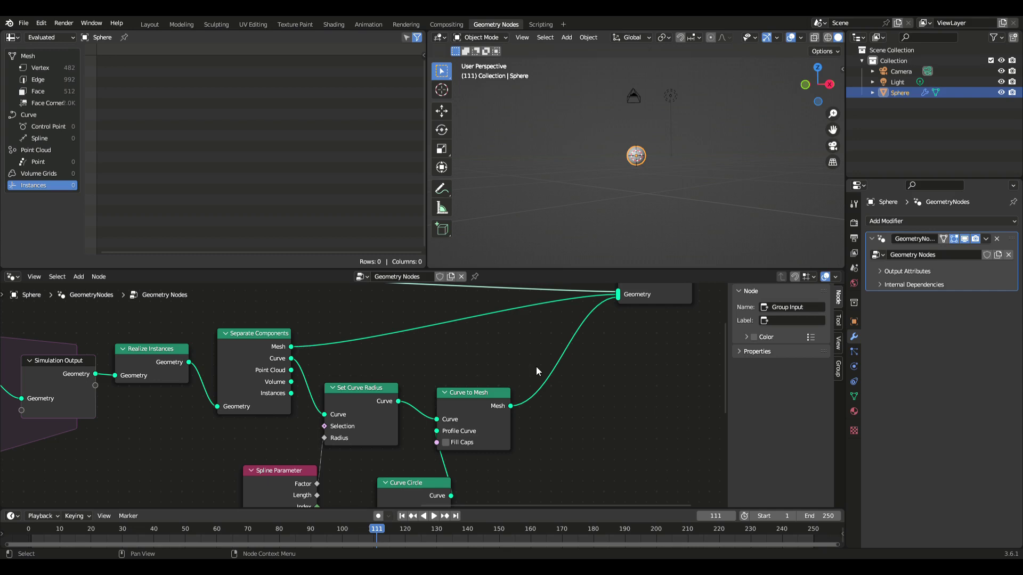
pyautogui.moveTo(645, 351); pyautogui.dragTo(534, 393, button='middle')
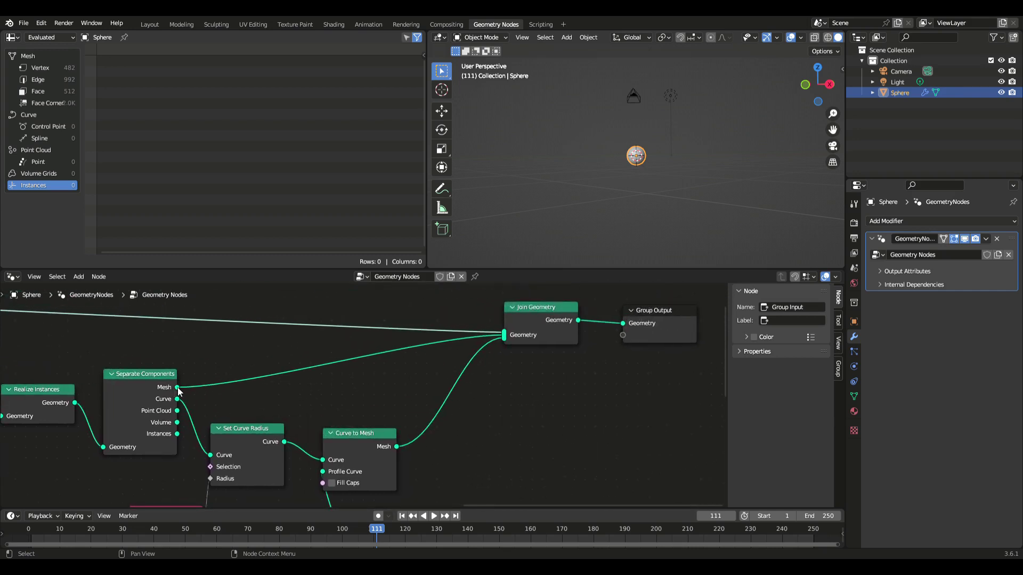
pyautogui.moveTo(177, 387); pyautogui.dragTo(623, 338)
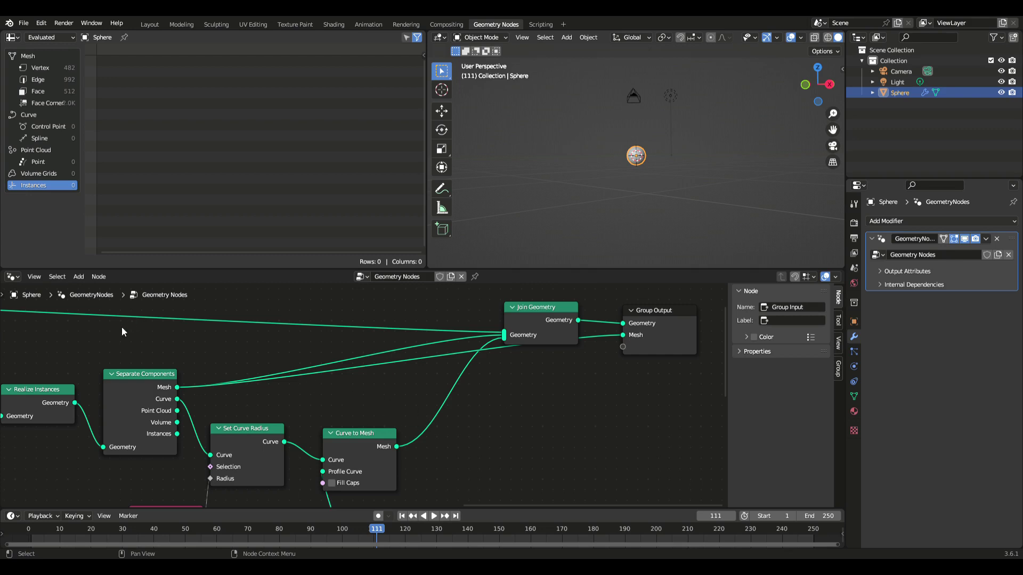
# Step: Add a group input of type Geometry to the node group and name it Mesh
pyautogui.moveTo(123, 335); pyautogui.dragTo(83, 388, button='middle')
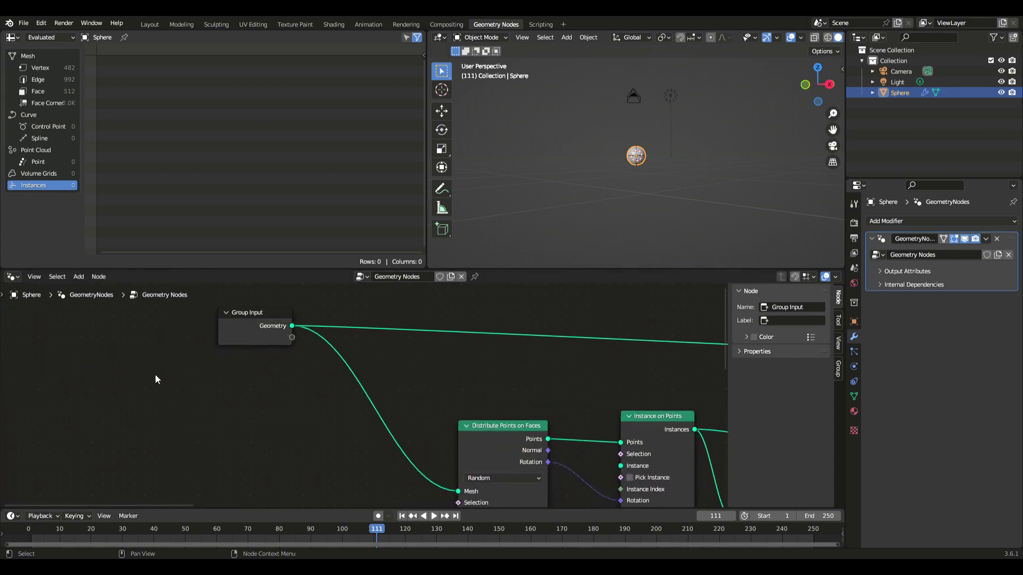
pyautogui.click(244, 312)
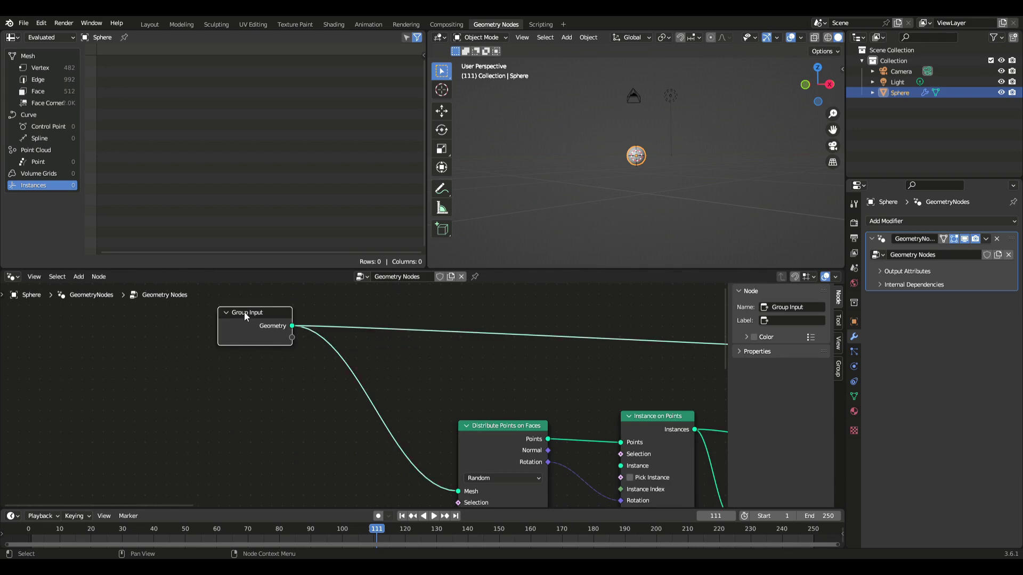
pyautogui.press('n')
pyautogui.press('n')
pyautogui.click(839, 369)
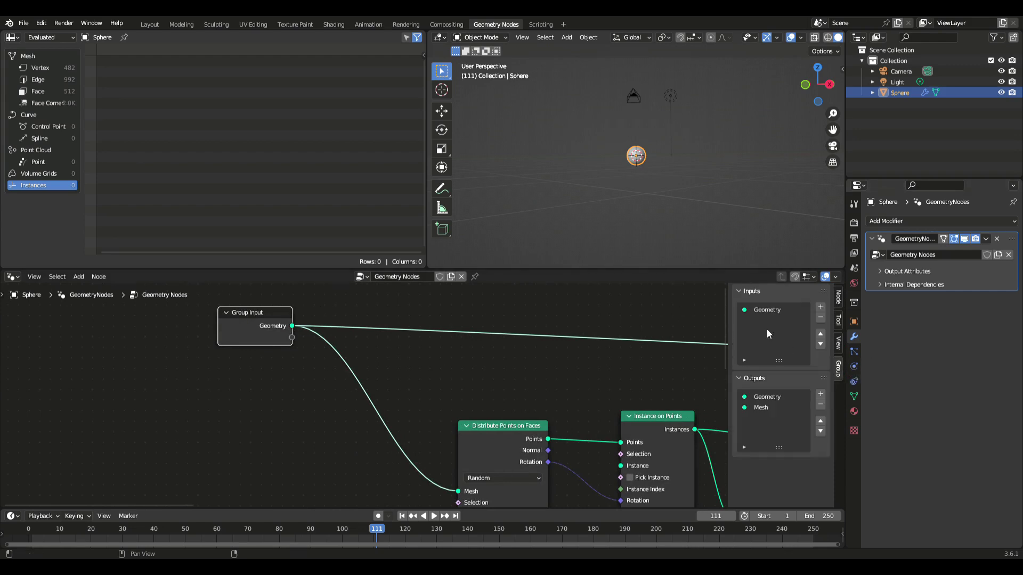
pyautogui.click(822, 305)
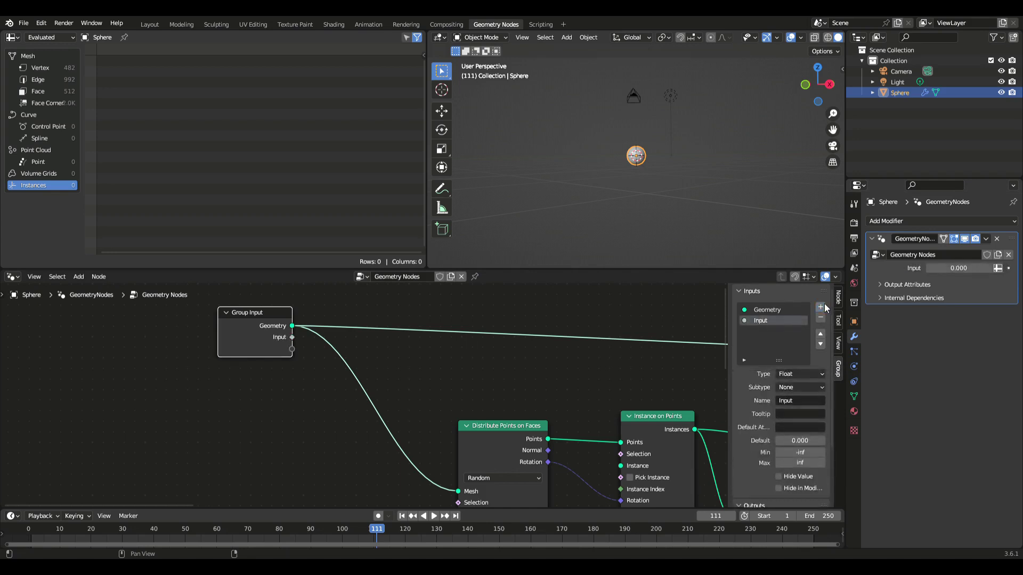
pyautogui.click(802, 375)
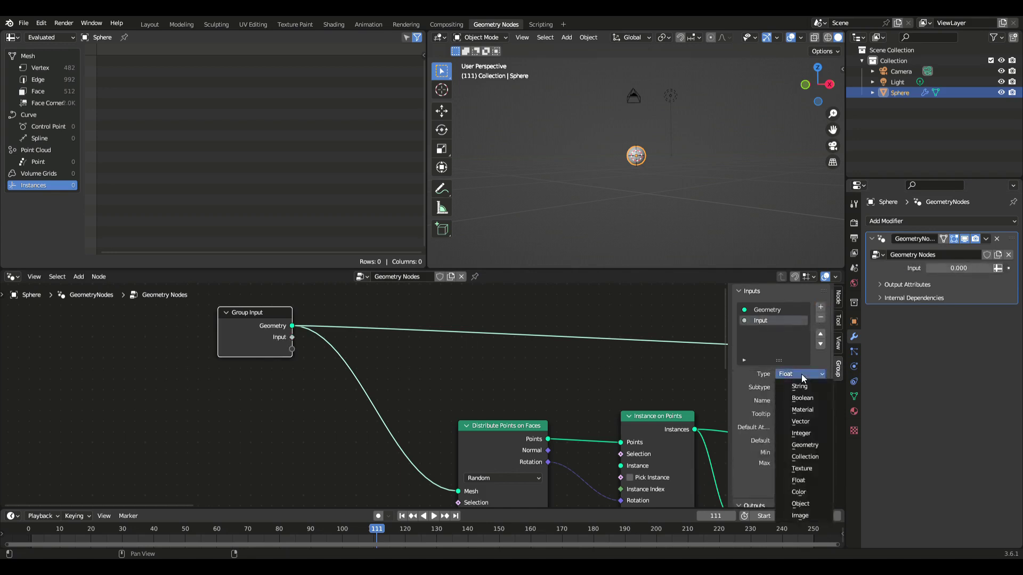
pyautogui.click(806, 446)
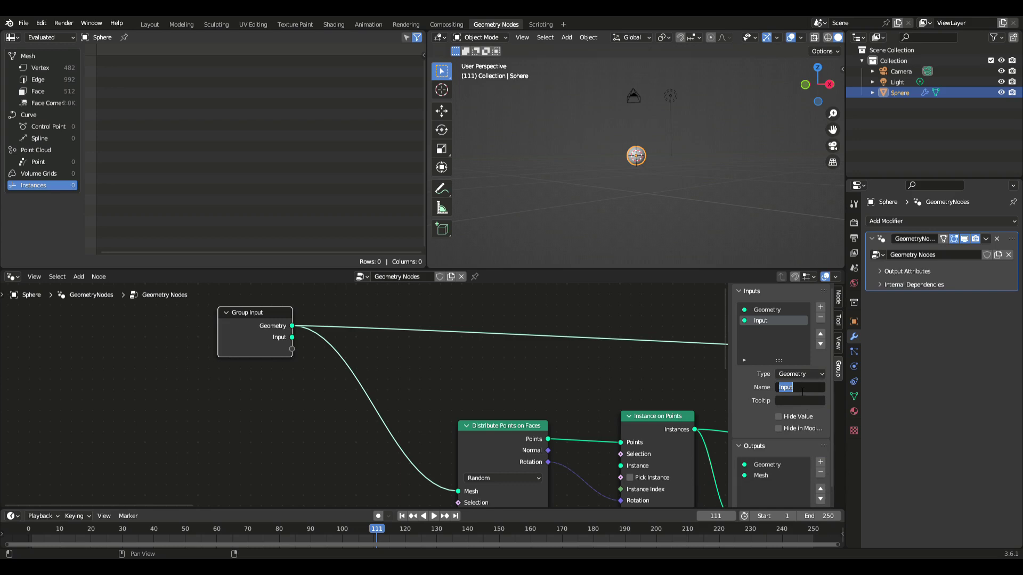
pyautogui.write('Mesh')
pyautogui.press('Return')
# Step: Link the Group Input's Mesh socket to the Mesh input of Distribute Points on Faces, replacing the Geometry link
pyautogui.moveTo(540, 384); pyautogui.dragTo(411, 384, button='middle')
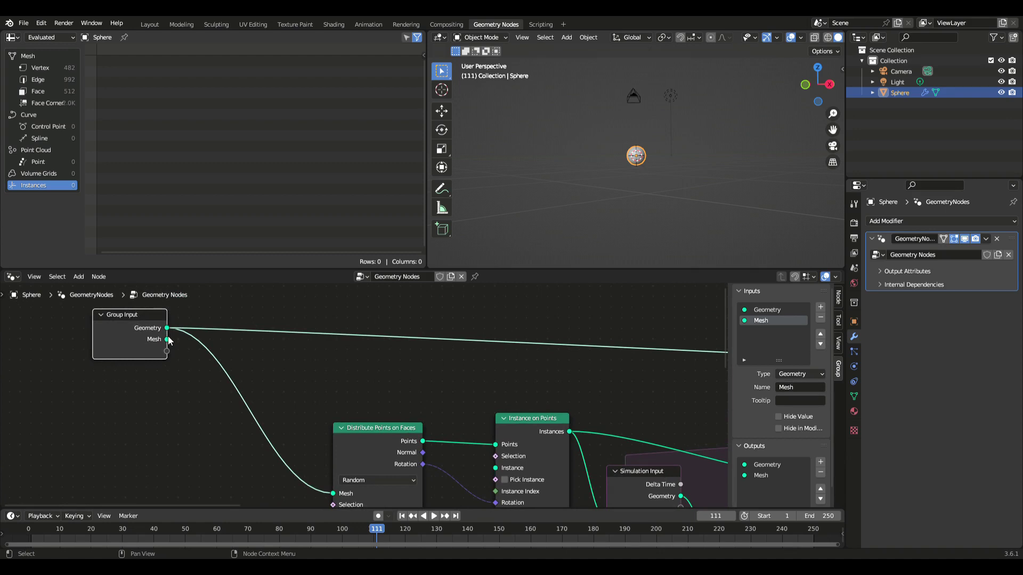
pyautogui.moveTo(169, 341); pyautogui.dragTo(333, 444)
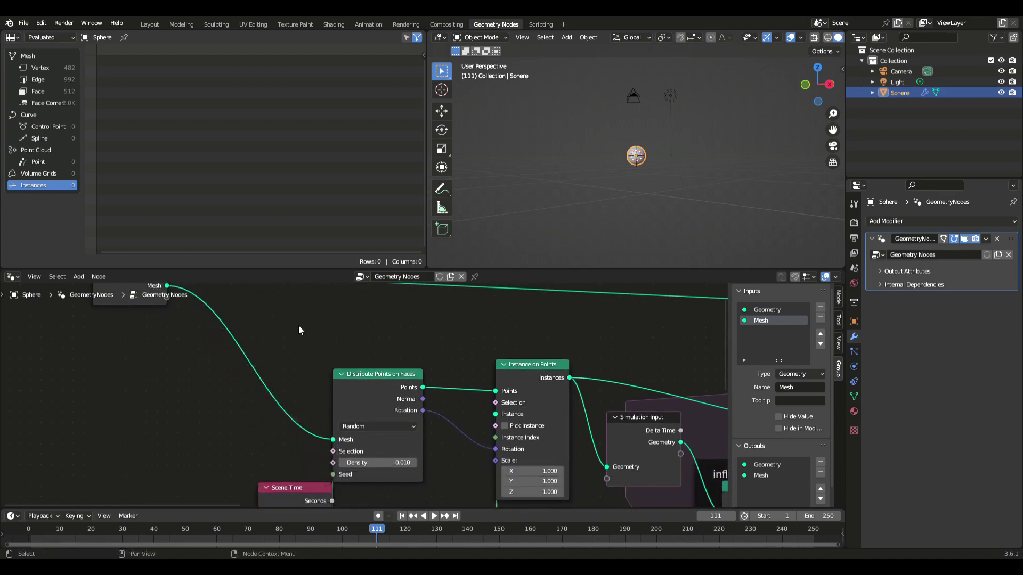
pyautogui.moveTo(322, 319); pyautogui.dragTo(300, 368, button='middle')
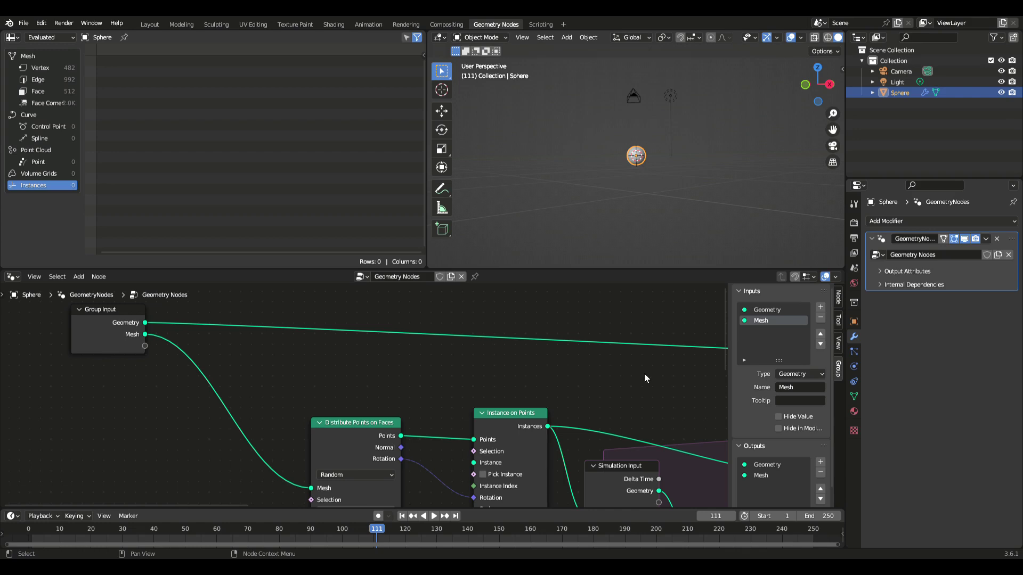
# Step: Add a group input of type Integer to the node group and name it EmitSpan
pyautogui.moveTo(644, 374); pyautogui.dragTo(552, 376, button='middle')
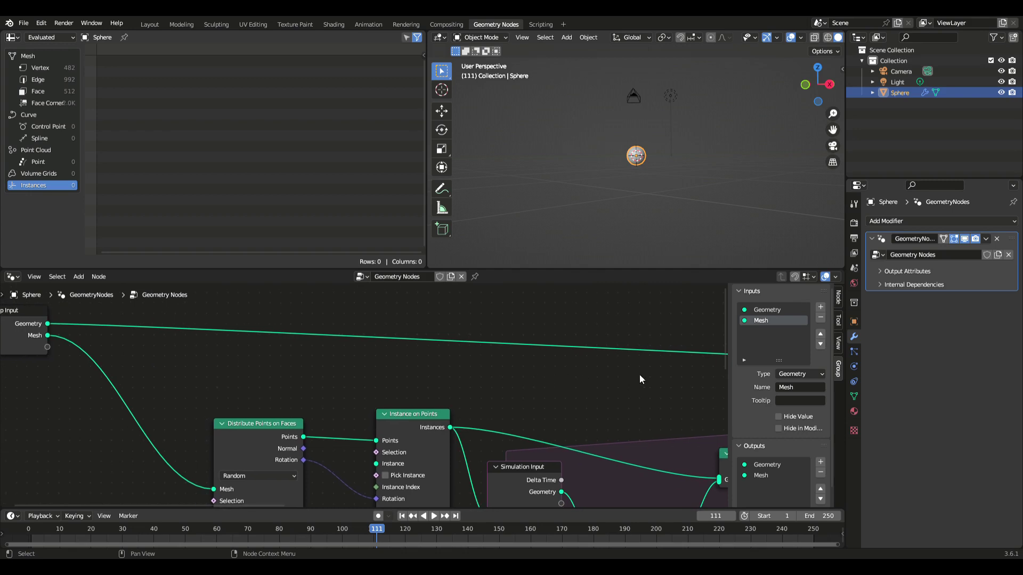
pyautogui.click(820, 308)
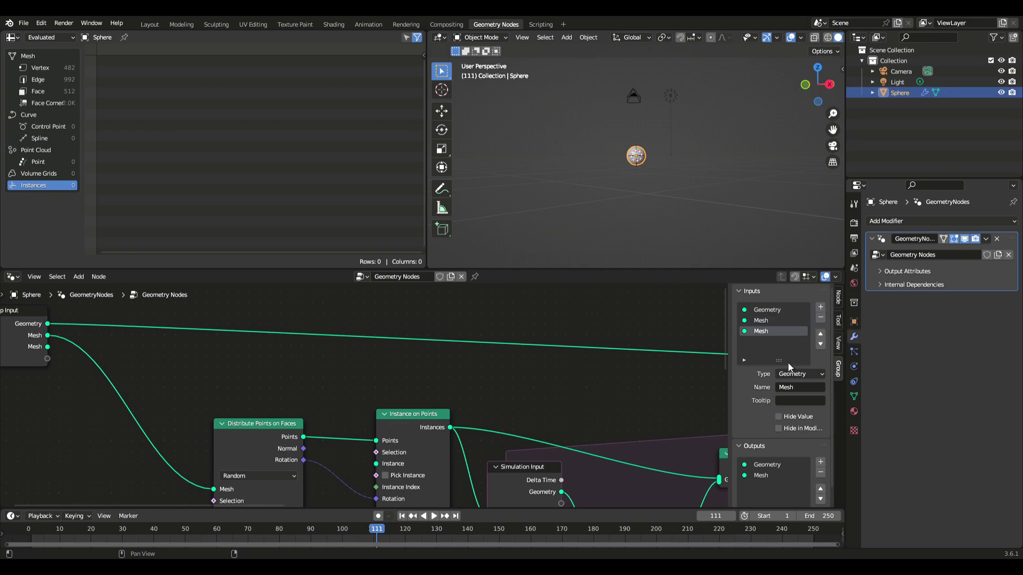
pyautogui.click(820, 375)
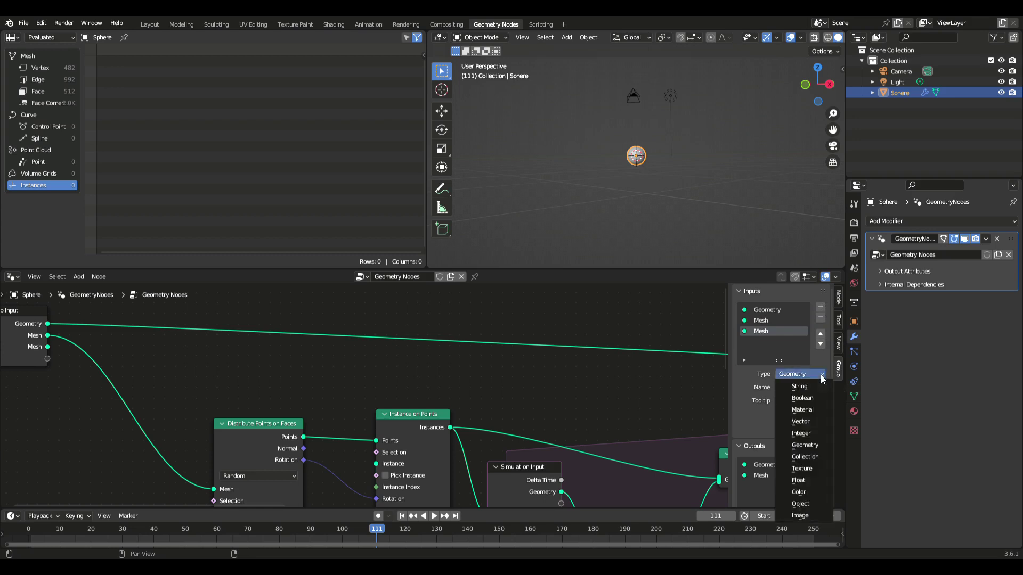
pyautogui.click(803, 431)
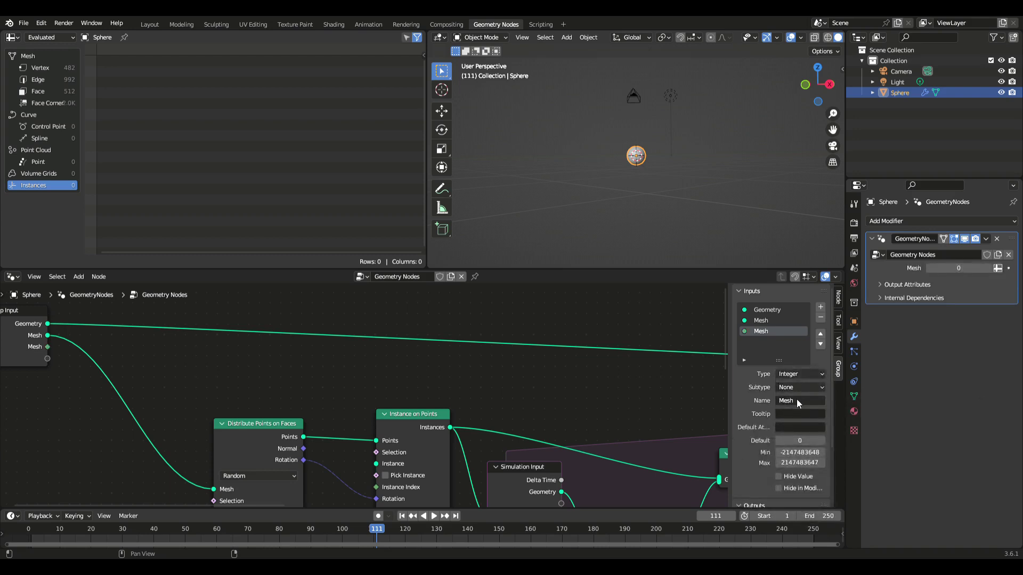
pyautogui.click(820, 401)
pyautogui.moveTo(819, 400); pyautogui.dragTo(770, 398)
pyautogui.write('EmitSpan')
pyautogui.press('Return')
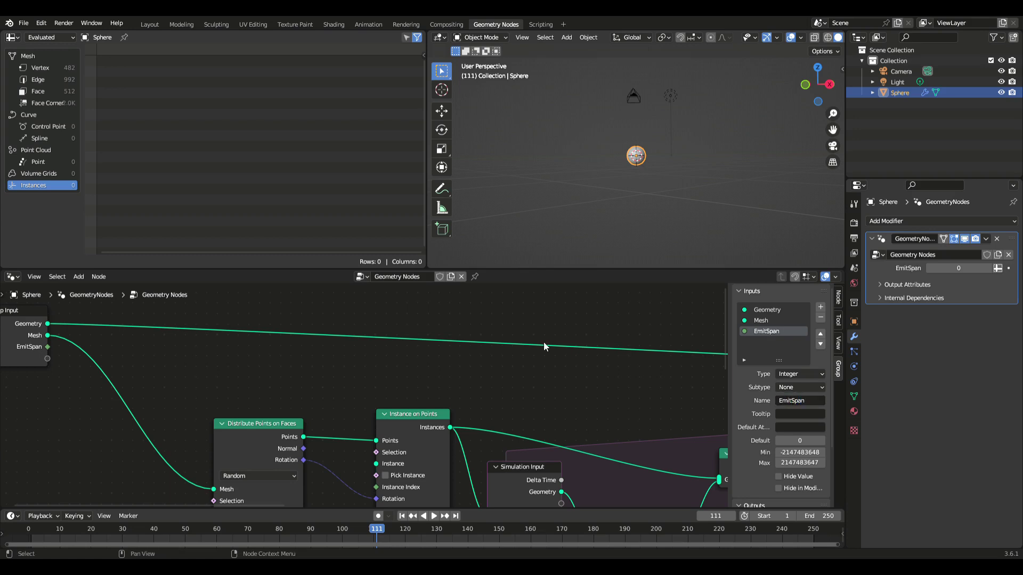
# Step: Add another Integer group input below EmitSpan and name it LifeSpan
pyautogui.click(821, 308)
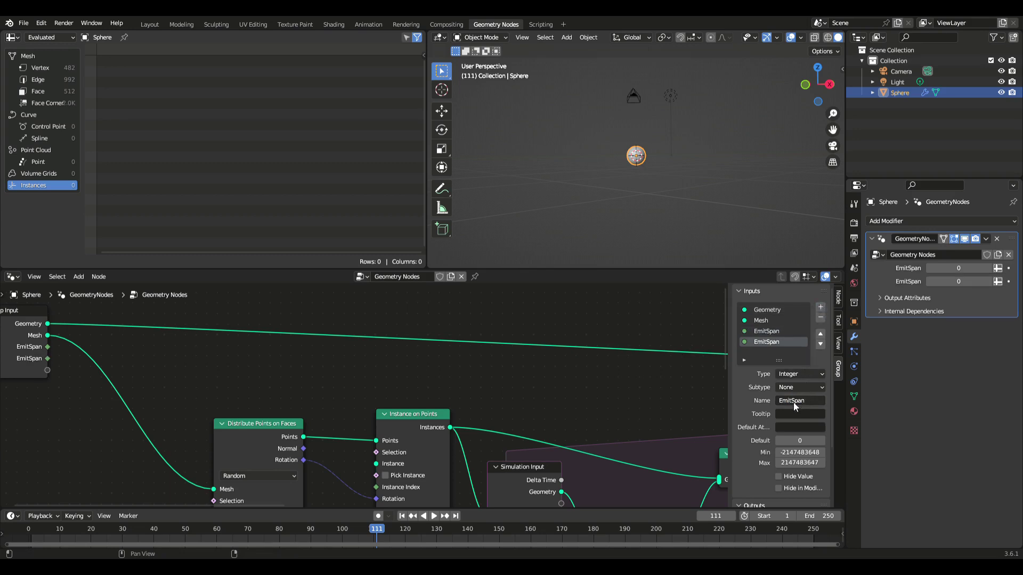
pyautogui.moveTo(793, 403); pyautogui.dragTo(722, 418)
pyautogui.write('Lie')
pyautogui.write('f')
pyautogui.press('Return')
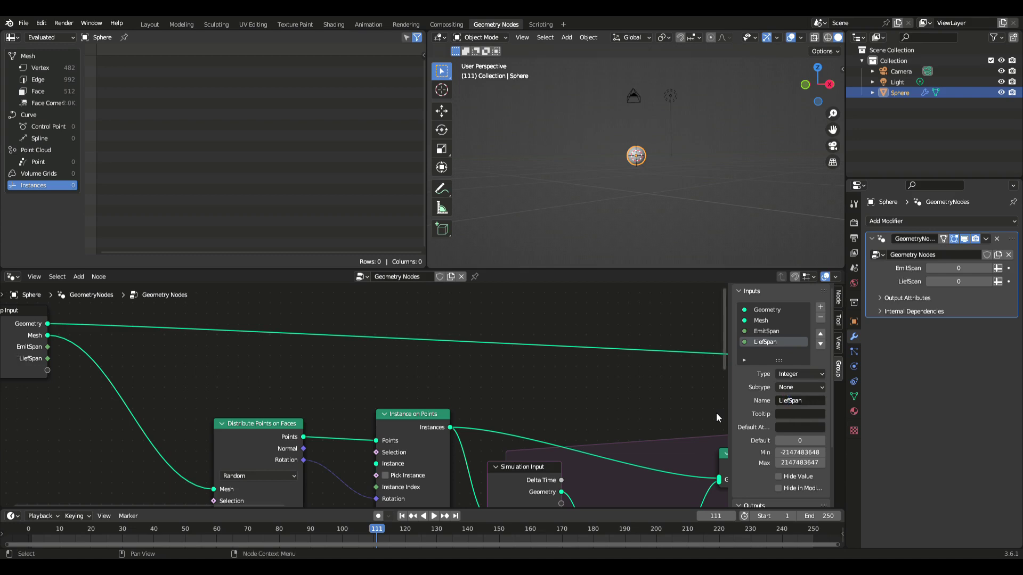
pyautogui.click(789, 400)
pyautogui.click(789, 400)
pyautogui.press('BackSpace')
pyautogui.press('Right')
pyautogui.write('e')
pyautogui.press('Return')
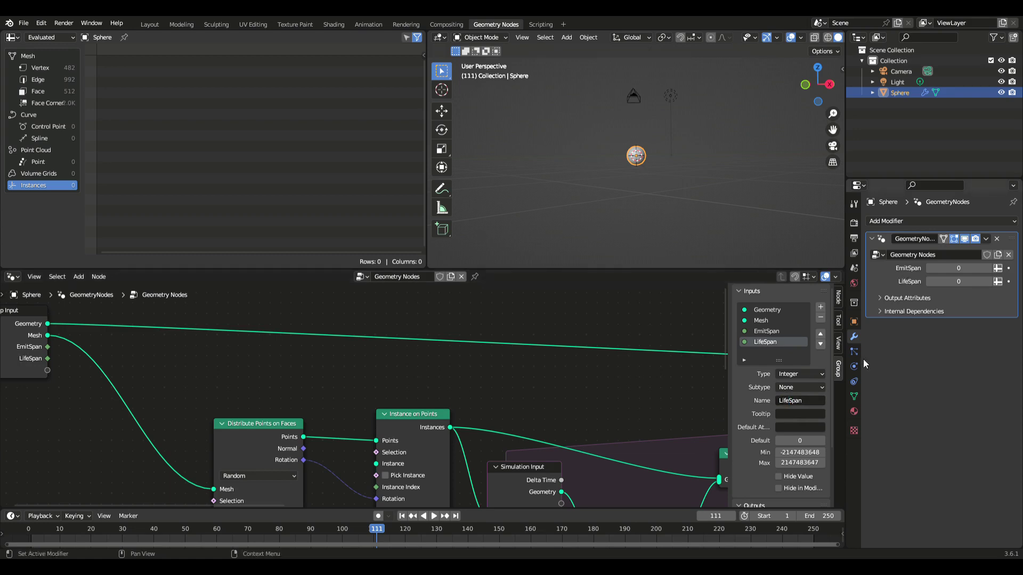
# Step: Add a group input, change its type to Float and name it Density
pyautogui.click(821, 308)
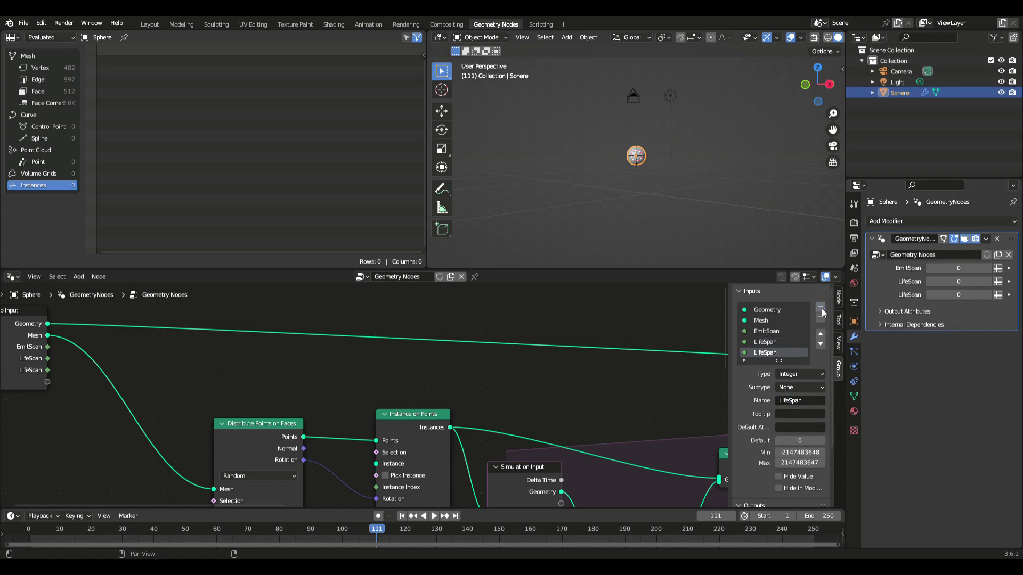
pyautogui.click(812, 375)
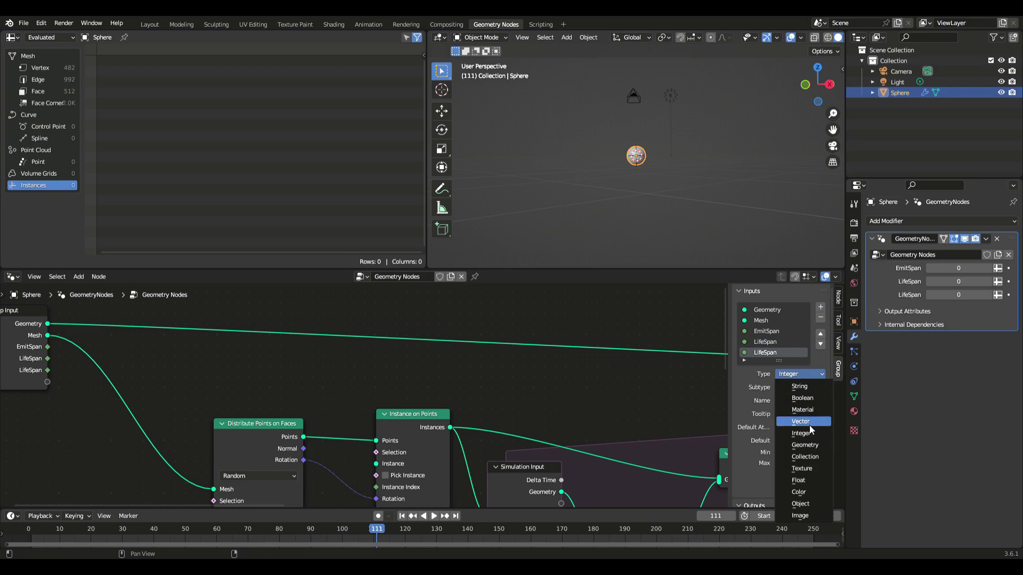
pyautogui.click(804, 485)
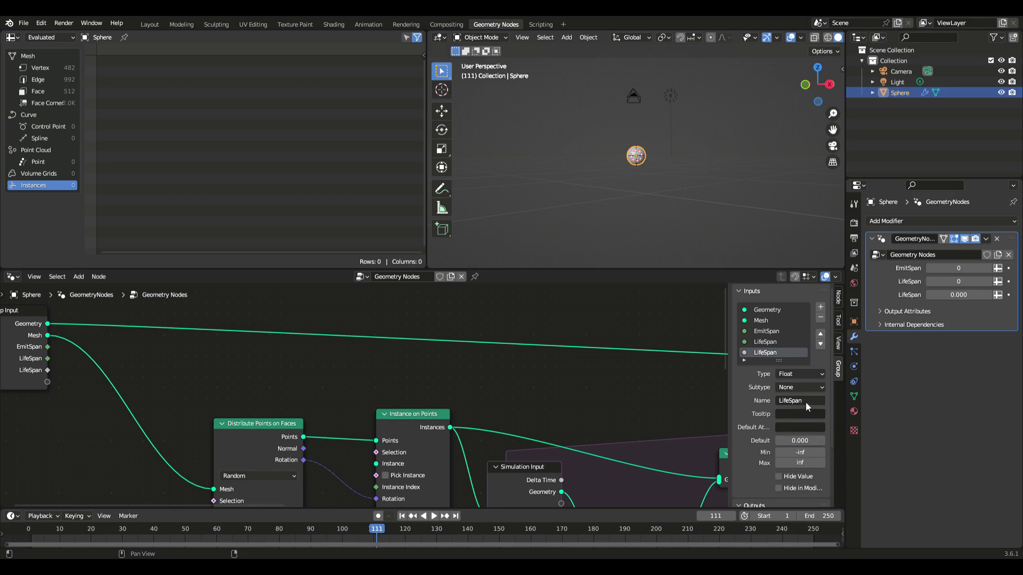
pyautogui.write('Density')
pyautogui.press('Return')
# Step: Add another Float group input below Density and name it Length
pyautogui.click(822, 311)
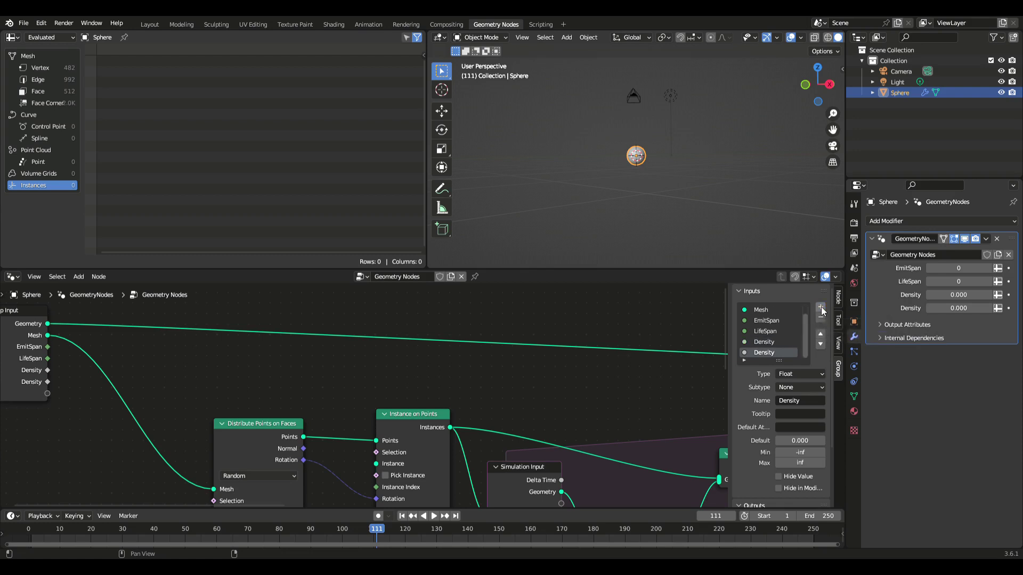
pyautogui.click(811, 405)
pyautogui.write('Length')
pyautogui.press('Return')
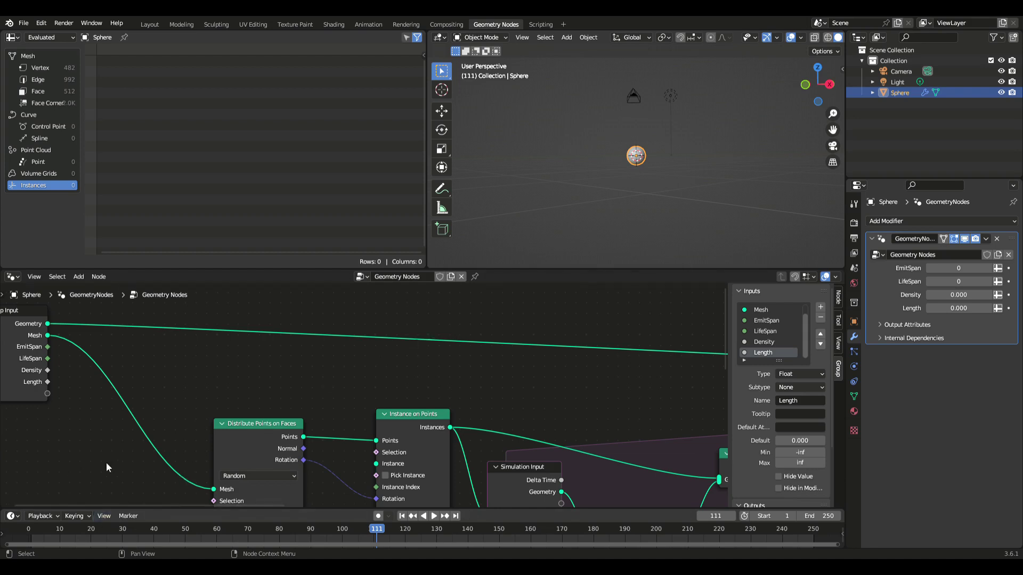
# Step: Link the Group Input's LifeSpan socket to the B input of the Greater Than node in the simulation zone
pyautogui.scroll(-3, 251, 391)
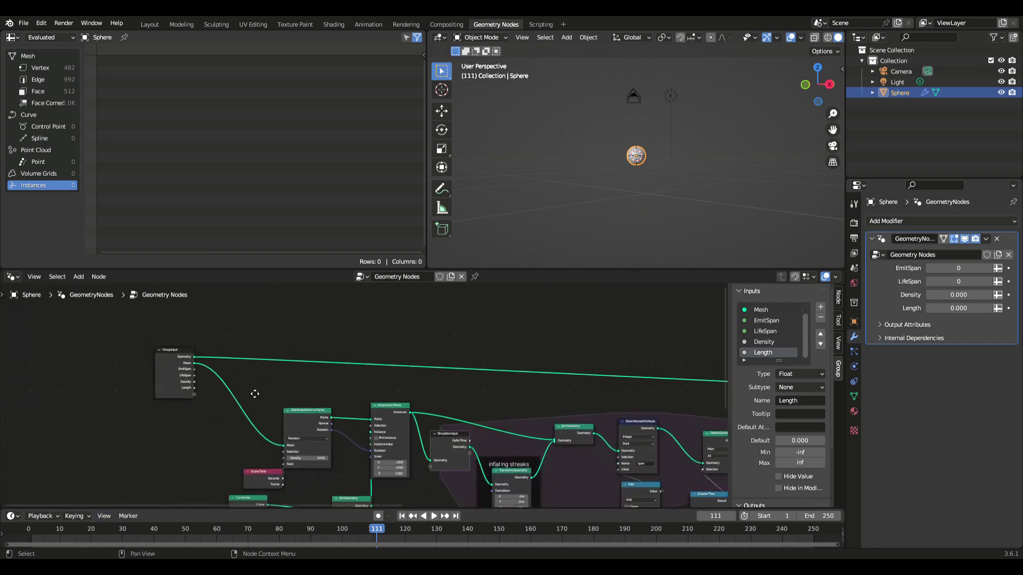
pyautogui.moveTo(250, 394); pyautogui.dragTo(136, 354, button='middle')
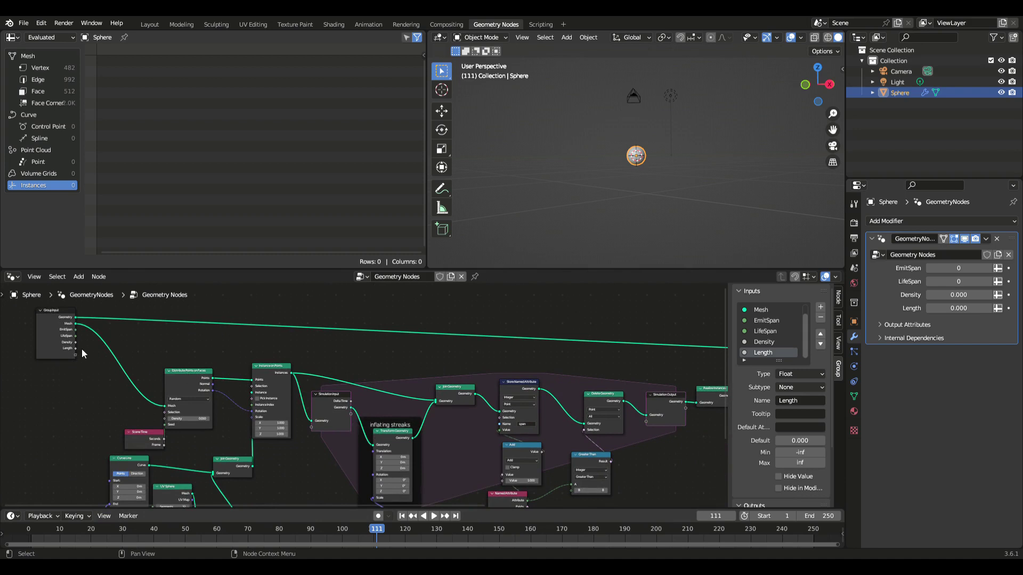
pyautogui.scroll(2, 74, 337)
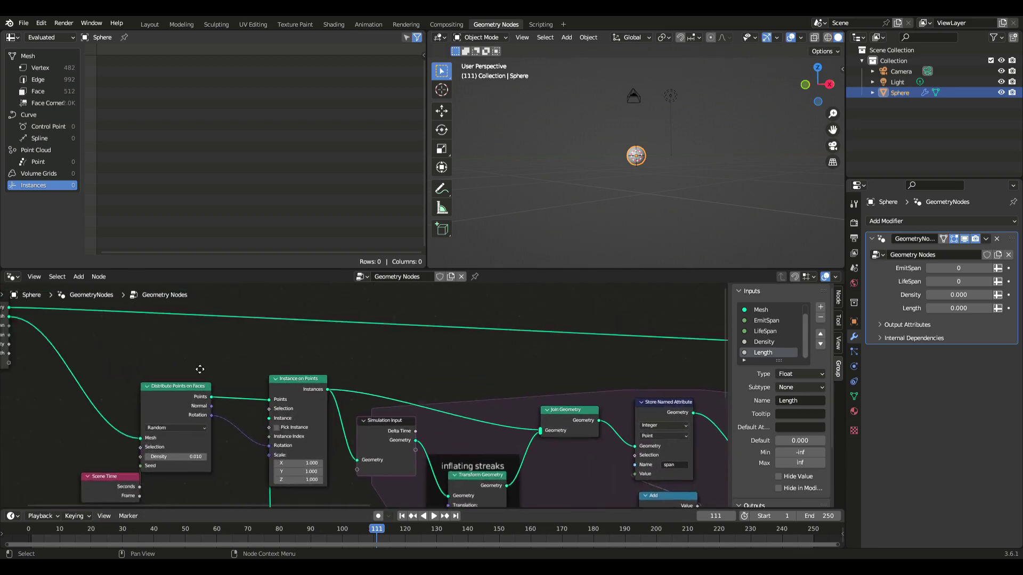
pyautogui.moveTo(16, 346); pyautogui.dragTo(136, 346, button='middle')
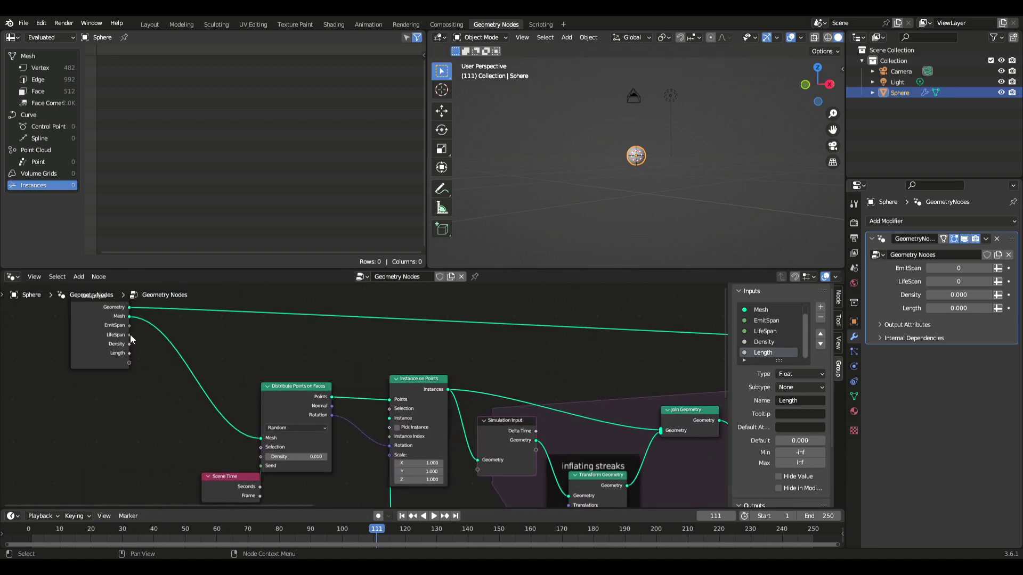
pyautogui.moveTo(129, 334); pyautogui.dragTo(554, 440)
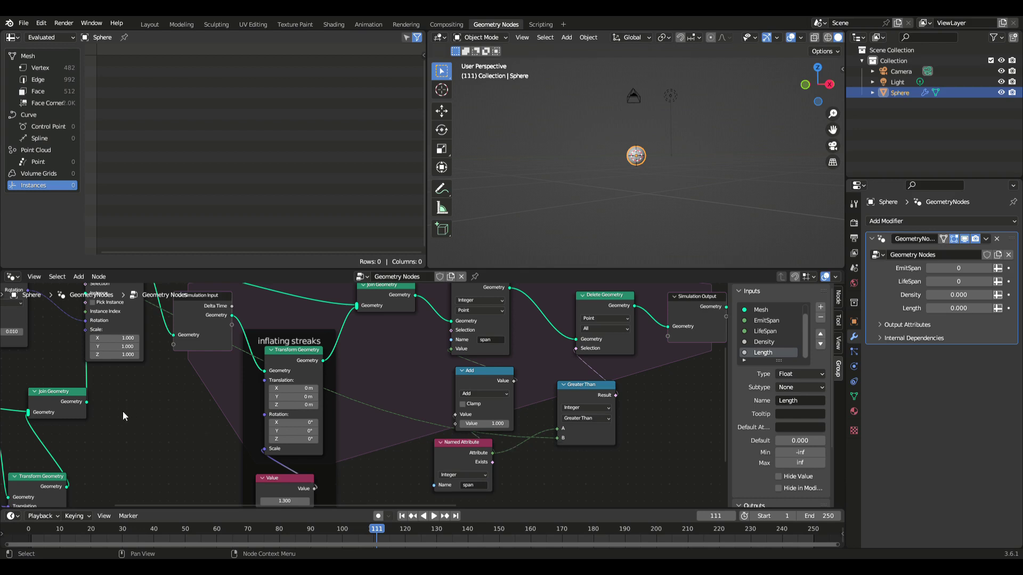
# Step: Link the Group Input's Density to the Density of Distribute Points on Faces, and its Length to the Z input of Combine XYZ
pyautogui.moveTo(136, 393); pyautogui.dragTo(651, 500, button='middle')
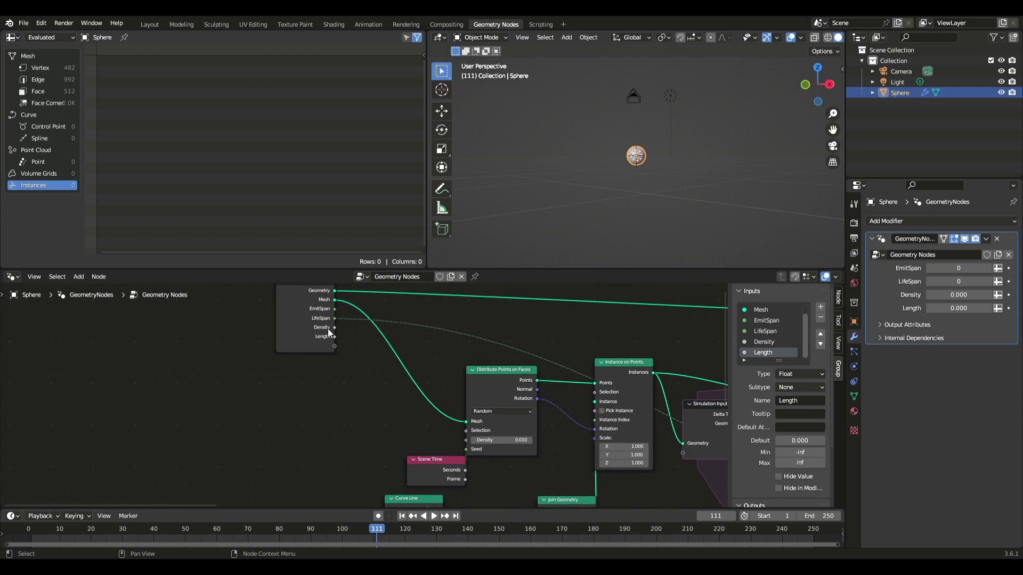
pyautogui.moveTo(334, 327); pyautogui.dragTo(466, 440)
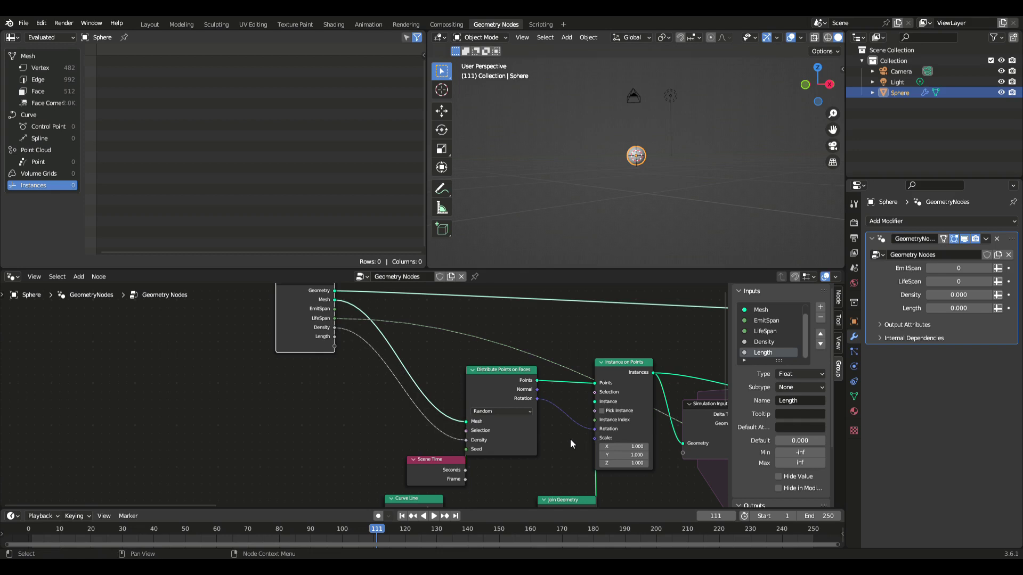
pyautogui.moveTo(334, 338); pyautogui.dragTo(305, 407)
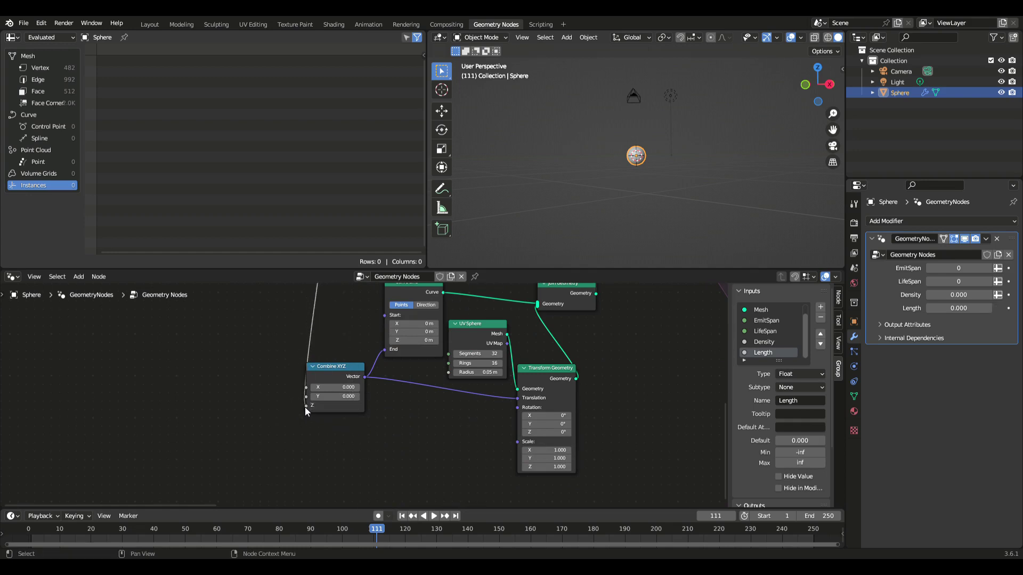
pyautogui.moveTo(353, 366); pyautogui.dragTo(369, 376)
# Step: Add a Named Attribute node in the empty space below the Group Input node
pyautogui.moveTo(667, 360); pyautogui.dragTo(525, 432, button='middle')
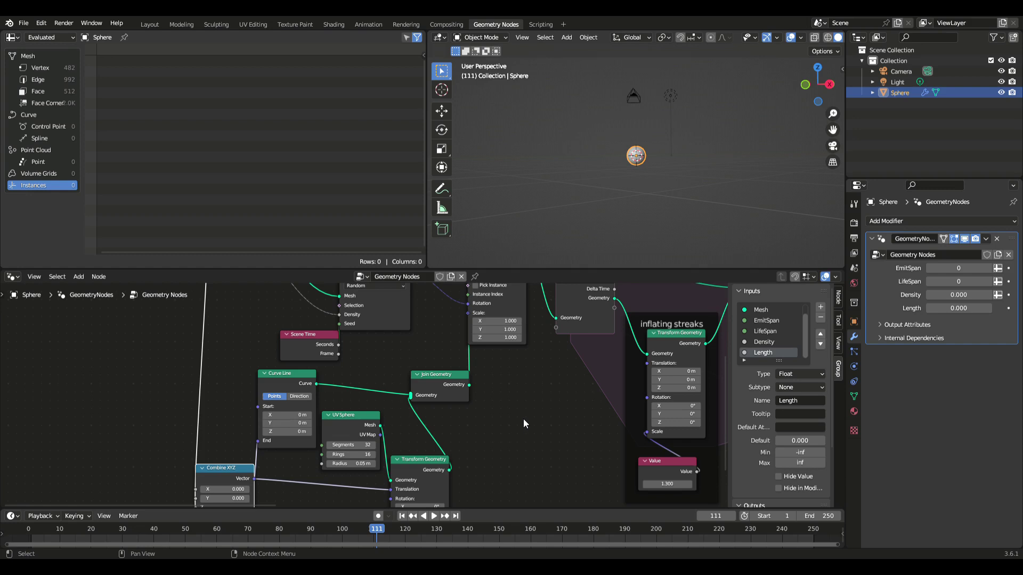
pyautogui.moveTo(520, 383); pyautogui.dragTo(6, 454, button='middle')
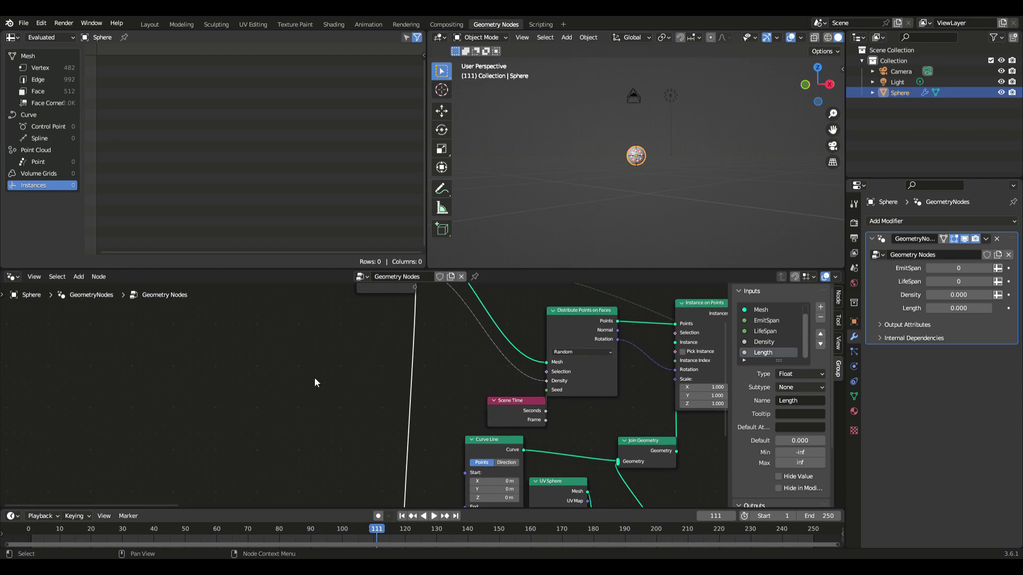
pyautogui.moveTo(351, 360); pyautogui.dragTo(270, 385, button='middle')
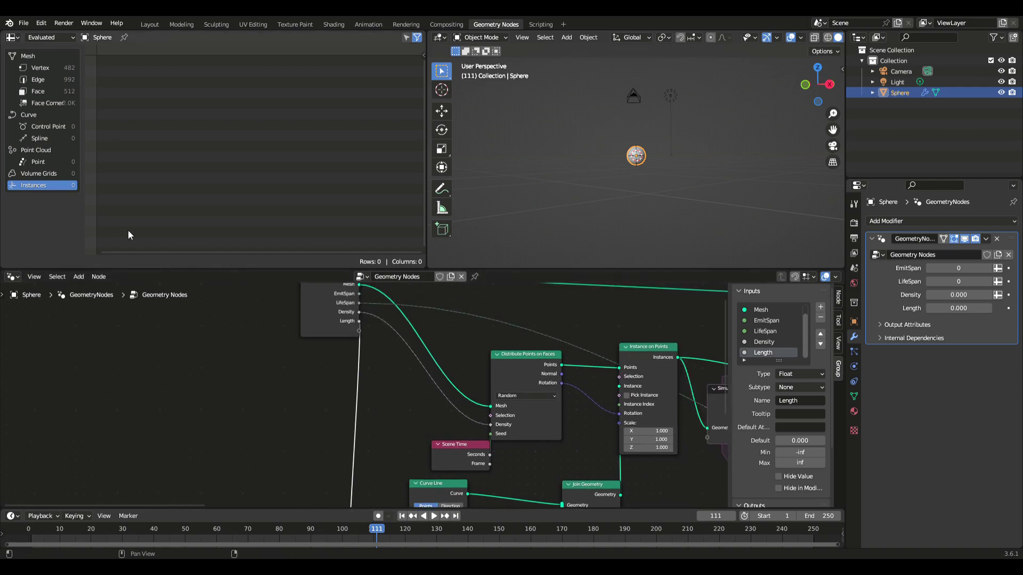
pyautogui.click(79, 277)
pyautogui.moveTo(107, 304)
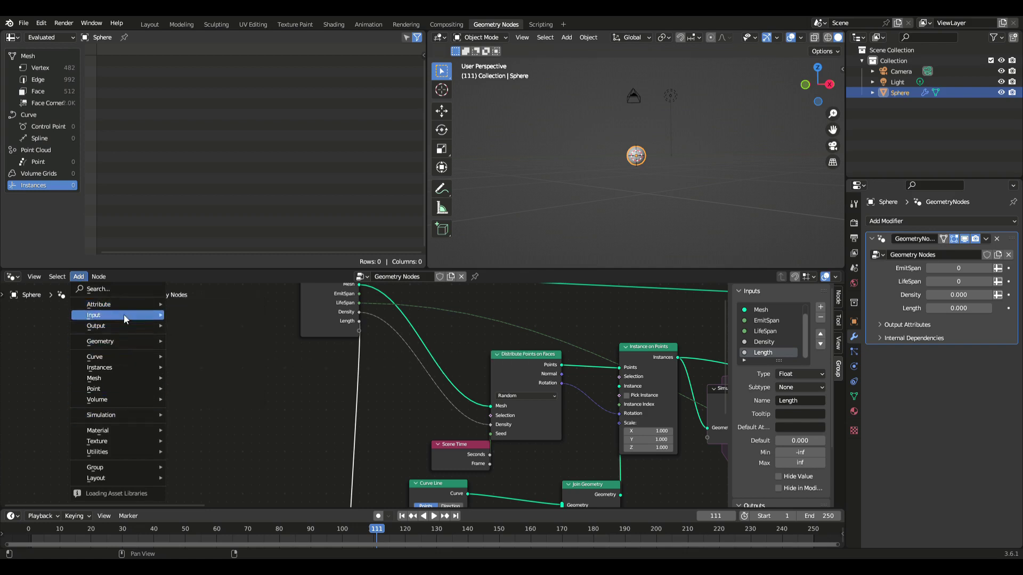
pyautogui.moveTo(127, 340)
pyautogui.moveTo(188, 346)
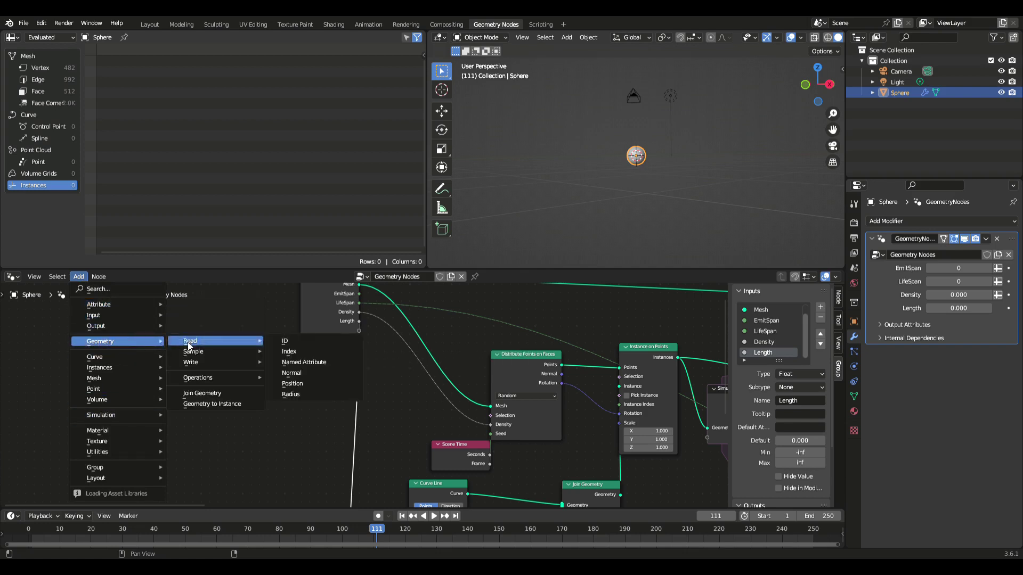
pyautogui.click(303, 363)
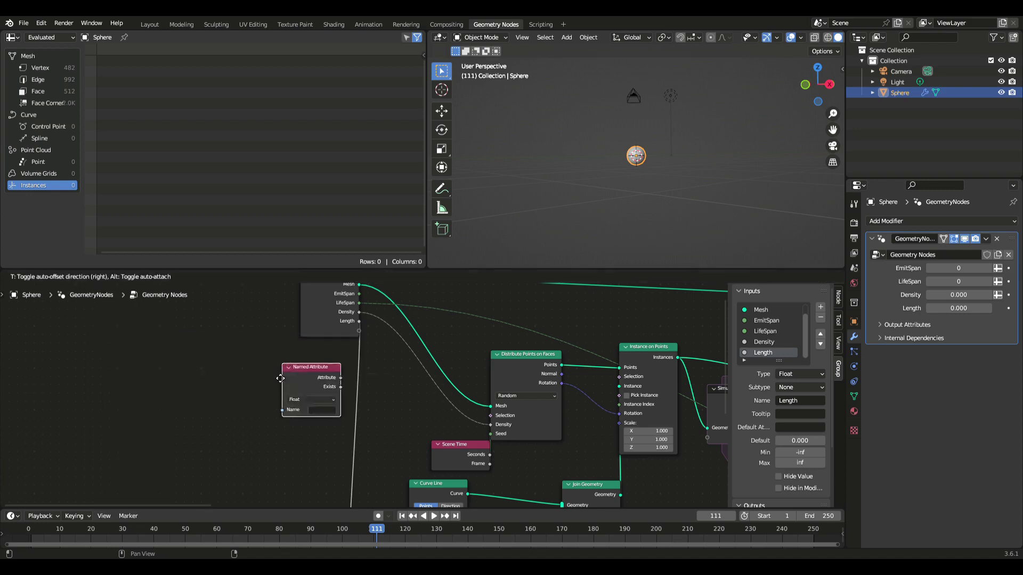
pyautogui.click(239, 395)
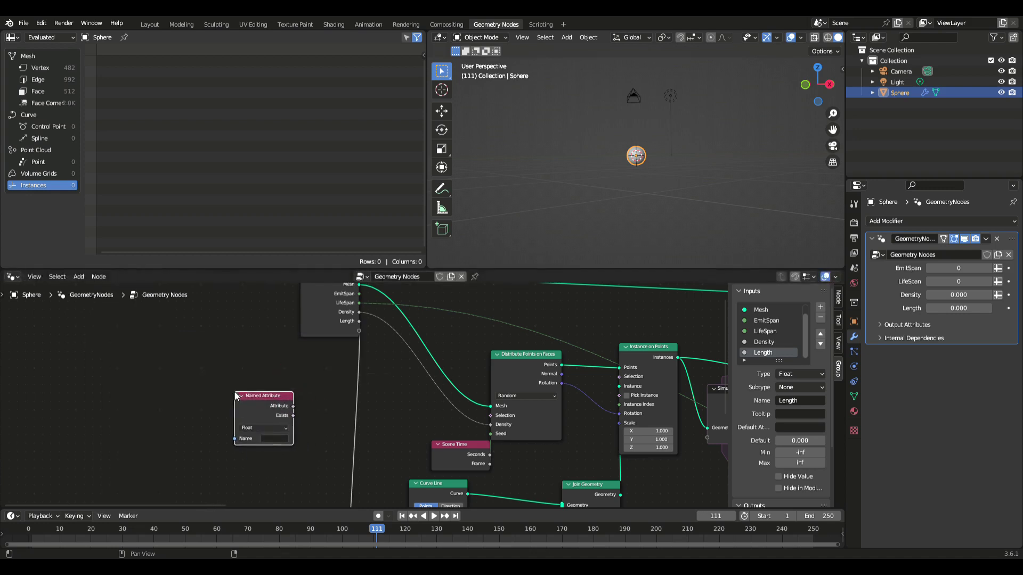
# Step: Set the new Named Attribute node's data type to Integer and its attribute name to span
pyautogui.click(283, 430)
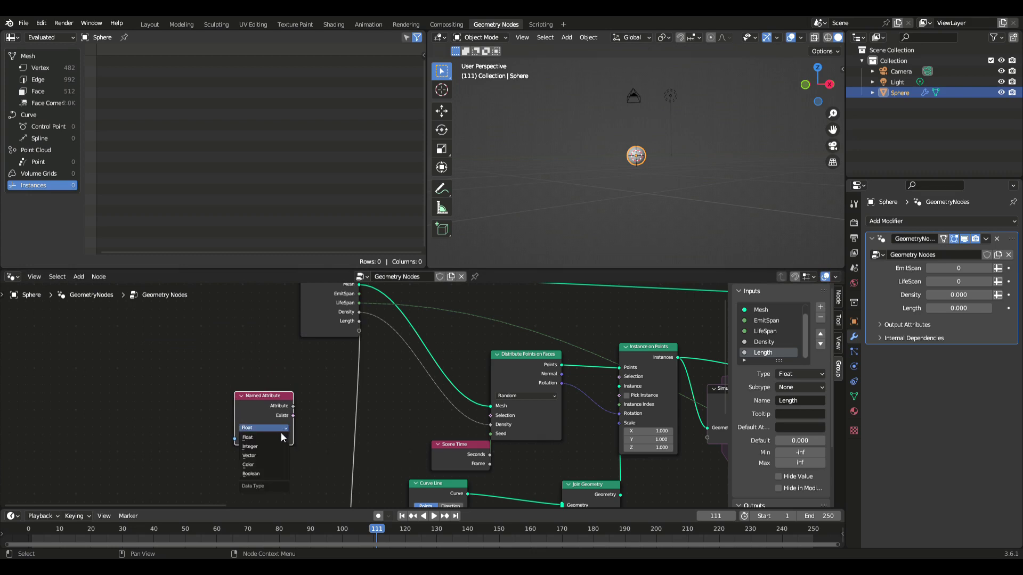
pyautogui.click(269, 446)
pyautogui.click(275, 439)
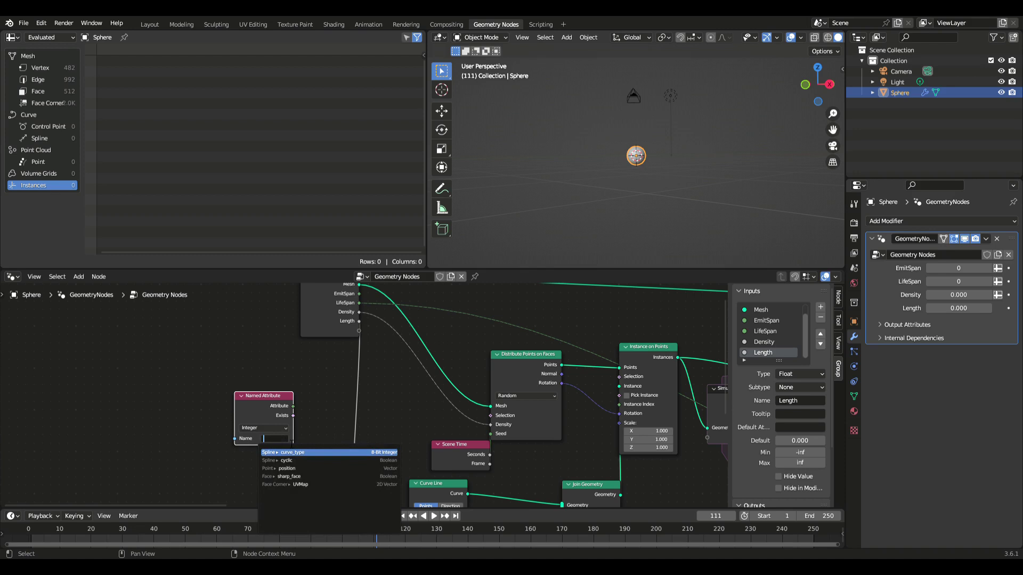
pyautogui.write('span')
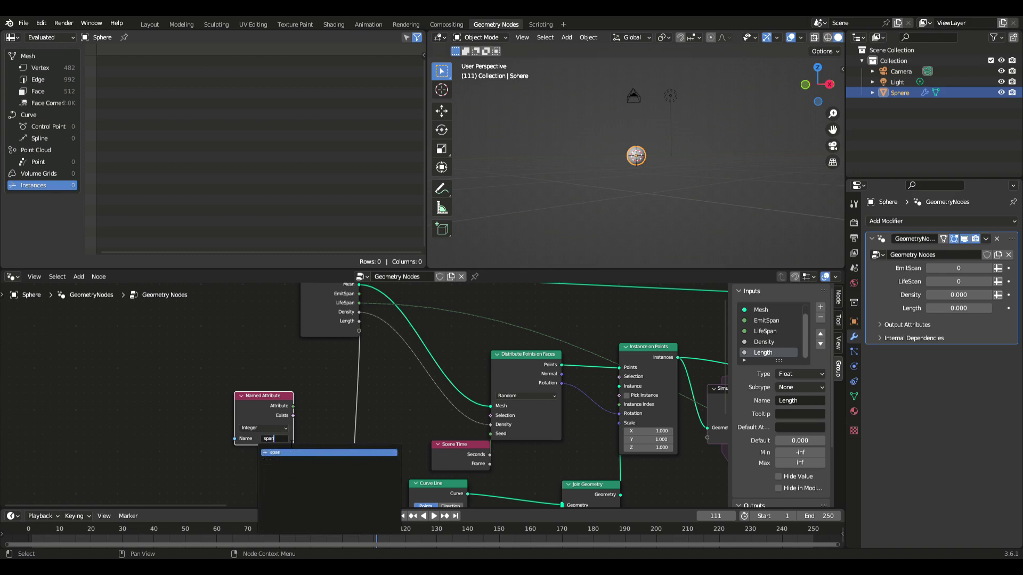
pyautogui.press('Return')
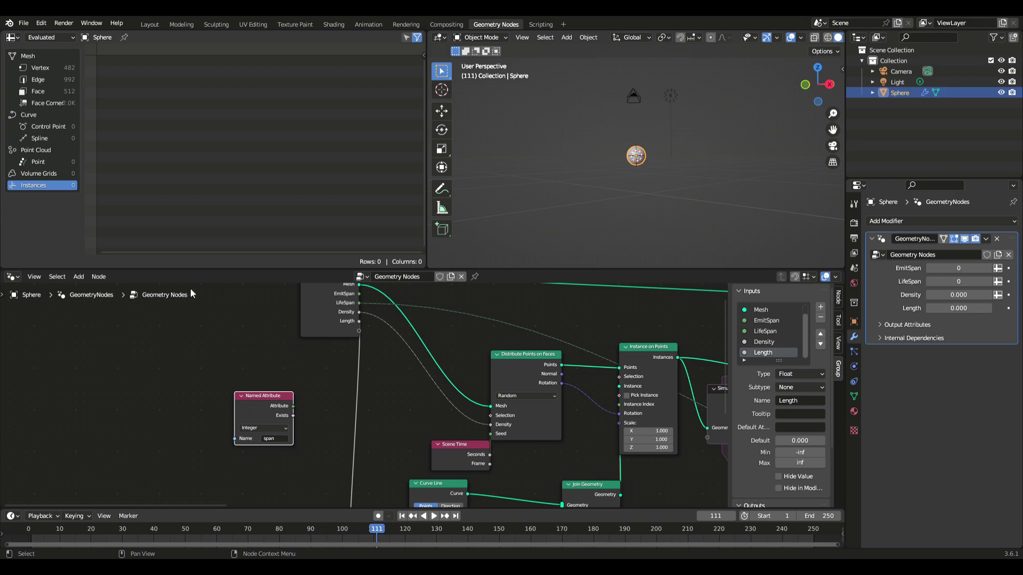
# Step: Add a Compare node below the span Named Attribute node and set its data type to Integer
pyautogui.click(79, 277)
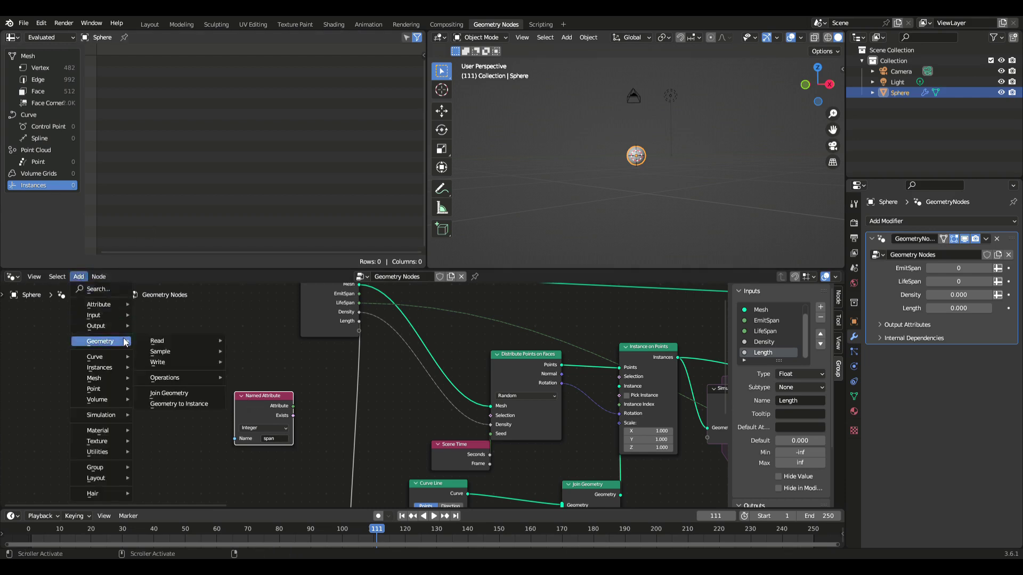
pyautogui.moveTo(127, 468)
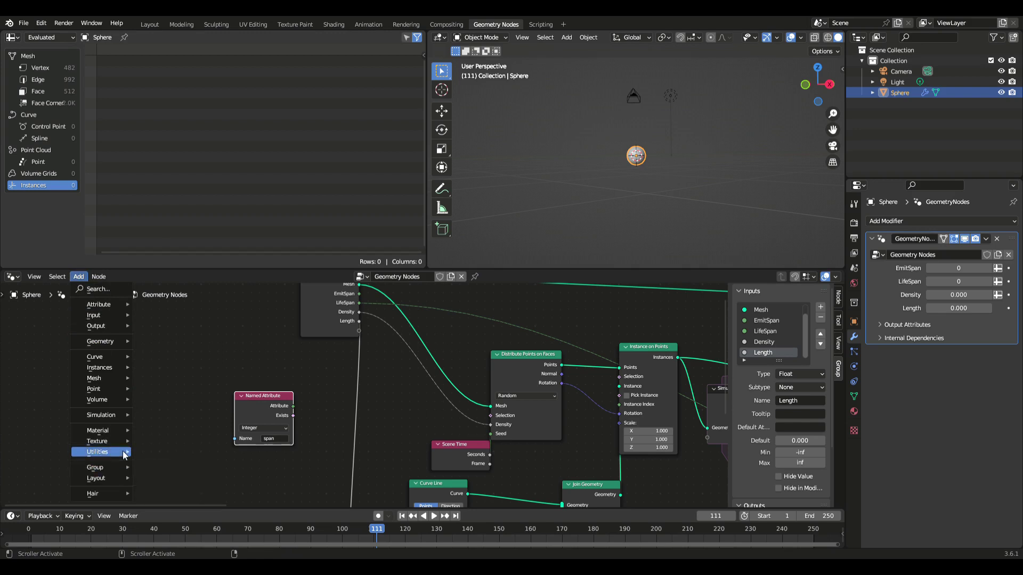
pyautogui.moveTo(179, 499)
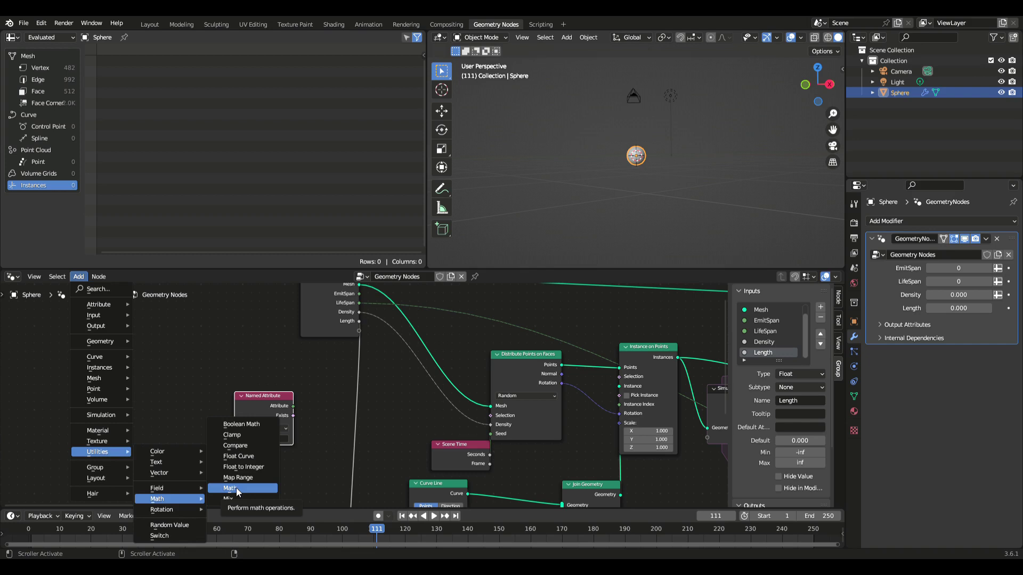
pyautogui.click(244, 448)
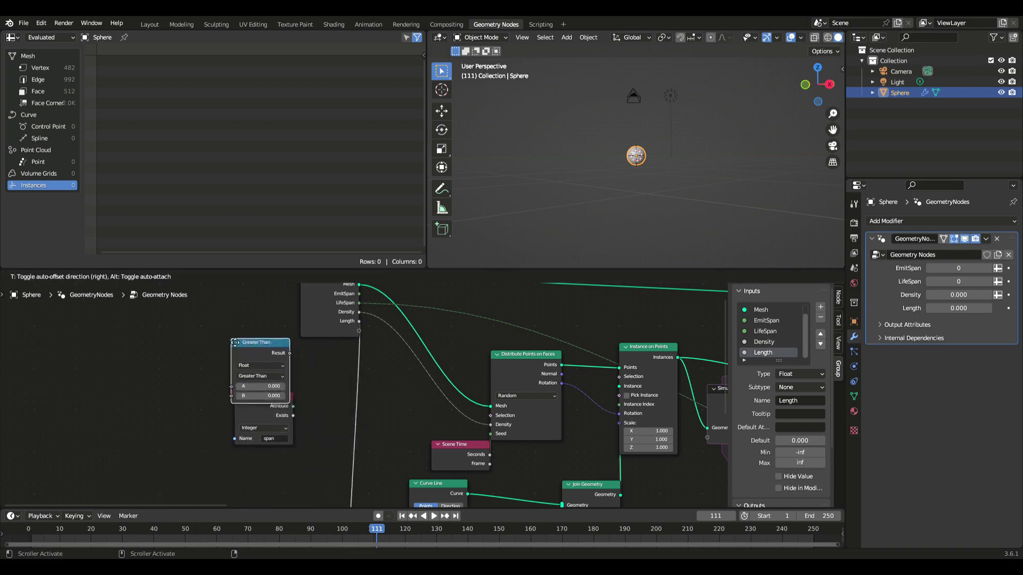
pyautogui.click(264, 458)
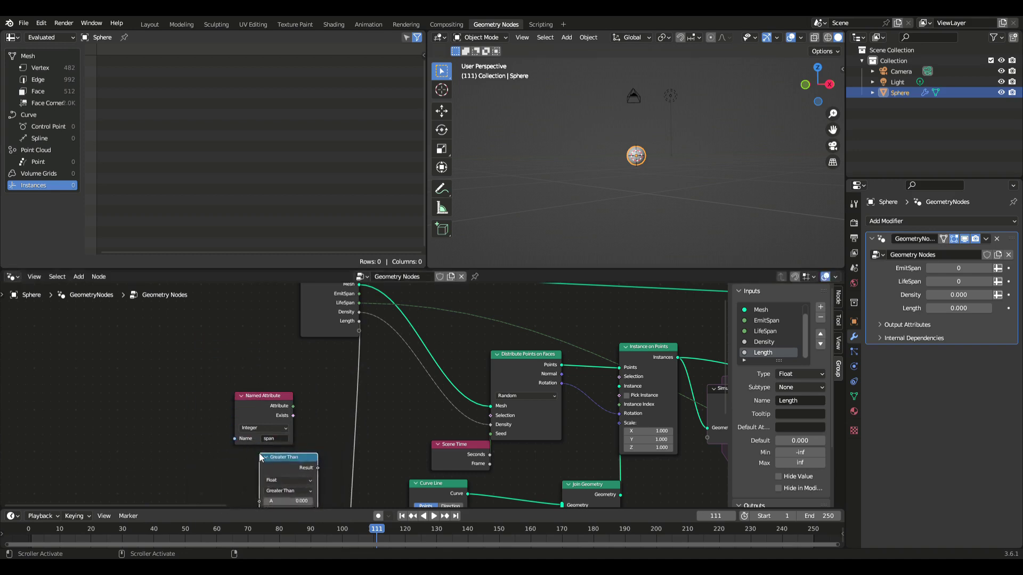
pyautogui.click(288, 481)
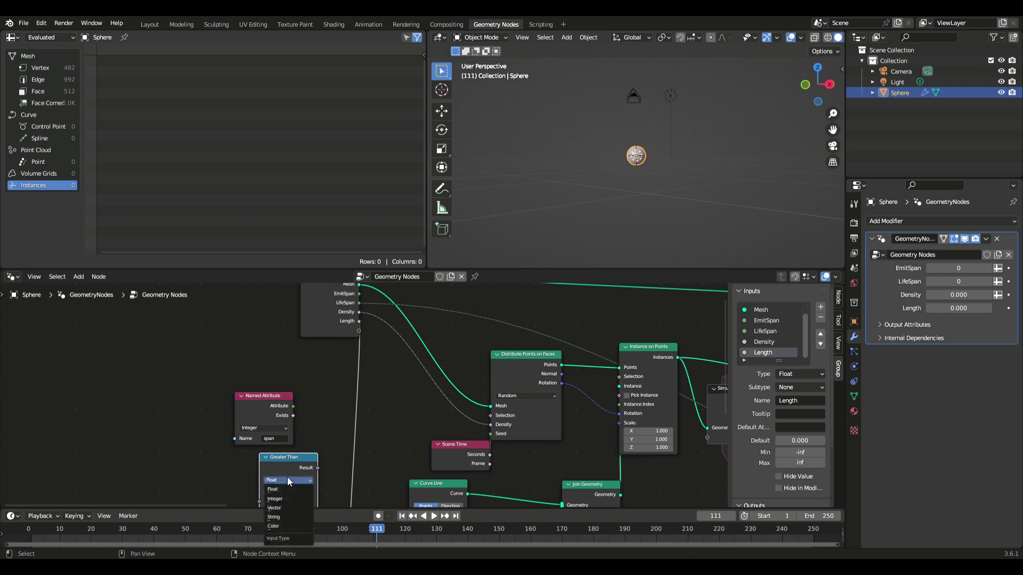
pyautogui.click(287, 497)
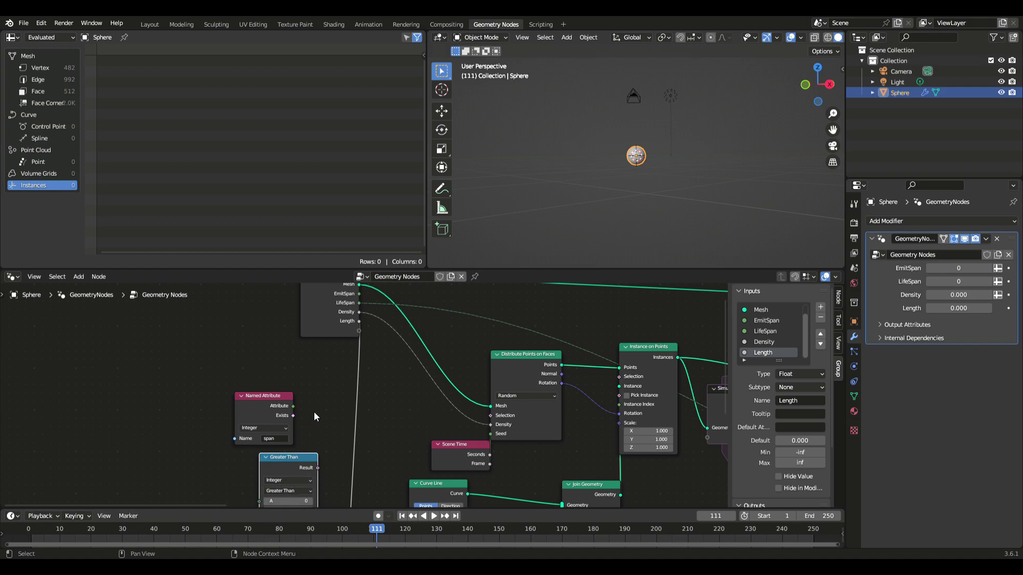
# Step: Link the span Named Attribute's Attribute to A of the new Greater Than node, and the Group Input's EmitSpan to B
pyautogui.click(258, 401)
pyautogui.moveTo(257, 400); pyautogui.dragTo(206, 387)
pyautogui.moveTo(294, 461); pyautogui.dragTo(316, 380)
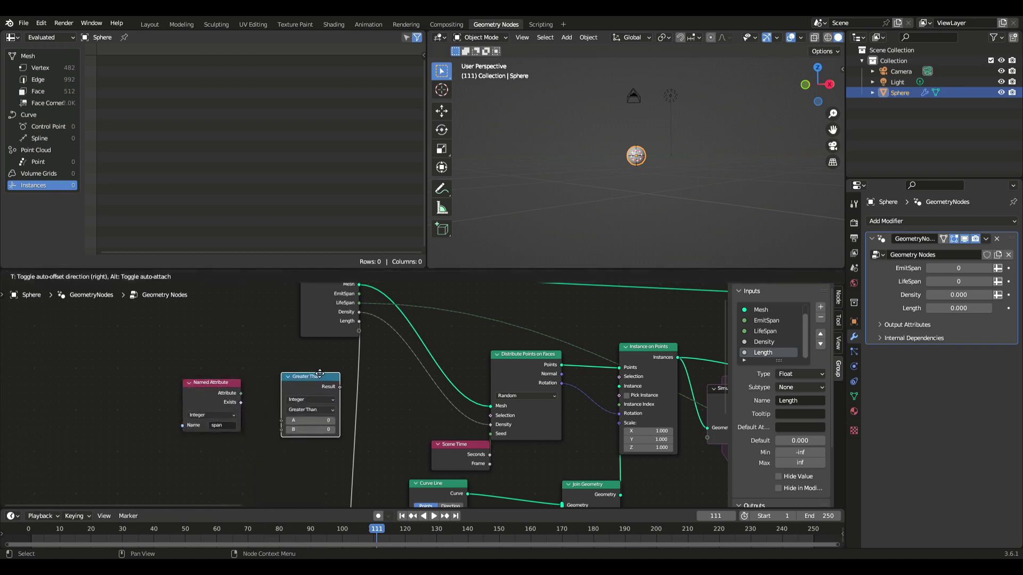
pyautogui.moveTo(375, 363); pyautogui.dragTo(355, 392, button='middle')
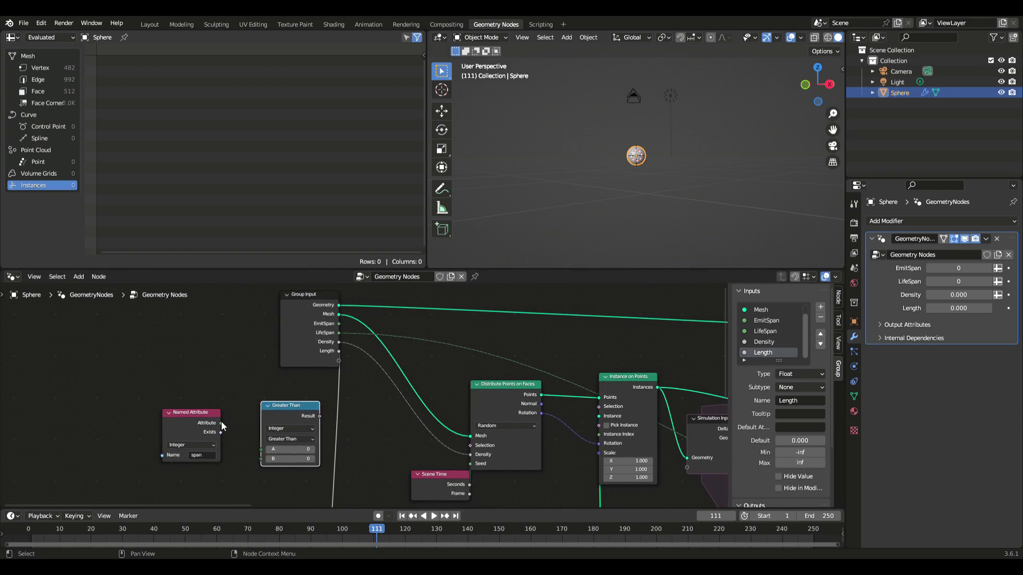
pyautogui.moveTo(221, 422); pyautogui.dragTo(262, 449)
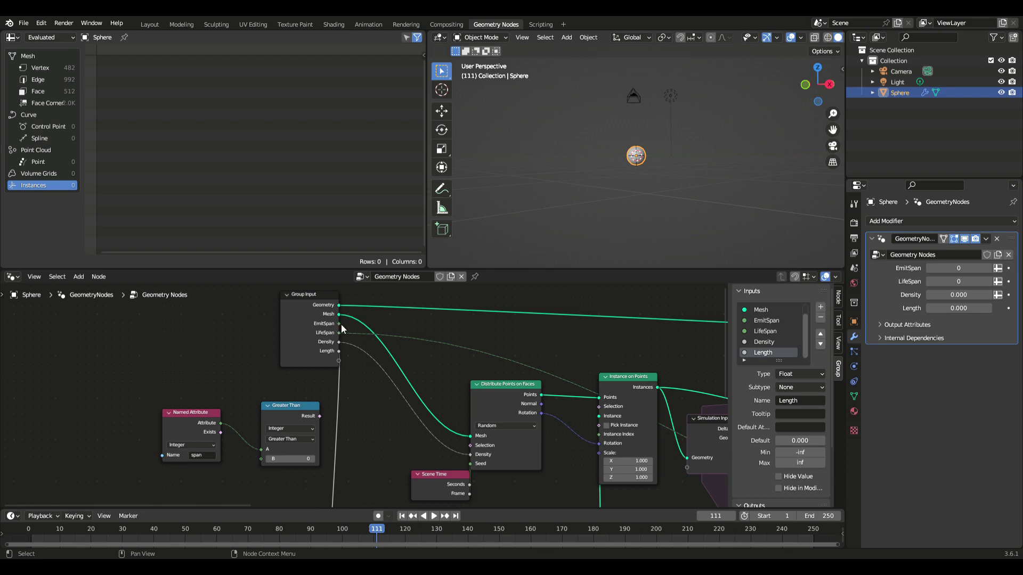
pyautogui.moveTo(341, 325); pyautogui.dragTo(260, 460)
# Step: Link the new Greater Than node's Result to the Selection of Distribute Points on Faces, arranging the nodes between Group Input and it
pyautogui.moveTo(317, 408); pyautogui.dragTo(413, 414)
pyautogui.moveTo(307, 296); pyautogui.dragTo(243, 298)
pyautogui.moveTo(189, 416); pyautogui.dragTo(334, 449)
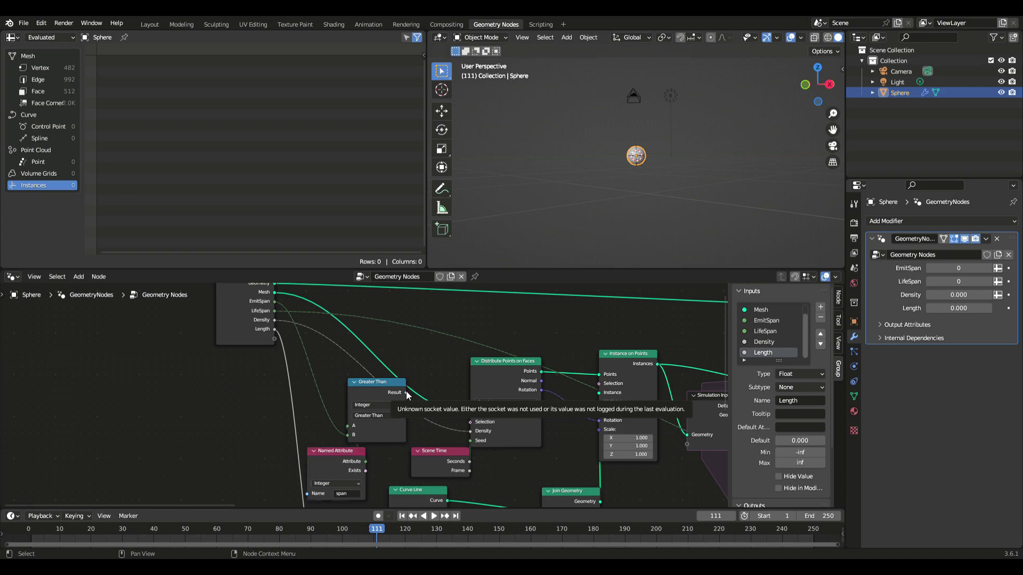
pyautogui.moveTo(407, 393); pyautogui.dragTo(472, 422)
pyautogui.moveTo(386, 389); pyautogui.dragTo(345, 380)
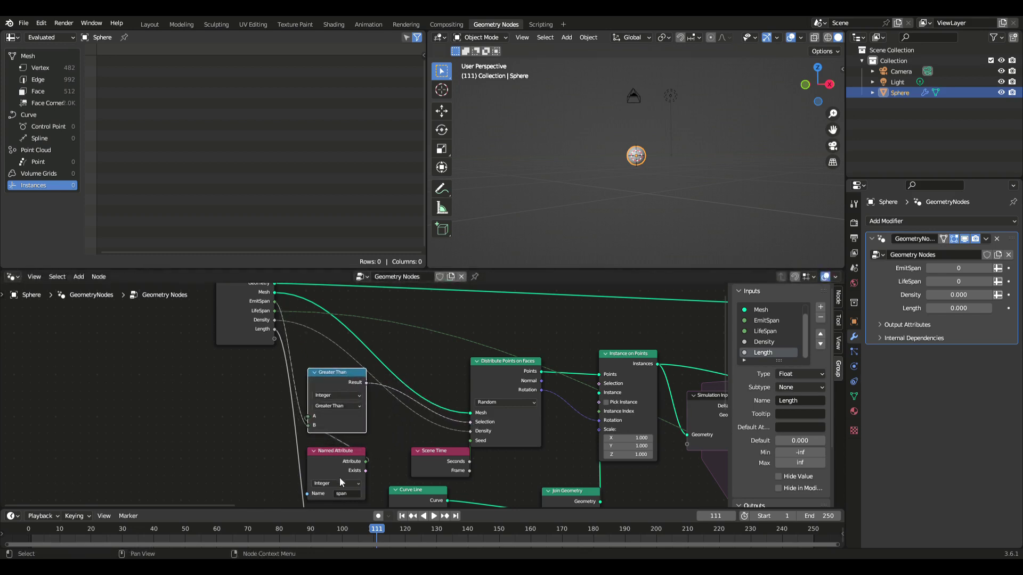
pyautogui.moveTo(270, 392); pyautogui.dragTo(248, 417, button='middle')
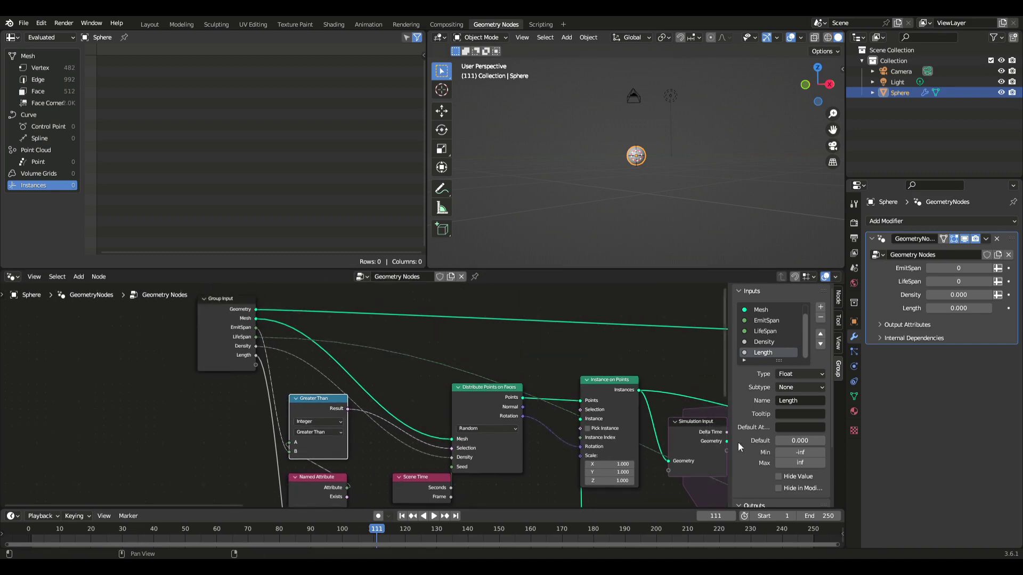
# Step: Rename the Sphere's current geometry node group to EmitNodes
pyautogui.click(923, 254)
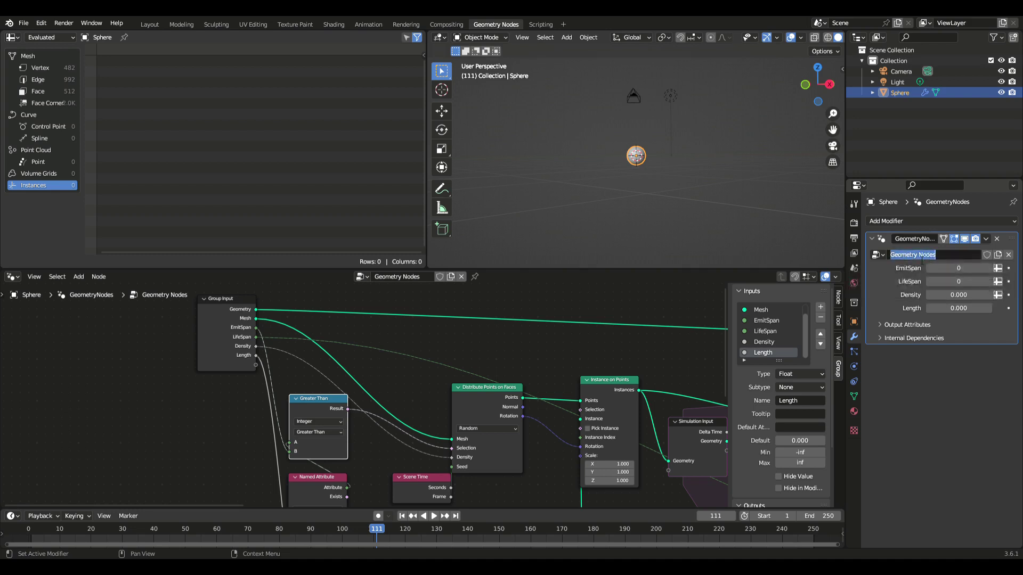
pyautogui.moveTo(920, 259); pyautogui.dragTo(863, 255)
pyautogui.write('Emit')
pyautogui.press('Return')
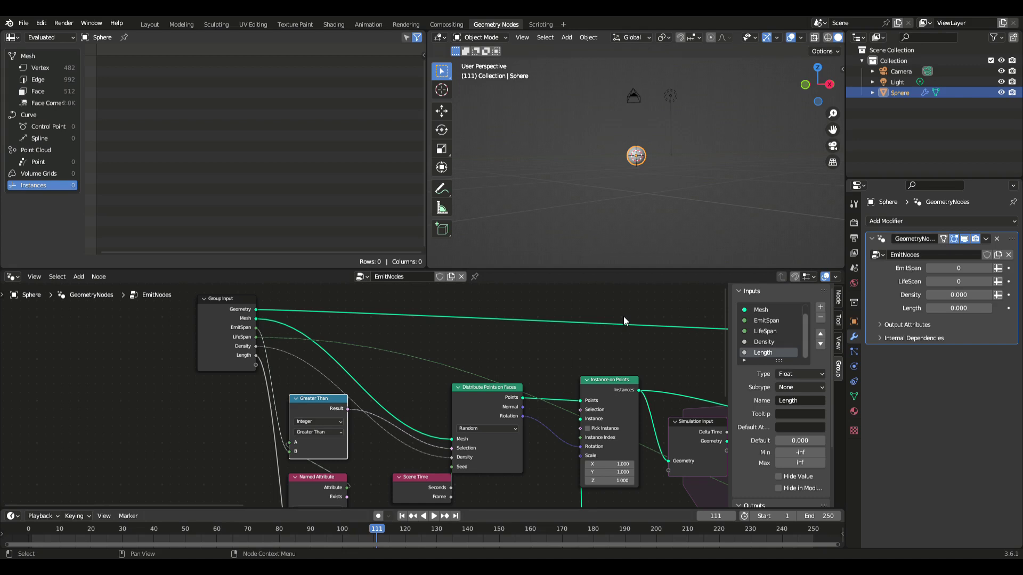
# Step: Create a new, empty geometry node group for the Sphere's modifier and name it MainNodes
pyautogui.click(998, 256)
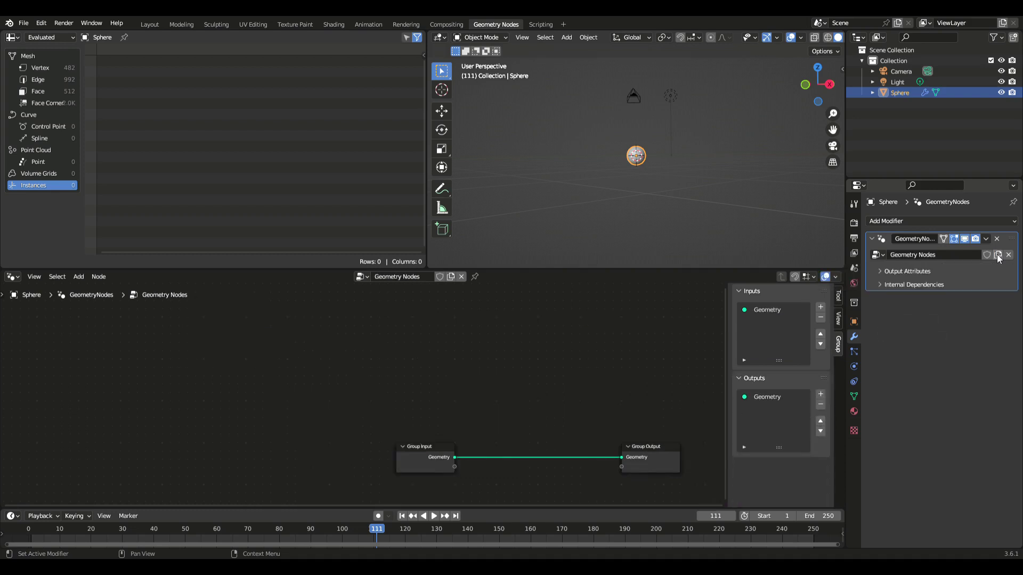
pyautogui.doubleClick(921, 256)
pyautogui.moveTo(920, 259); pyautogui.dragTo(848, 260)
pyautogui.write('Main')
pyautogui.press('Return')
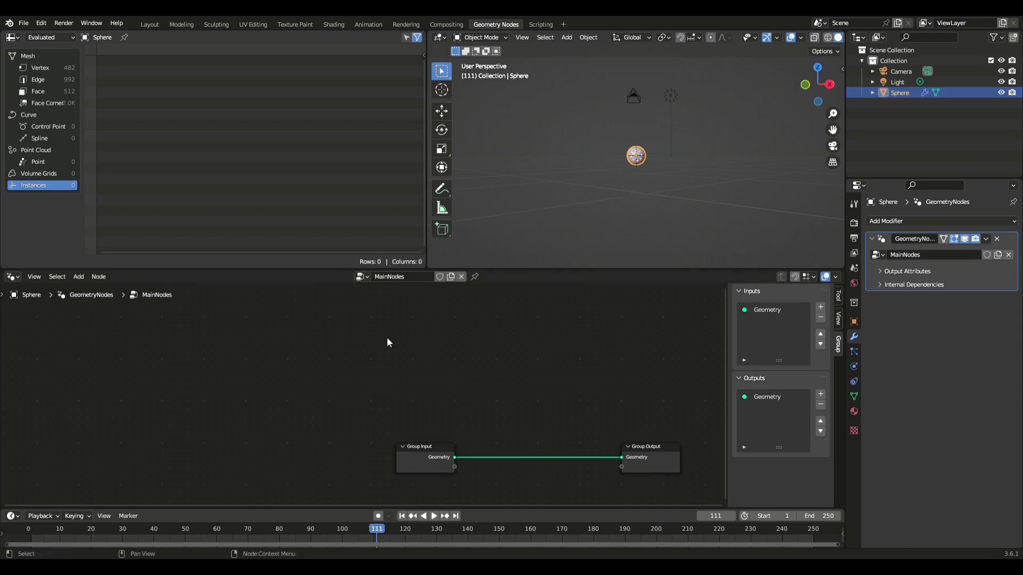
# Step: Insert the EmitNodes group on the link between Group Input and Group Output, and spread the outer nodes apart
pyautogui.scroll(-1, 477, 395)
pyautogui.moveTo(477, 395); pyautogui.dragTo(436, 357, button='middle')
pyautogui.scroll(3, 378, 335)
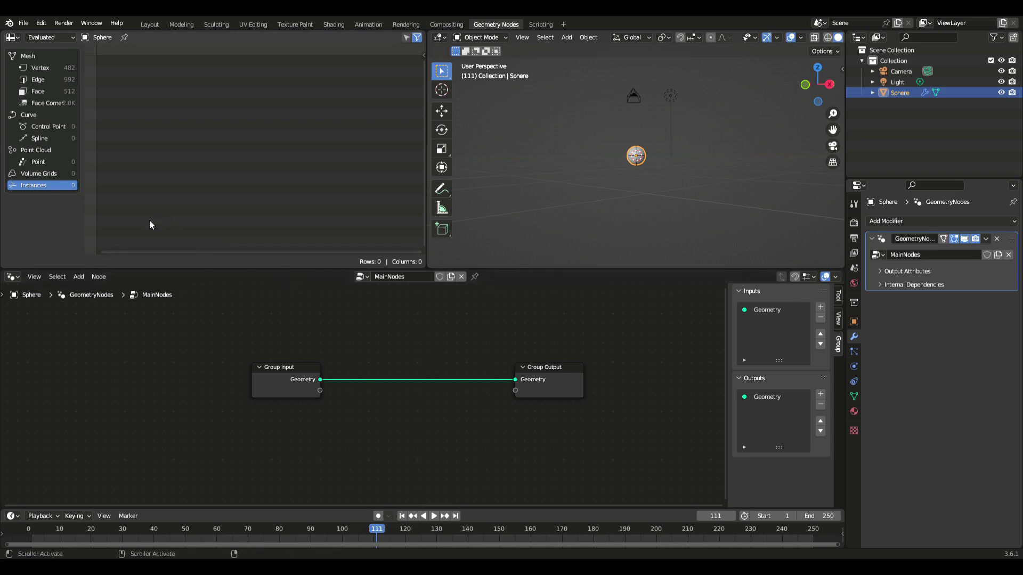
pyautogui.click(79, 276)
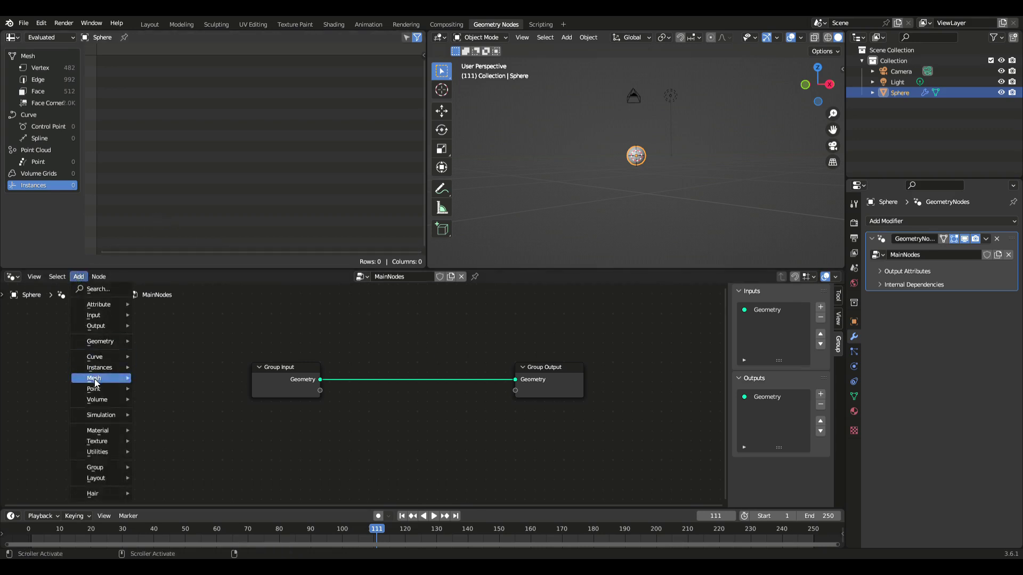
pyautogui.moveTo(106, 467)
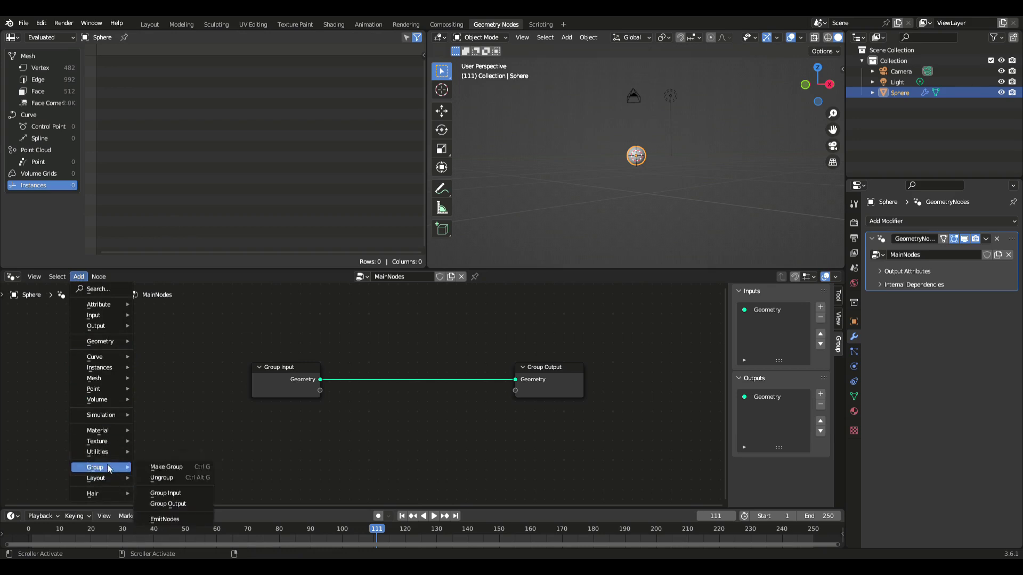
pyautogui.click(180, 519)
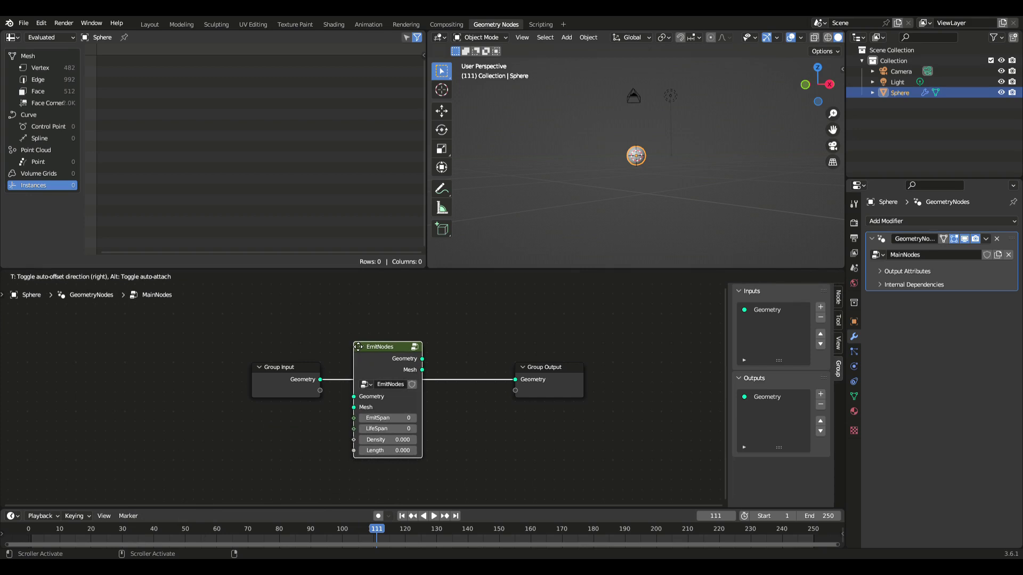
pyautogui.click(358, 346)
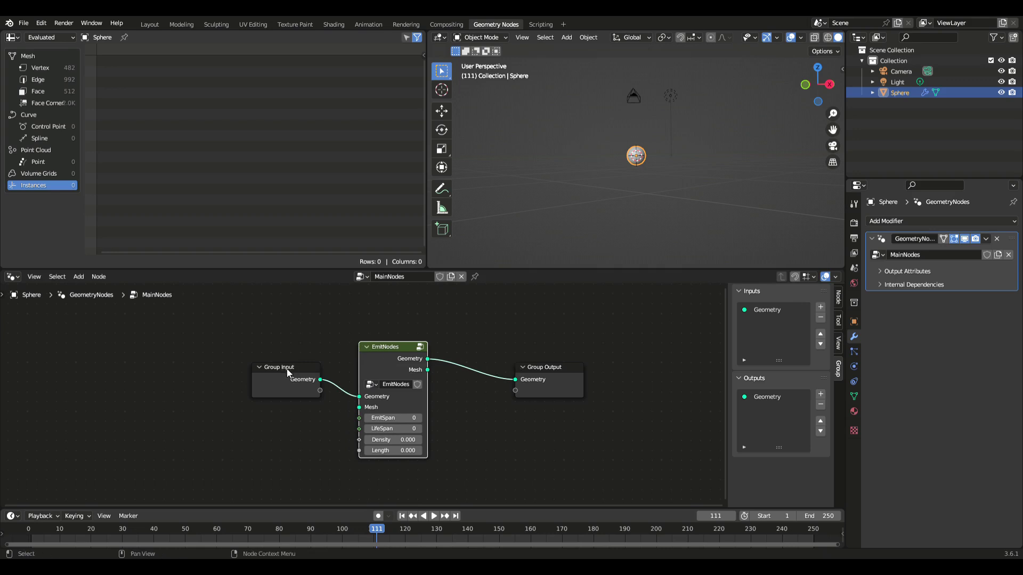
pyautogui.moveTo(287, 369); pyautogui.dragTo(238, 354)
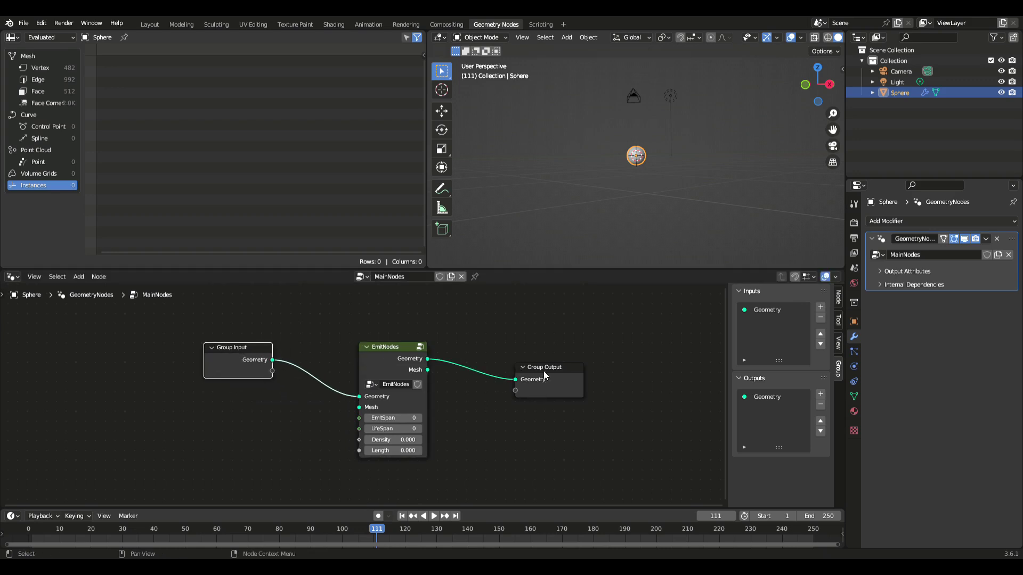
pyautogui.moveTo(543, 372); pyautogui.dragTo(666, 338)
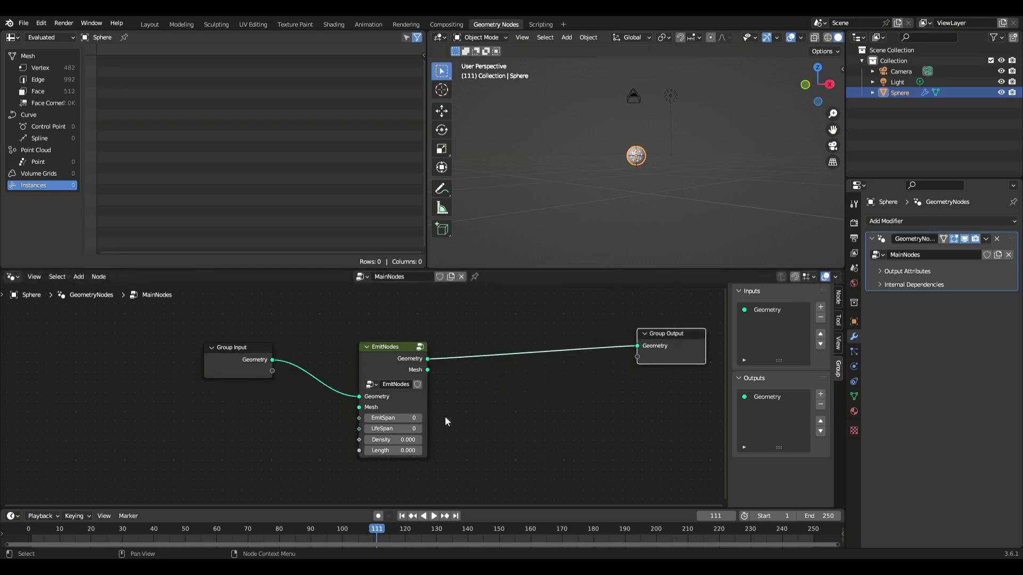
# Step: On the EmitNodes node, set LifeSpan to 8, Density to 0.02 and Length to 10
pyautogui.click(419, 430)
pyautogui.write('8')
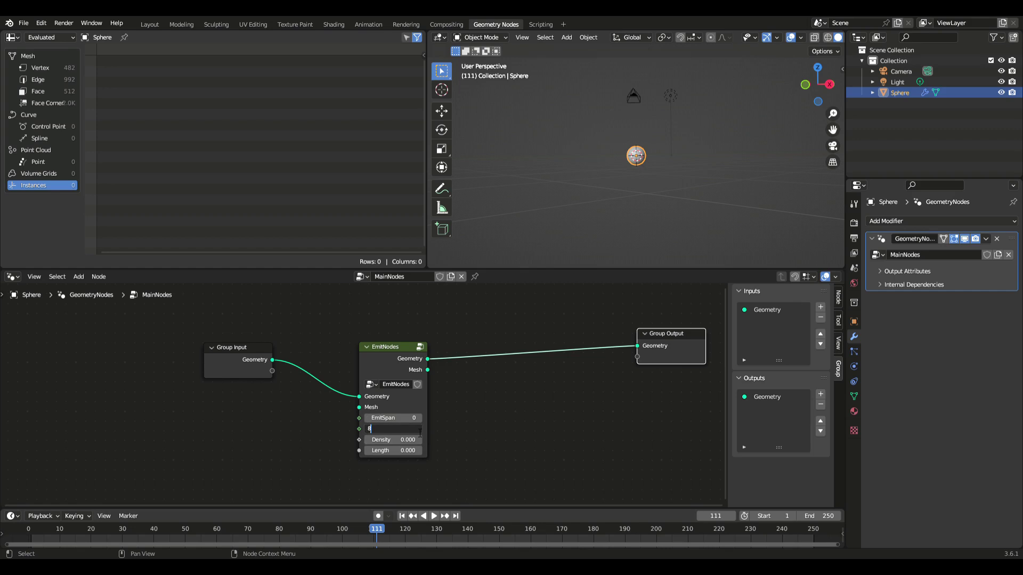
pyautogui.press('Return')
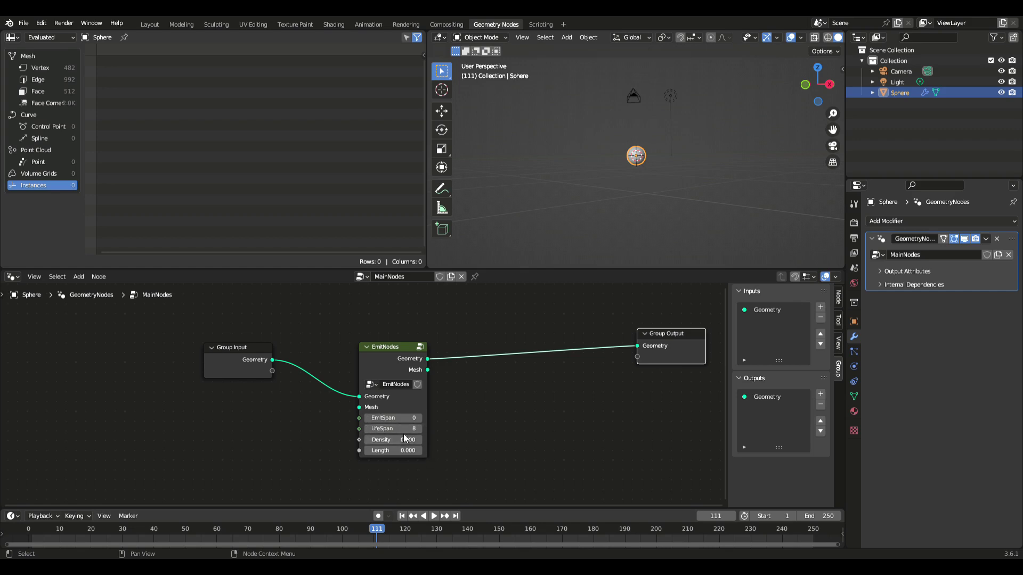
pyautogui.click(408, 443)
pyautogui.write('0.02')
pyautogui.press('Return')
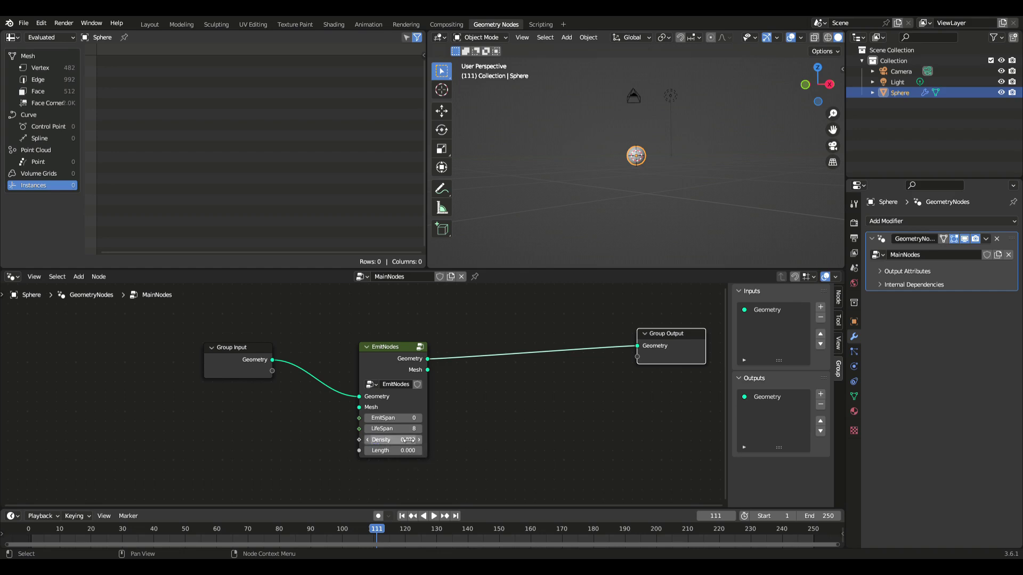
pyautogui.click(408, 451)
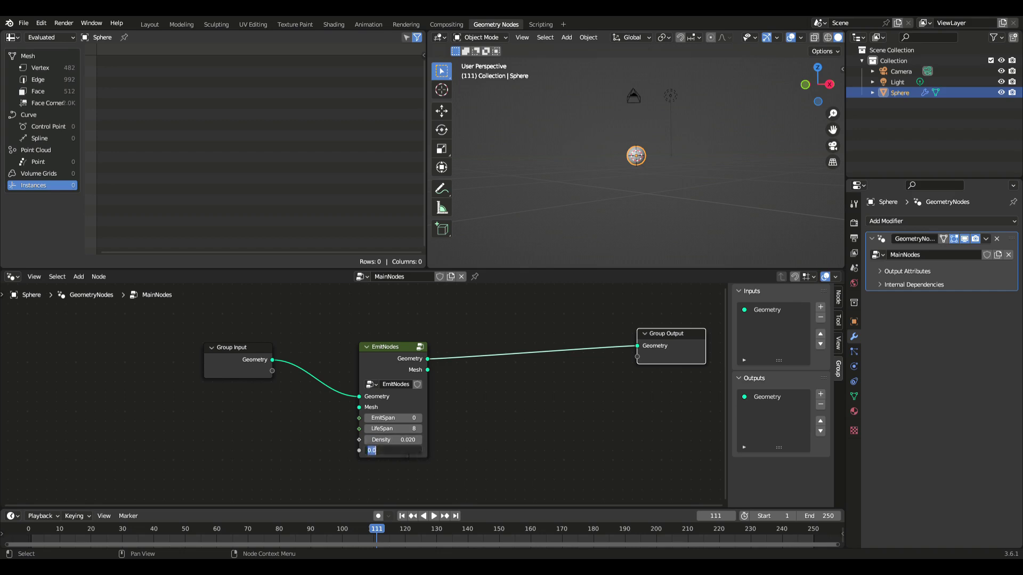
pyautogui.write('10')
pyautogui.press('Return')
# Step: Add a UV Sphere node below Group Input and link its Mesh to the Mesh input of EmitNodes
pyautogui.click(78, 277)
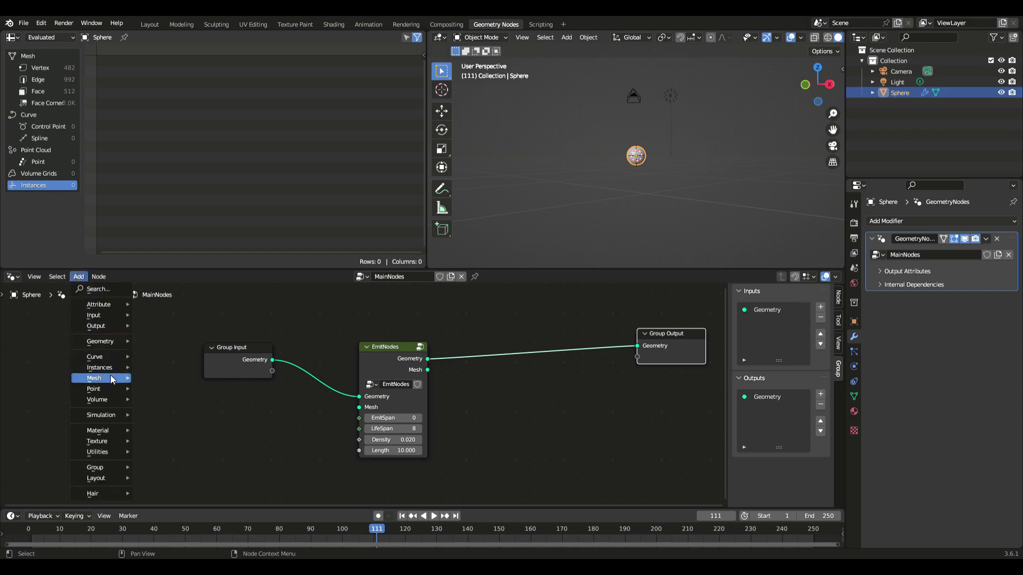
pyautogui.moveTo(110, 378)
pyautogui.moveTo(162, 426)
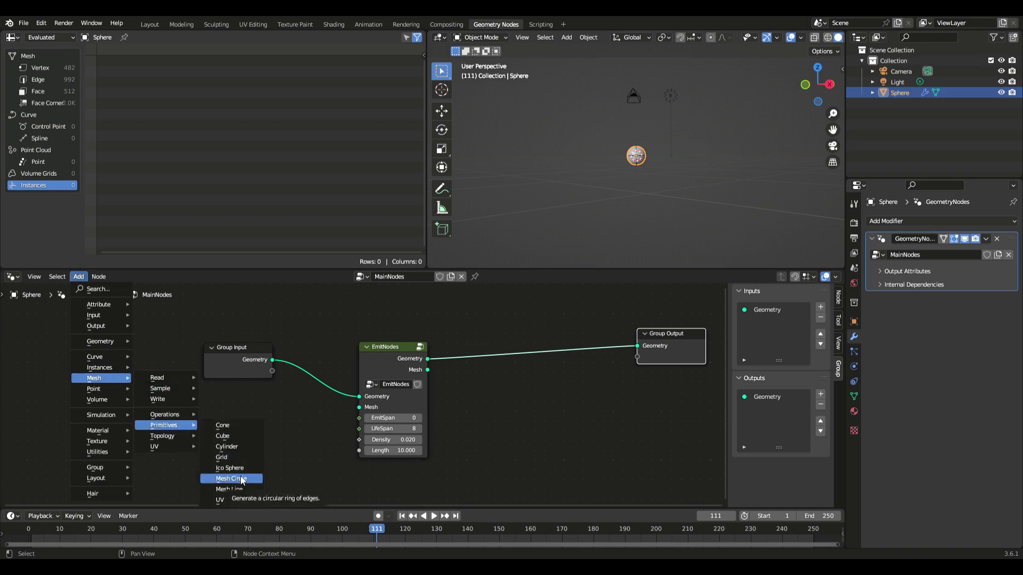
pyautogui.click(234, 501)
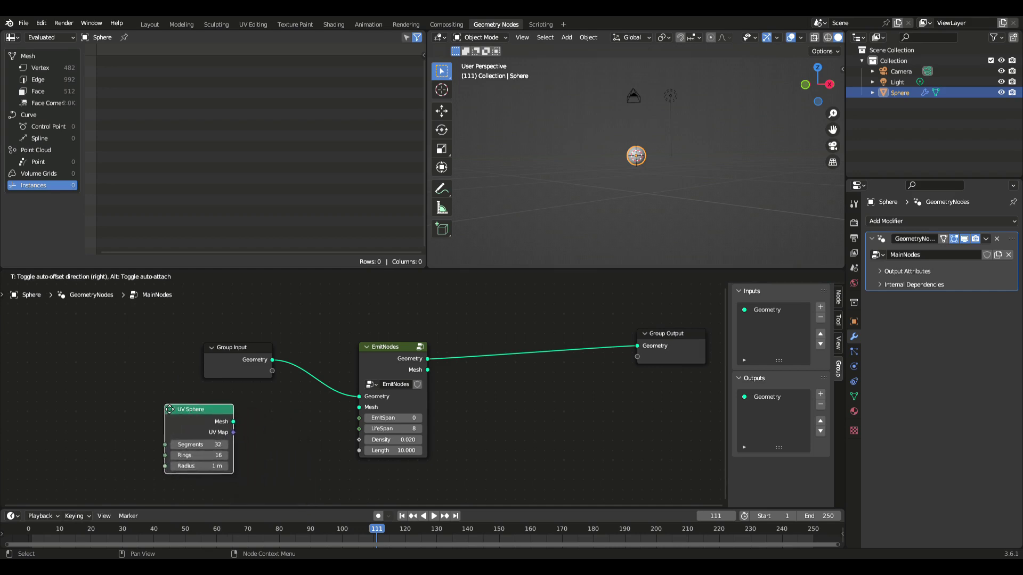
pyautogui.click(166, 407)
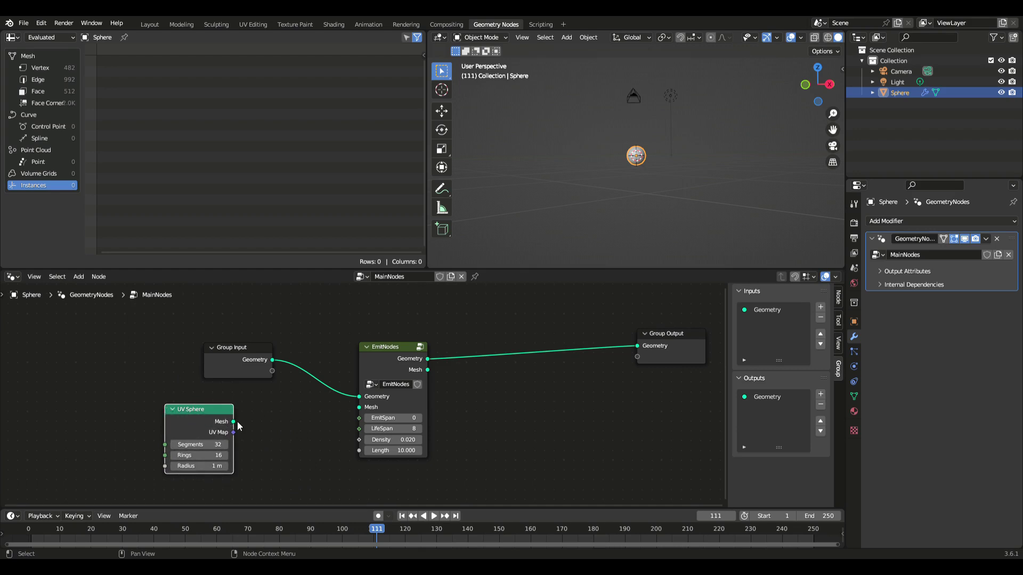
pyautogui.moveTo(234, 422); pyautogui.dragTo(364, 408)
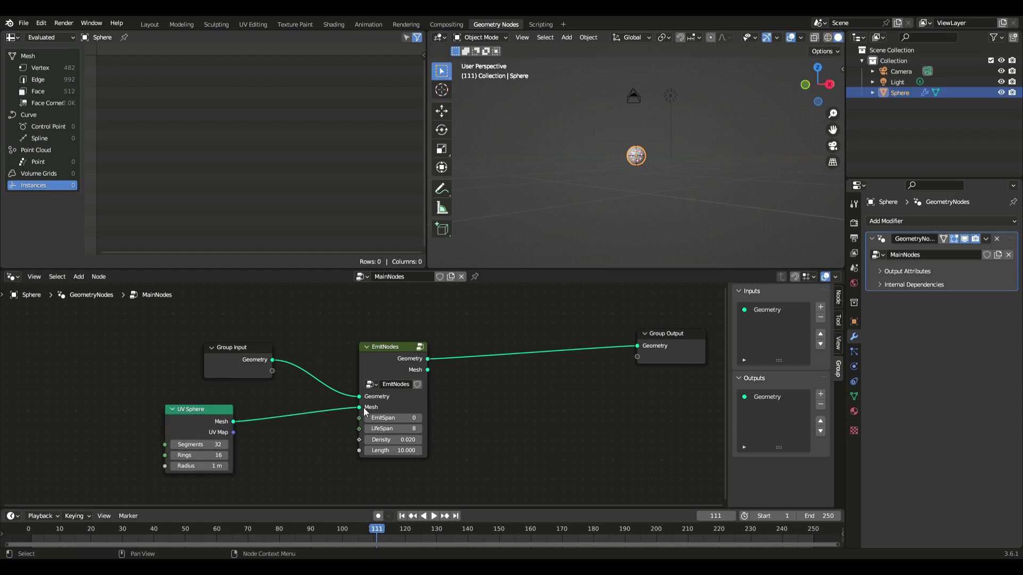
# Step: Insert a Store Named Attribute node on the link between UV Sphere and EmitNodes, and position it midway between them
pyautogui.click(78, 277)
pyautogui.moveTo(96, 416)
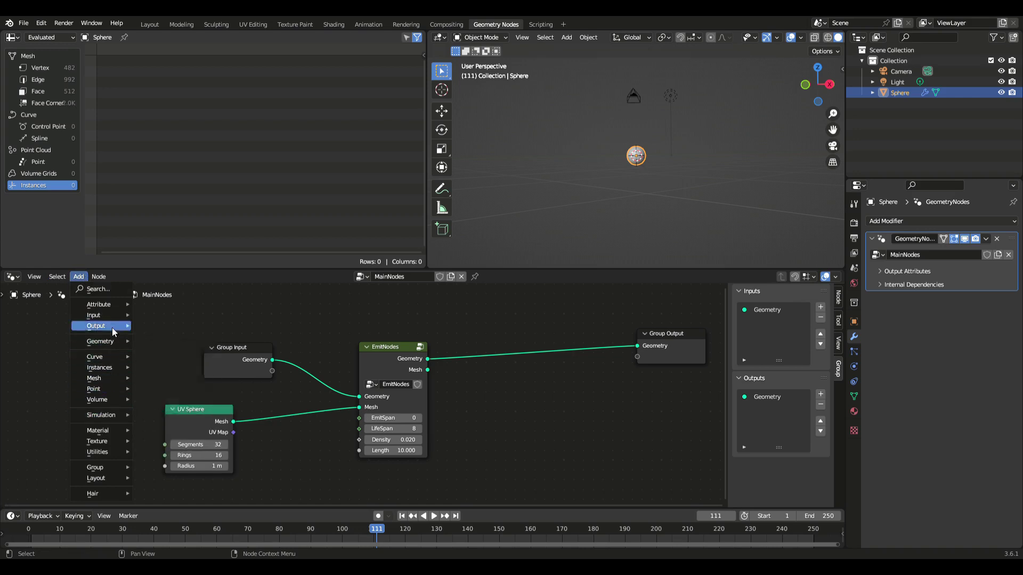
pyautogui.moveTo(113, 307)
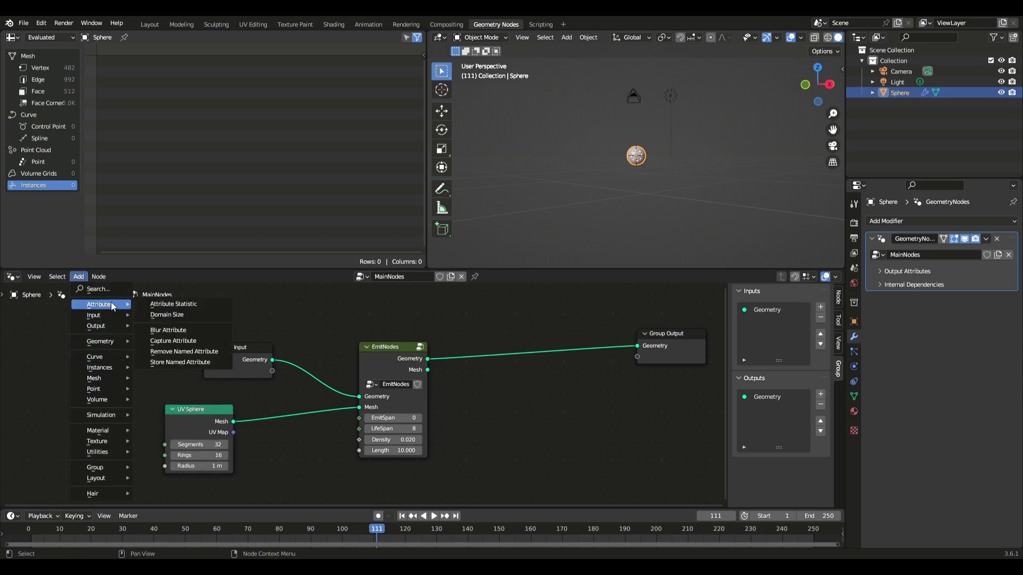
pyautogui.click(201, 362)
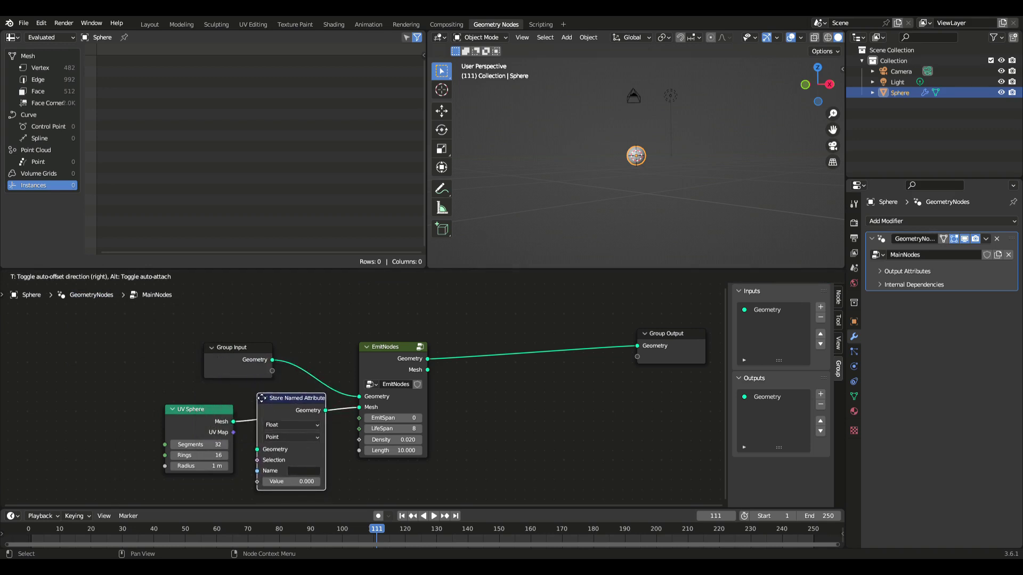
pyautogui.click(262, 398)
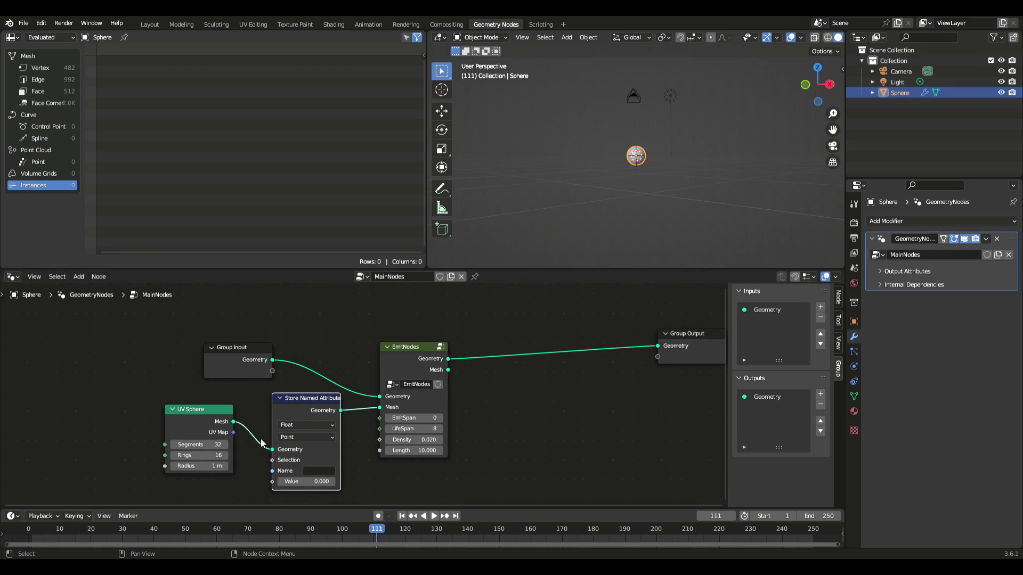
pyautogui.click(315, 472)
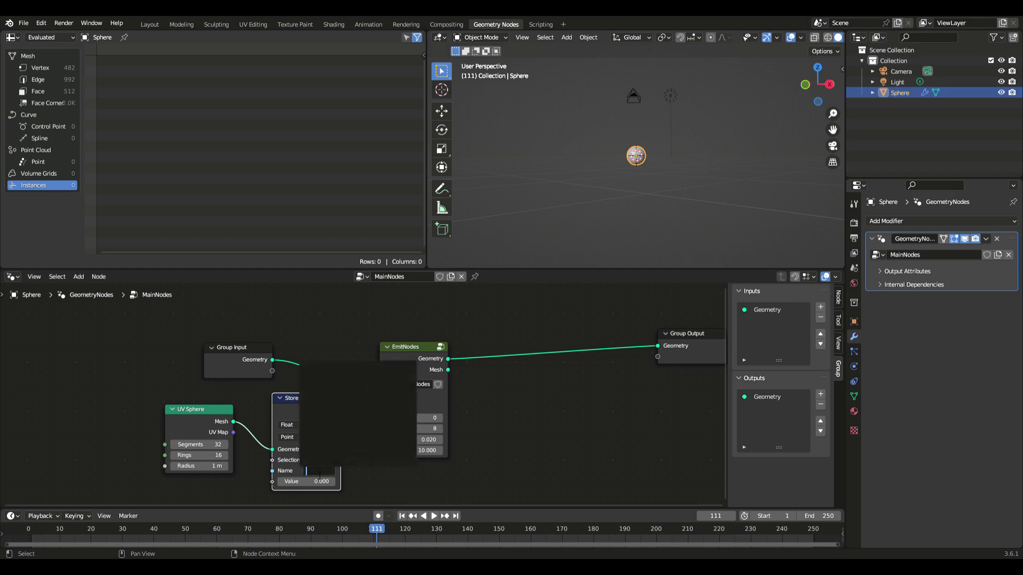
pyautogui.click(290, 405)
pyautogui.moveTo(295, 397); pyautogui.dragTo(286, 398)
# Step: On the Store Named Attribute node, enter span as the attribute name and 1 as the value
pyautogui.click(307, 482)
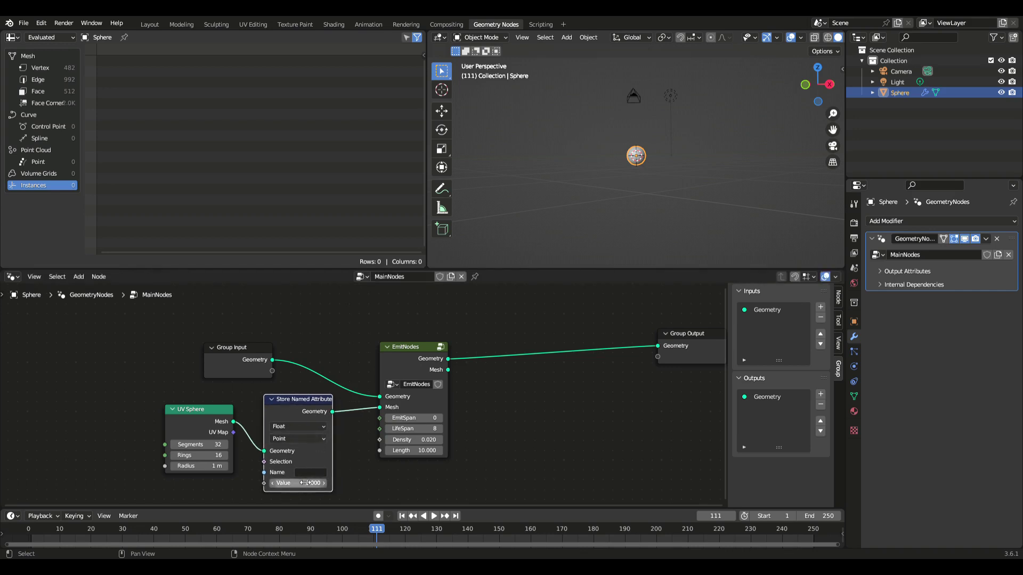
pyautogui.click(306, 474)
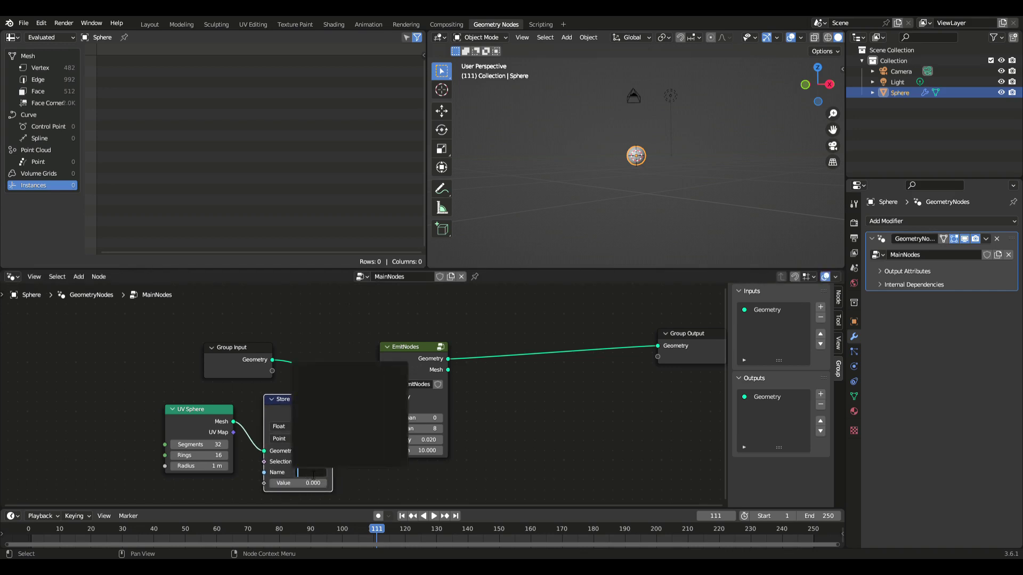
pyautogui.write('span')
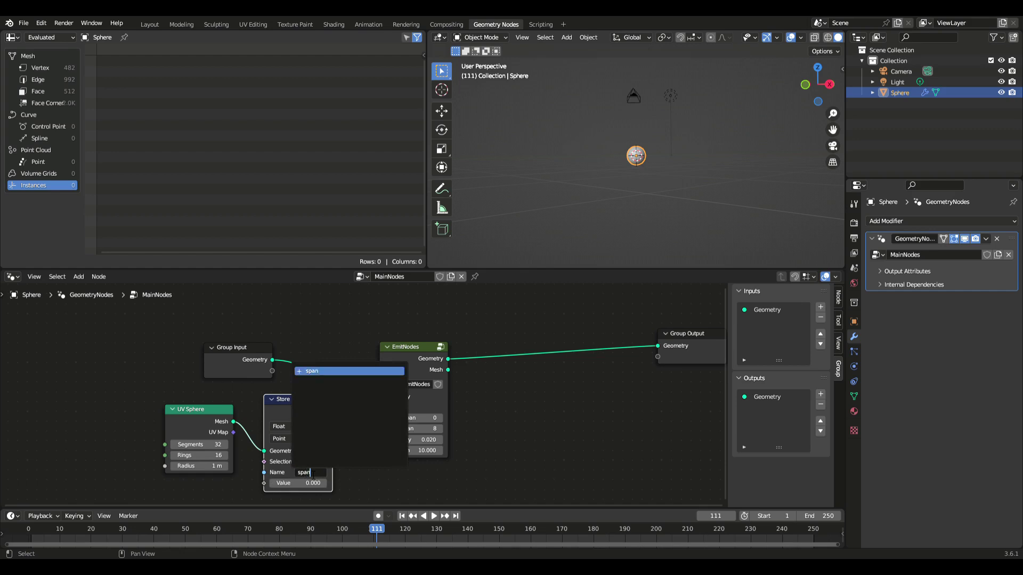
pyautogui.press('Return')
pyautogui.click(313, 483)
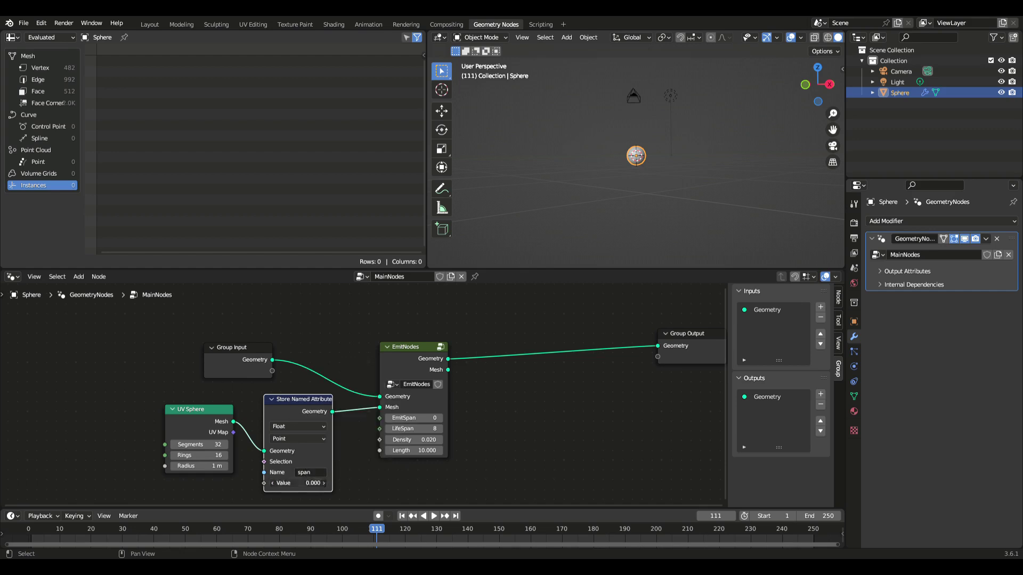
pyautogui.write('1')
pyautogui.press('Return')
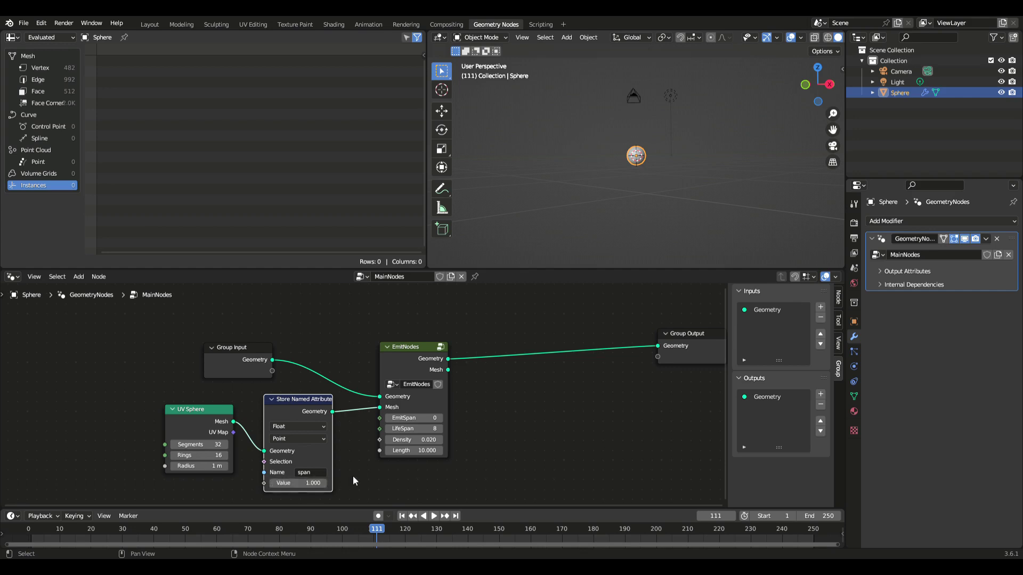
# Step: Switch the span attribute's data type to Integer and set its value to 1 again
pyautogui.click(320, 425)
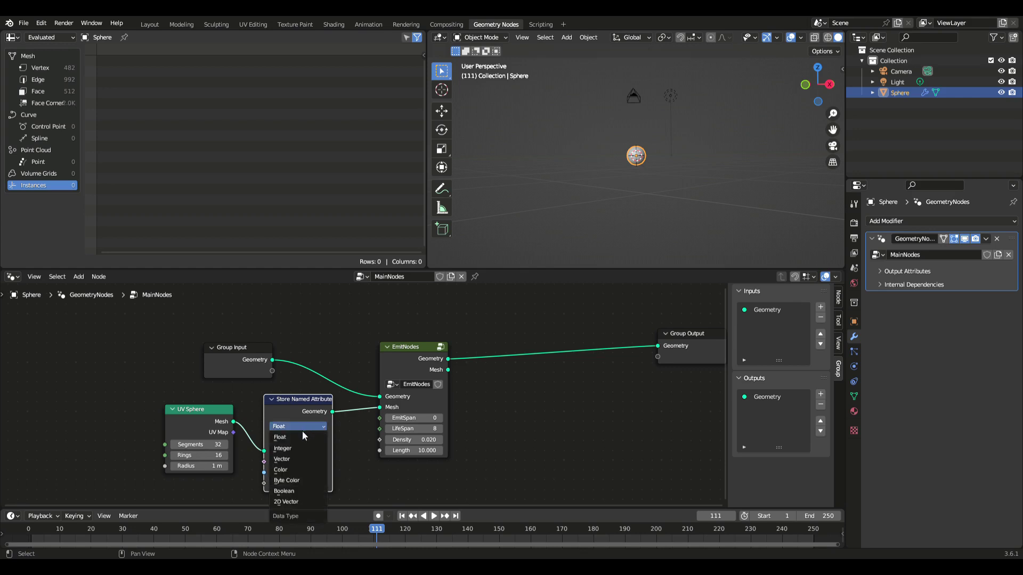
pyautogui.click(297, 447)
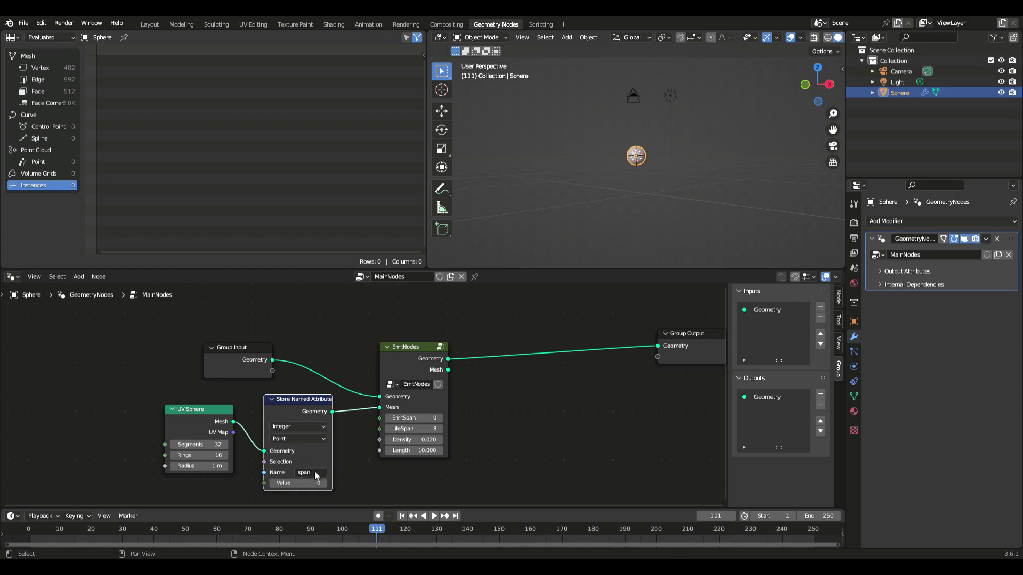
pyautogui.click(315, 471)
pyautogui.press('Return')
pyautogui.click(317, 483)
pyautogui.write('1')
pyautogui.press('Return')
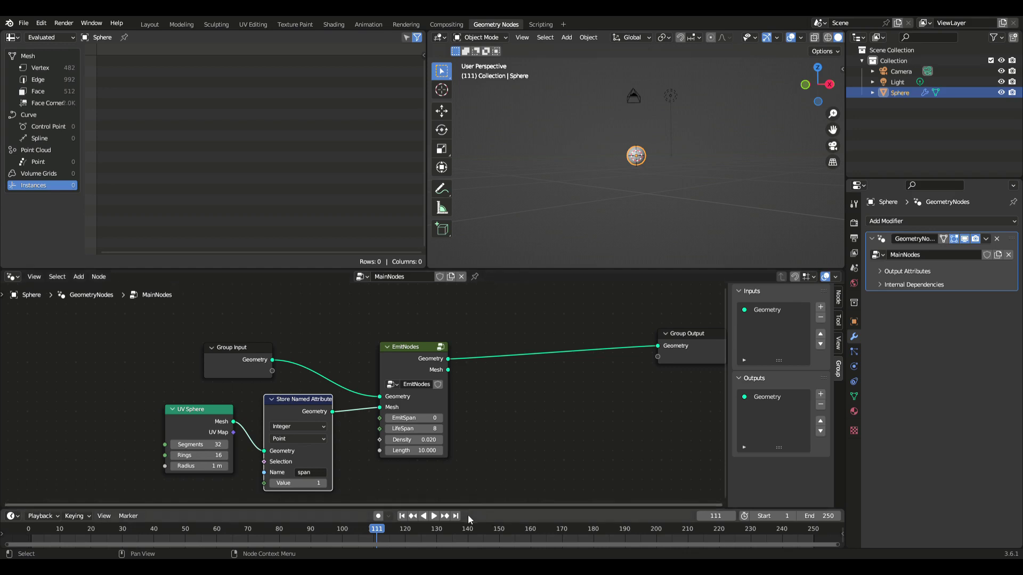
# Step: Play the animation to check the streak emission, stop it and return to frame 1
pyautogui.click(434, 516)
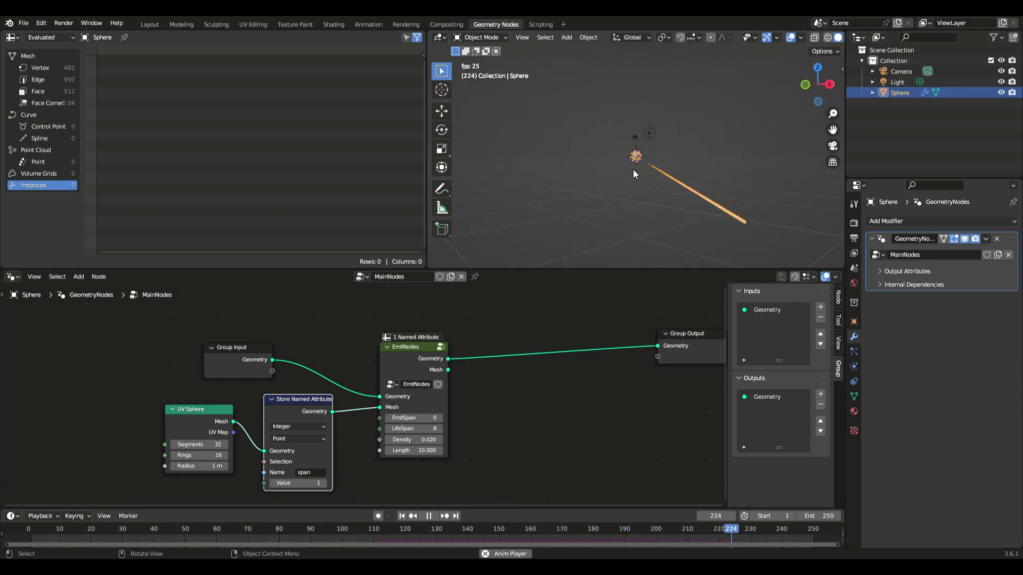
pyautogui.click(429, 516)
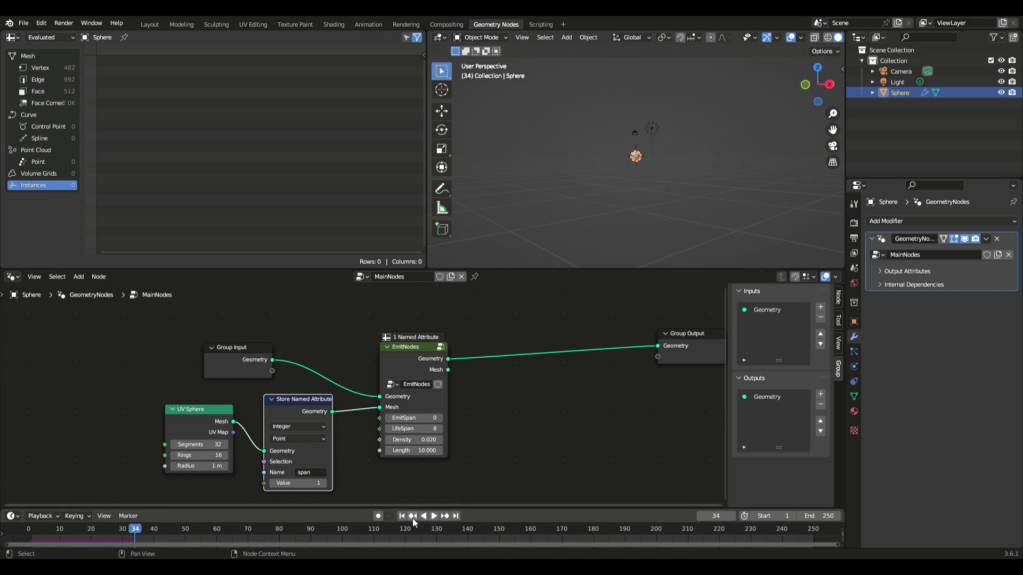
pyautogui.click(402, 517)
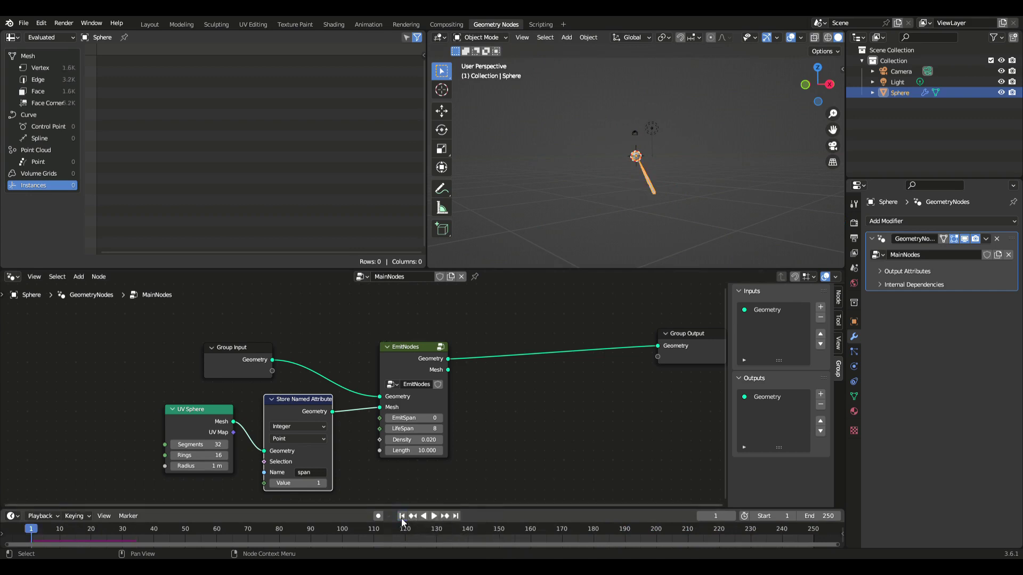
pyautogui.click(578, 294)
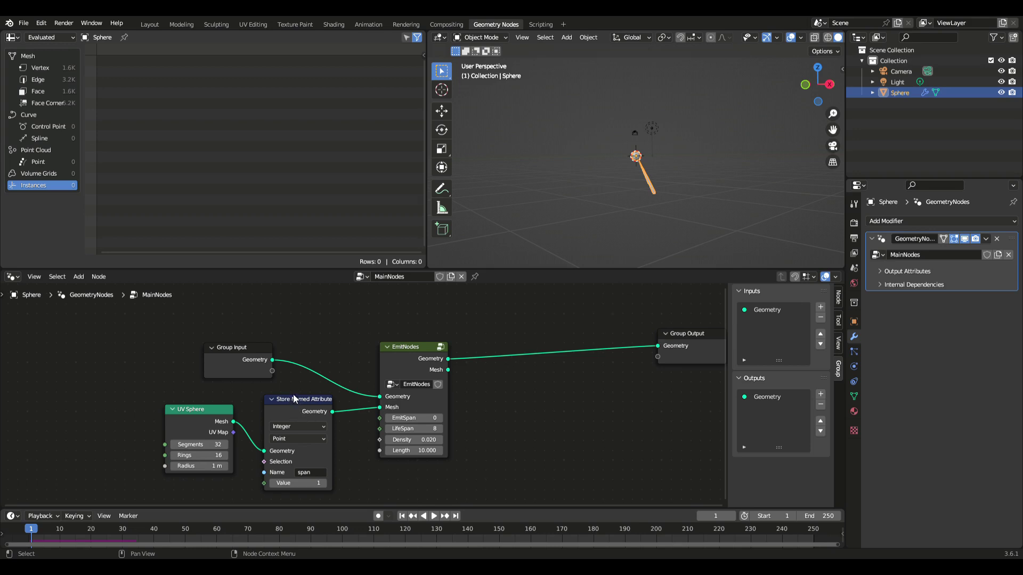
# Step: Insert a second EmitNodes group before Group Output and link the first group's Mesh output to its Mesh input
pyautogui.click(79, 276)
pyautogui.moveTo(114, 431)
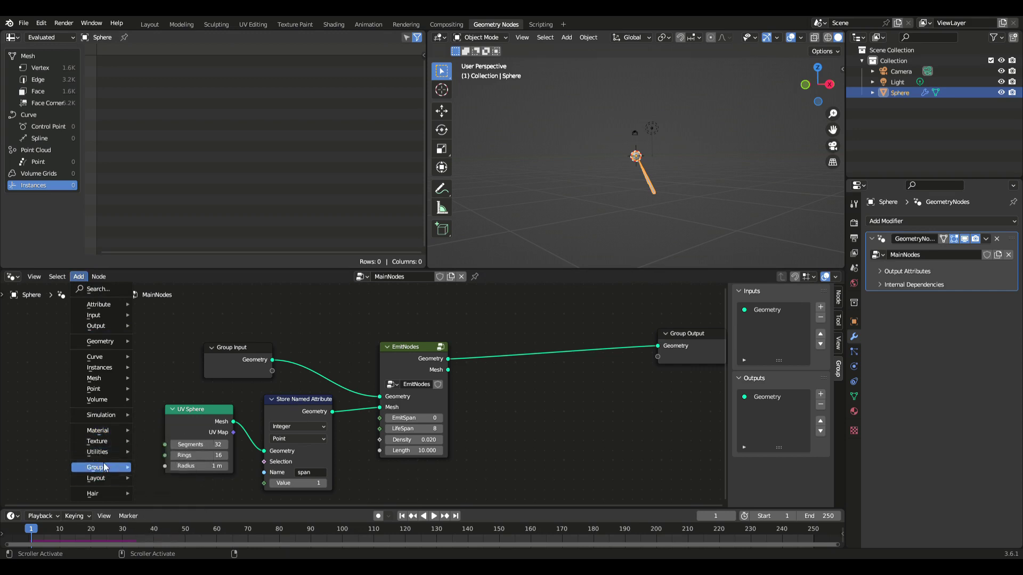
pyautogui.moveTo(104, 467)
pyautogui.click(165, 520)
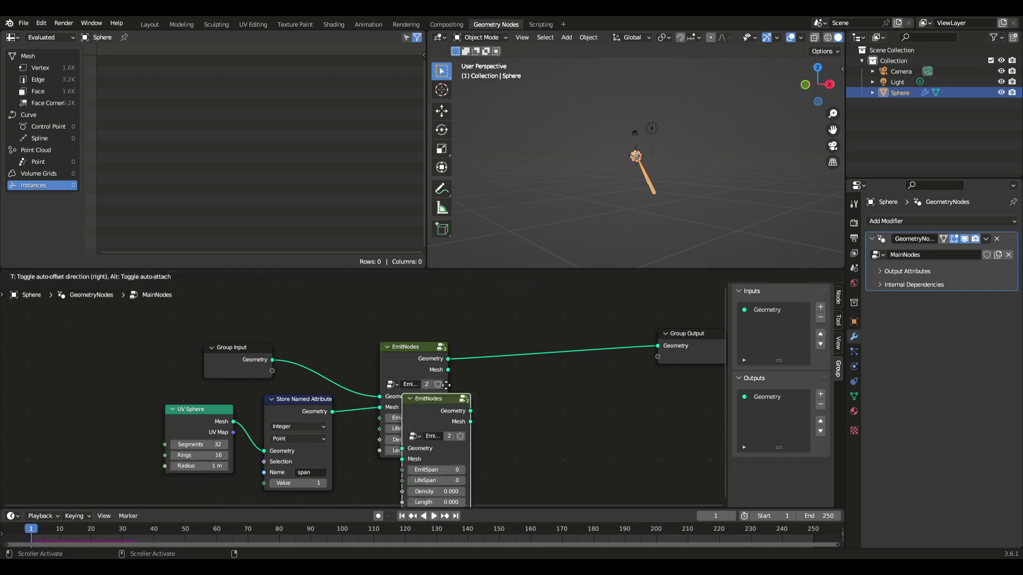
pyautogui.click(508, 339)
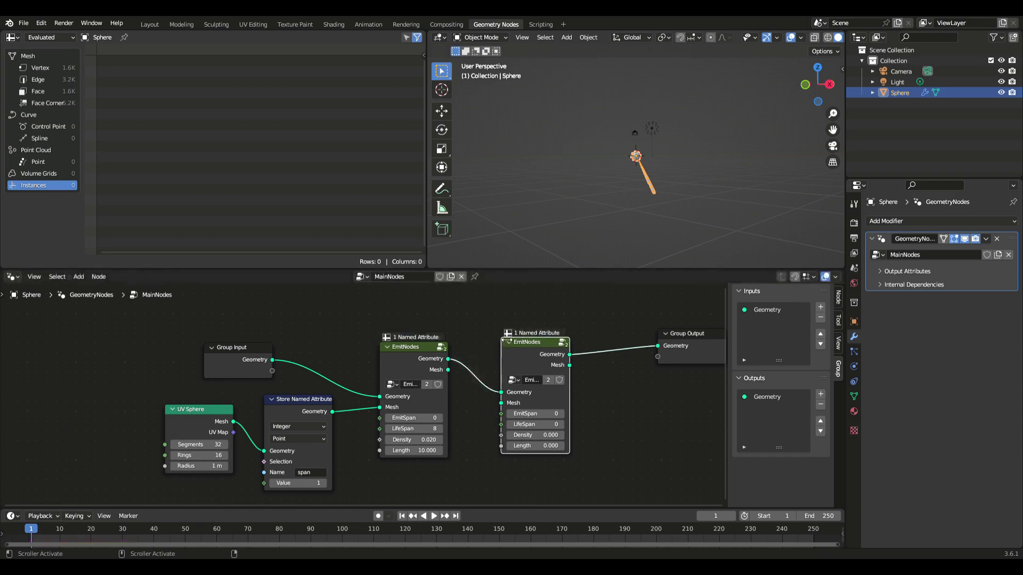
pyautogui.click(453, 371)
pyautogui.moveTo(454, 375); pyautogui.dragTo(501, 406)
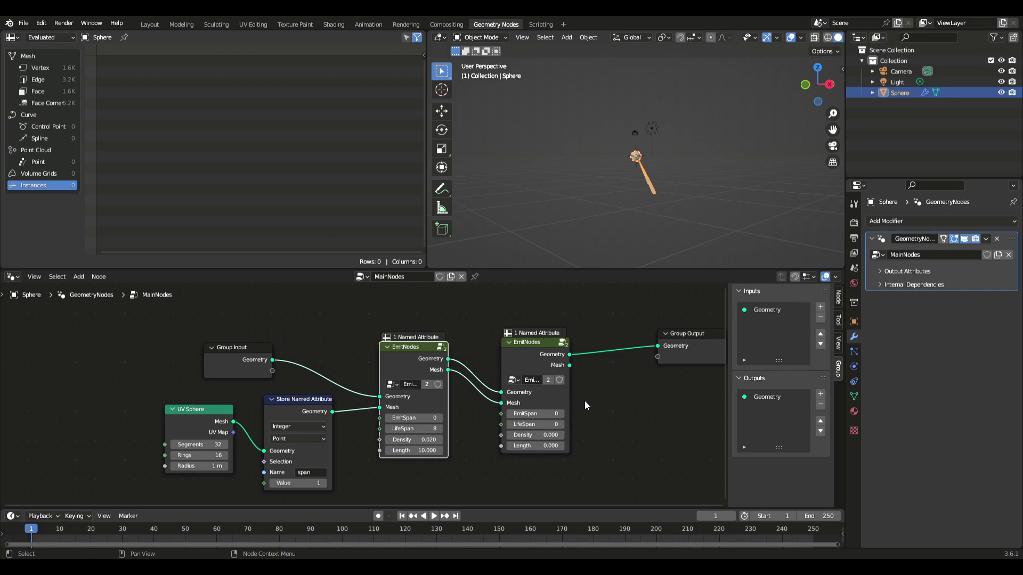
# Step: On the second EmitNodes node, set EmitSpan to 5, LifeSpan to 8, Density to 4 and Length to 4
pyautogui.click(554, 415)
pyautogui.write('1')
pyautogui.press('Tab')
pyautogui.press('Tab')
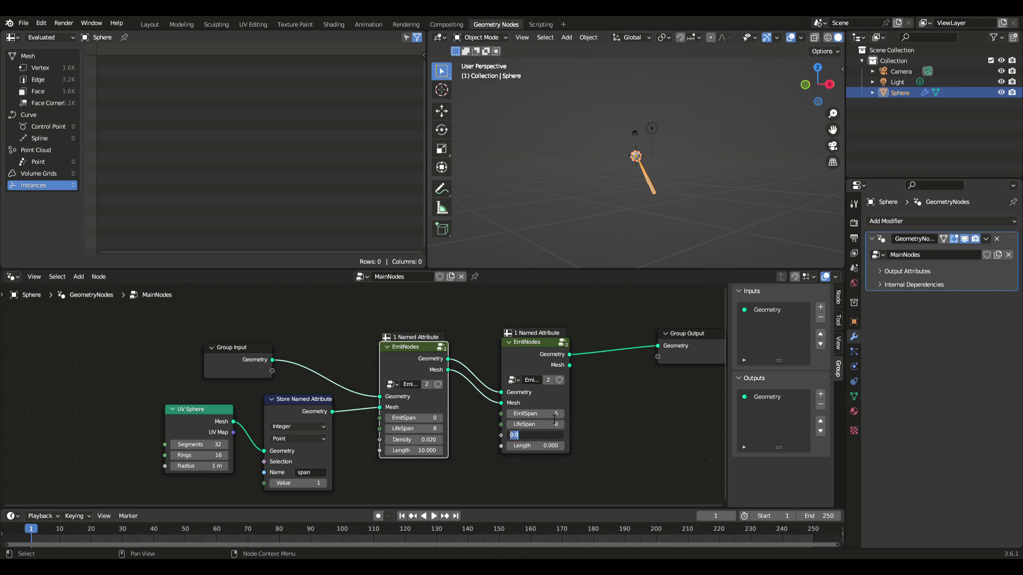
pyautogui.write('4')
pyautogui.press('Tab')
pyautogui.write('4')
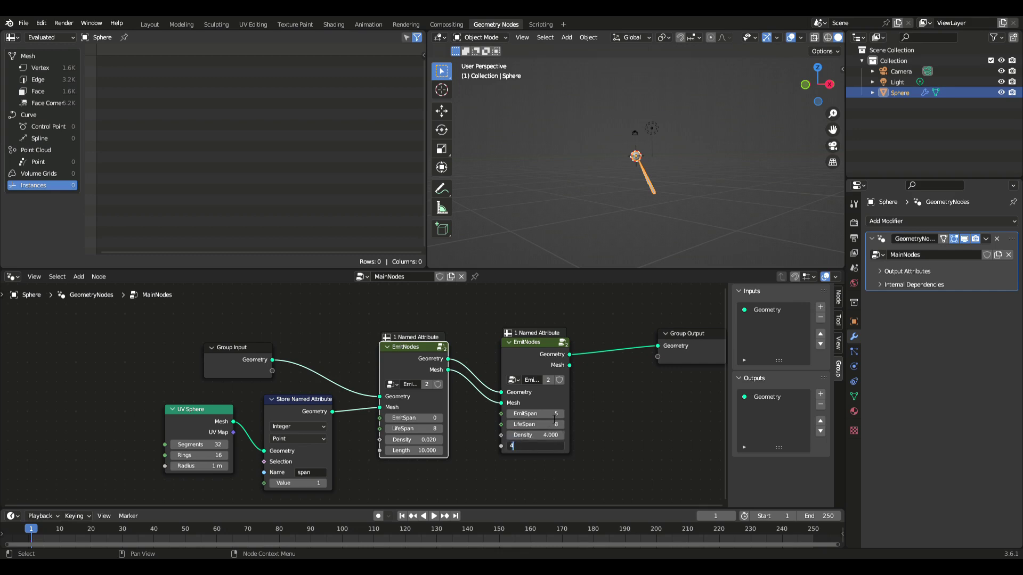
pyautogui.press('Tab')
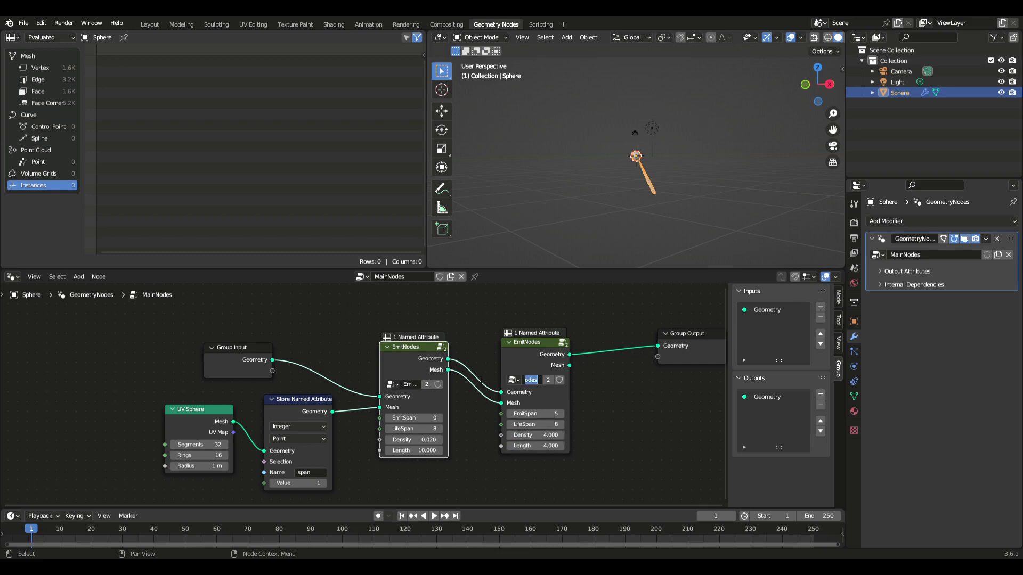
pyautogui.click(601, 393)
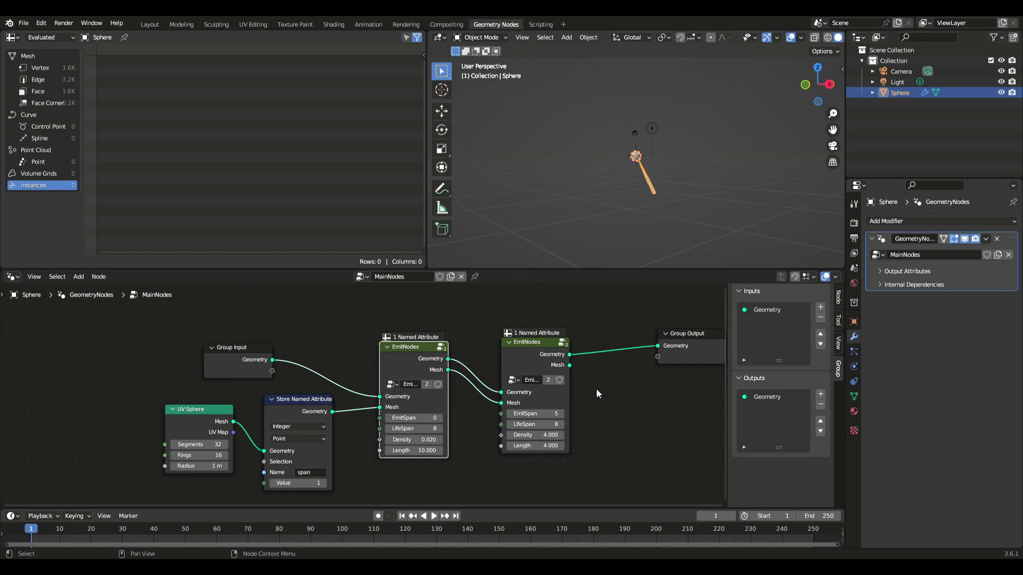
# Step: Play the animation to check the branching streaks from both emitters, stop it and return to frame 1
pyautogui.click(434, 516)
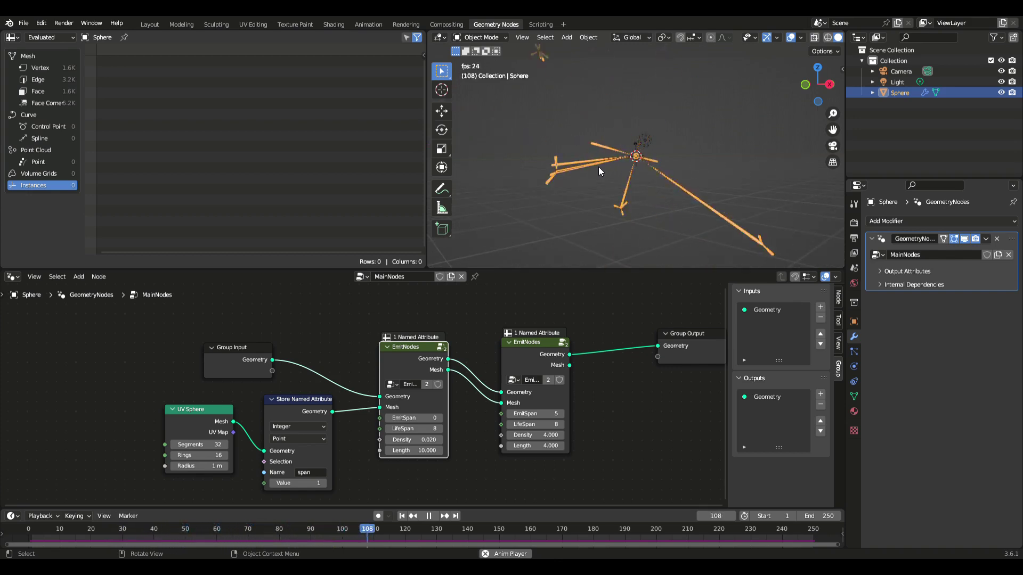
pyautogui.click(430, 516)
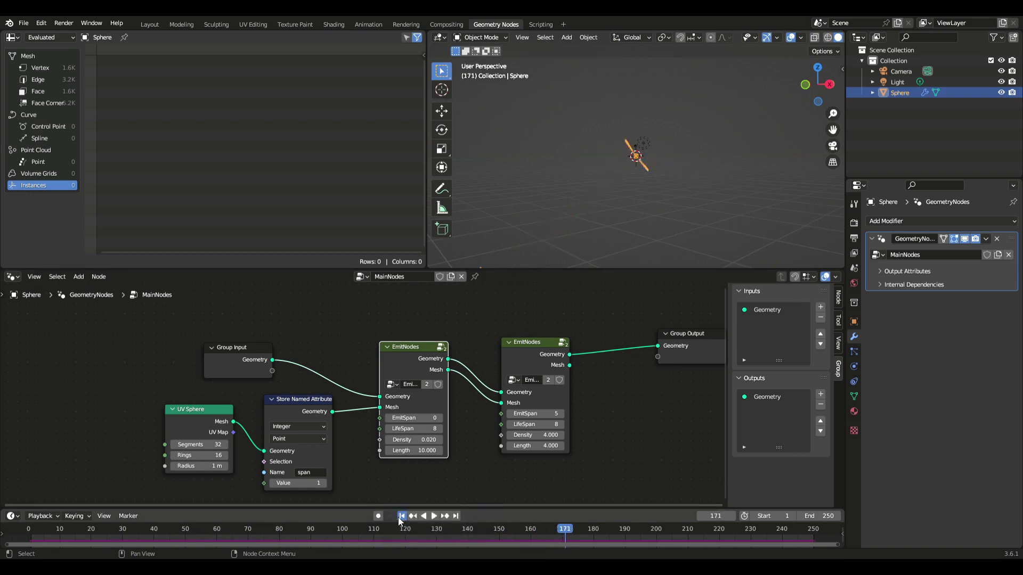
pyautogui.click(401, 516)
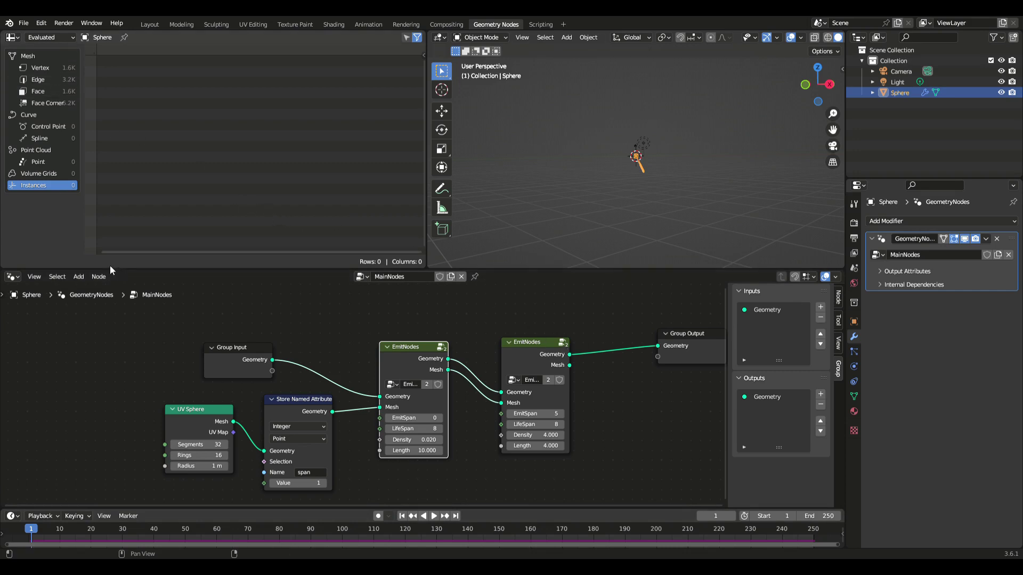
# Step: Insert a third EmitNodes group before Group Output and link the second group's Mesh output to its Mesh input
pyautogui.click(80, 277)
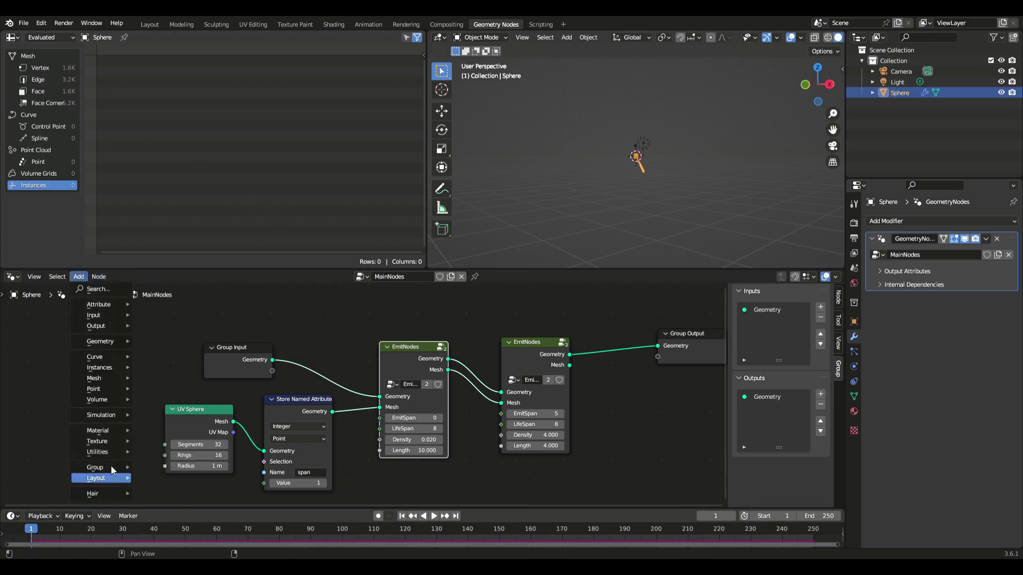
pyautogui.moveTo(111, 455)
pyautogui.click(207, 519)
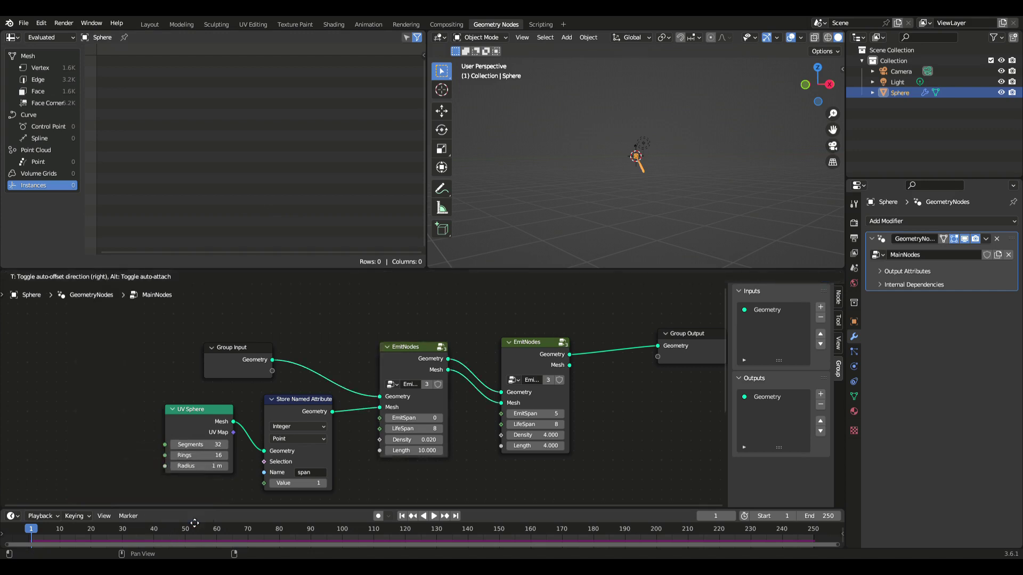
pyautogui.click(613, 338)
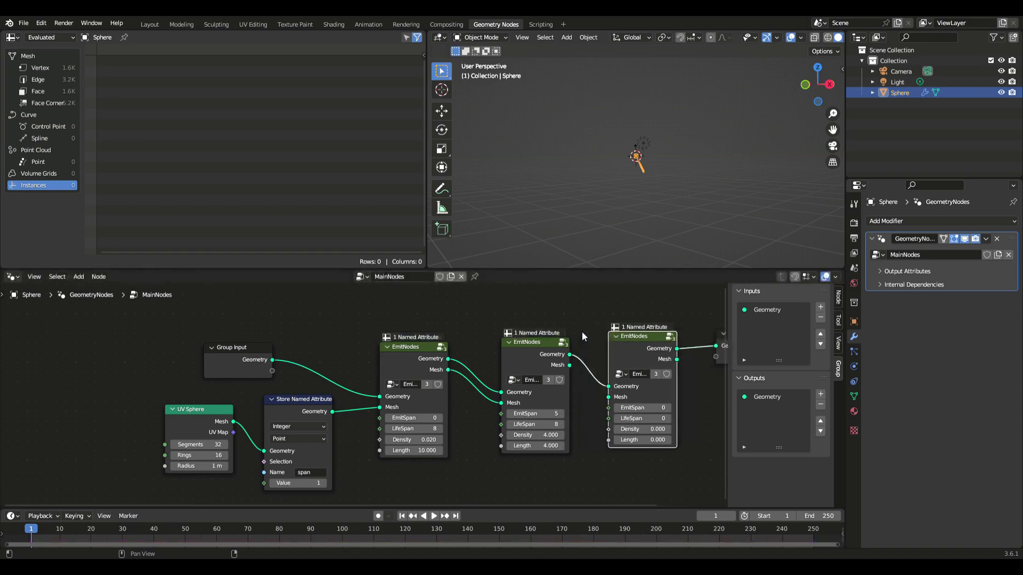
pyautogui.moveTo(569, 365); pyautogui.dragTo(608, 397)
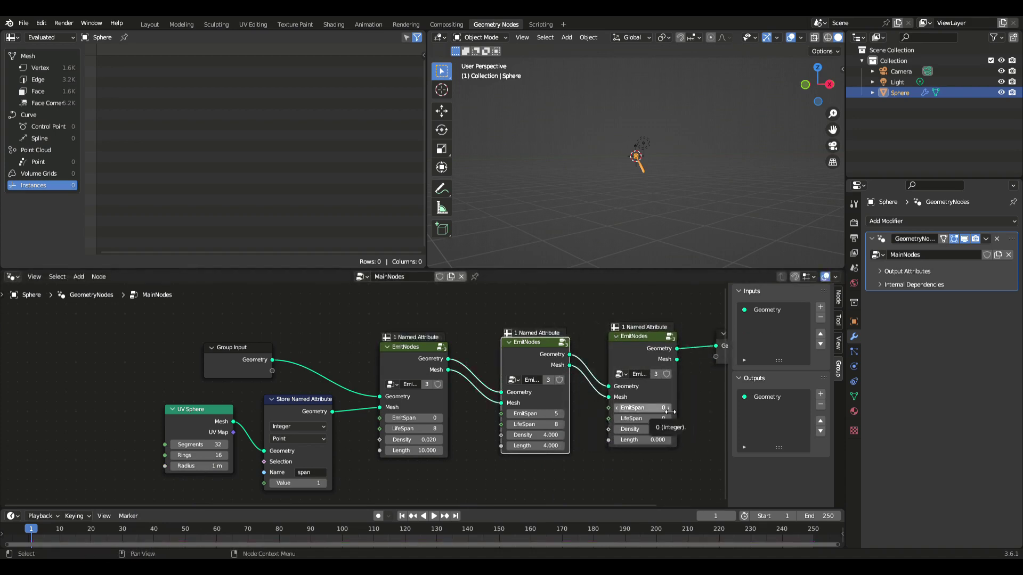
# Step: On the third EmitNodes node, set EmitSpan to 5, LifeSpan to 8, Density to 3 and Length to 2
pyautogui.keyDown('ctrl'); pyautogui.hscroll(5, 610, 413); pyautogui.keyUp('ctrl')
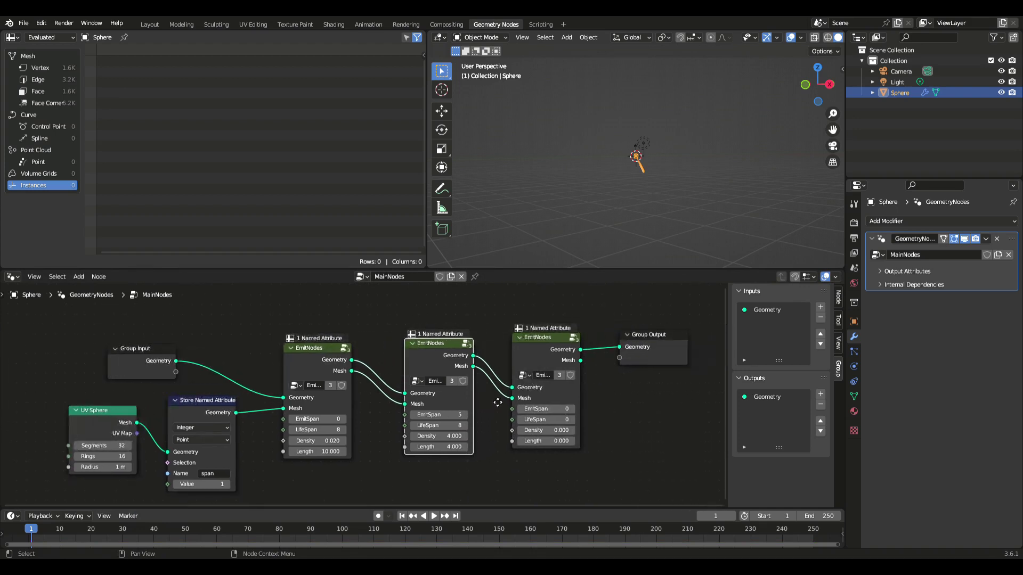
pyautogui.click(567, 413)
pyautogui.write('5')
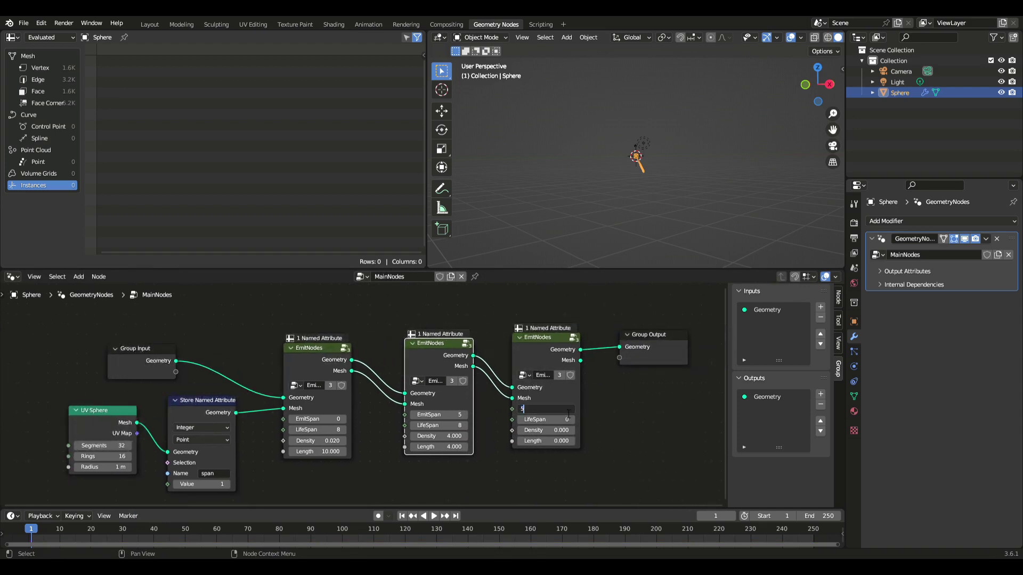
pyautogui.press('Tab')
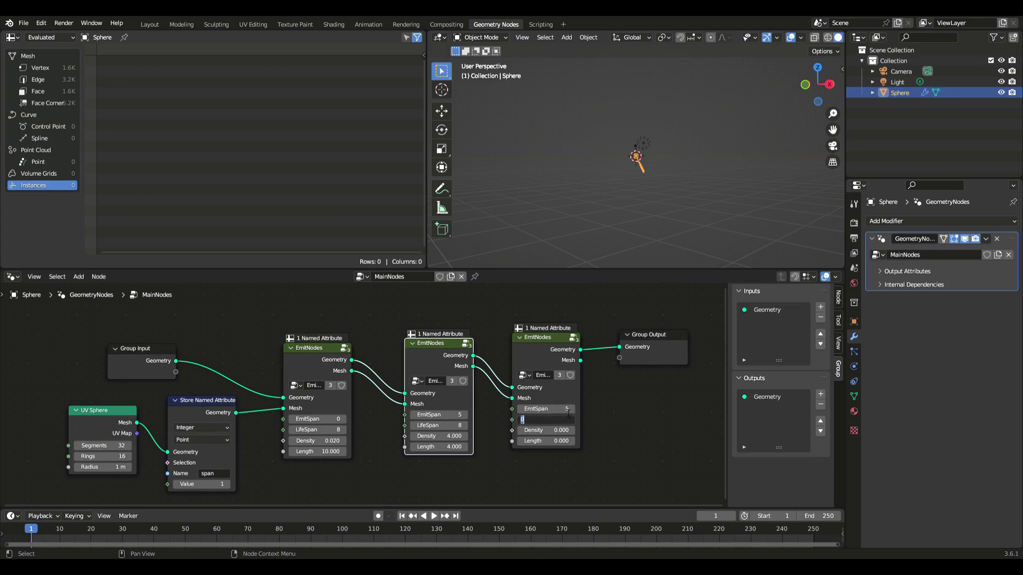
pyautogui.write('8')
pyautogui.press('Tab')
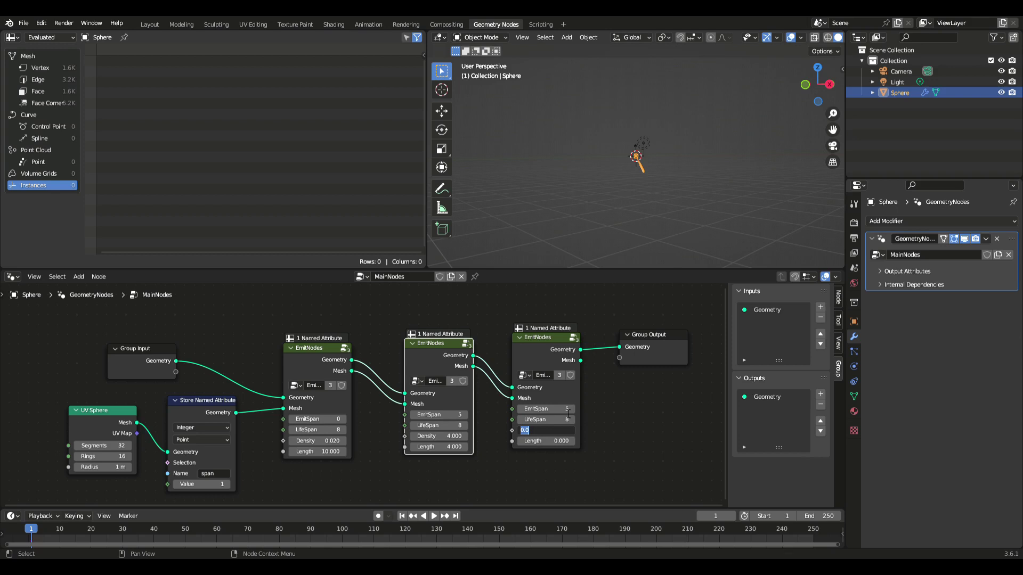
pyautogui.write('3')
pyautogui.press('Tab')
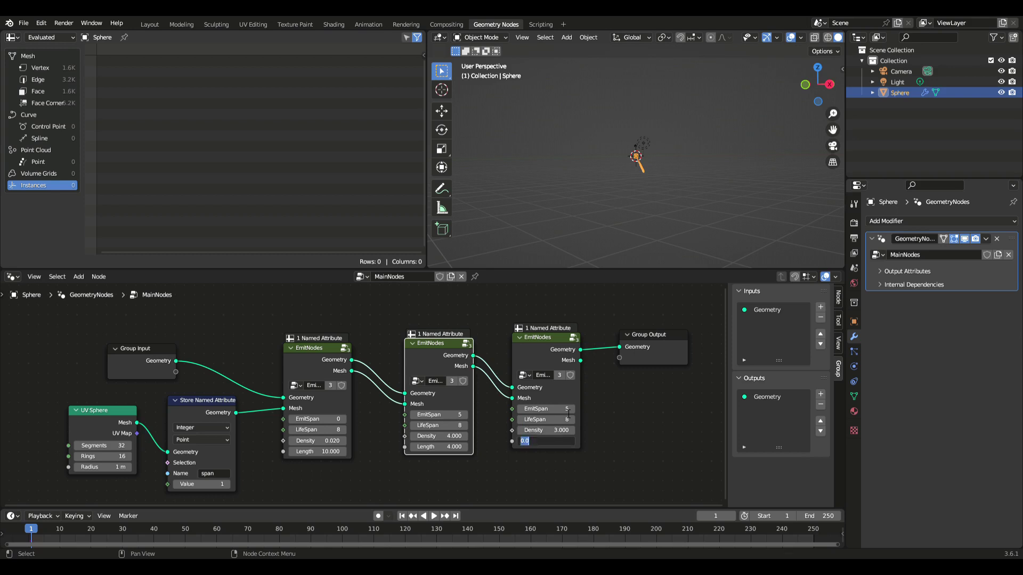
pyautogui.write('2')
pyautogui.press('Return')
# Step: Play the animation to check the three chained emitters, replay it once from frame 1 and stop it
pyautogui.click(433, 518)
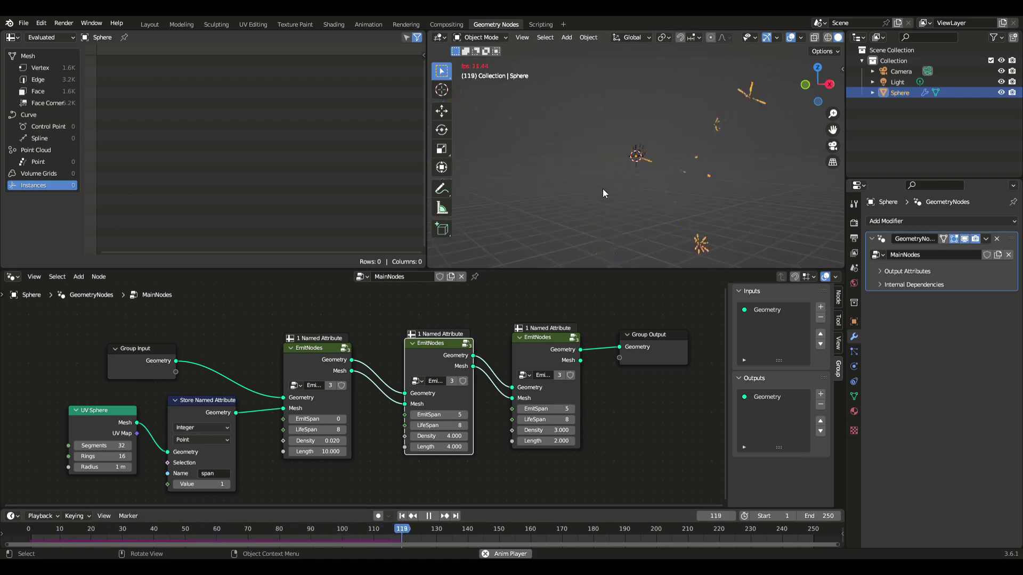
pyautogui.click(428, 516)
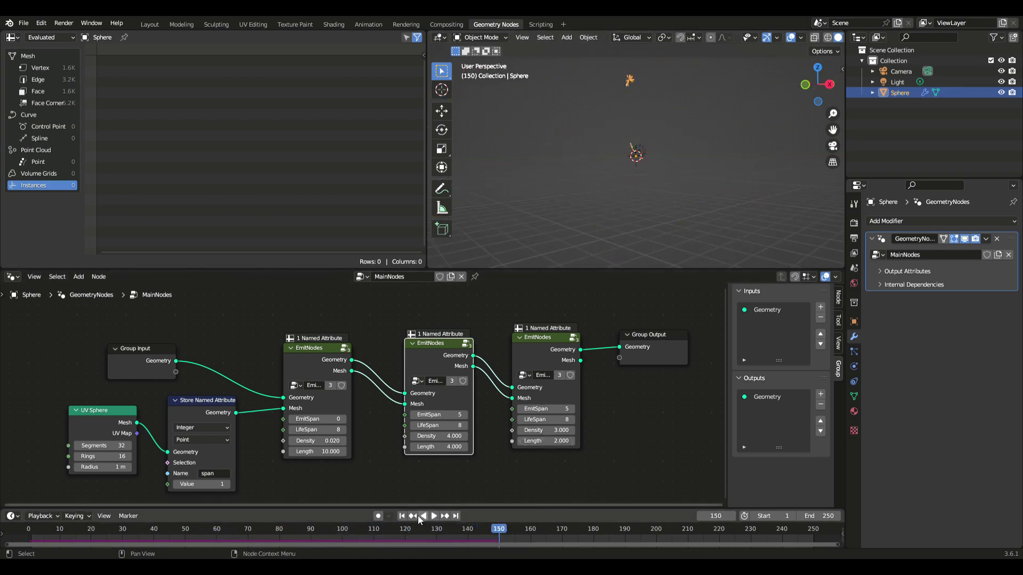
pyautogui.click(402, 517)
pyautogui.click(429, 517)
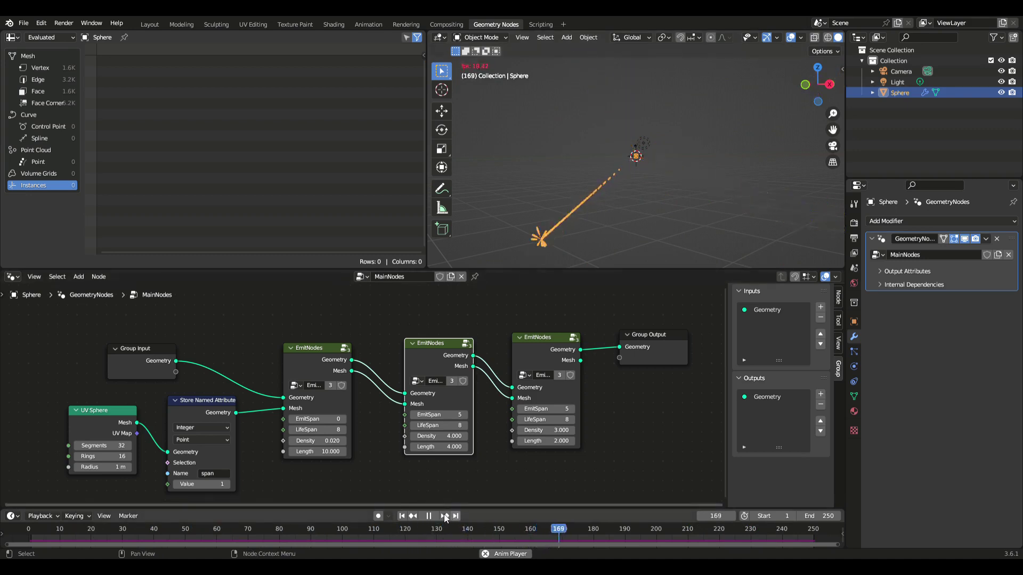
pyautogui.click(430, 515)
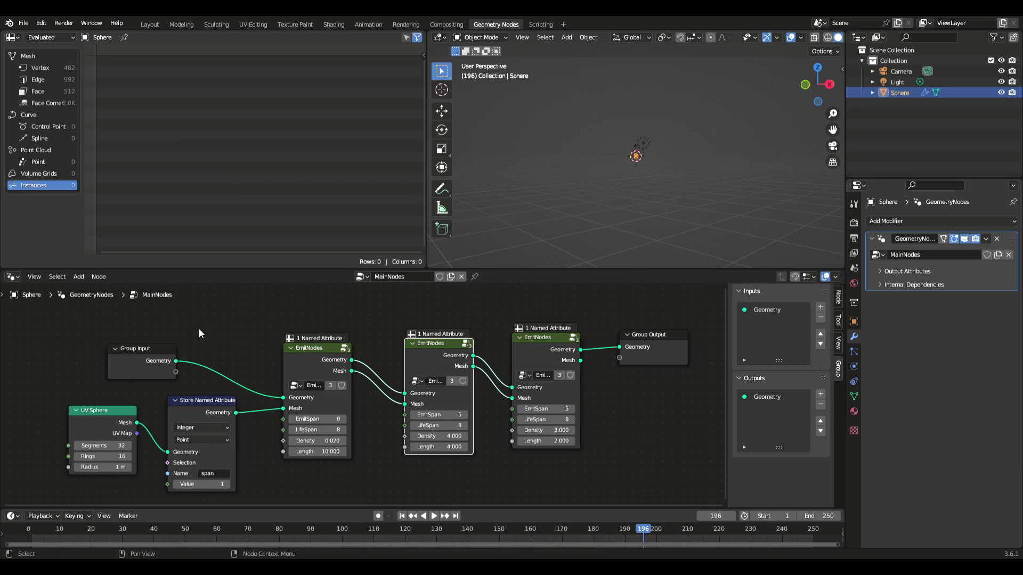
# Step: Delete the UV Sphere node and link Group Input's Geometry to the Store Named Attribute node's Geometry input
pyautogui.click(114, 420)
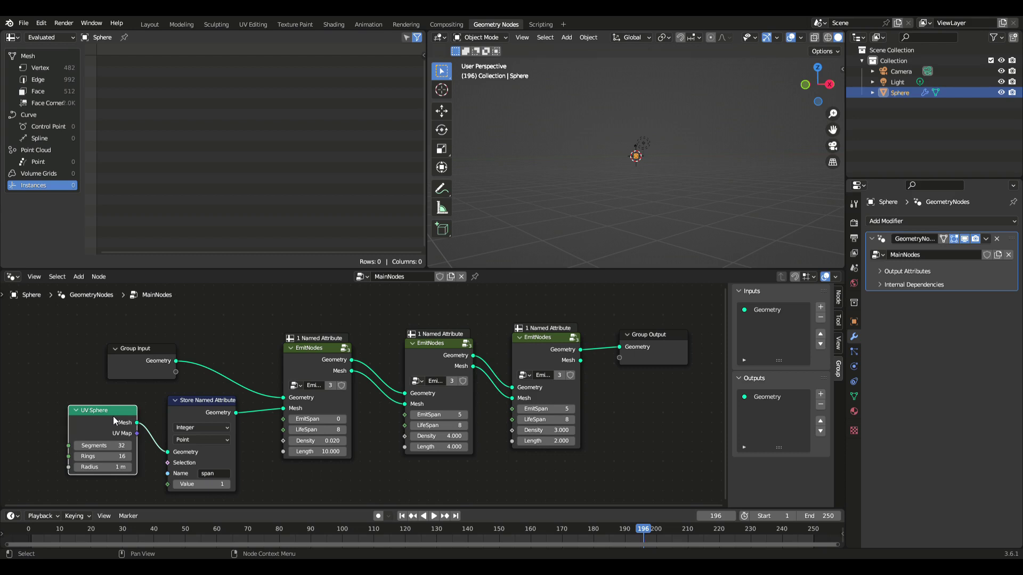
pyautogui.press('Delete')
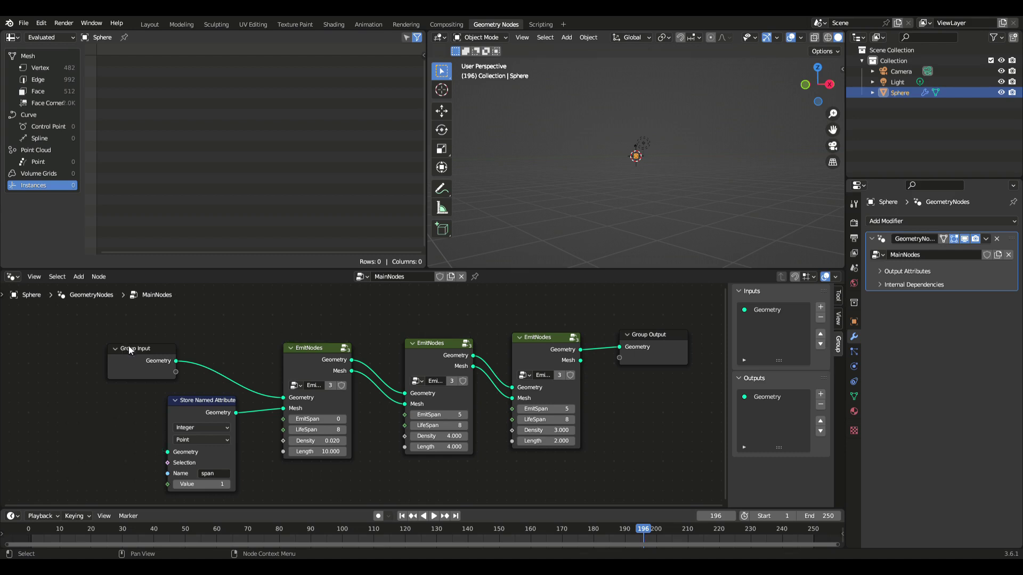
pyautogui.moveTo(130, 350); pyautogui.dragTo(168, 453)
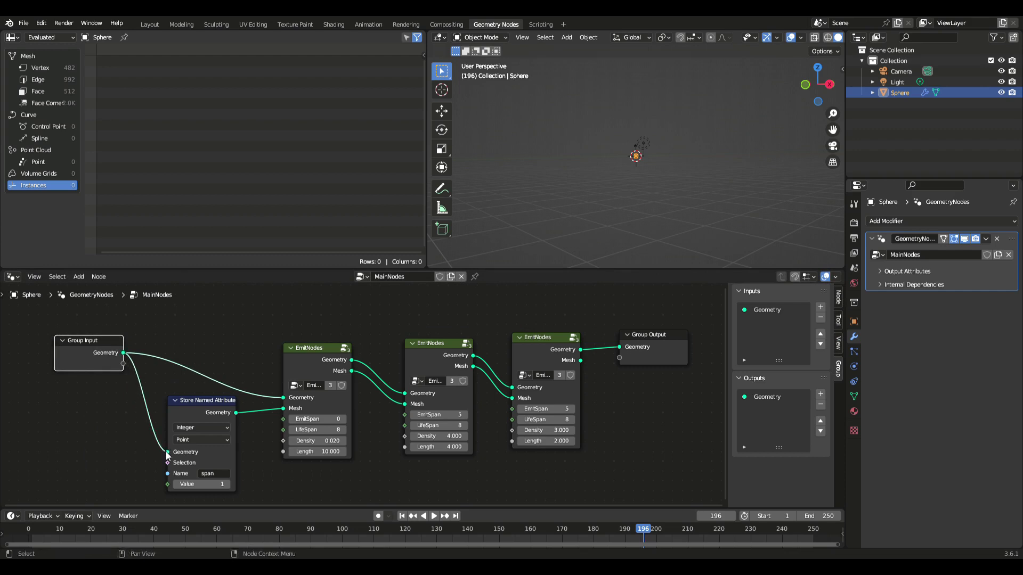
# Step: Set the first EmitNodes node's Length to 5
pyautogui.click(334, 451)
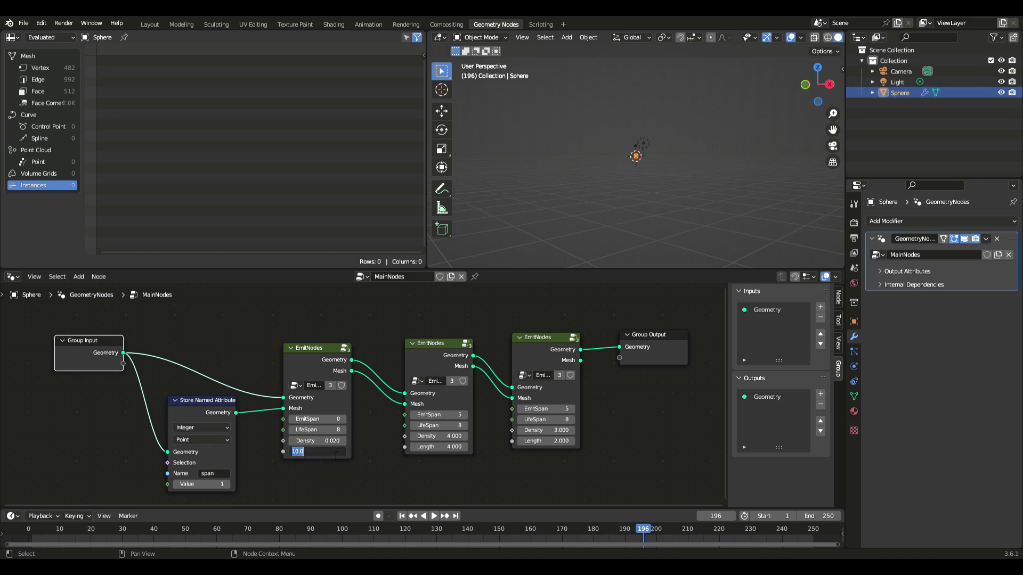
pyautogui.write('5')
pyautogui.press('Return')
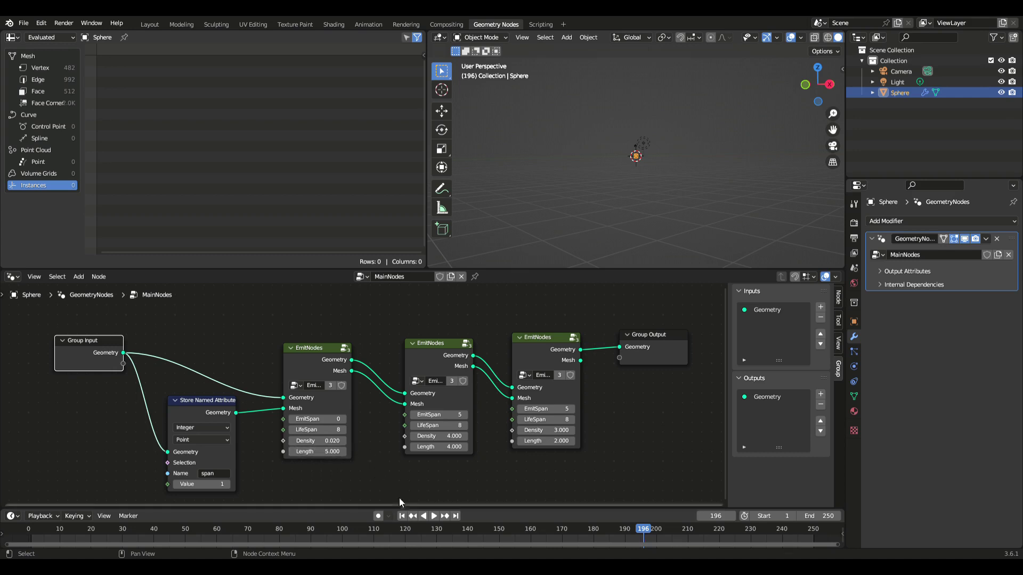
# Step: Play the animation in short bursts, pause it, and advance frame by frame to frame 61 to inspect the branching streaks
pyautogui.click(434, 517)
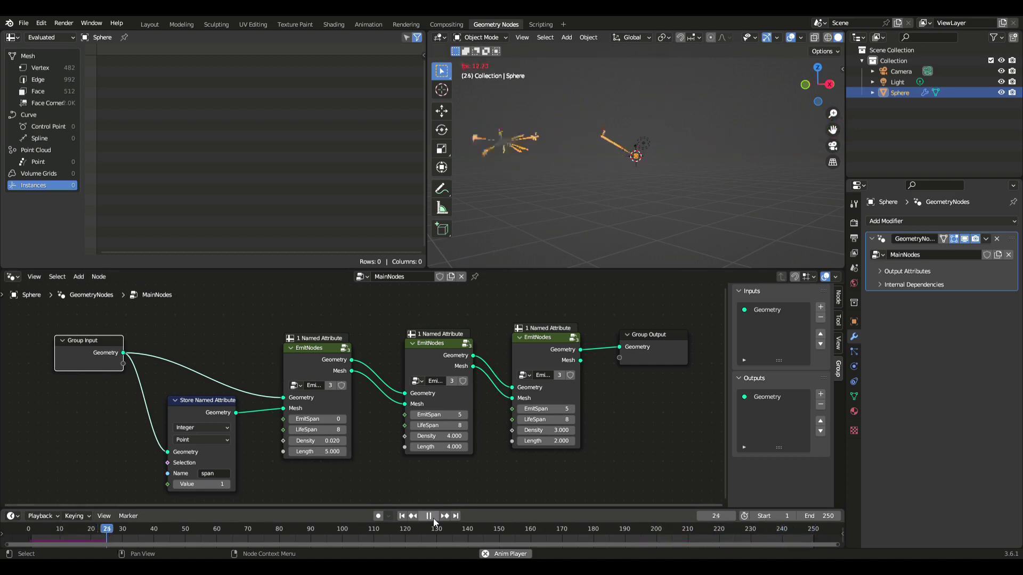
pyautogui.click(433, 517)
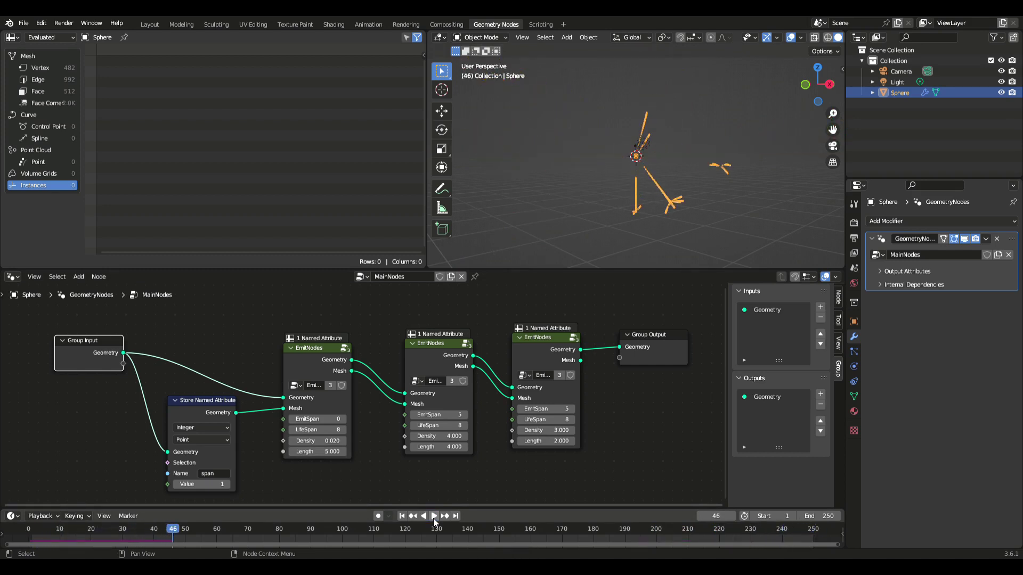
pyautogui.click(433, 517)
pyautogui.click(433, 517)
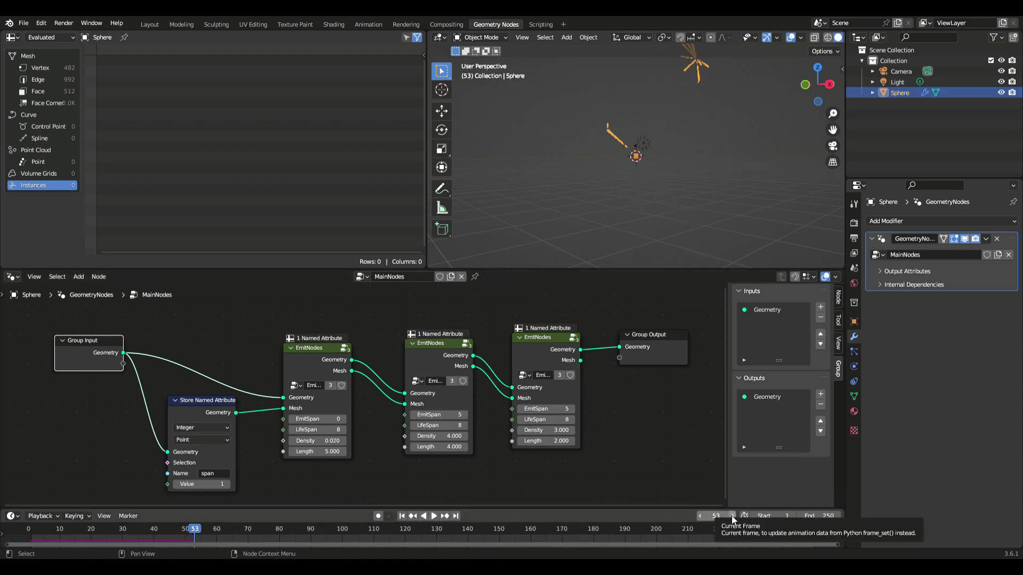
pyautogui.moveTo(732, 516); pyautogui.dragTo(732, 516)
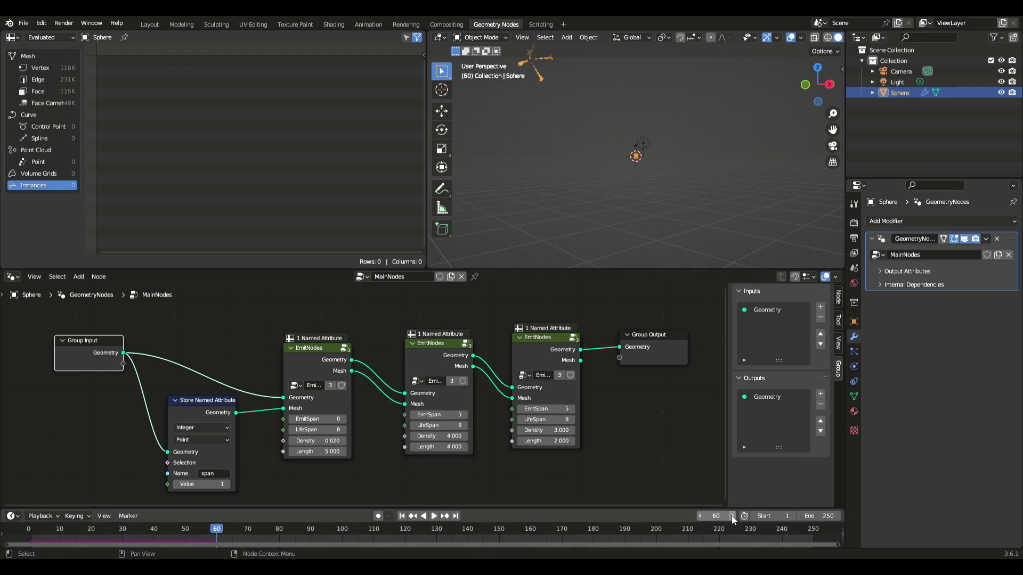
pyautogui.click(732, 516)
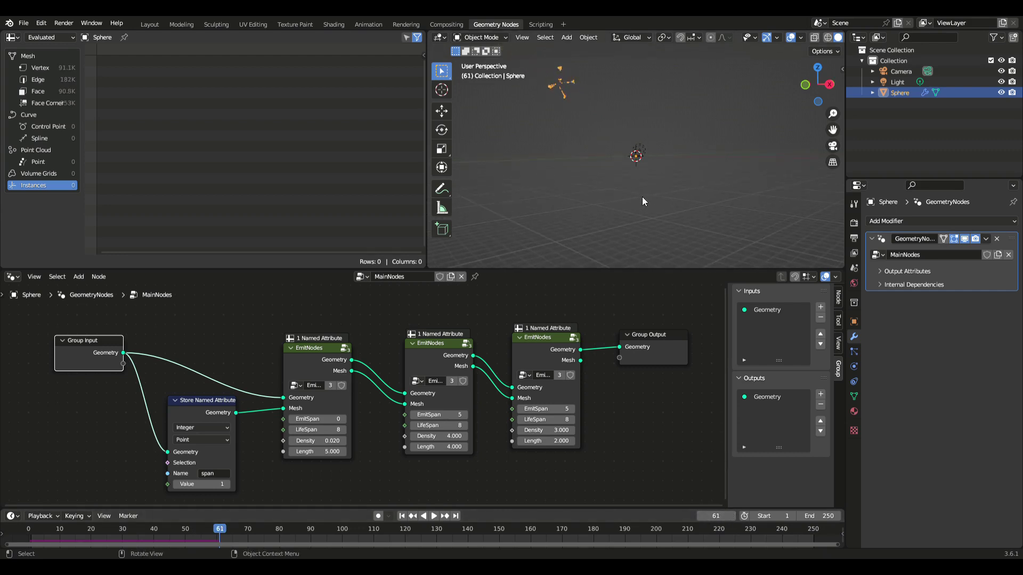
# Step: Resume playback from frame 61 with a pause partway, examining the streaks, and stop at frame 122
pyautogui.click(434, 517)
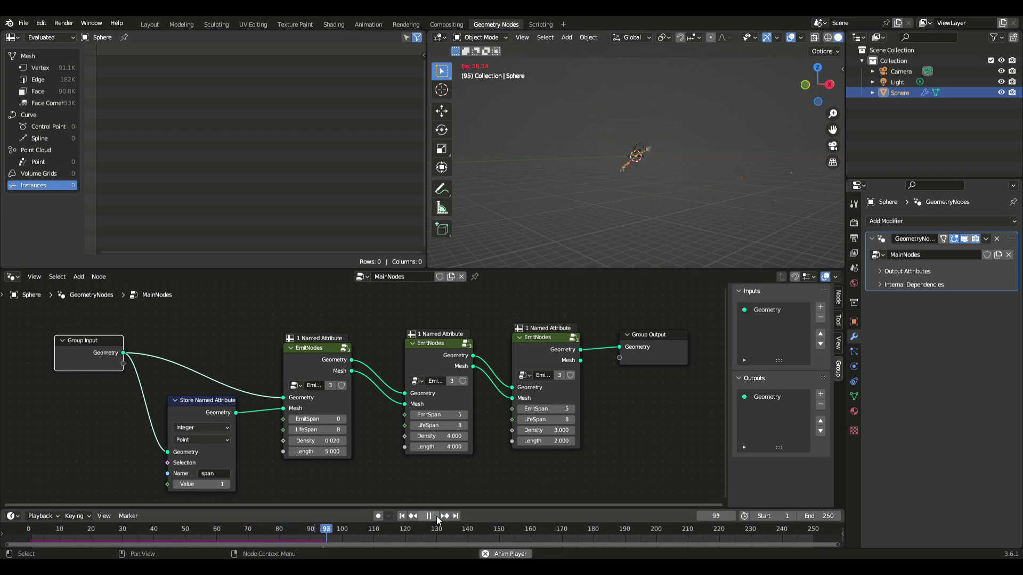
pyautogui.click(436, 519)
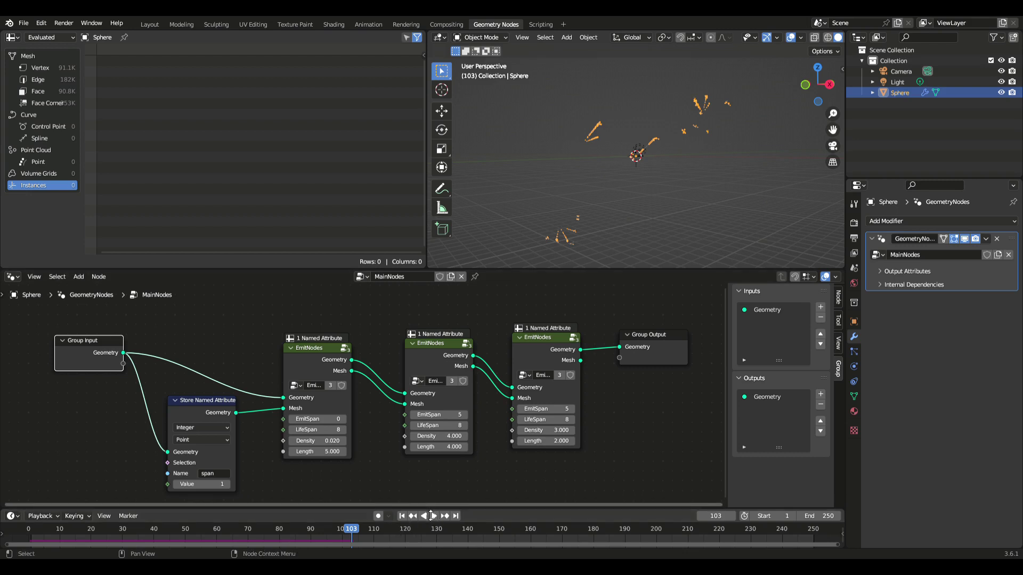
pyautogui.click(433, 518)
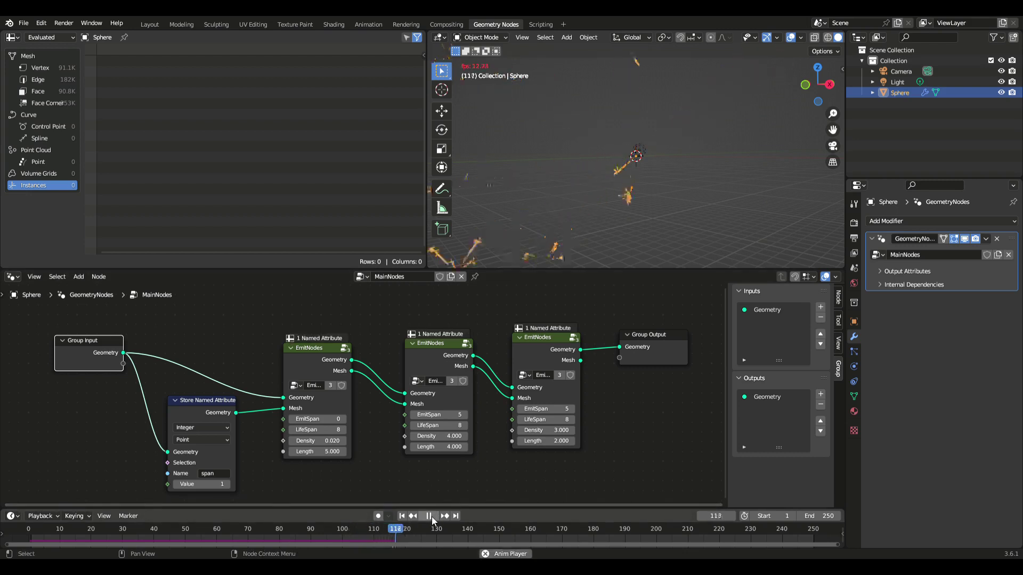
pyautogui.click(431, 517)
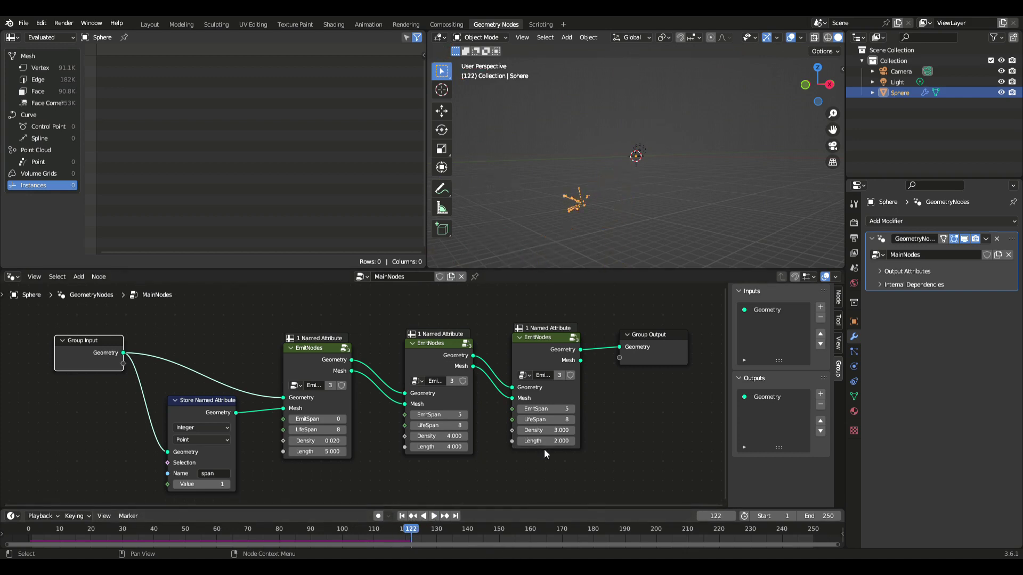
# Step: Switch to the EmitNodes tree and move the nodes from Simulation Output through Curve to Mesh farther from Delete Geometry
pyautogui.click(367, 277)
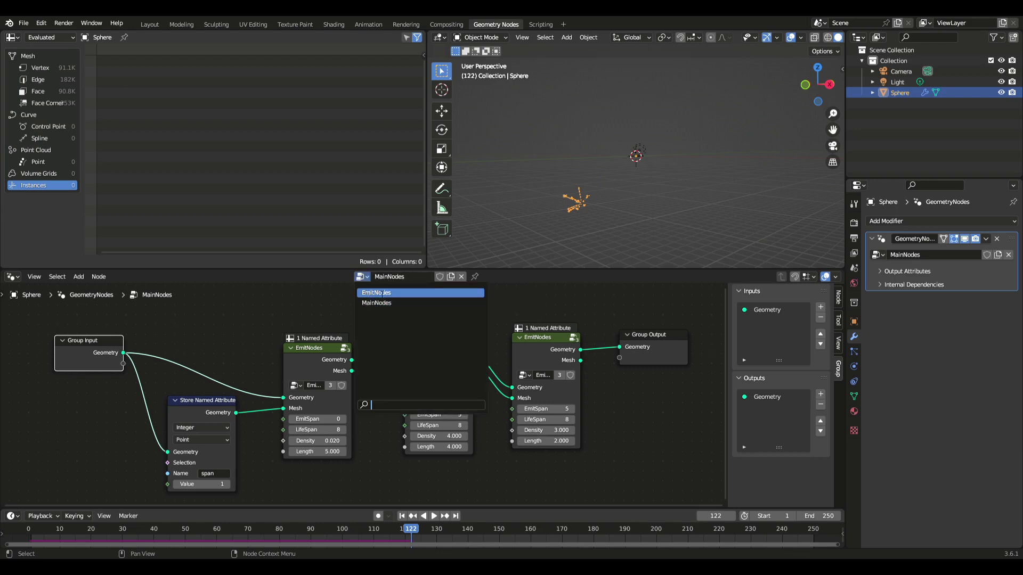
pyautogui.click(382, 293)
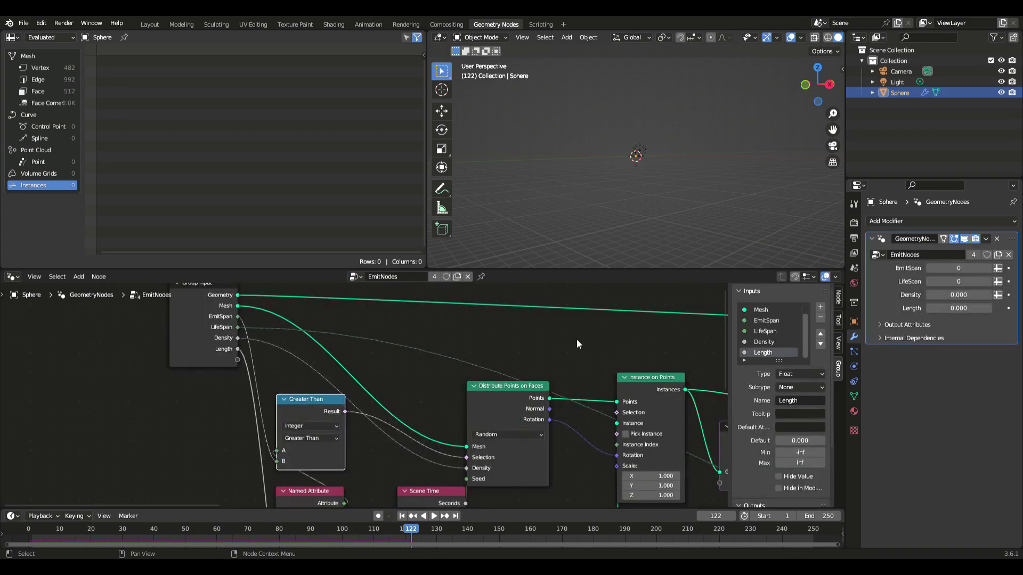
pyautogui.hscroll(6, 577, 338)
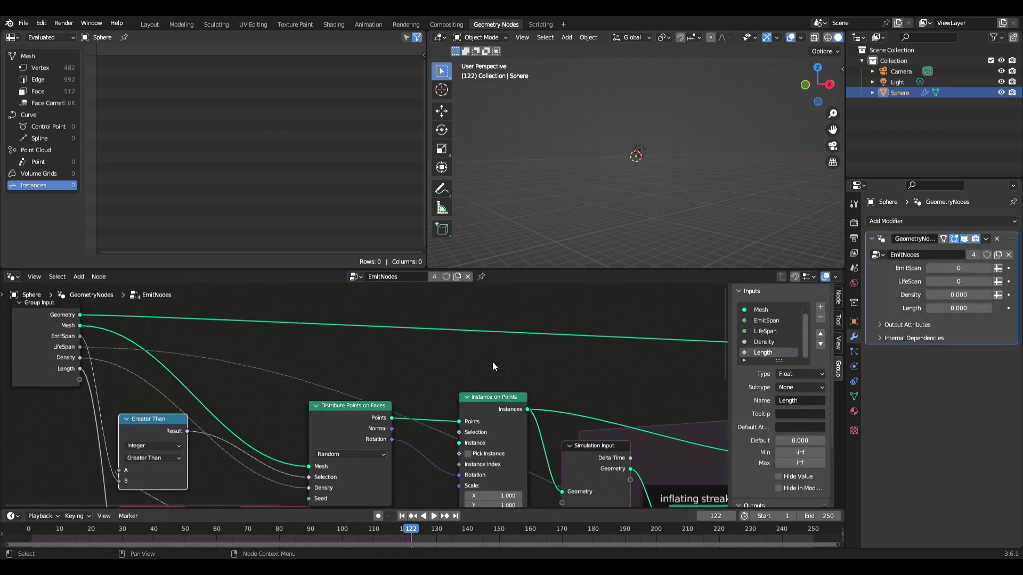
pyautogui.hscroll(10, 572, 358)
pyautogui.scroll(-3, 573, 359)
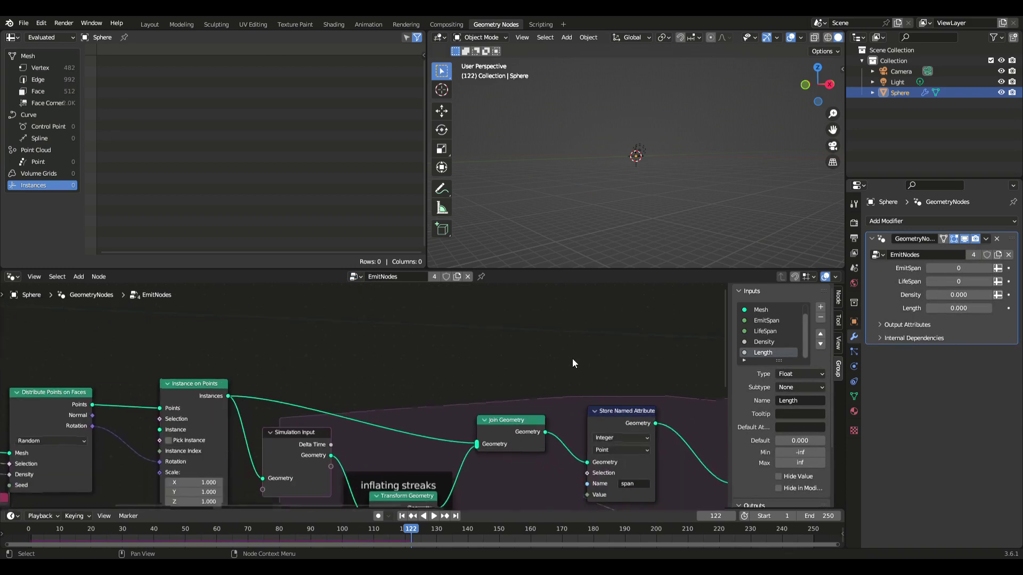
pyautogui.scroll(-1, 572, 358)
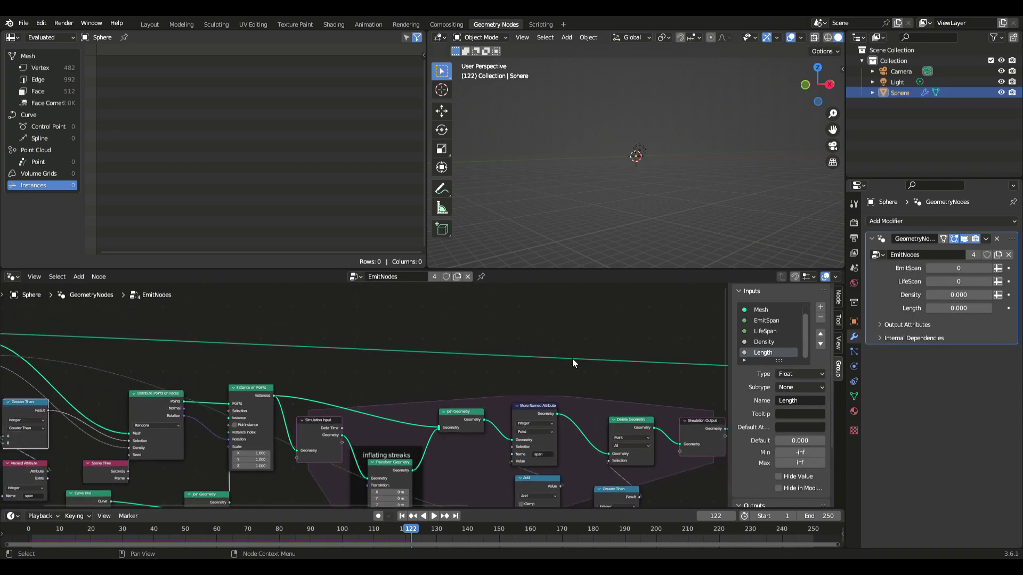
pyautogui.moveTo(618, 372); pyautogui.dragTo(319, 336, button='middle')
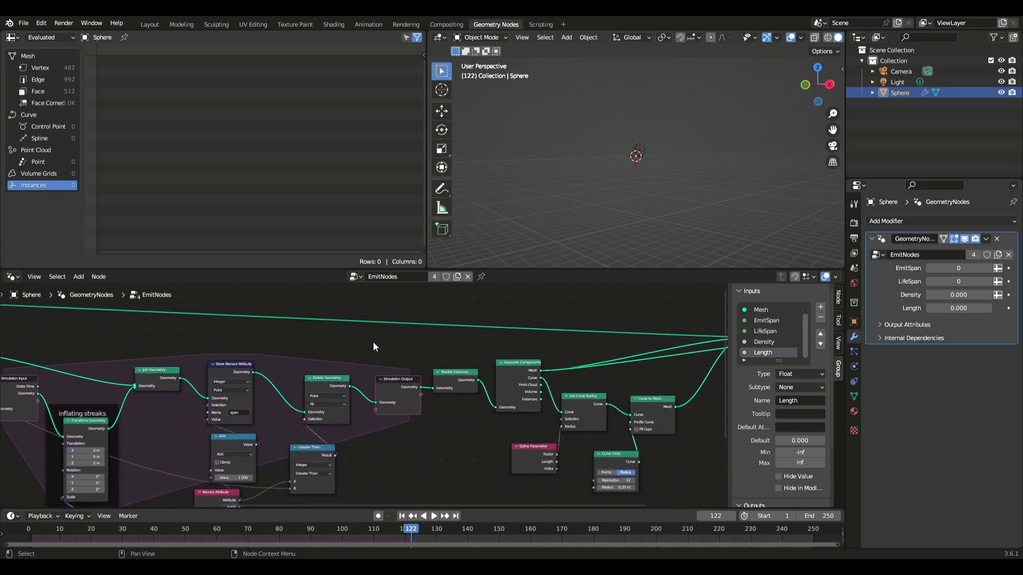
pyautogui.moveTo(380, 308); pyautogui.dragTo(680, 497)
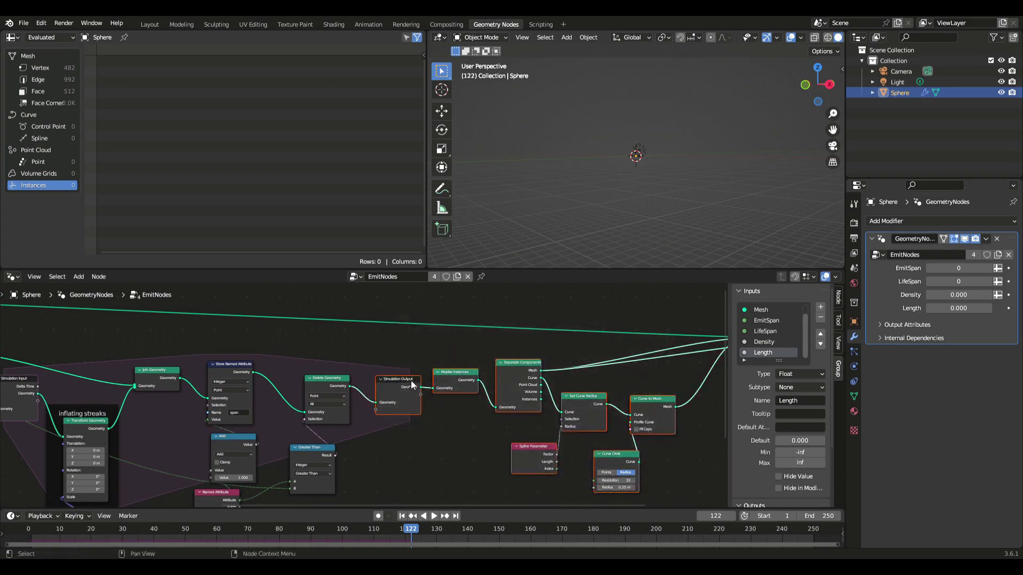
pyautogui.moveTo(411, 382); pyautogui.dragTo(503, 381)
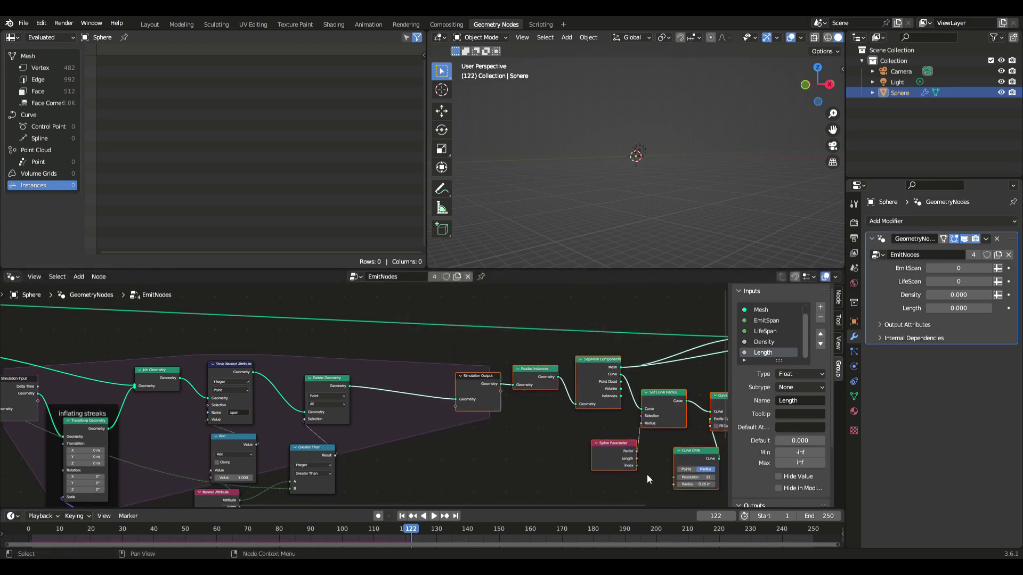
# Step: Move Simulation Output and every node after it, including Join Geometry and Group Output, farther along to widen the gap after Delete Geometry
pyautogui.moveTo(540, 463); pyautogui.dragTo(336, 436, button='middle')
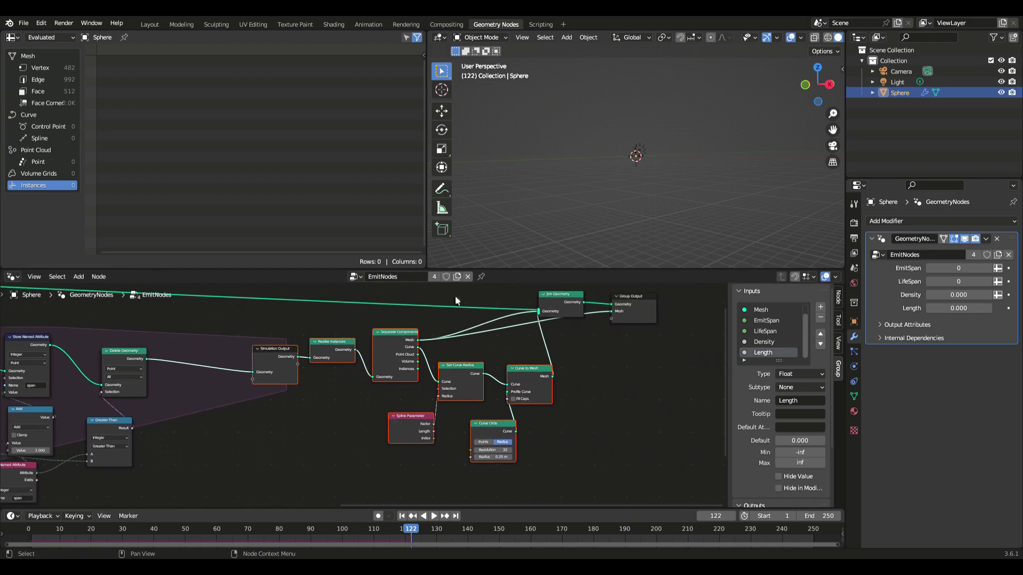
pyautogui.moveTo(669, 491); pyautogui.dragTo(269, 296)
pyautogui.moveTo(318, 344); pyautogui.dragTo(478, 344)
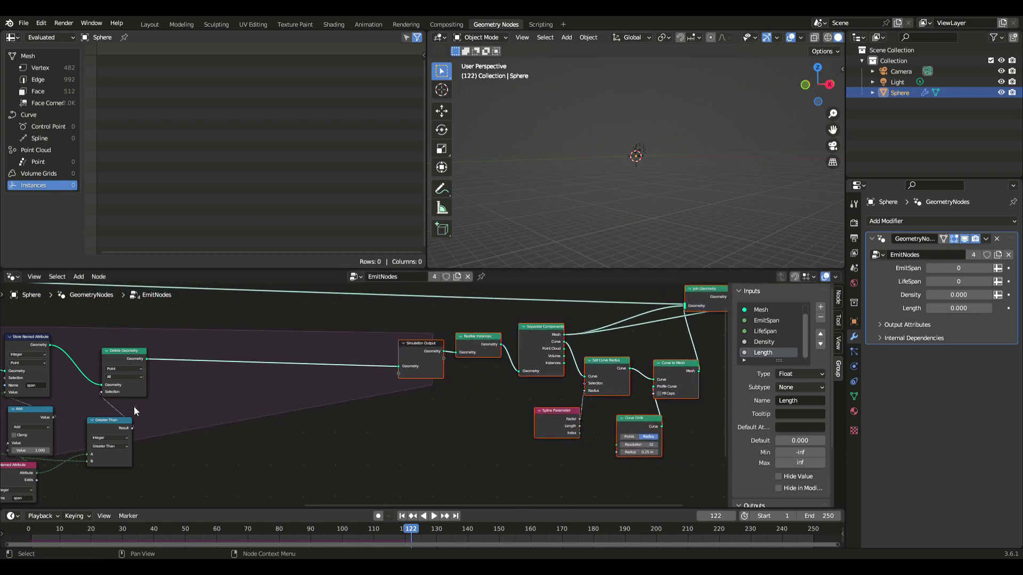
pyautogui.moveTo(207, 409); pyautogui.dragTo(312, 403, button='middle')
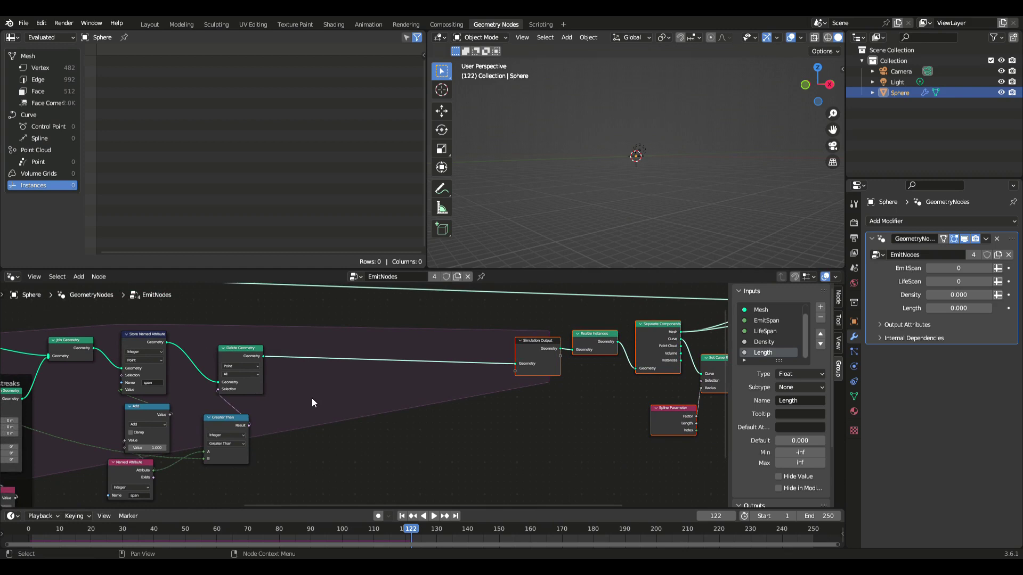
pyautogui.scroll(3, 313, 403)
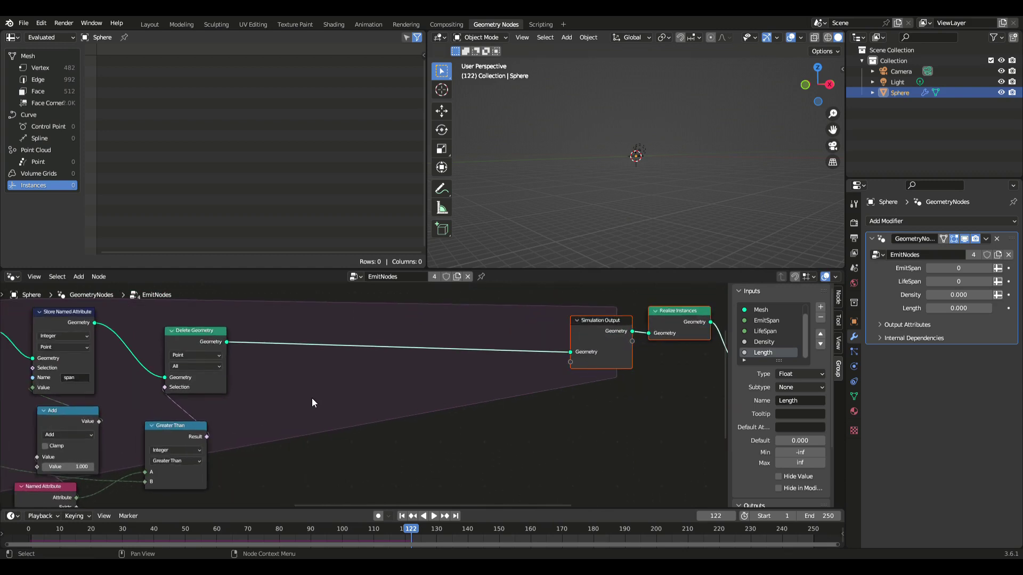
# Step: Insert a Set Position node on the link between Delete Geometry and Simulation Output
pyautogui.scroll(1, 311, 398)
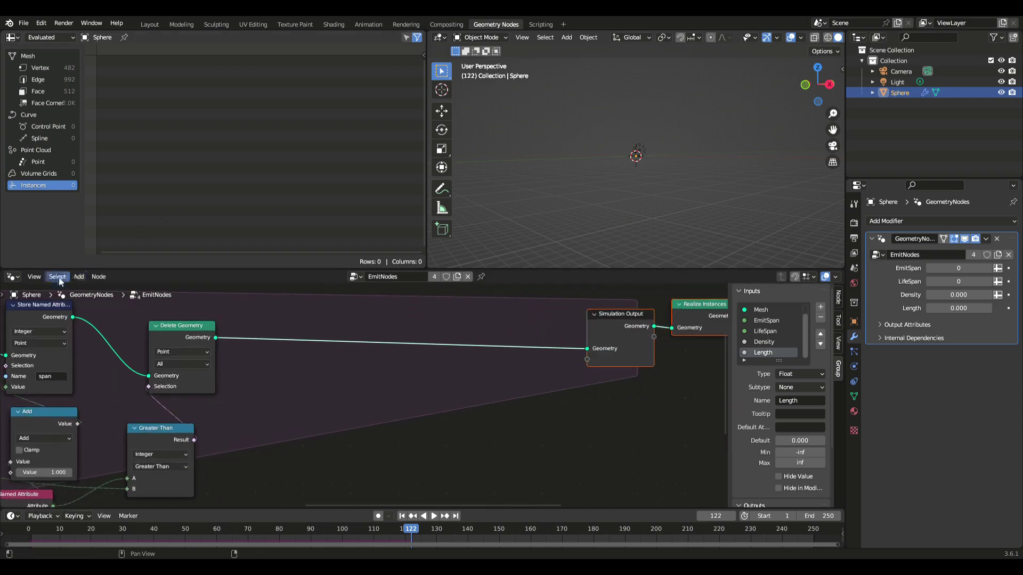
pyautogui.click(78, 277)
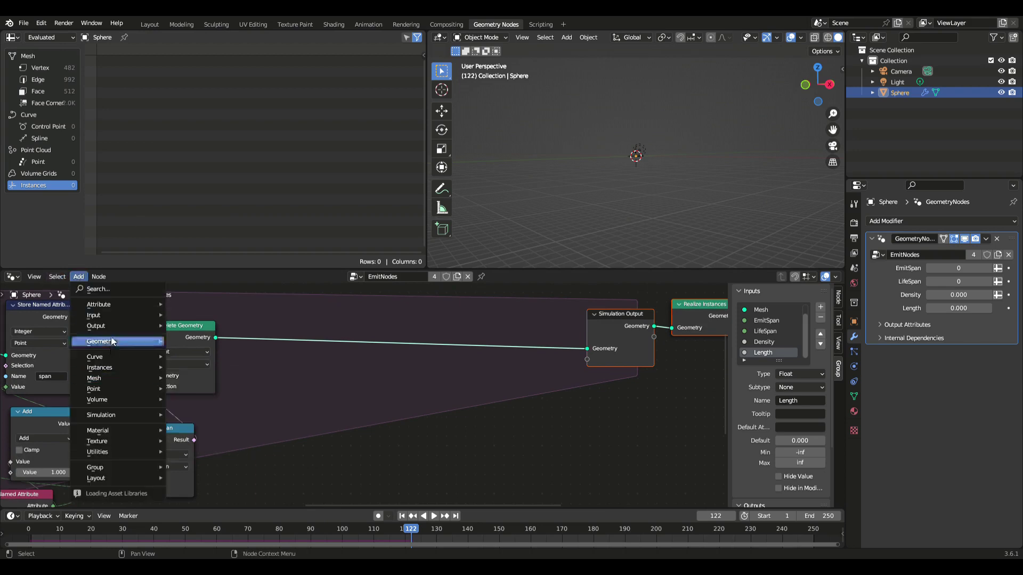
pyautogui.moveTo(112, 341)
pyautogui.moveTo(190, 365)
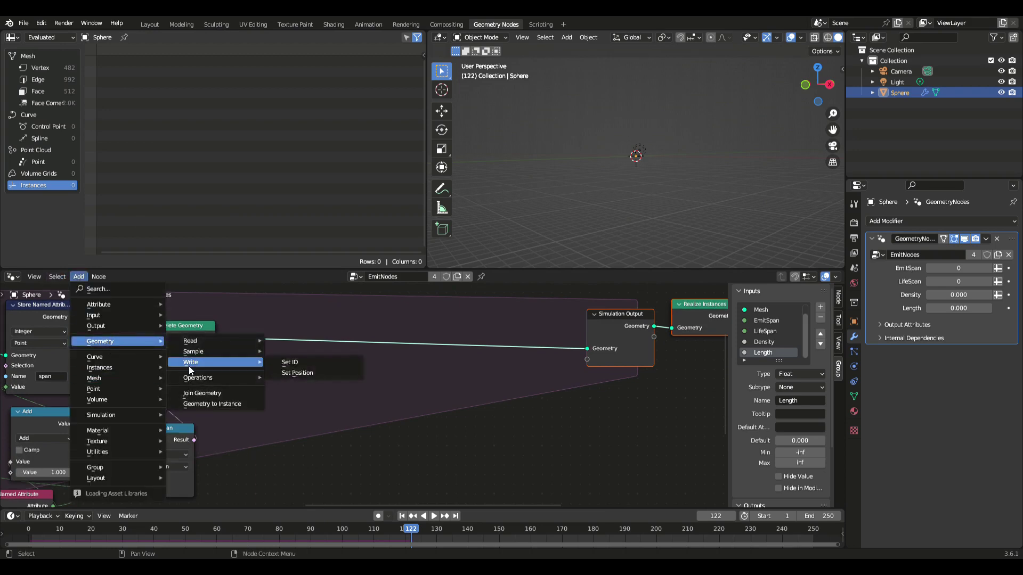
pyautogui.click(330, 375)
pyautogui.click(449, 382)
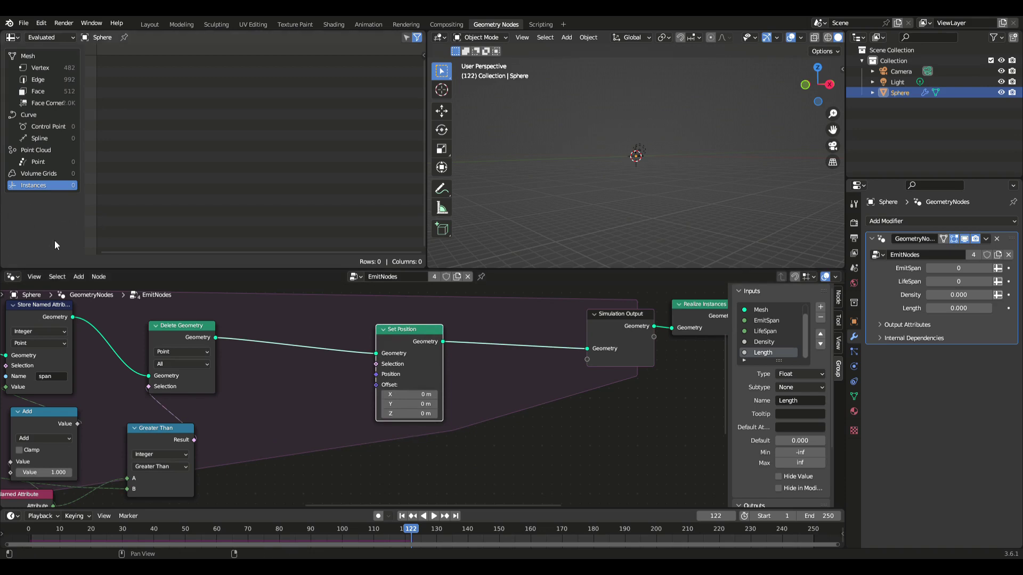
# Step: Add a Vector Math node below Set Position and set its operation to Scale
pyautogui.click(79, 277)
pyautogui.moveTo(84, 431)
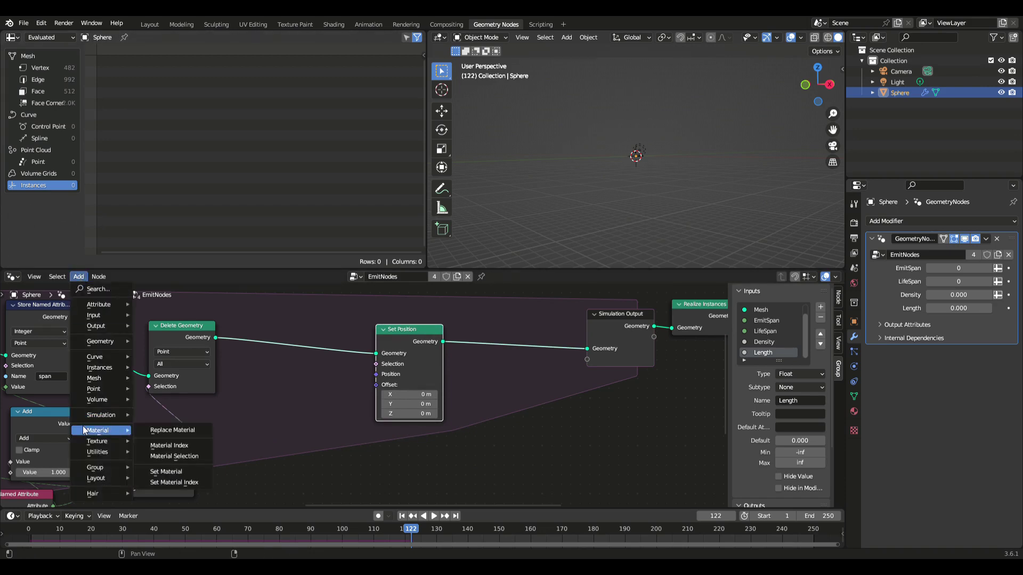
pyautogui.moveTo(97, 452)
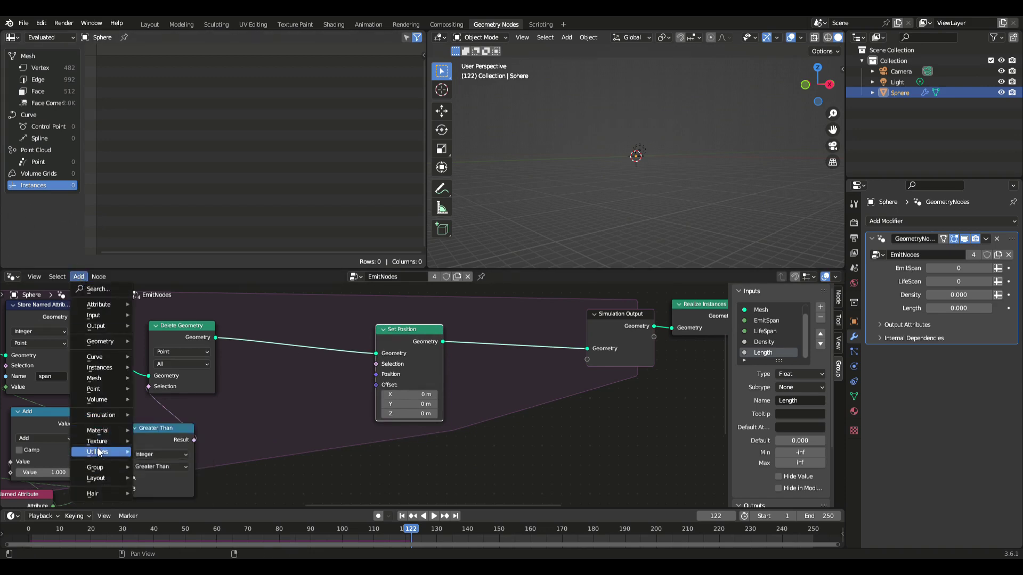
pyautogui.moveTo(178, 464)
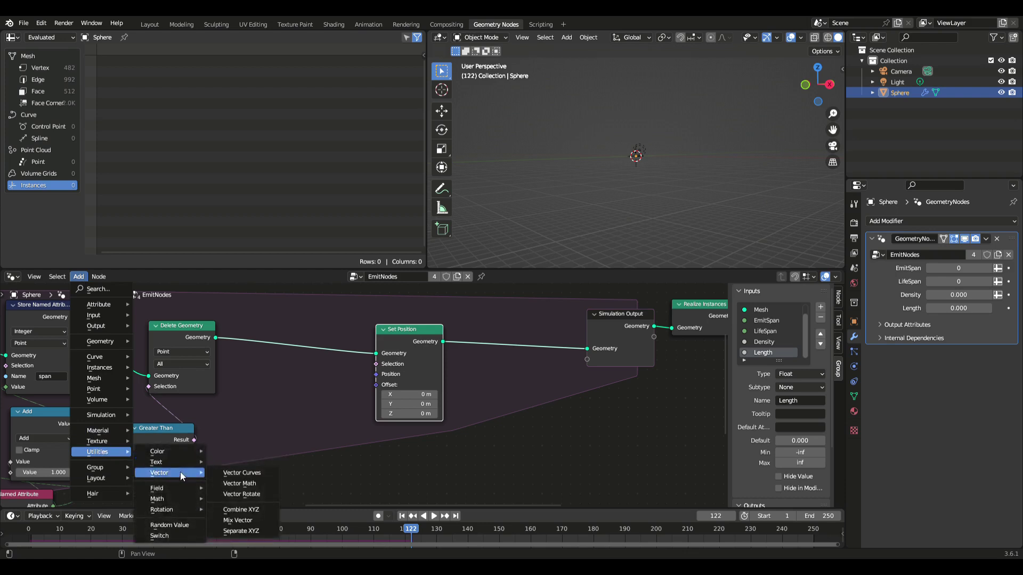
pyautogui.click(240, 483)
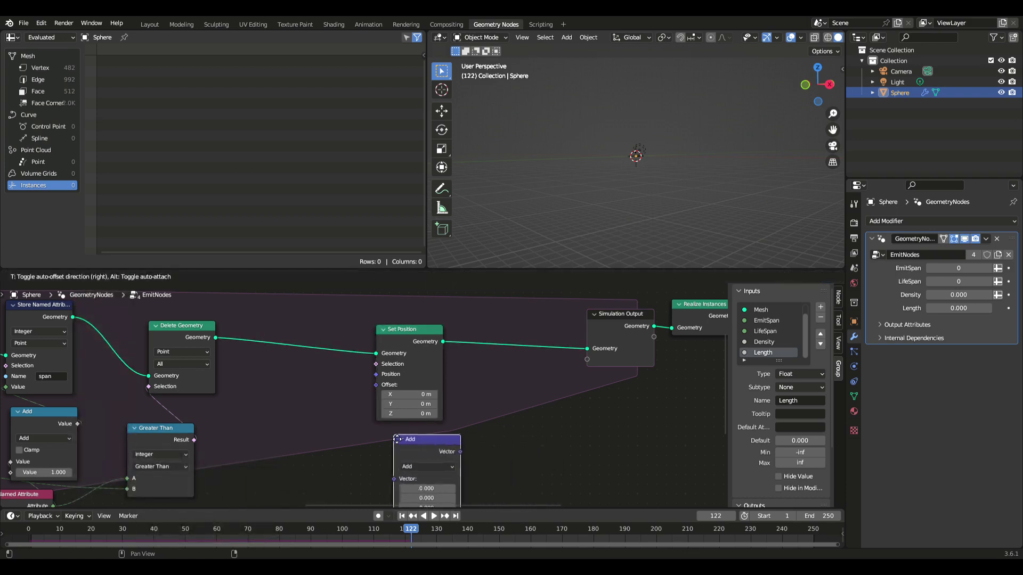
pyautogui.click(365, 438)
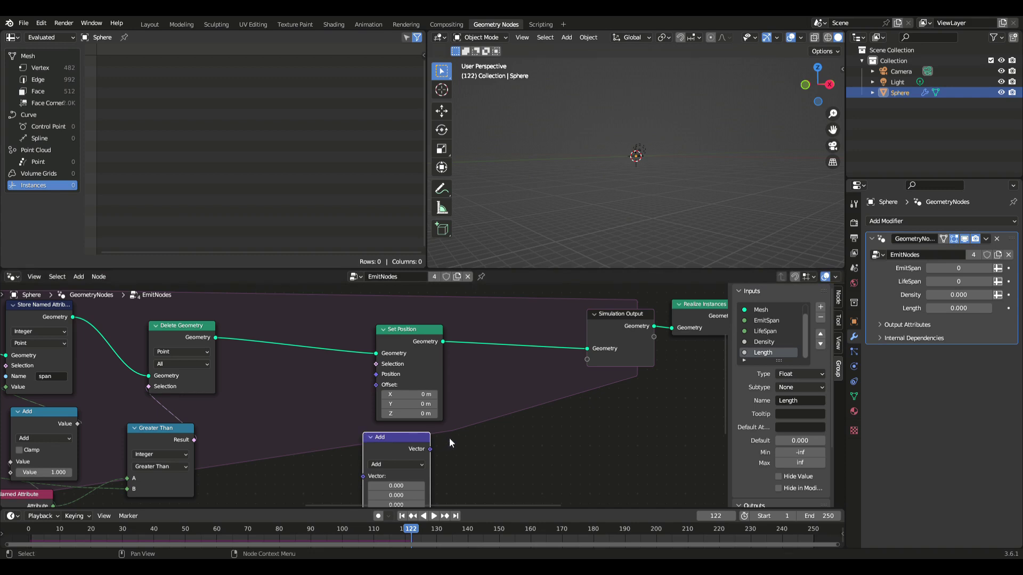
pyautogui.click(420, 465)
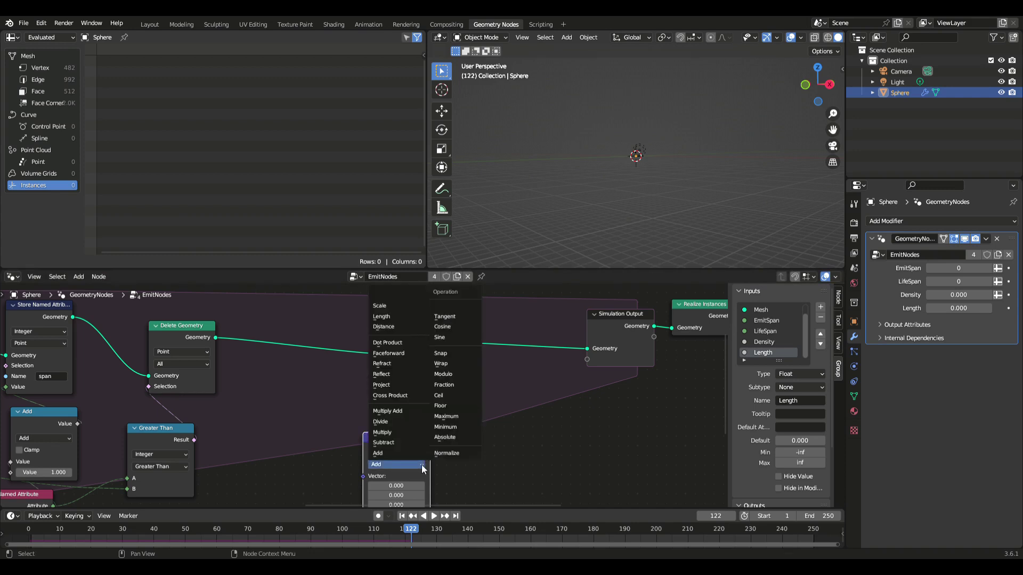
pyautogui.click(388, 308)
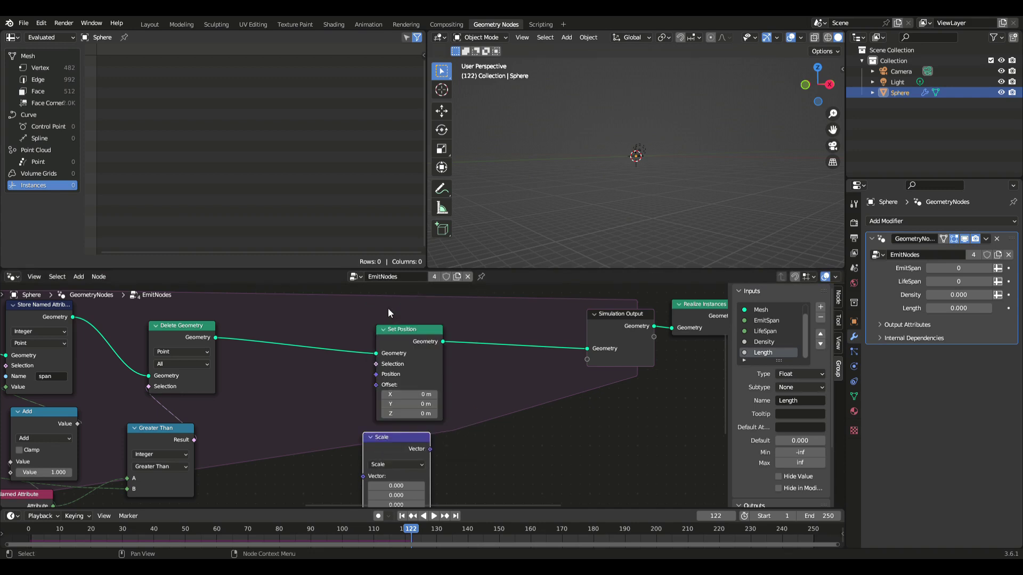
# Step: Connect the Scale node's Vector output to the Offset input of Set Position and move the Scale node closer to it
pyautogui.scroll(-1, 419, 433)
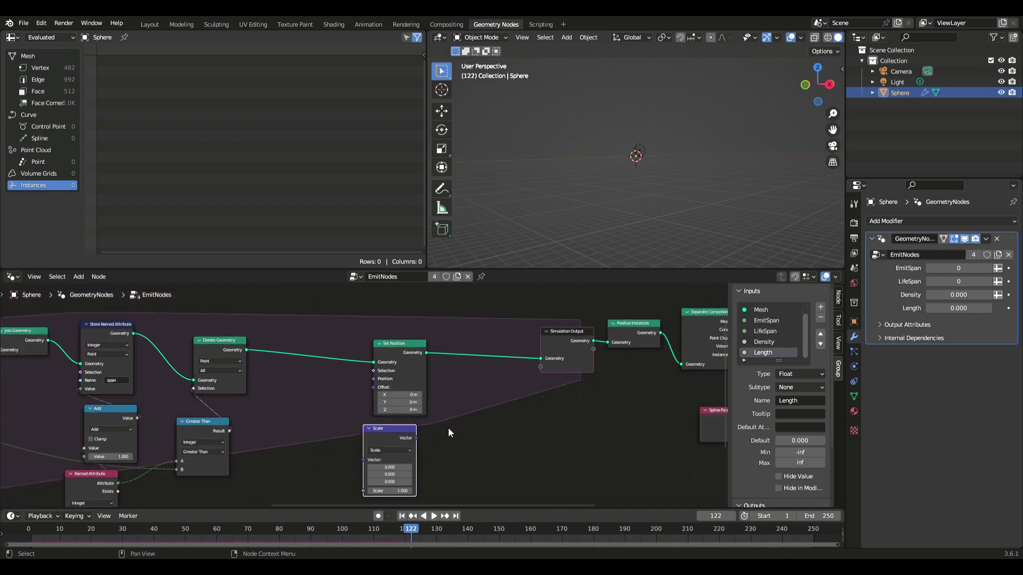
pyautogui.moveTo(449, 429); pyautogui.dragTo(465, 366, button='middle')
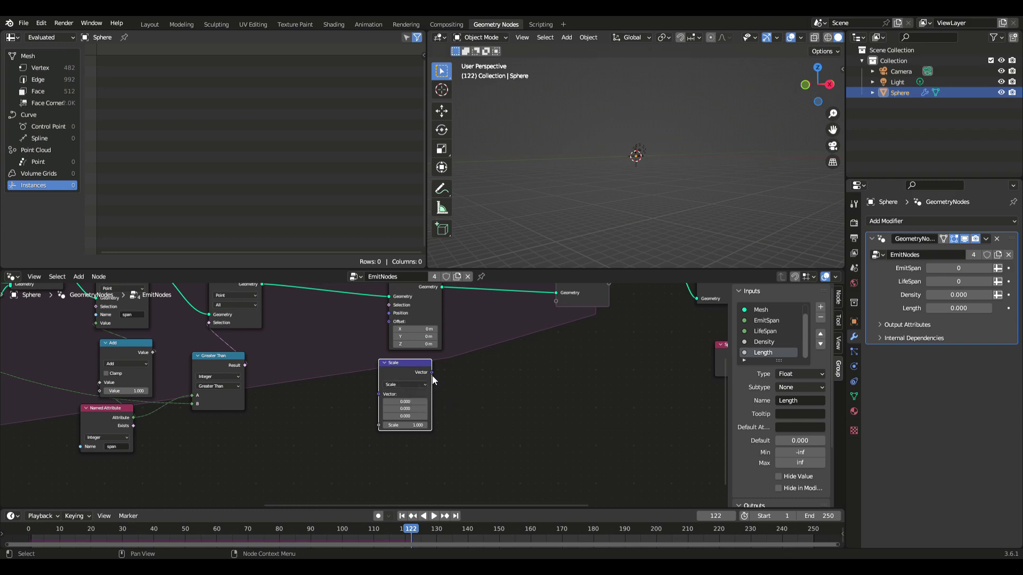
pyautogui.moveTo(433, 373); pyautogui.dragTo(388, 322)
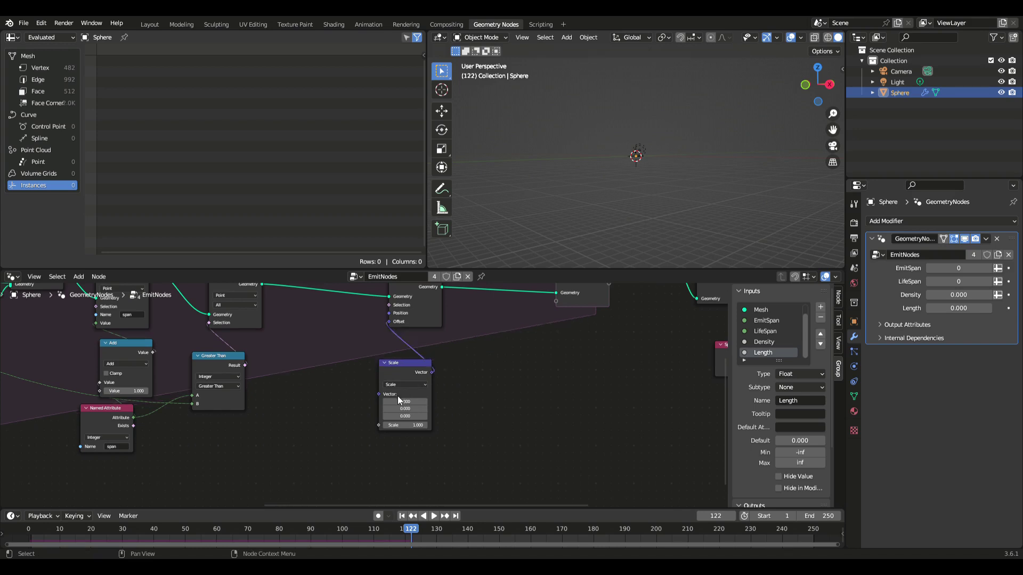
pyautogui.moveTo(397, 401)
pyautogui.moveTo(398, 367); pyautogui.dragTo(391, 352)
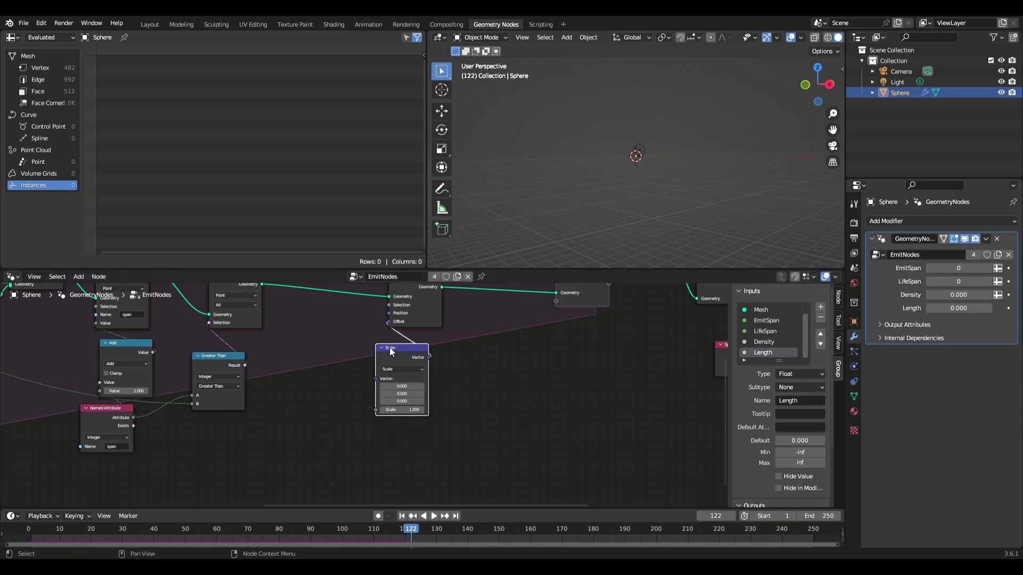
# Step: Add a Position node, connect it to the Scale node's Vector input, and arrange the two nodes side by side
pyautogui.click(86, 277)
pyautogui.moveTo(104, 341)
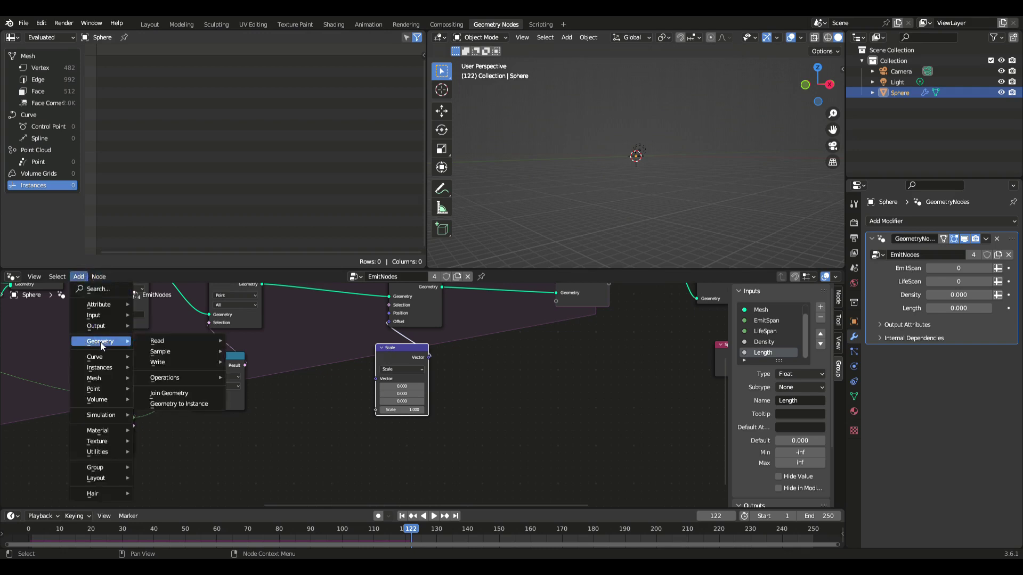
pyautogui.moveTo(190, 343)
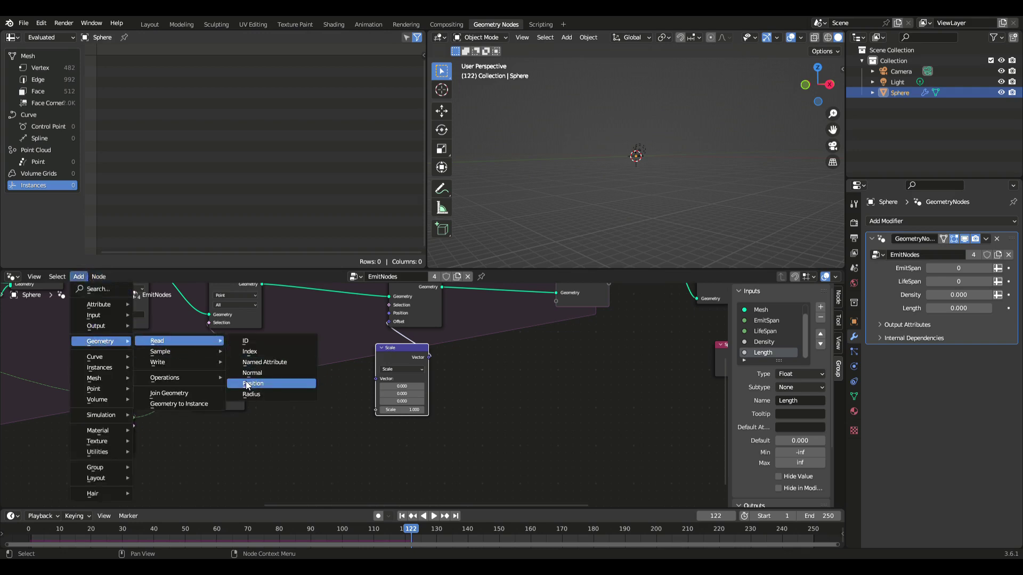
pyautogui.click(273, 385)
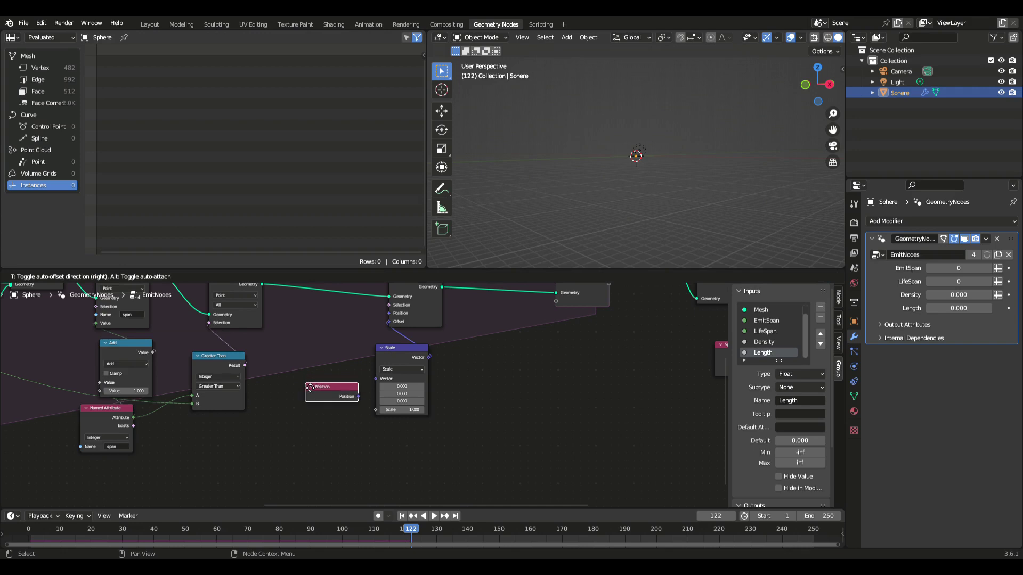
pyautogui.click(321, 395)
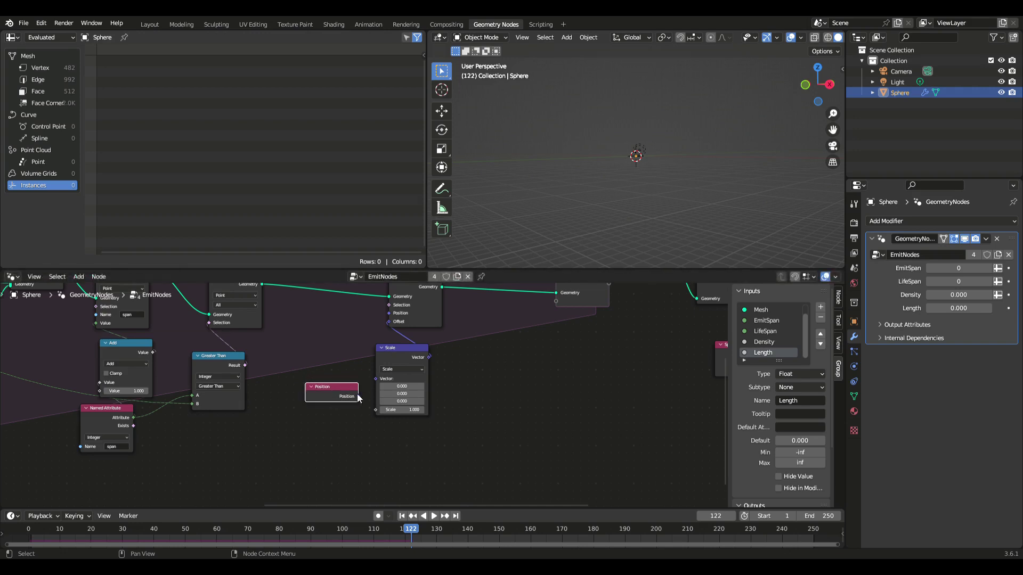
pyautogui.moveTo(357, 395); pyautogui.dragTo(373, 383)
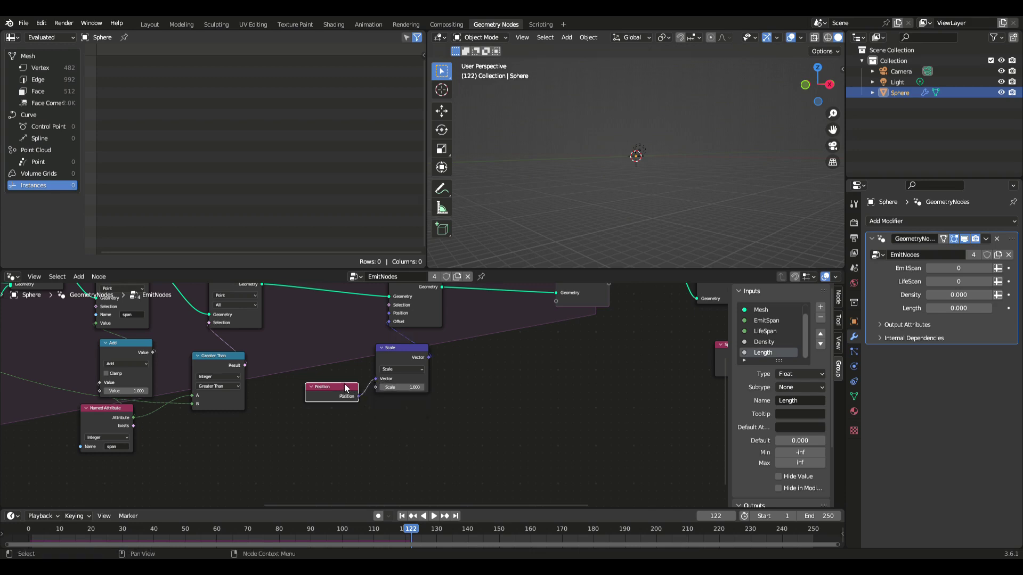
pyautogui.moveTo(352, 388); pyautogui.dragTo(404, 349)
pyautogui.moveTo(346, 369); pyautogui.dragTo(366, 356)
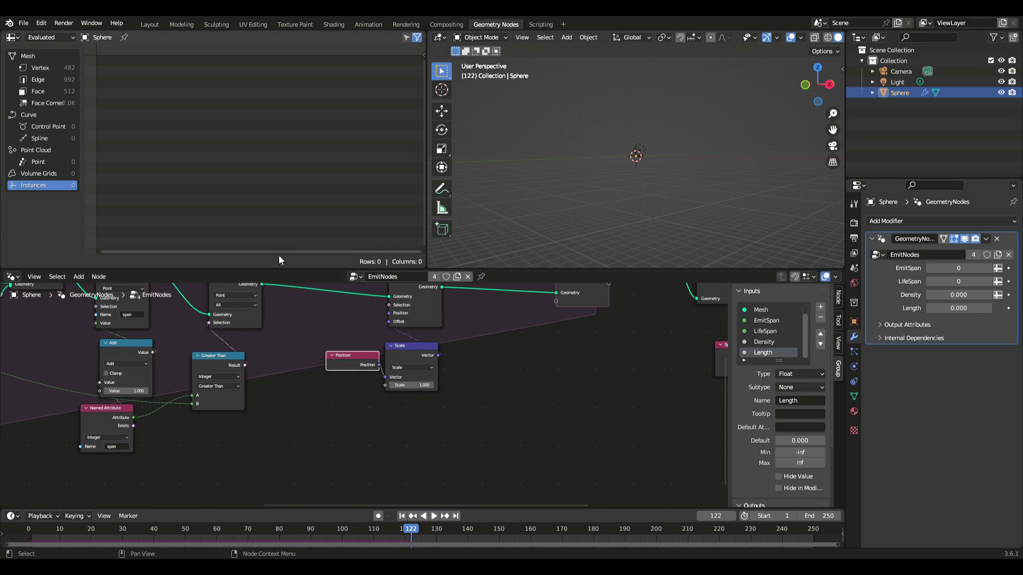
# Step: Add a Math node below the Position node and set its operation to Multiply
pyautogui.click(79, 277)
pyautogui.moveTo(82, 309)
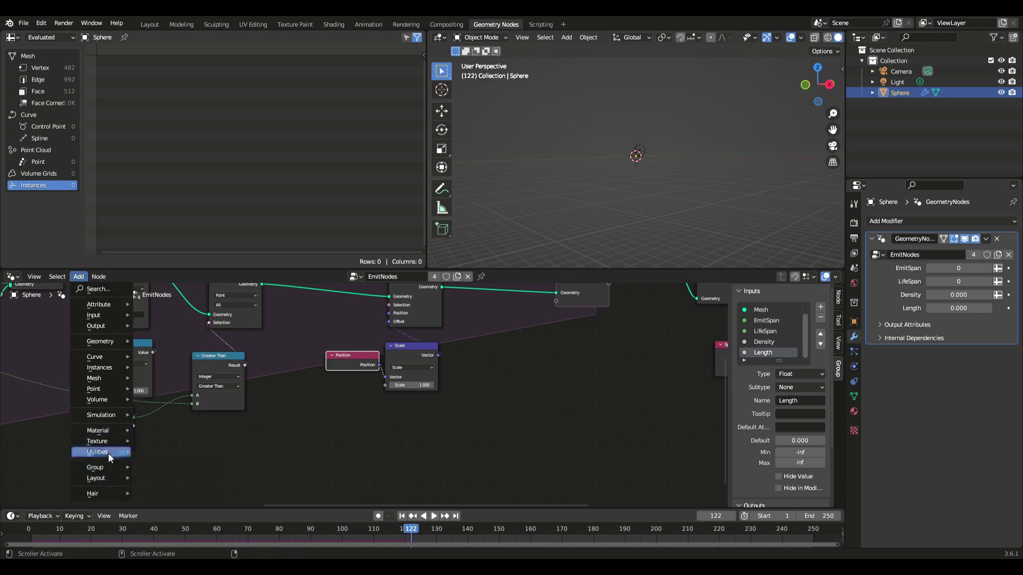
pyautogui.moveTo(113, 453)
pyautogui.moveTo(188, 502)
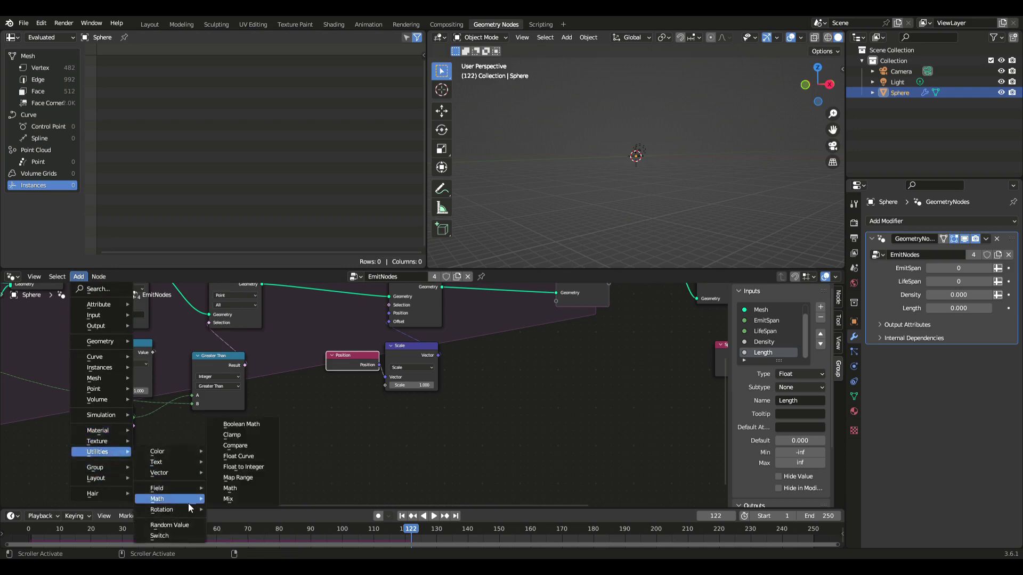
pyautogui.click(238, 494)
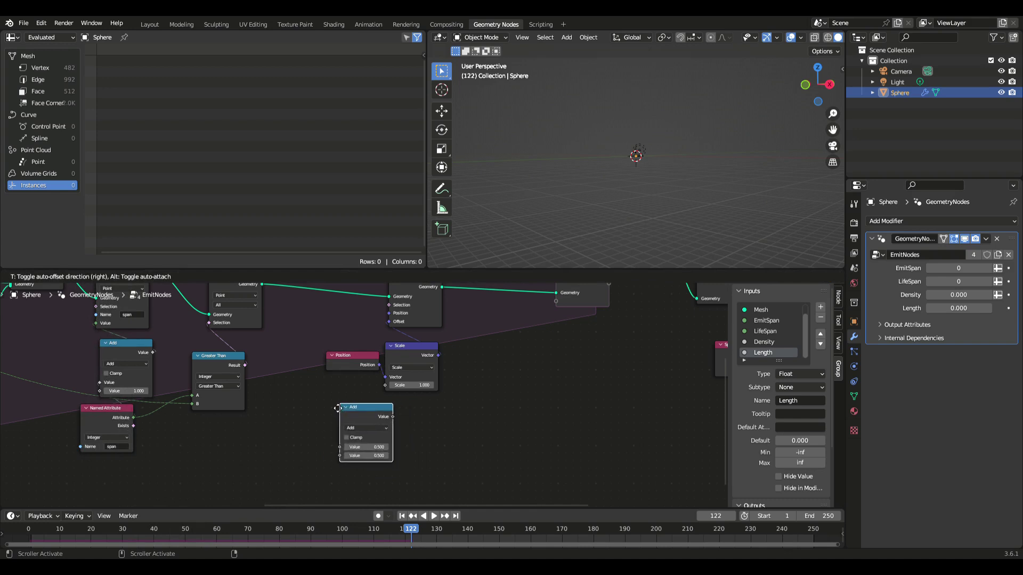
pyautogui.click(332, 406)
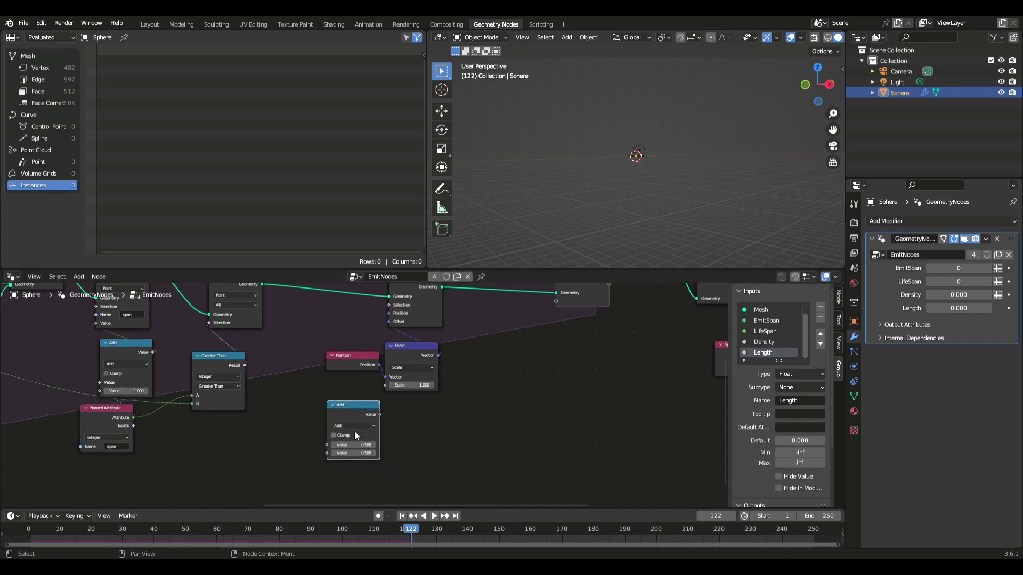
pyautogui.click(356, 426)
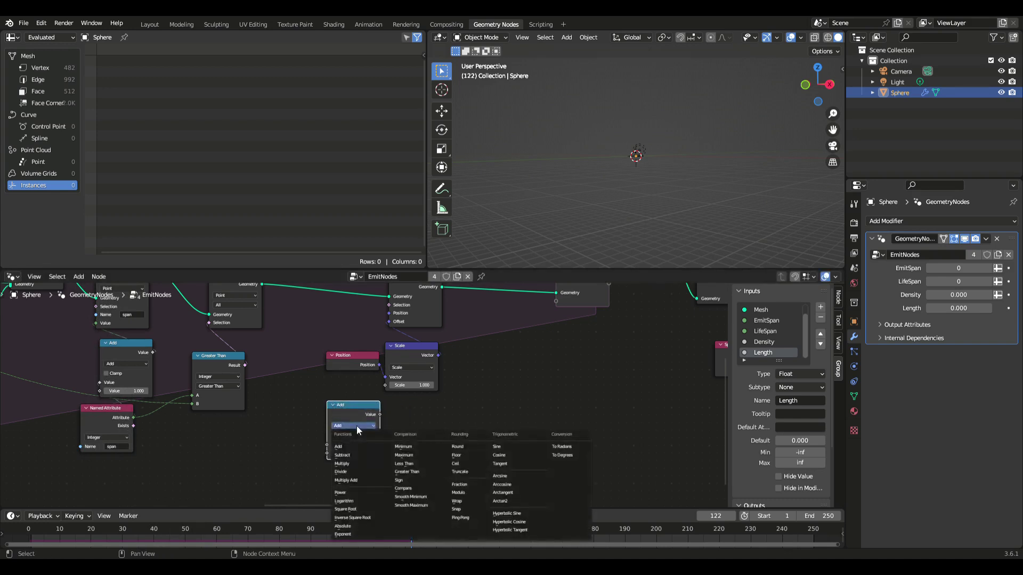
pyautogui.click(347, 464)
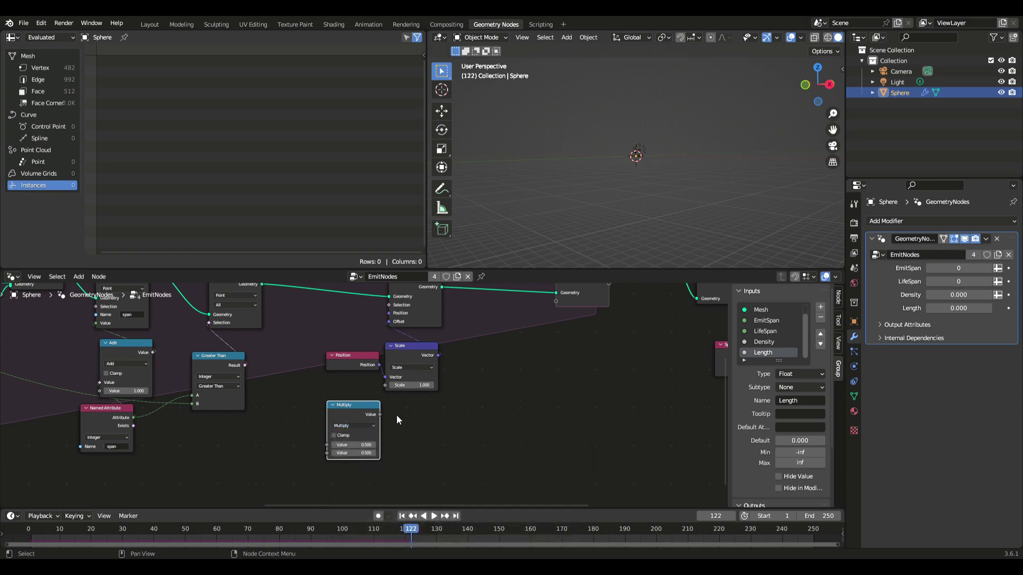
# Step: Move the Multiply node slightly closer to Position and connect its Value output to the Scale node's Scale input
pyautogui.scroll(2, 359, 404)
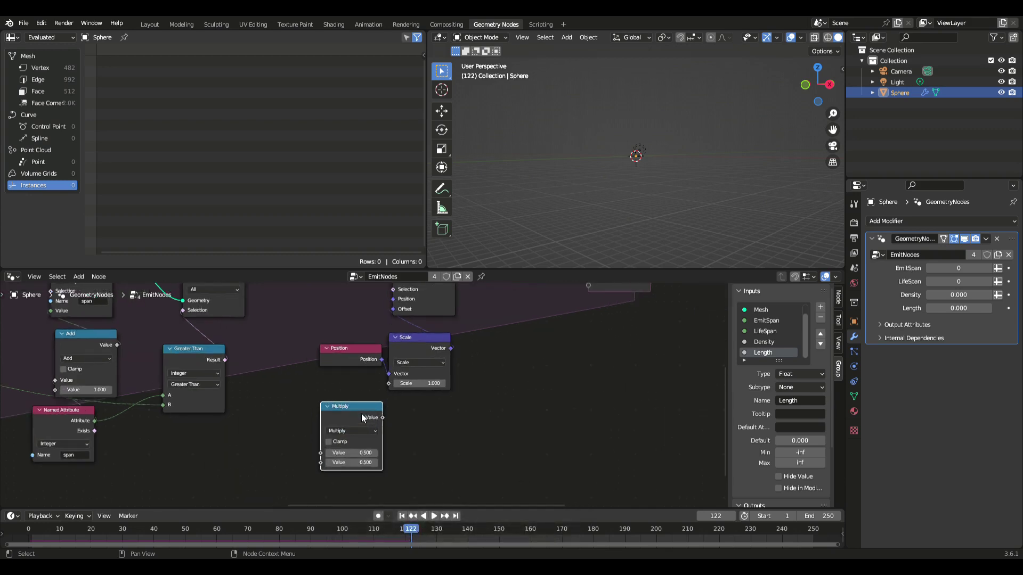
pyautogui.moveTo(364, 410); pyautogui.dragTo(364, 403)
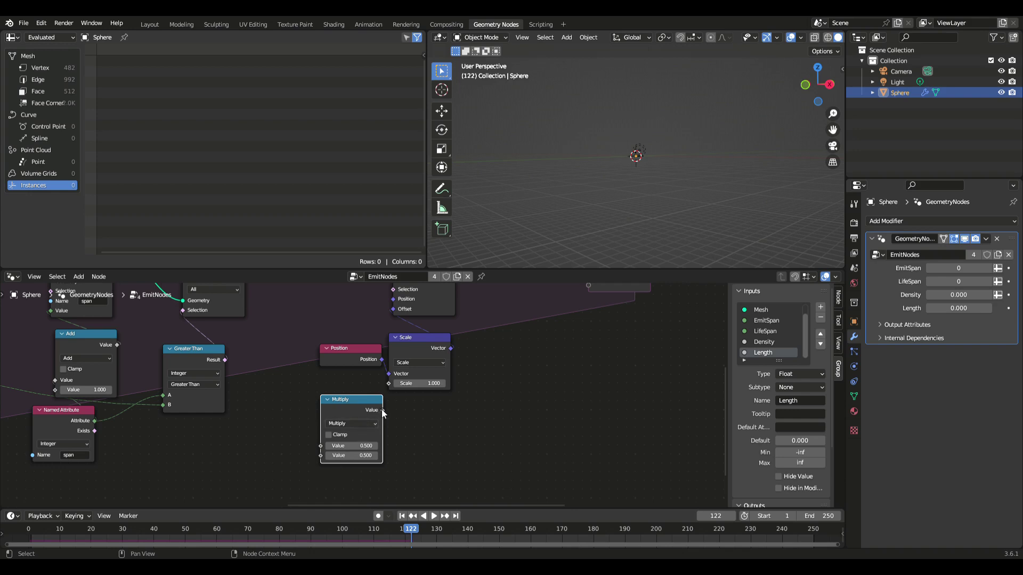
pyautogui.moveTo(383, 410); pyautogui.dragTo(398, 385)
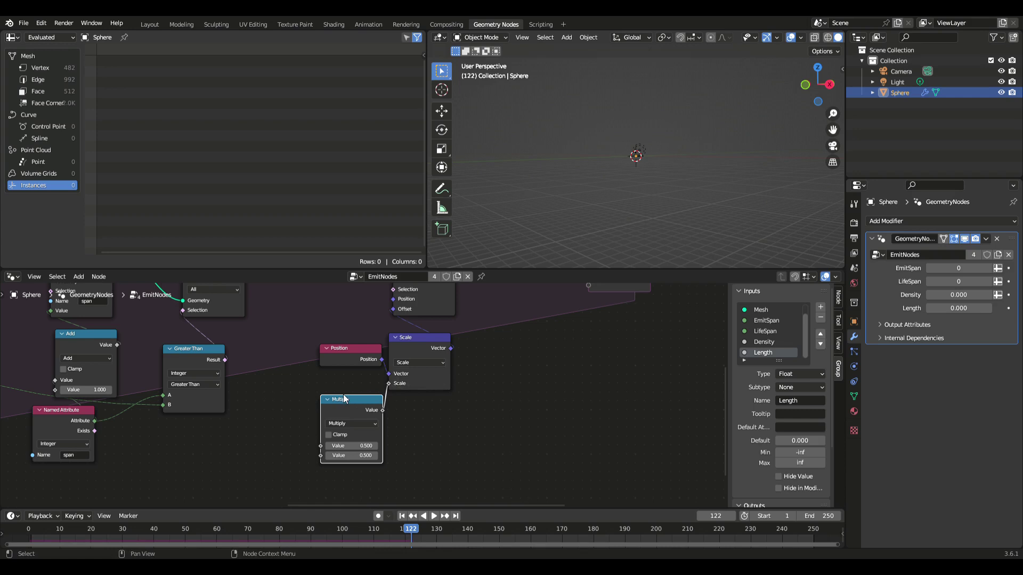
# Step: Set the Multiply node's second value to -0.03 and feed its first value from the "span" Named Attribute
pyautogui.click(368, 456)
pyautogui.write('1')
pyautogui.press('BackSpace')
pyautogui.write('-0.03')
pyautogui.press('Return')
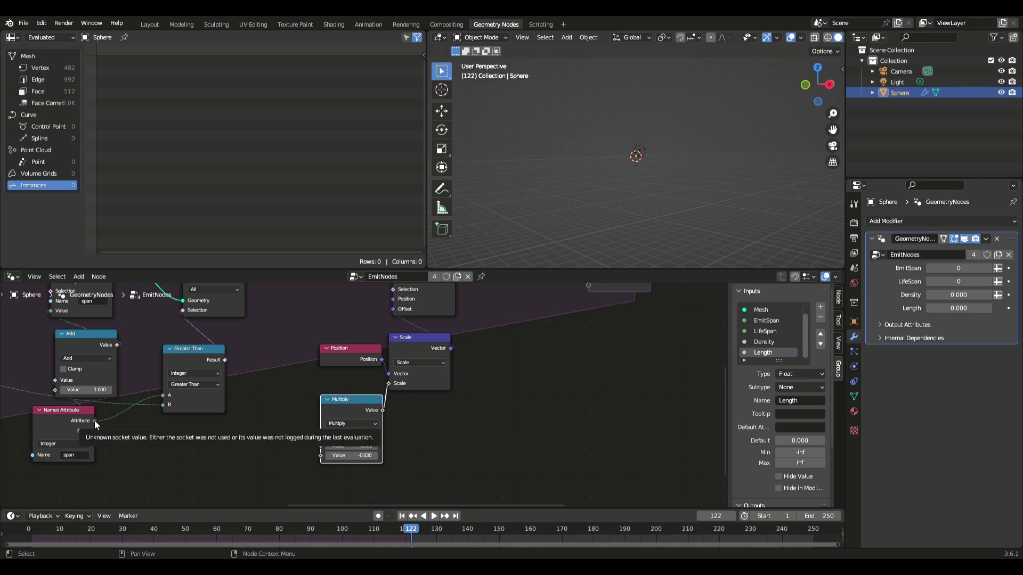
pyautogui.moveTo(95, 420); pyautogui.dragTo(316, 446)
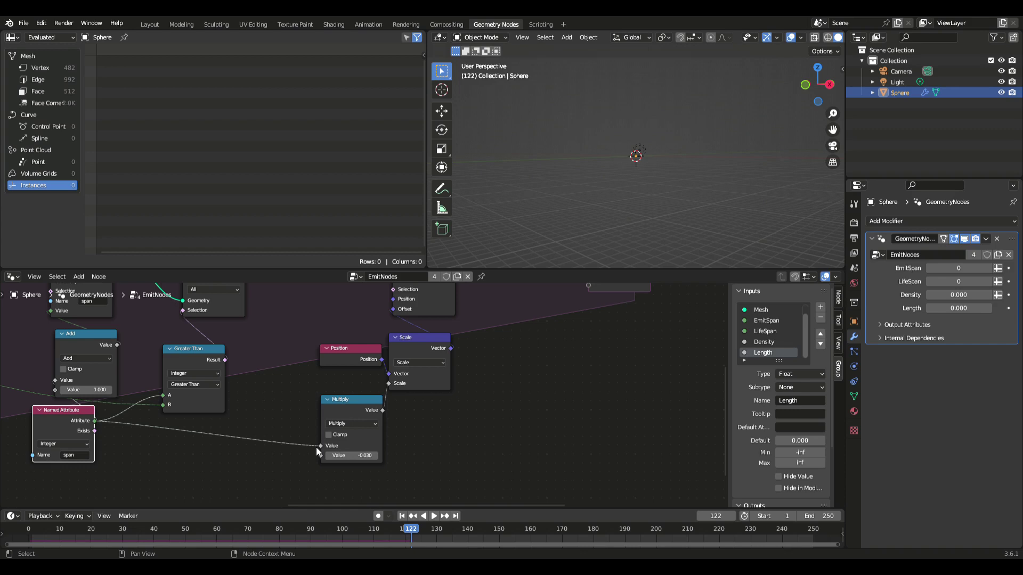
# Step: Enclose the Set Position, Scale, Position and Multiply nodes together in a new frame
pyautogui.scroll(2, 439, 402)
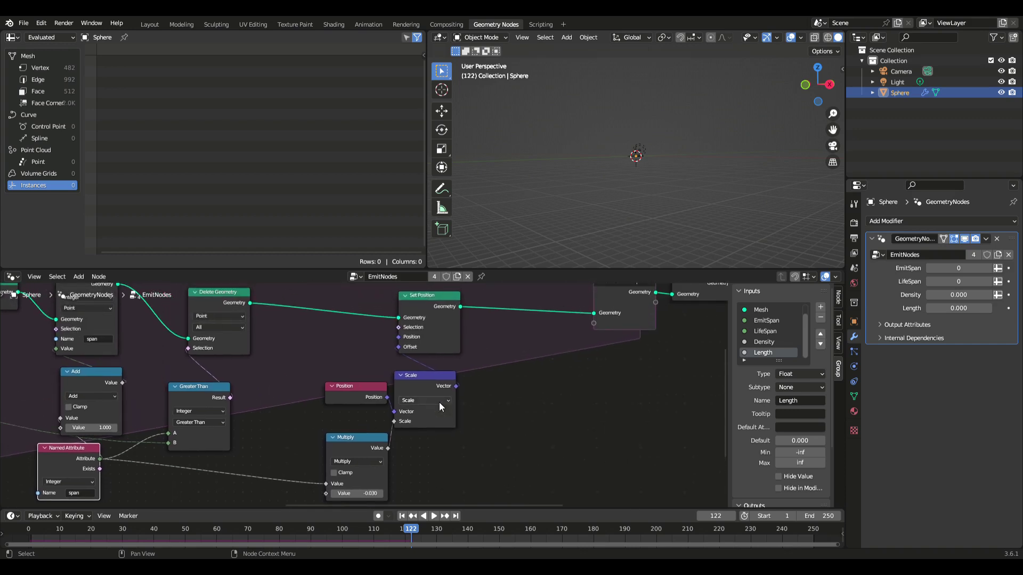
pyautogui.moveTo(462, 471); pyautogui.dragTo(326, 295)
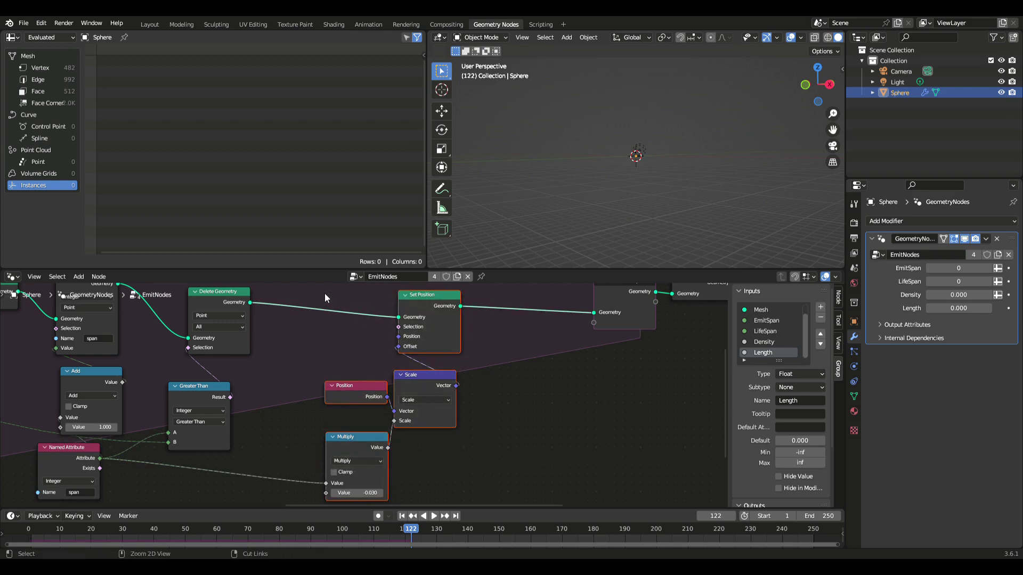
pyautogui.hotkey('ctrl', 'j')
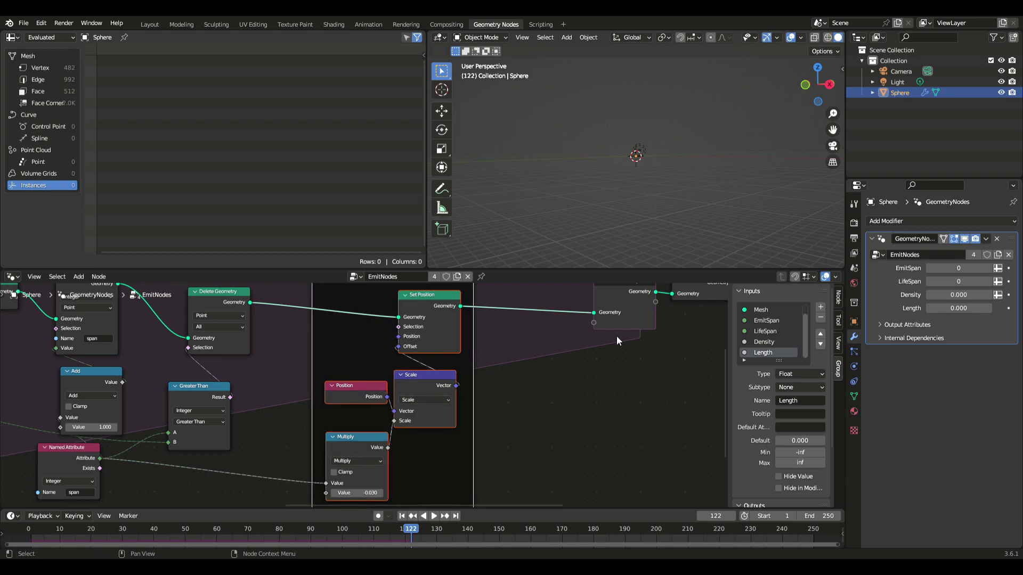
# Step: Label the new frame around the Set Position, Scale, Position and Multiply nodes "drags"
pyautogui.keyDown('ctrl'); pyautogui.scroll(3, 615, 336); pyautogui.keyUp('ctrl')
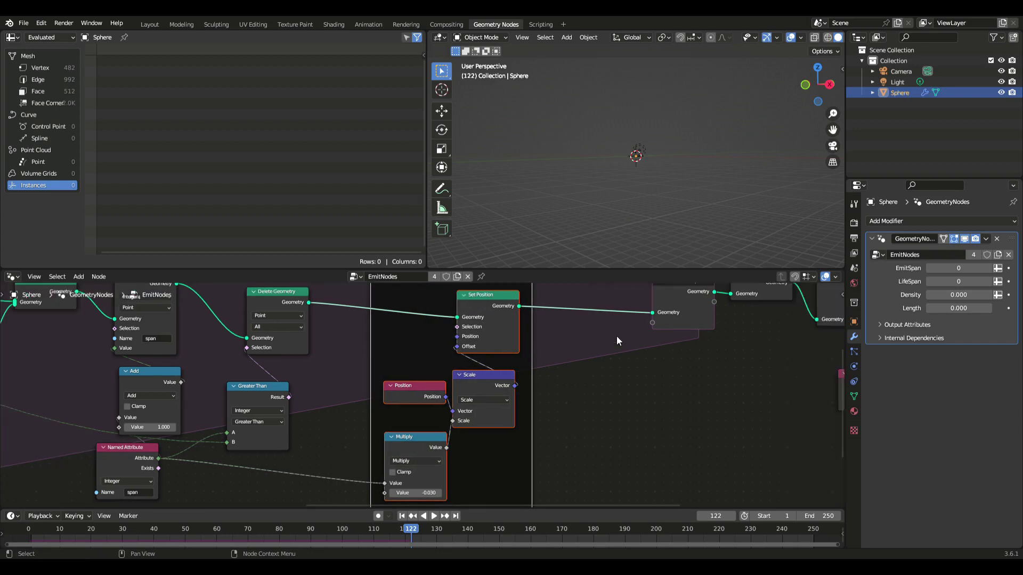
pyautogui.keyDown('ctrl'); pyautogui.scroll(-3, 616, 336); pyautogui.keyUp('ctrl')
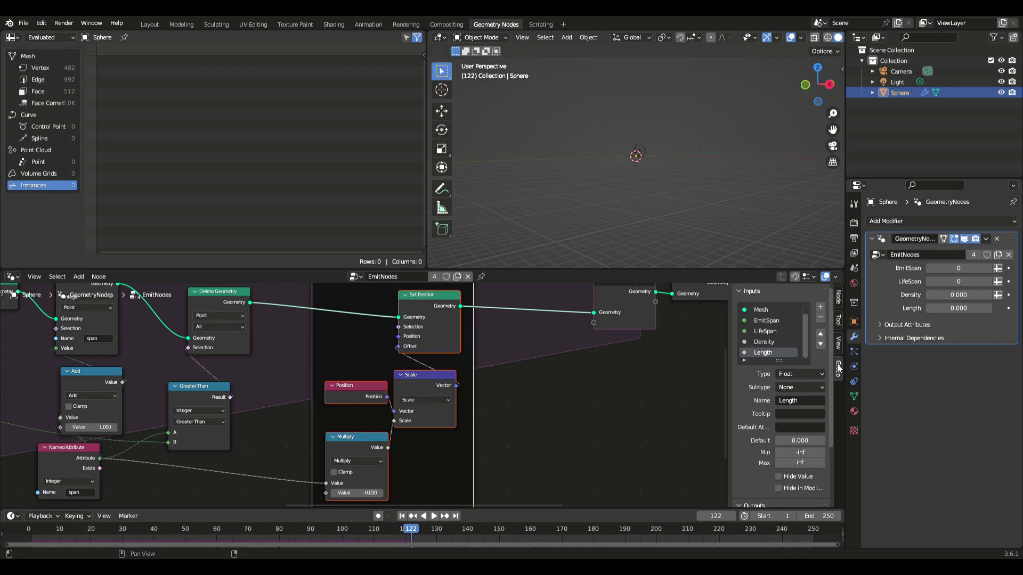
pyautogui.click(840, 301)
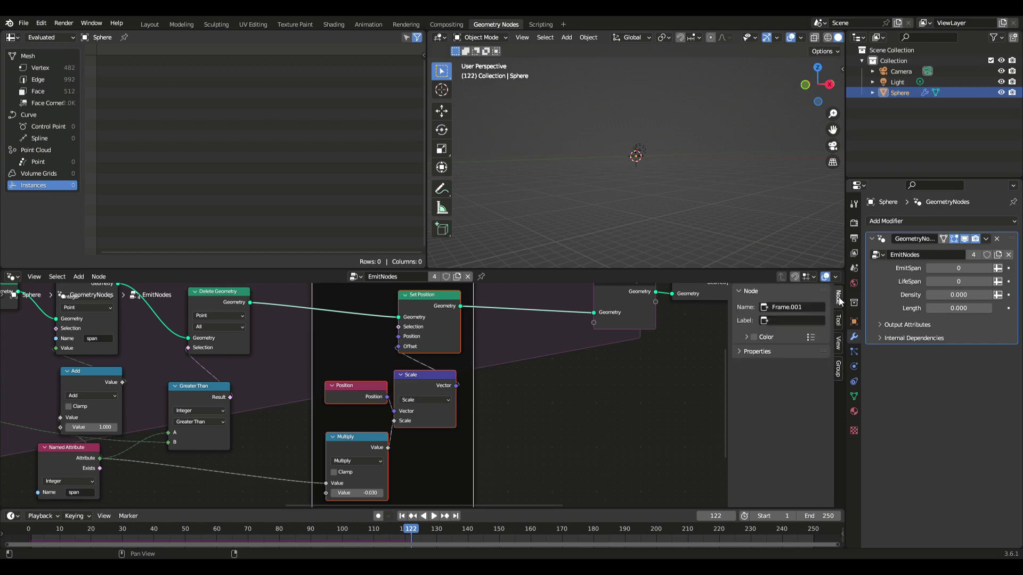
pyautogui.click(787, 320)
pyautogui.write('drags')
pyautogui.press('Return')
pyautogui.scroll(2, 520, 346)
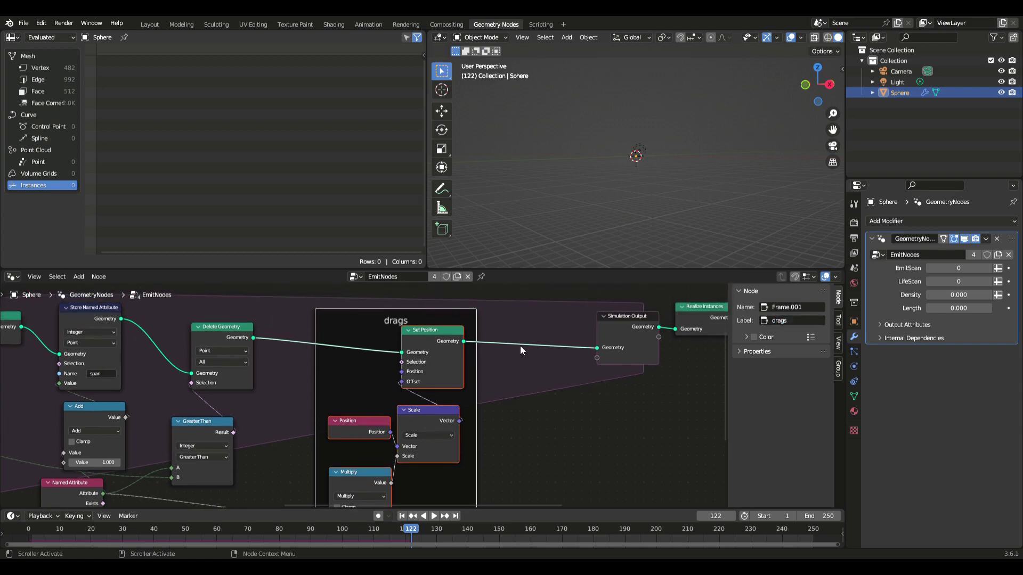
pyautogui.scroll(-2, 520, 349)
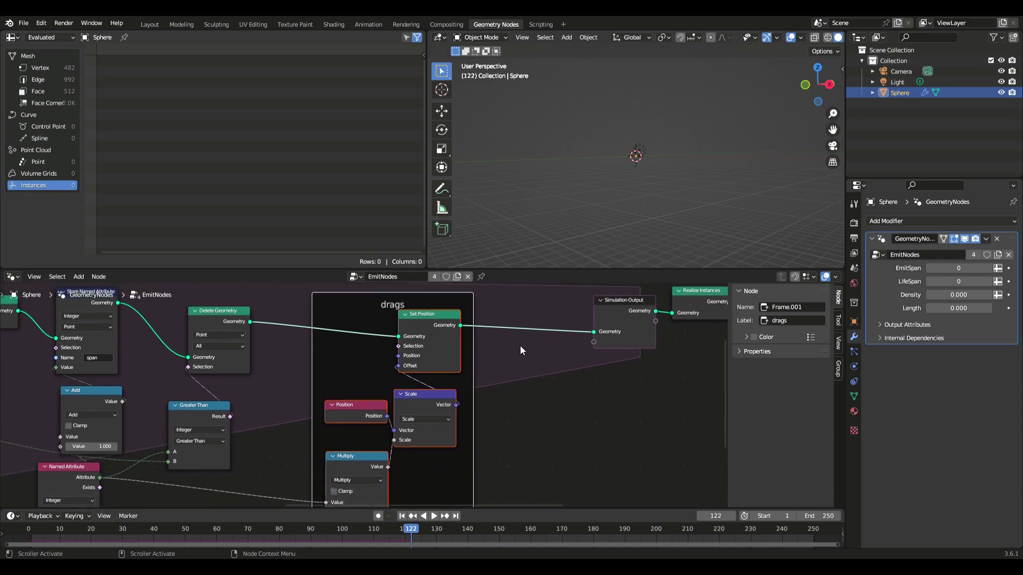
pyautogui.scroll(-3, 520, 345)
pyautogui.scroll(3, 520, 345)
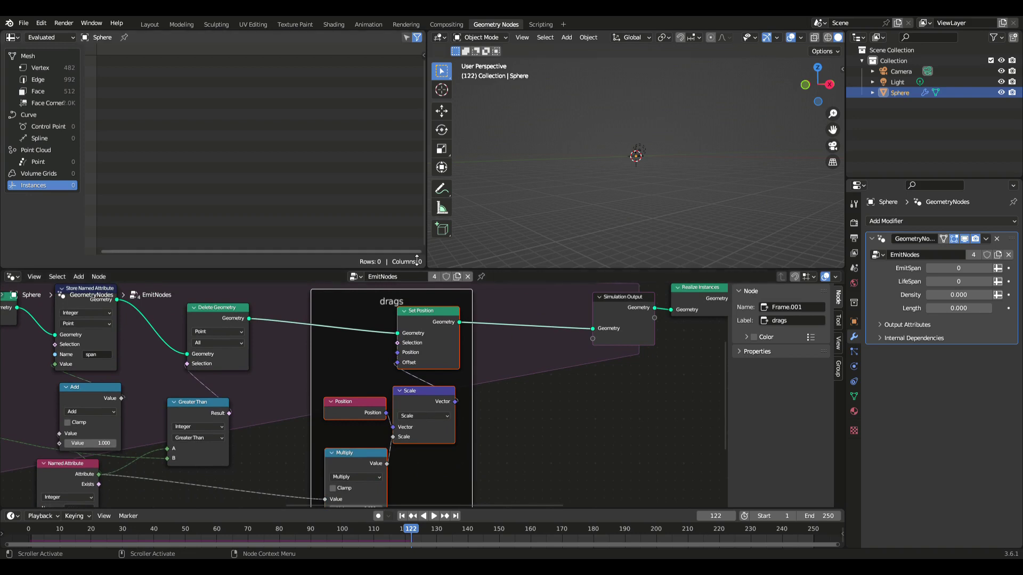
# Step: Switch the node tree from EmitNodes to MainNodes and play the simulation from the first frame to inspect the streaks
pyautogui.click(355, 276)
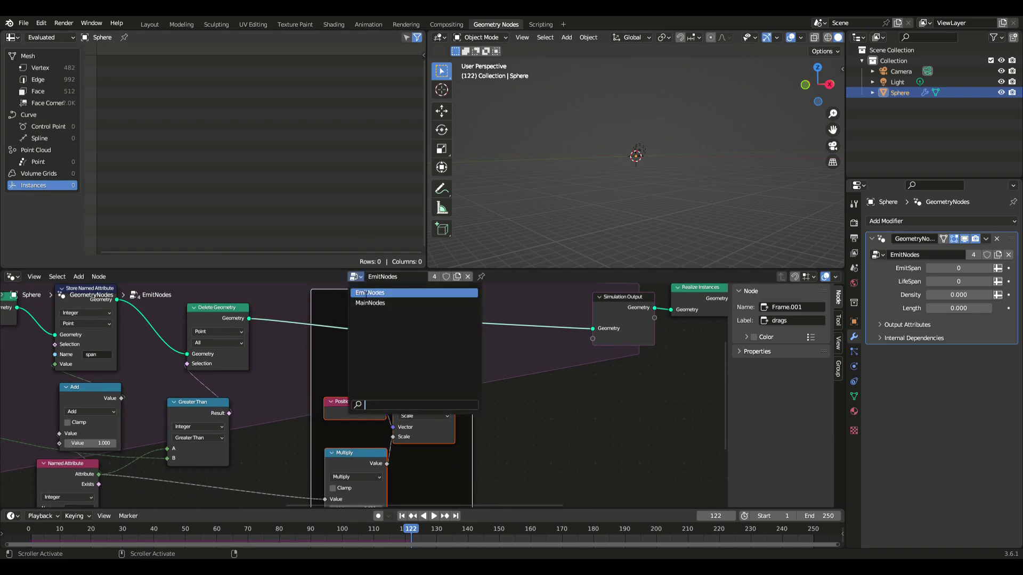
pyautogui.click(363, 303)
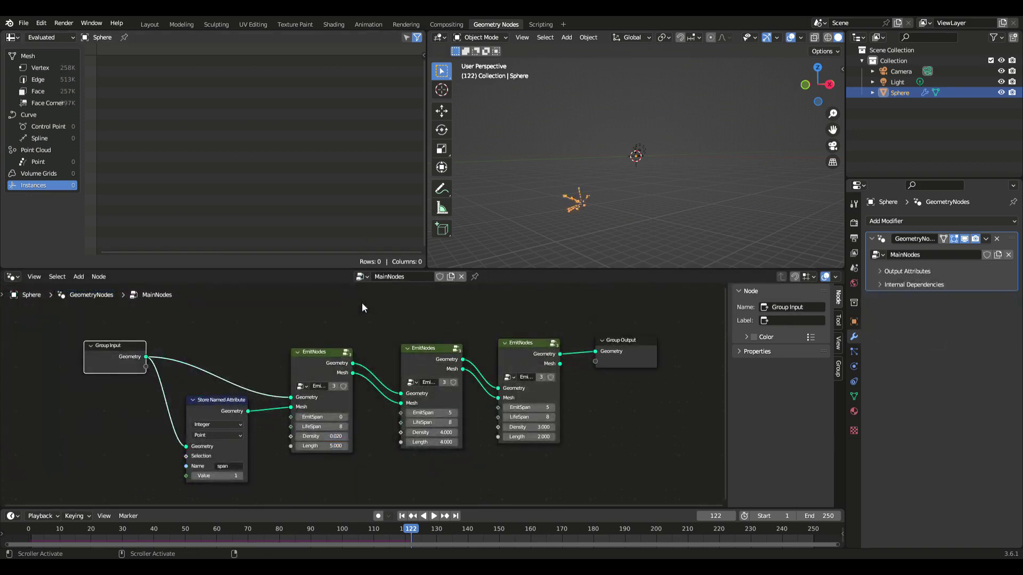
pyautogui.click(402, 516)
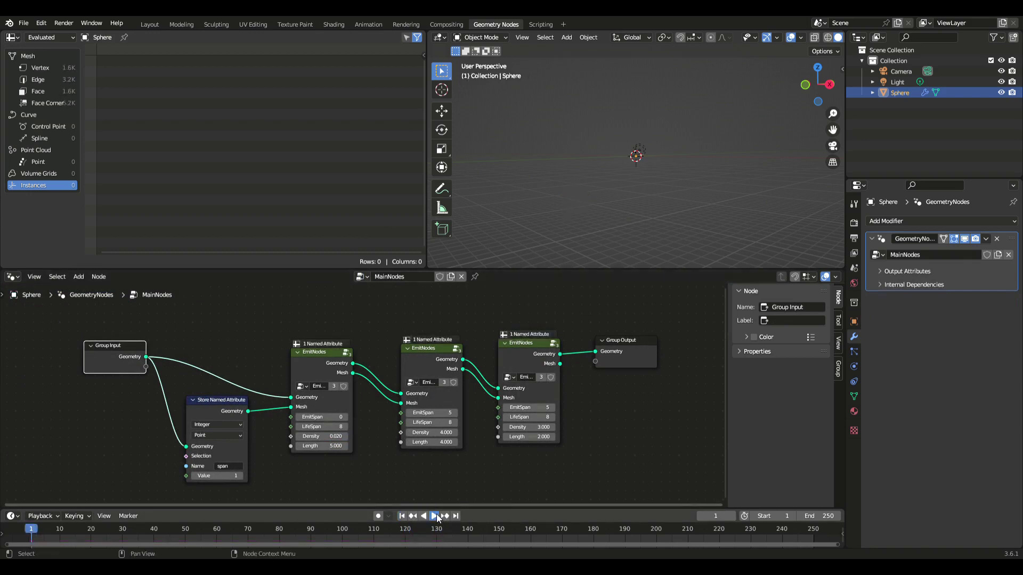
pyautogui.click(436, 516)
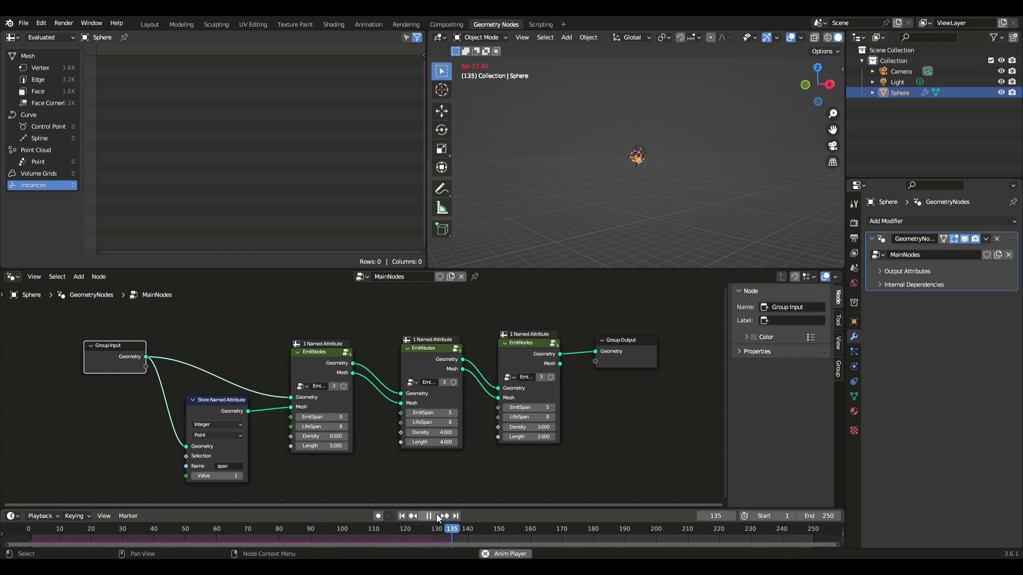
pyautogui.click(430, 516)
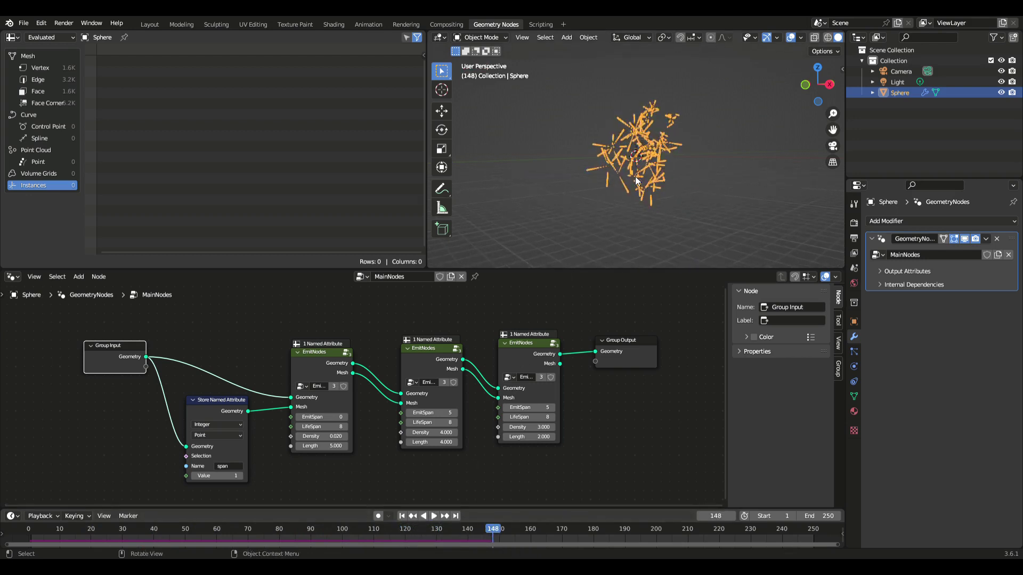
pyautogui.scroll(2, 635, 180)
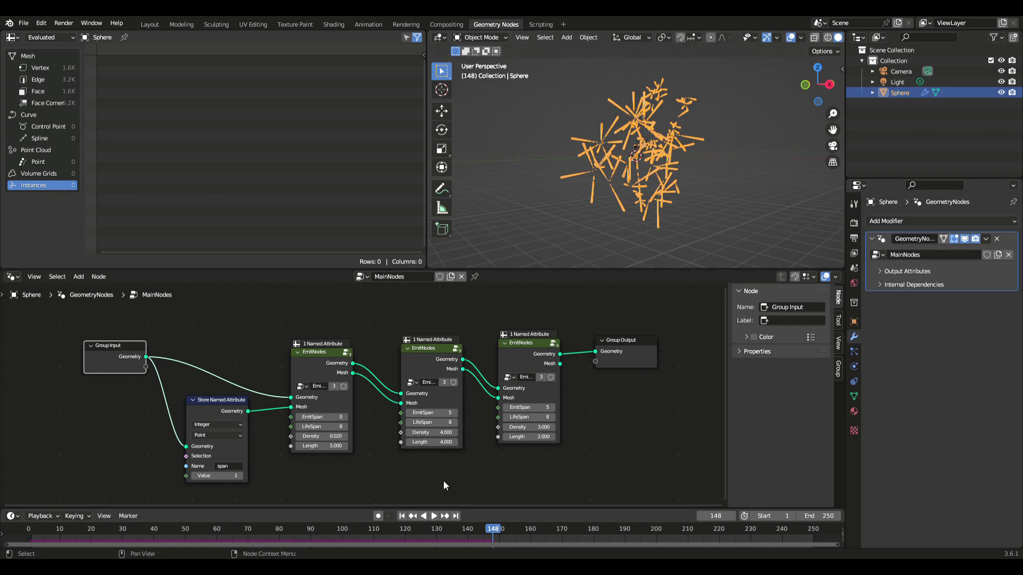
pyautogui.click(436, 514)
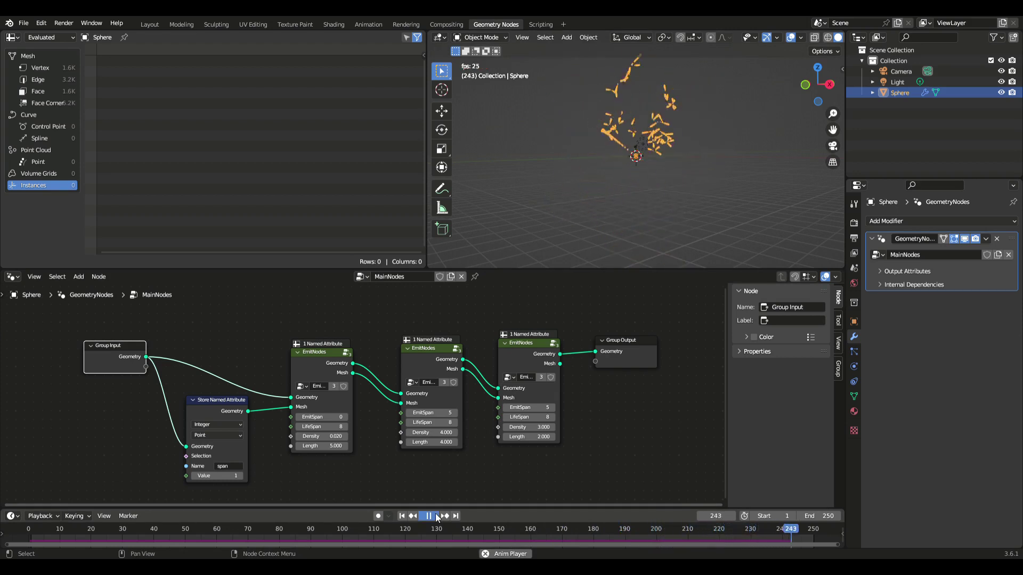
pyautogui.click(436, 513)
pyautogui.scroll(-2, 543, 202)
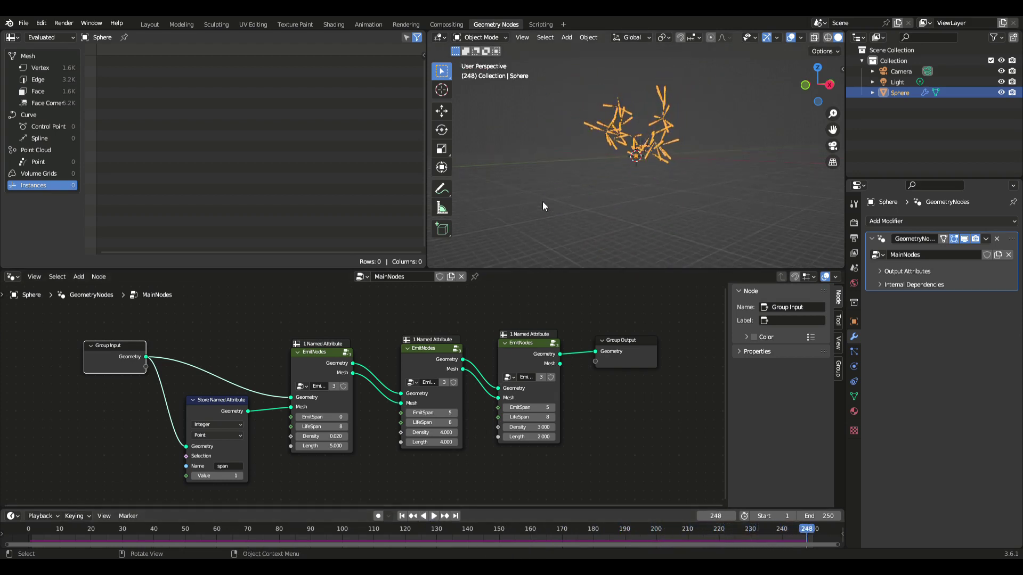
# Step: Set the Length of the first EmitNodes group in the chain to 10
pyautogui.click(336, 446)
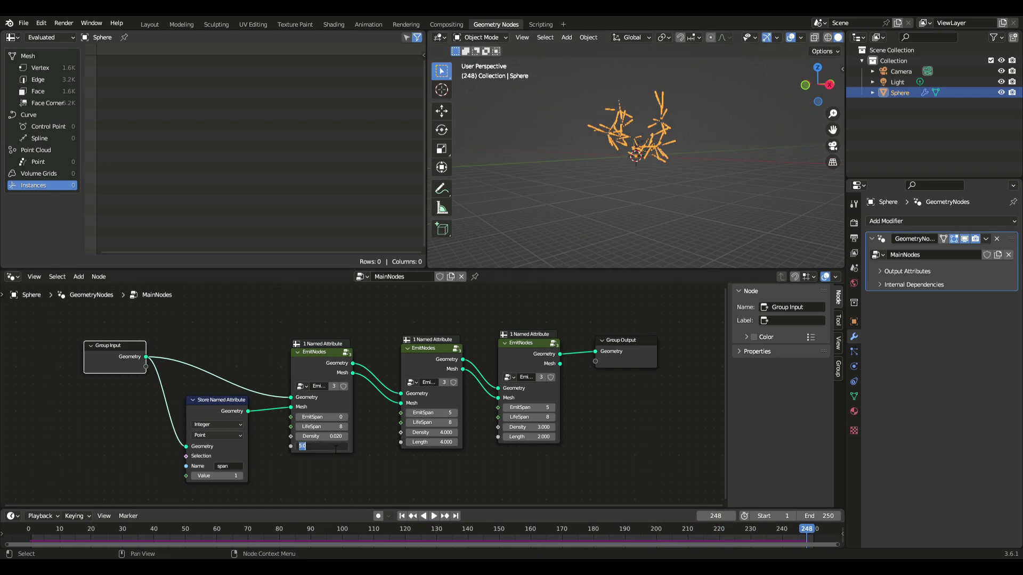
pyautogui.write('10')
pyautogui.press('Return')
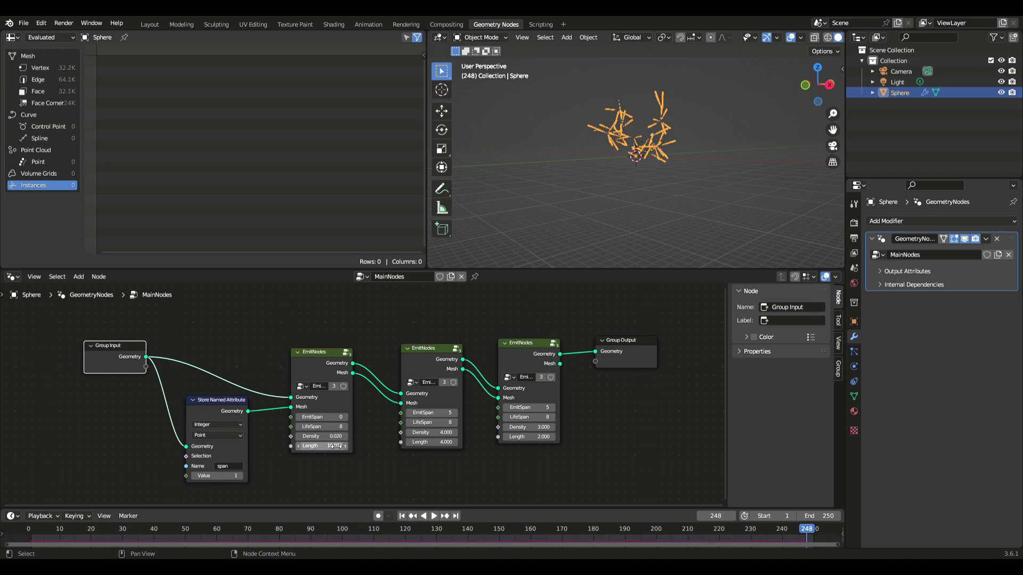
# Step: Replay the simulation from the first frame, examine the streaks from different angles with the Sphere selected, and stop playback
pyautogui.click(403, 516)
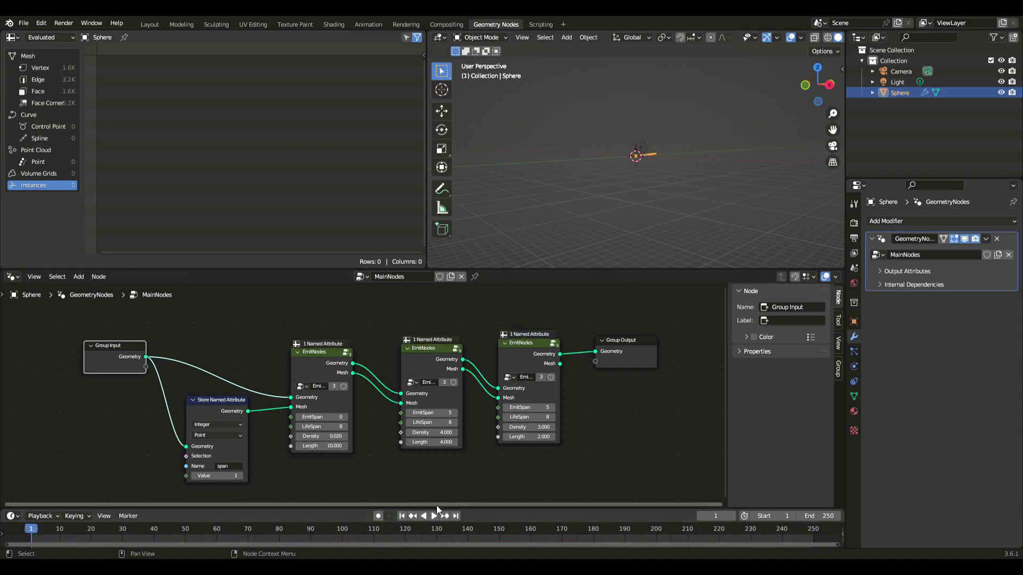
pyautogui.click(436, 517)
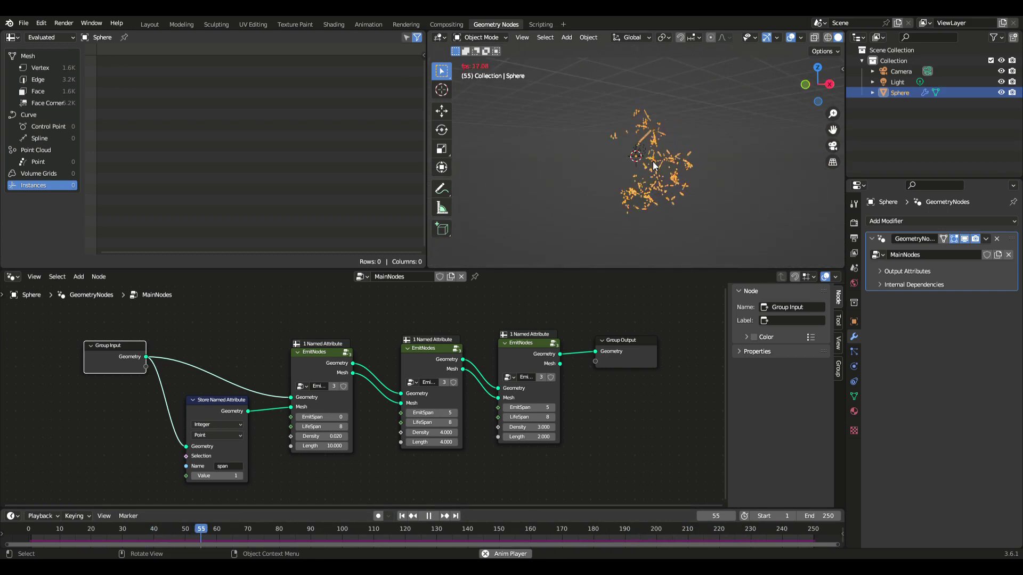
pyautogui.click(648, 187)
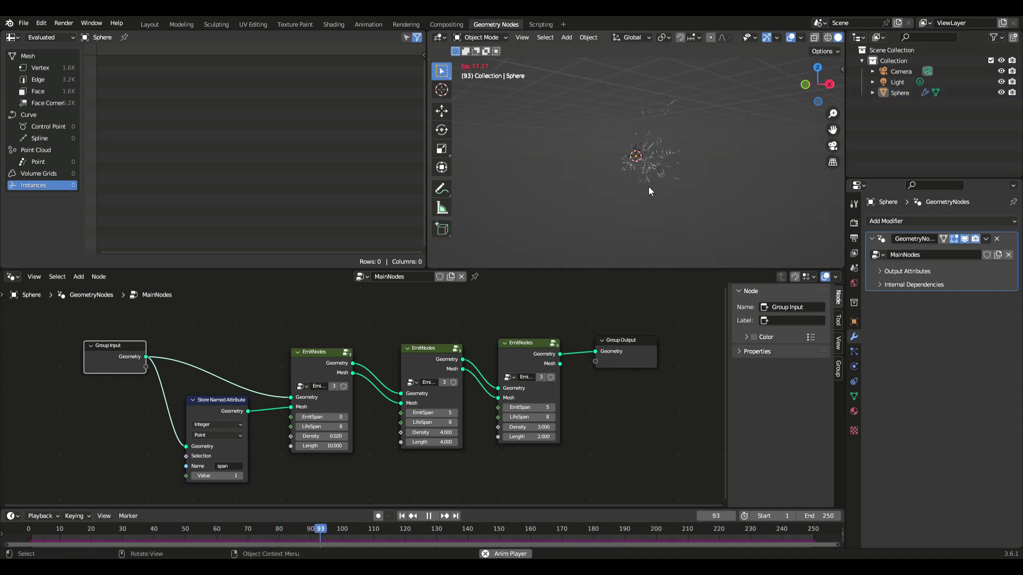
pyautogui.click(900, 92)
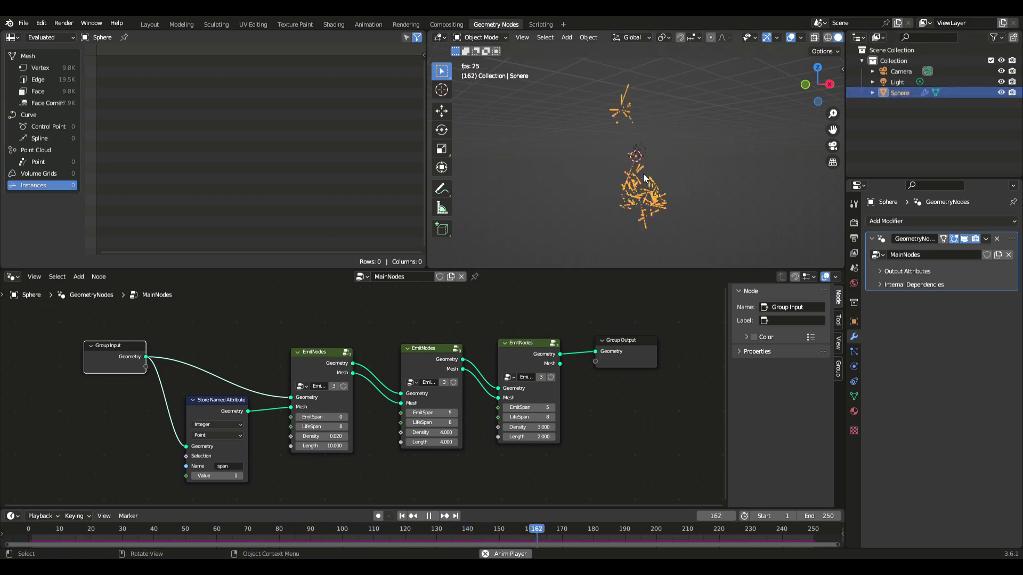
pyautogui.moveTo(644, 161); pyautogui.dragTo(657, 168)
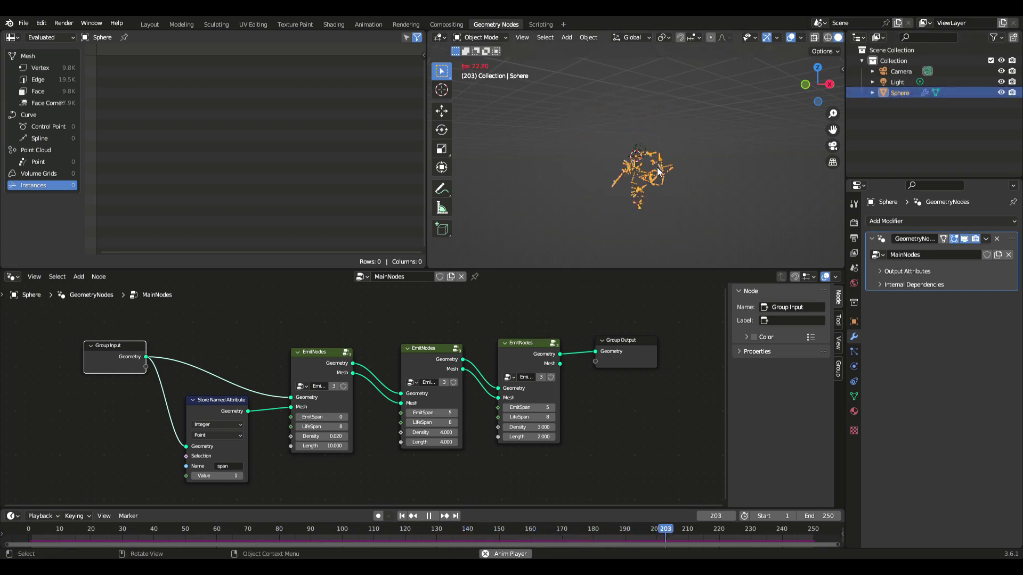
pyautogui.moveTo(657, 167); pyautogui.dragTo(657, 169, button='middle')
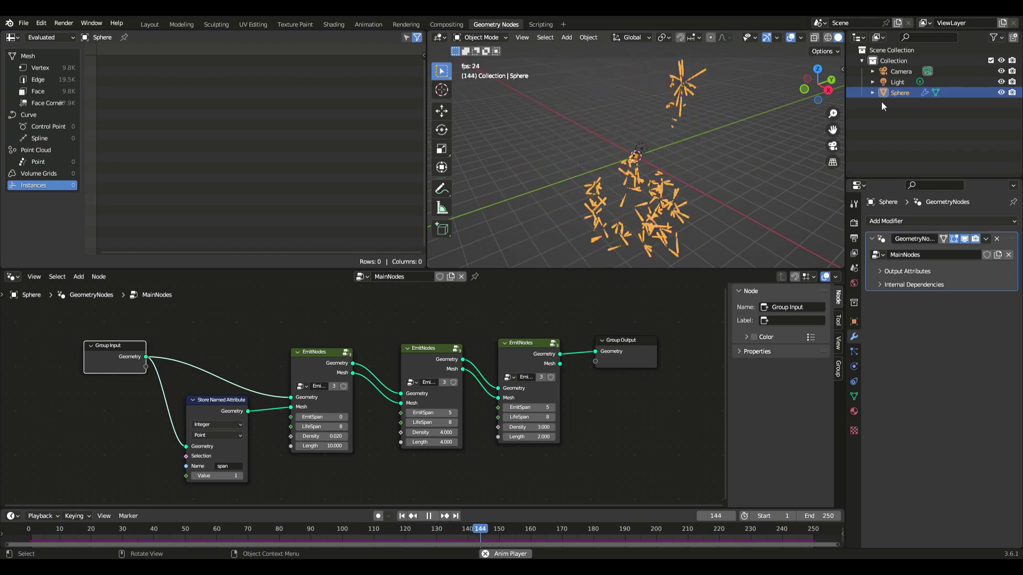
pyautogui.click(429, 516)
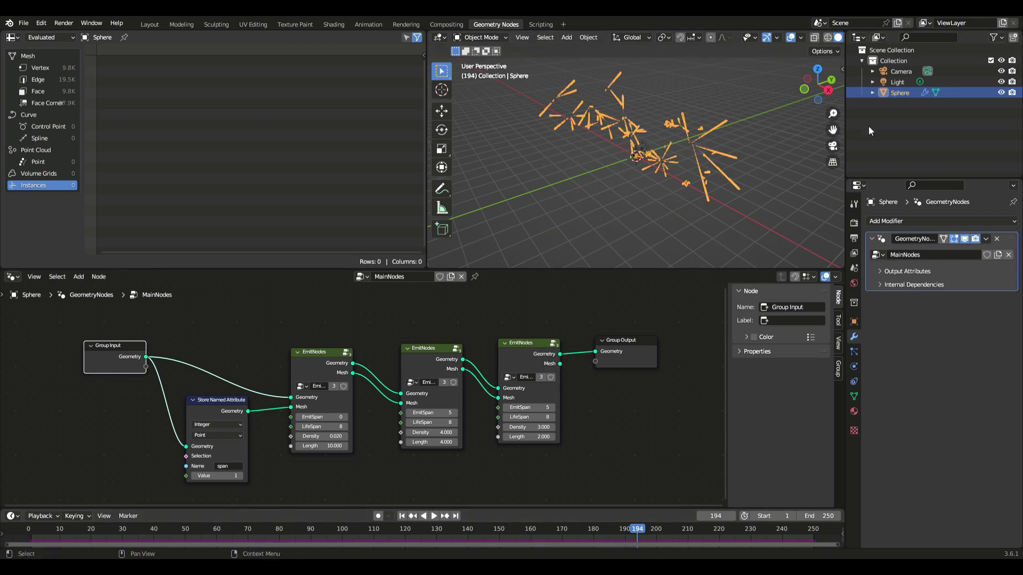